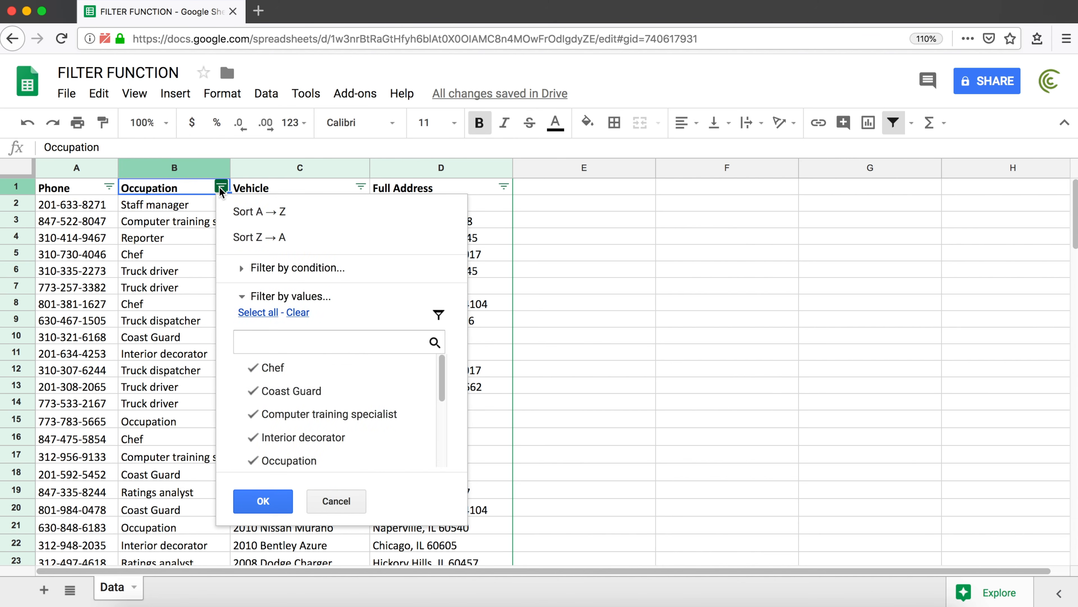
Filter the Occupation column by value so that only Chef rows are shown
{"action": "left_click", "coordinate": [297, 312]}
{"action": "left_click", "coordinate": [257, 372]}
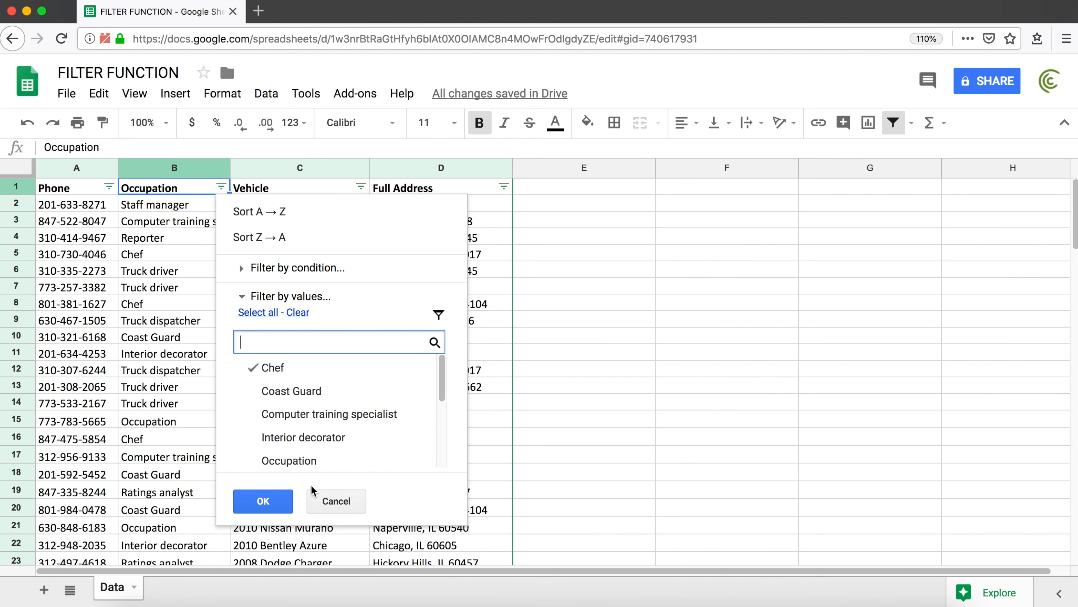
{"action": "left_click", "coordinate": [283, 501]}
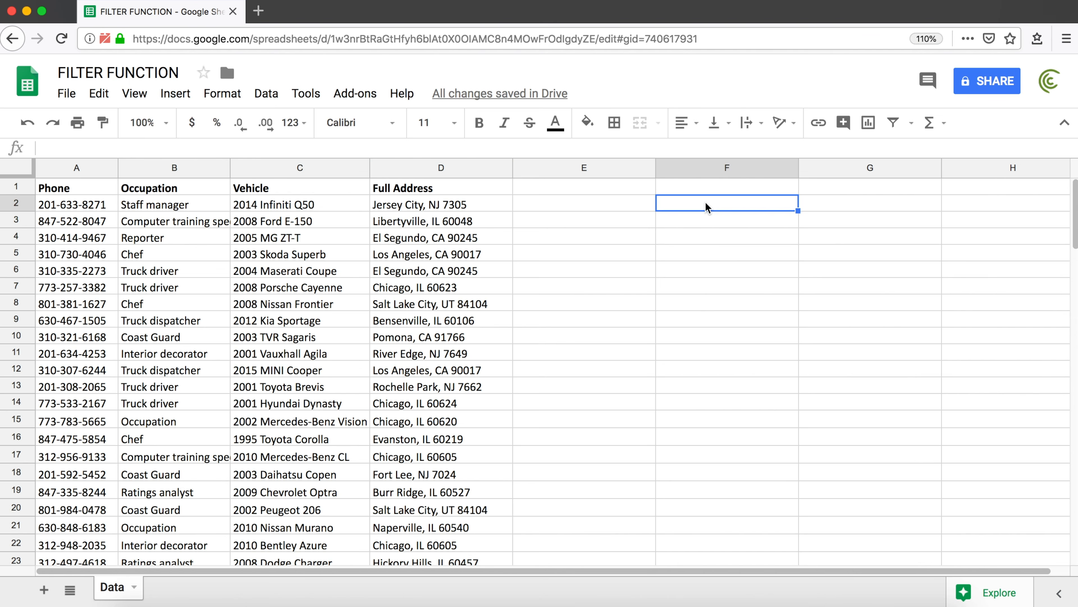
{"action": "type", "text": "=FI"}
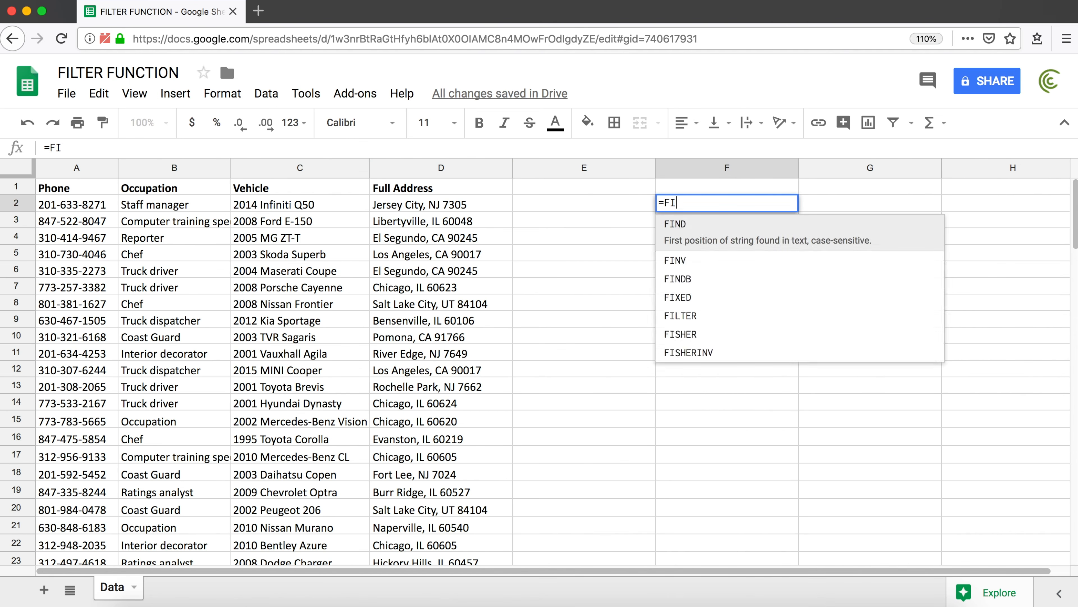
{"action": "type", "text": "LTER)"}
{"action": "key", "text": "BackSpace"}
{"action": "type", "text": "("}
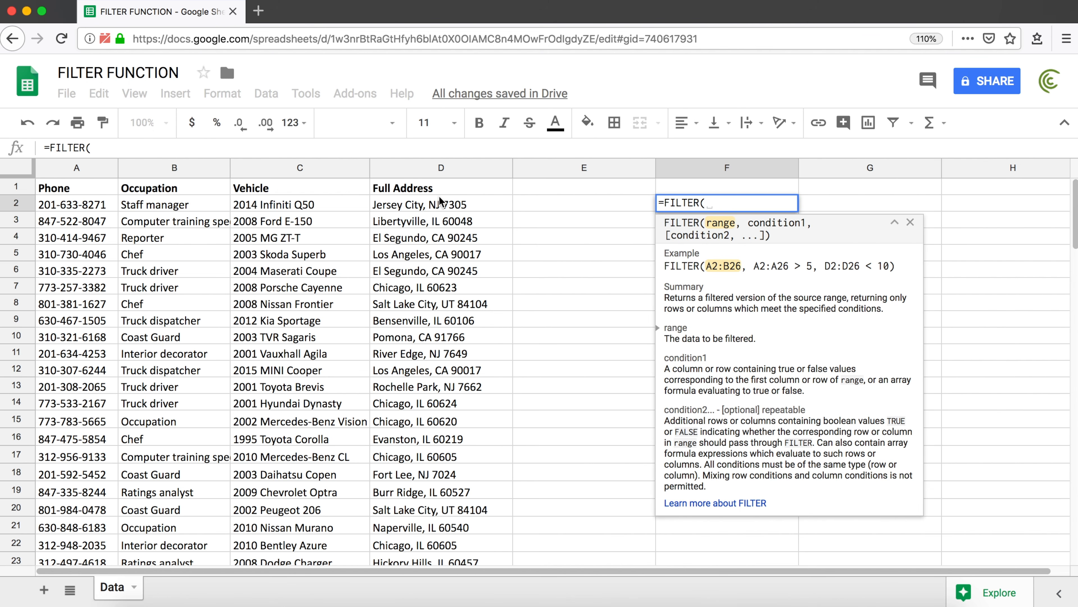
{"action": "key", "text": "BackSpace"}
{"action": "key", "text": "BackSpace"}
{"action": "key", "text": "BackSpace"}
{"action": "key", "text": "BackSpace"}
{"action": "key", "text": "BackSpace"}
{"action": "key", "text": "BackSpace"}
{"action": "key", "text": "BackSpace"}
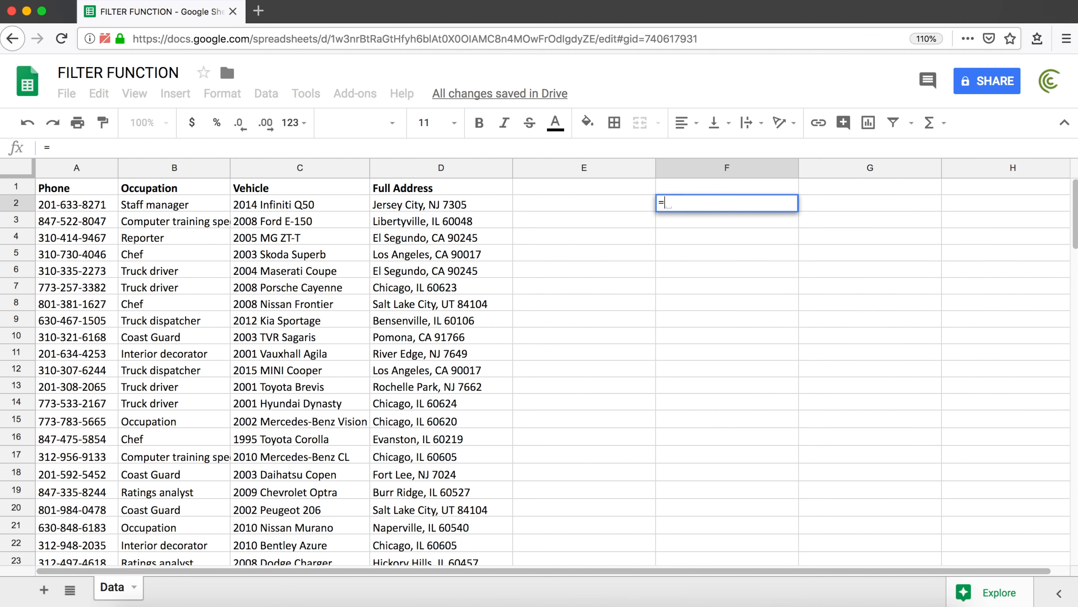
{"action": "key", "text": "BackSpace"}
{"action": "key", "text": "Return"}
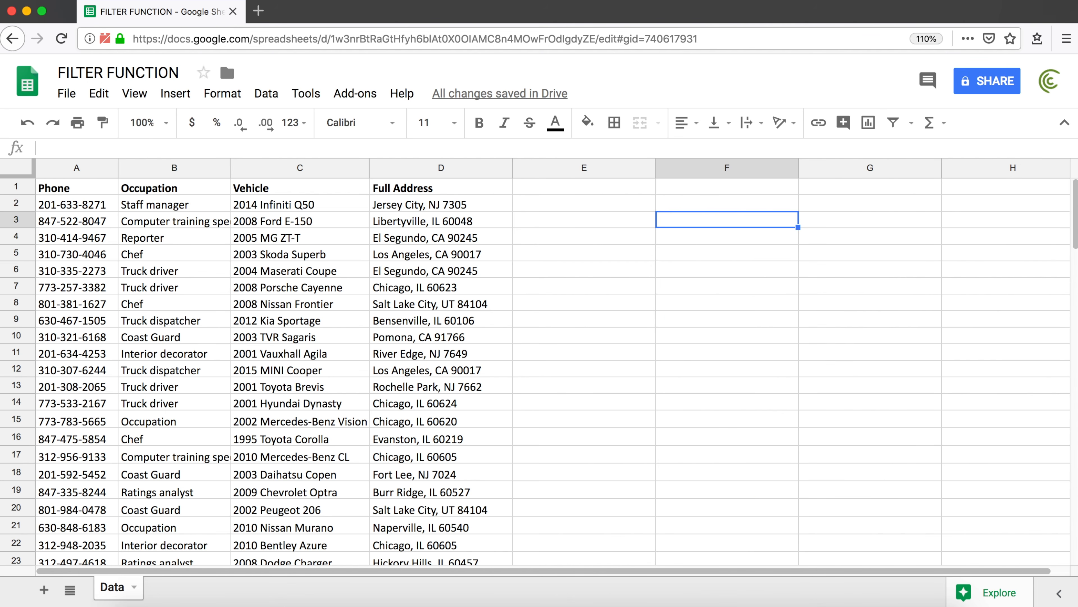
Enter the formula =B2="Truck Driver" in cell E2 to test the first row's occupation
{"action": "left_click", "coordinate": [584, 203]}
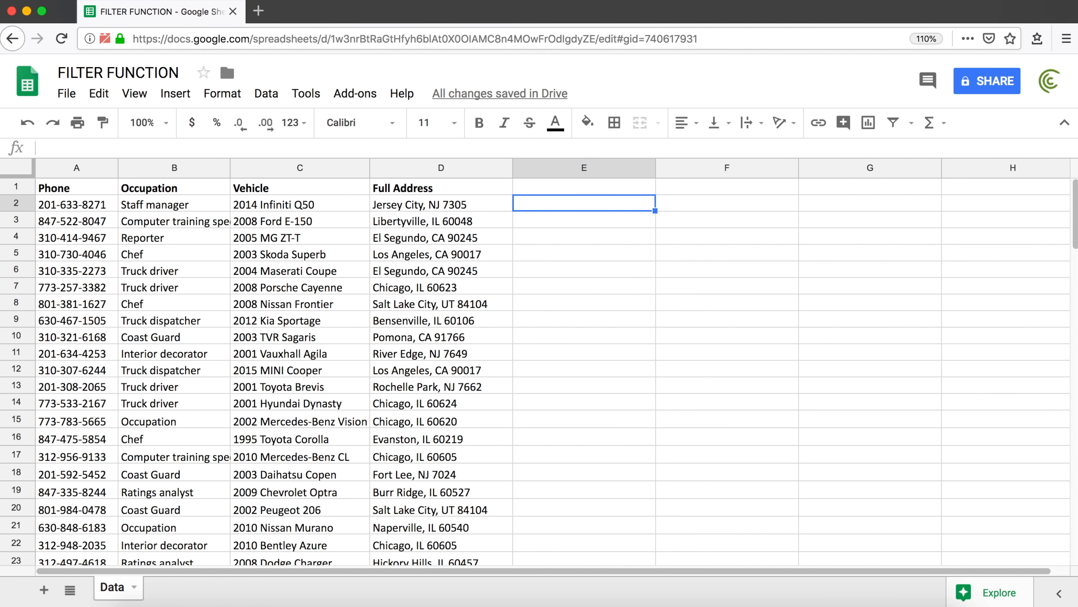
{"action": "type", "text": "="}
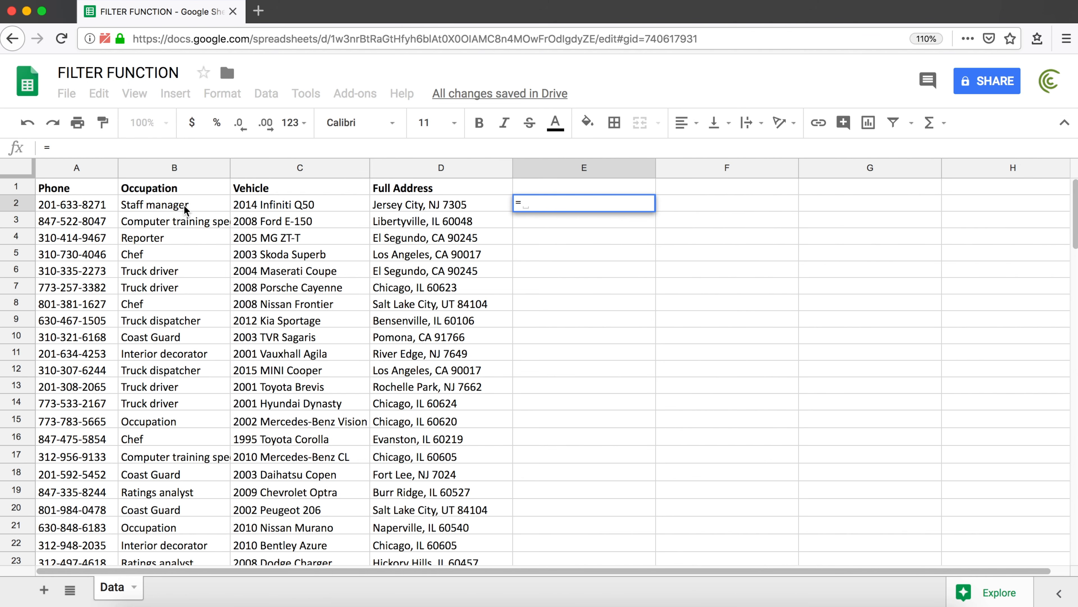
{"action": "left_click", "coordinate": [175, 204]}
{"action": "type", "text": "="}
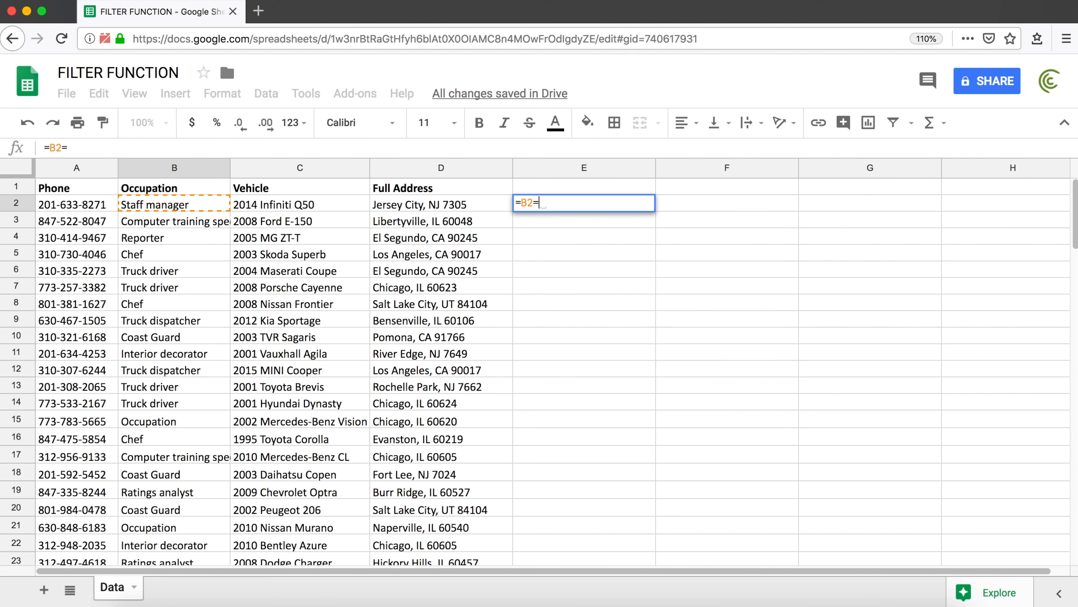
{"action": "type", "text": "\"T"}
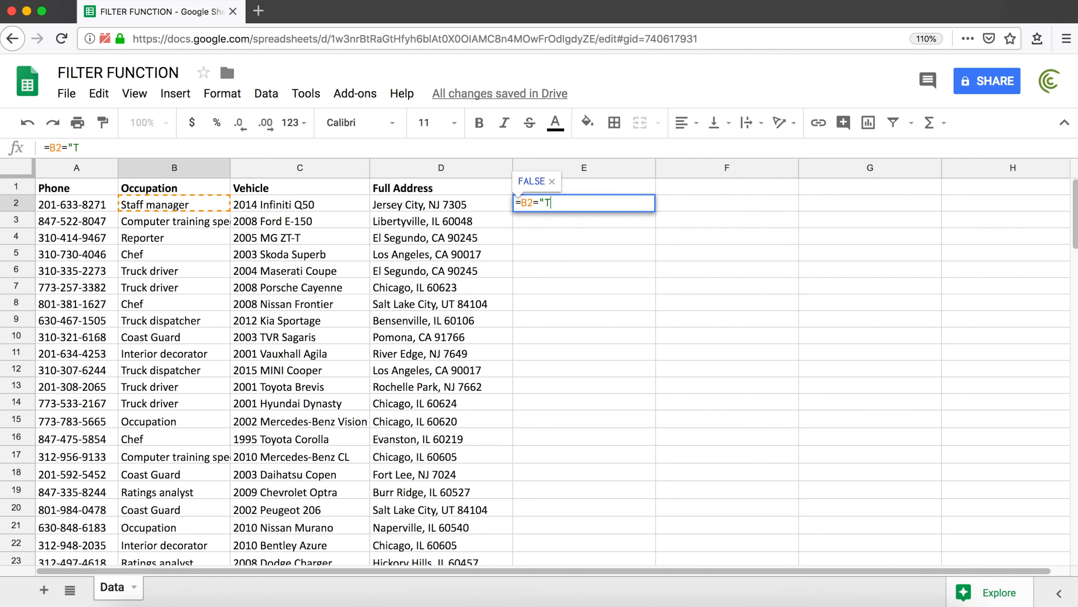
{"action": "type", "text": "ruck Driver\""}
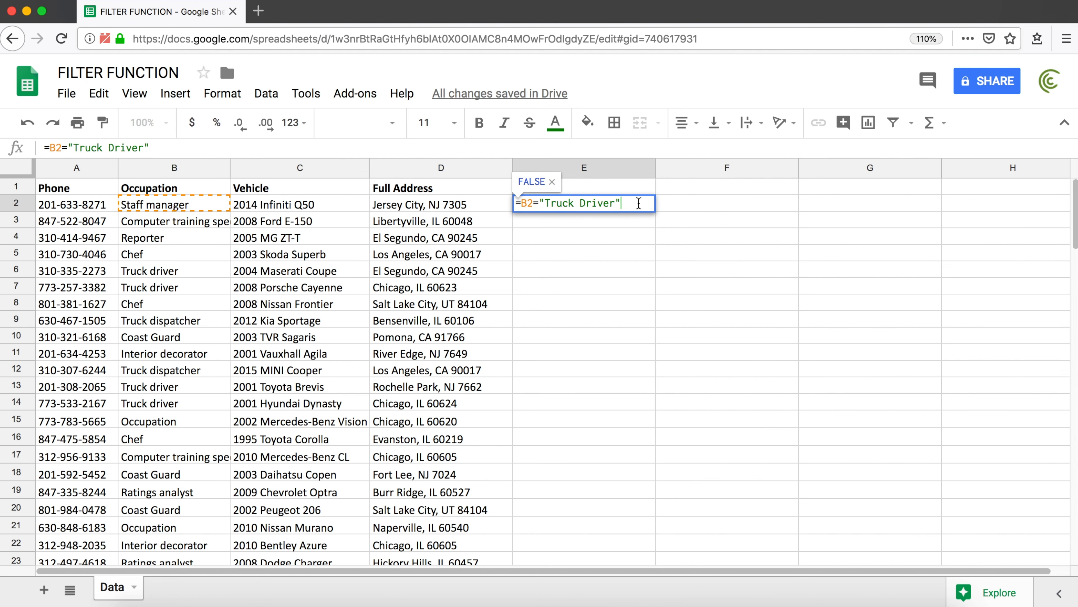
{"action": "key", "text": "Return"}
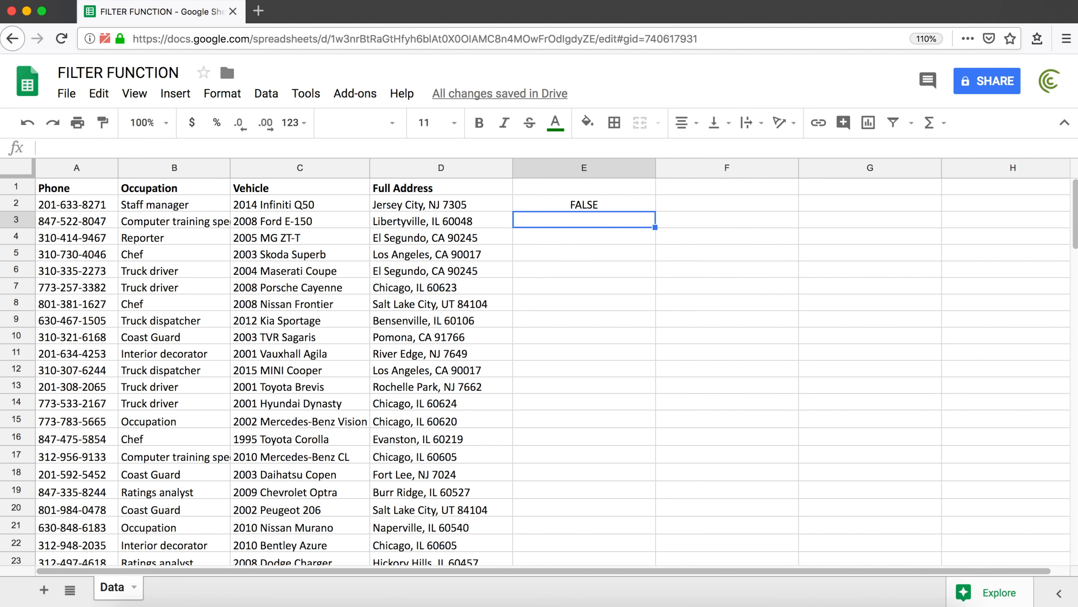
Fill the Truck Driver test formula from E2 down through E15
{"action": "left_click", "coordinate": [602, 202]}
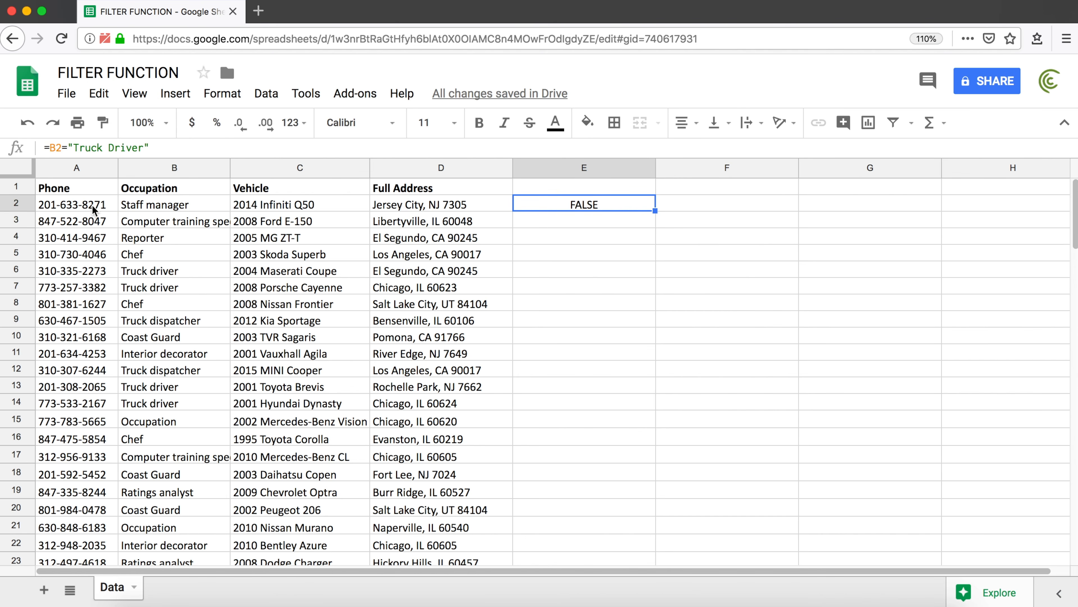
{"action": "left_click", "coordinate": [151, 205]}
{"action": "left_click", "coordinate": [618, 201]}
{"action": "left_click_drag", "start_coordinate": [655, 210], "coordinate": [653, 424]}
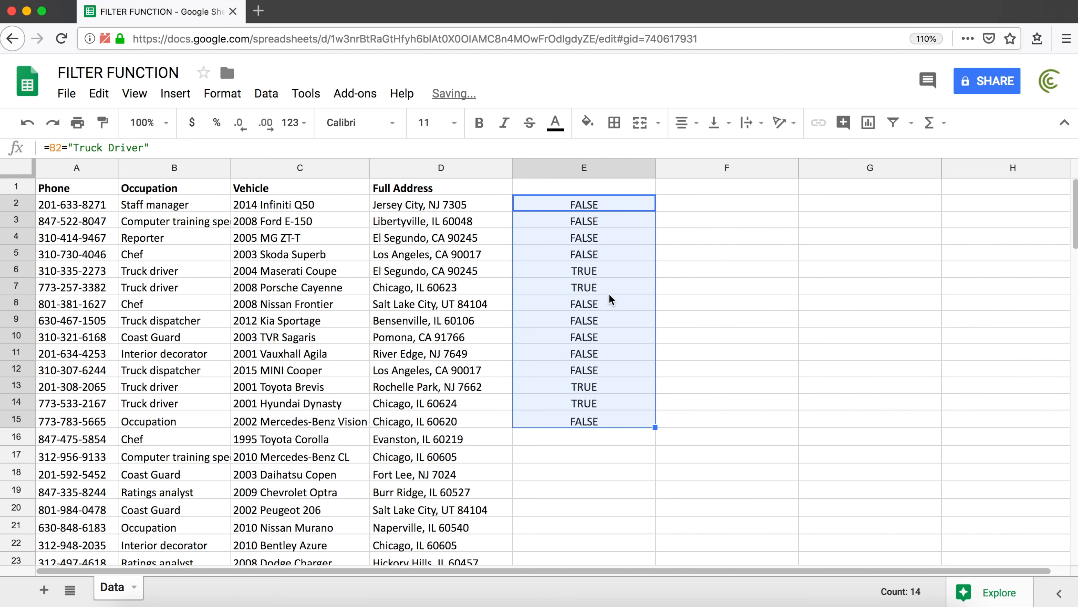
Inspect the copied formula in E6 without changing it, and undo the fill below E2
{"action": "double_click", "coordinate": [587, 272]}
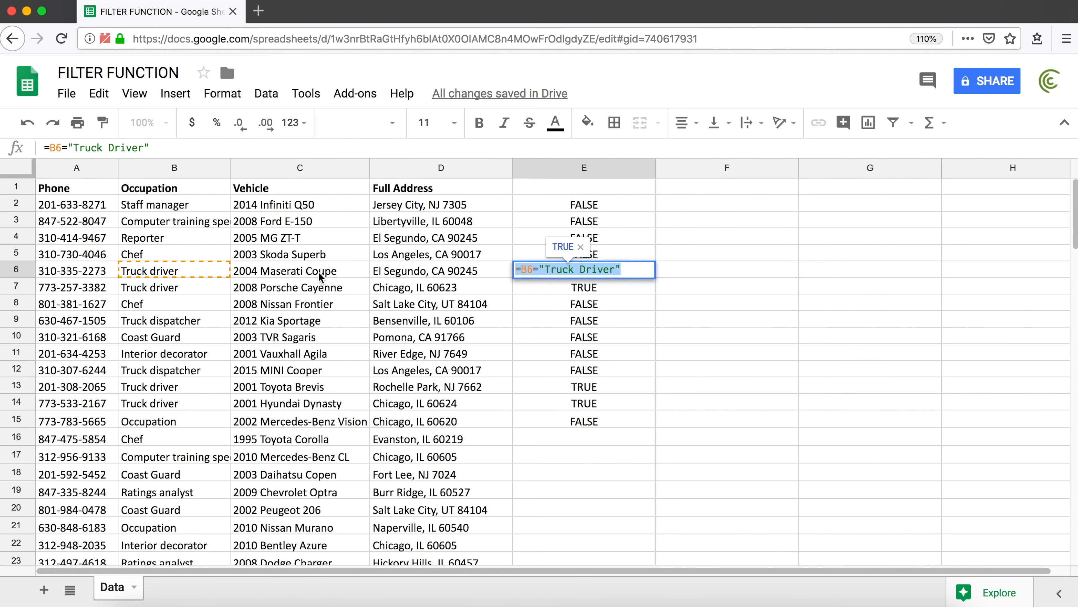
{"action": "key", "text": "Escape"}
{"action": "key", "text": "ctrl+z"}
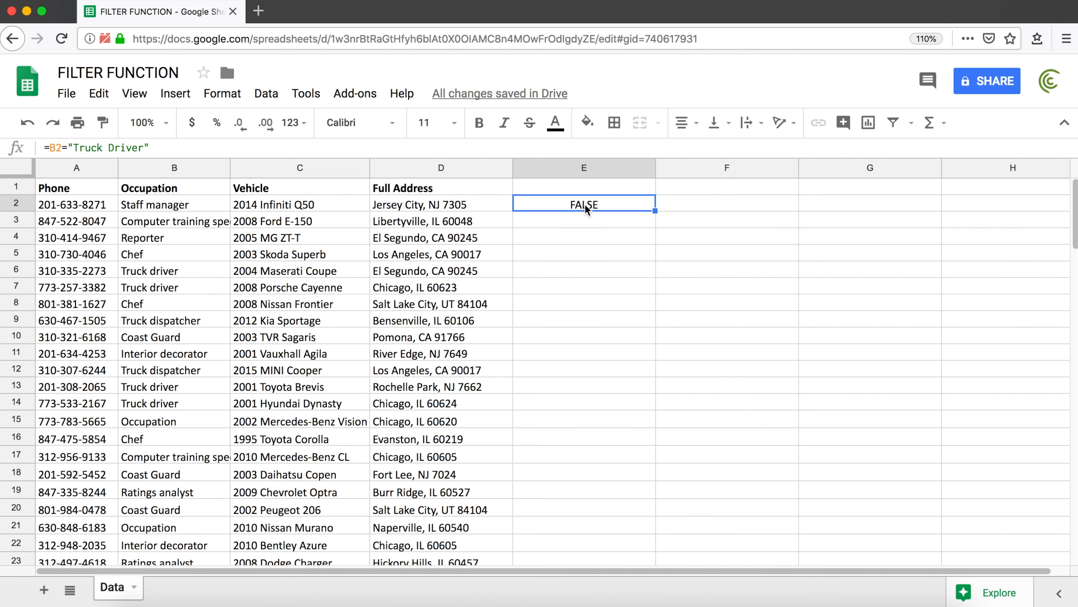
Rewrite the formula in E2 as =B2:B108="Truck Driver" so that it tests the whole Occupation range
{"action": "double_click", "coordinate": [585, 209]}
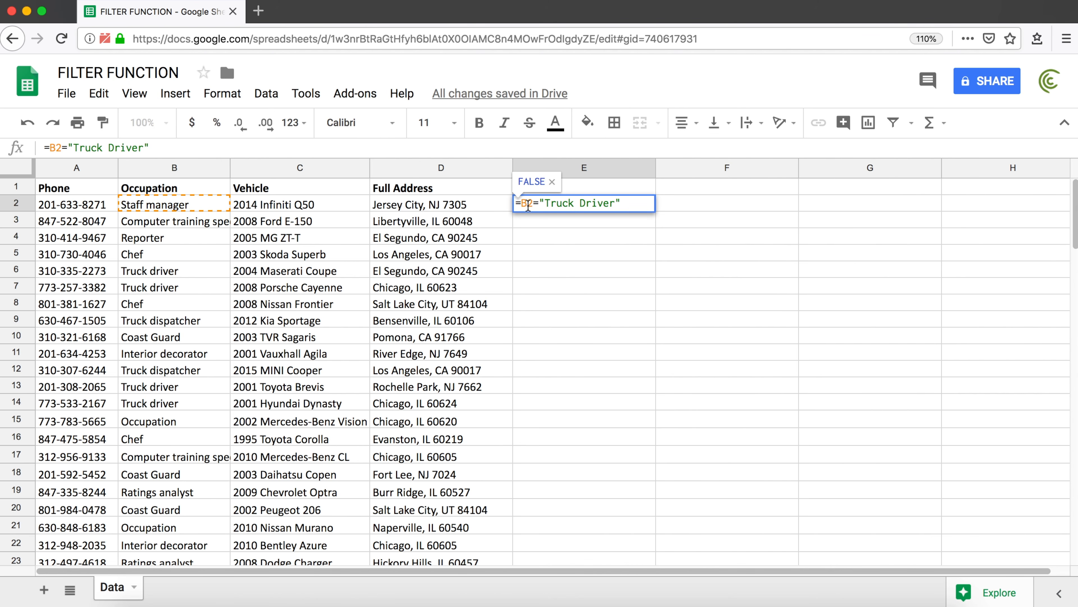
{"action": "left_click_drag", "start_coordinate": [520, 203], "coordinate": [704, 216]}
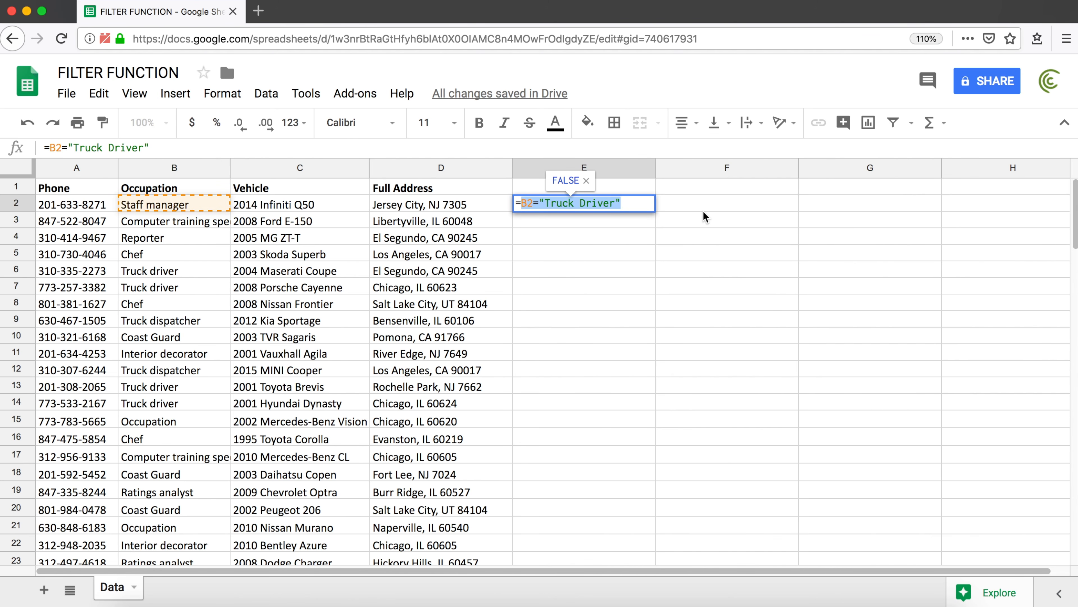
{"action": "key", "text": "BackSpace"}
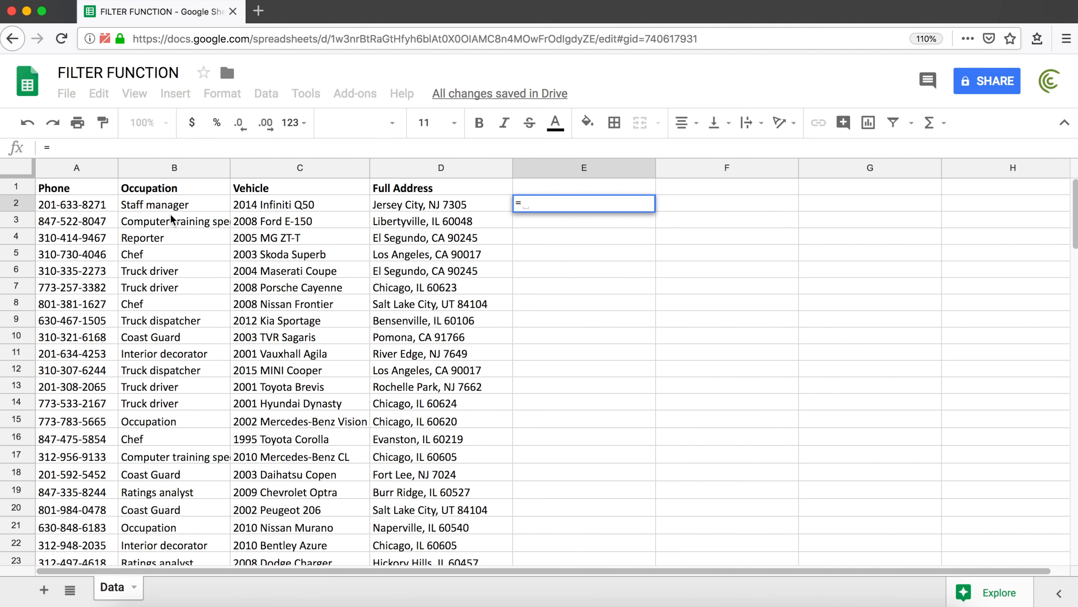
{"action": "left_click", "coordinate": [171, 205]}
{"action": "key", "text": "super+shift+Down"}
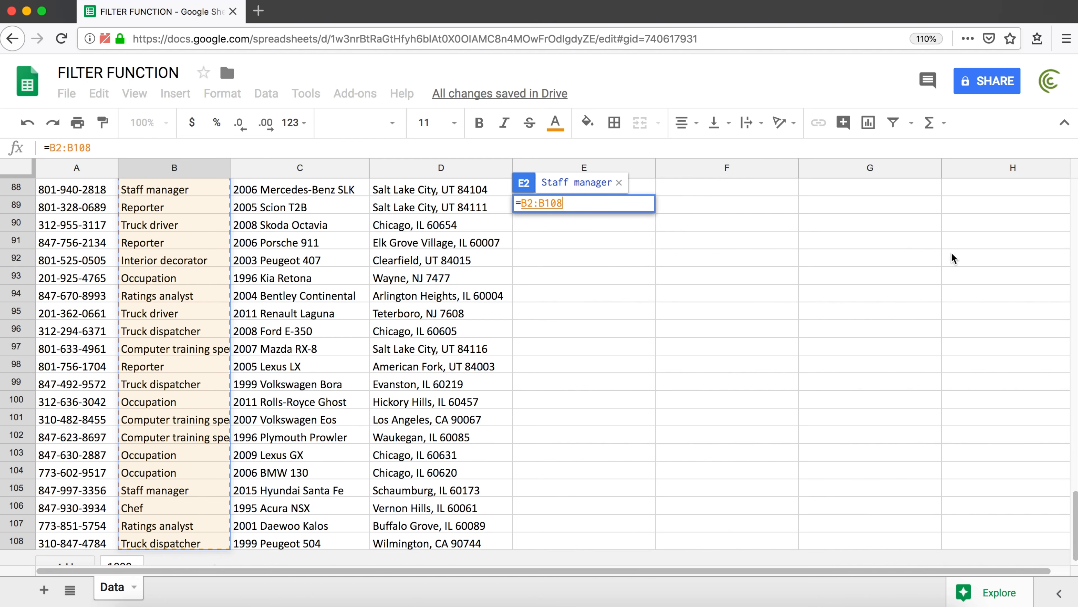
{"action": "left_click_drag", "start_coordinate": [1075, 502], "coordinate": [1075, 503]}
{"action": "type", "text": "=\""}
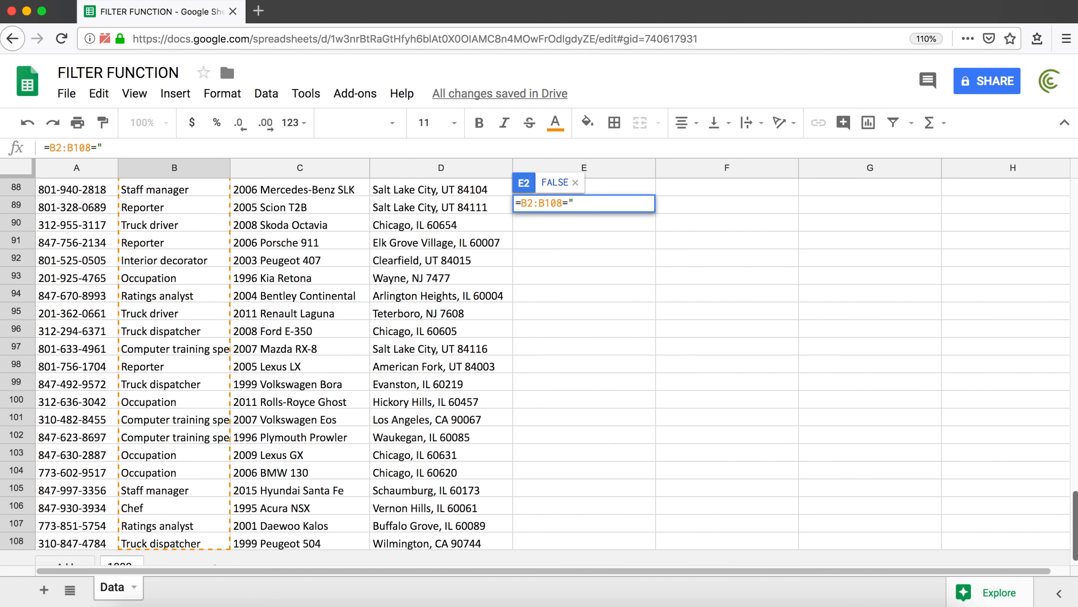
{"action": "type", "text": "Truck Driver"}
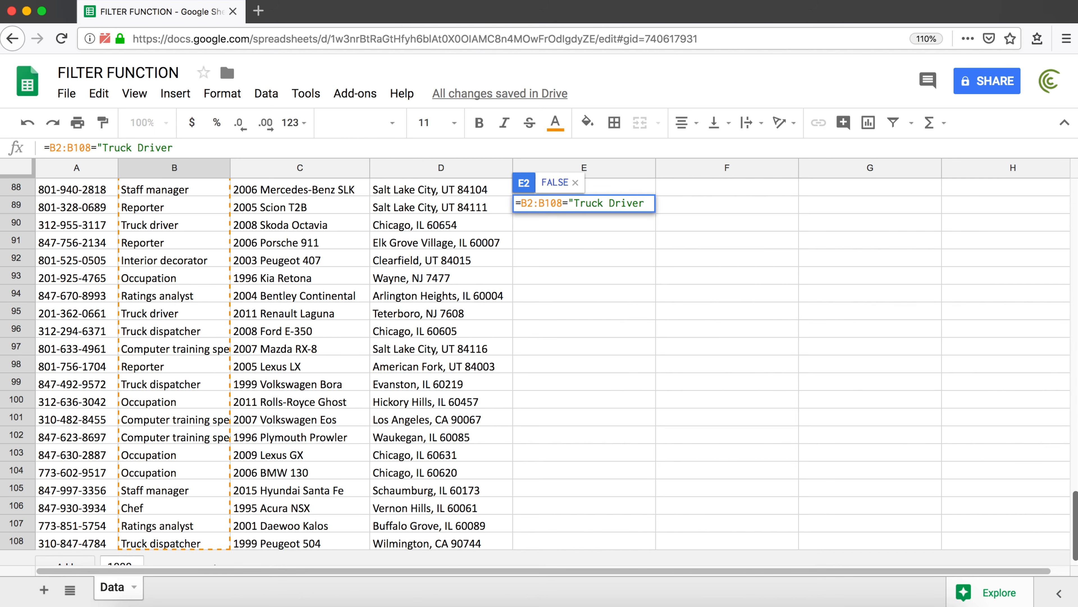
{"action": "key", "text": "Return"}
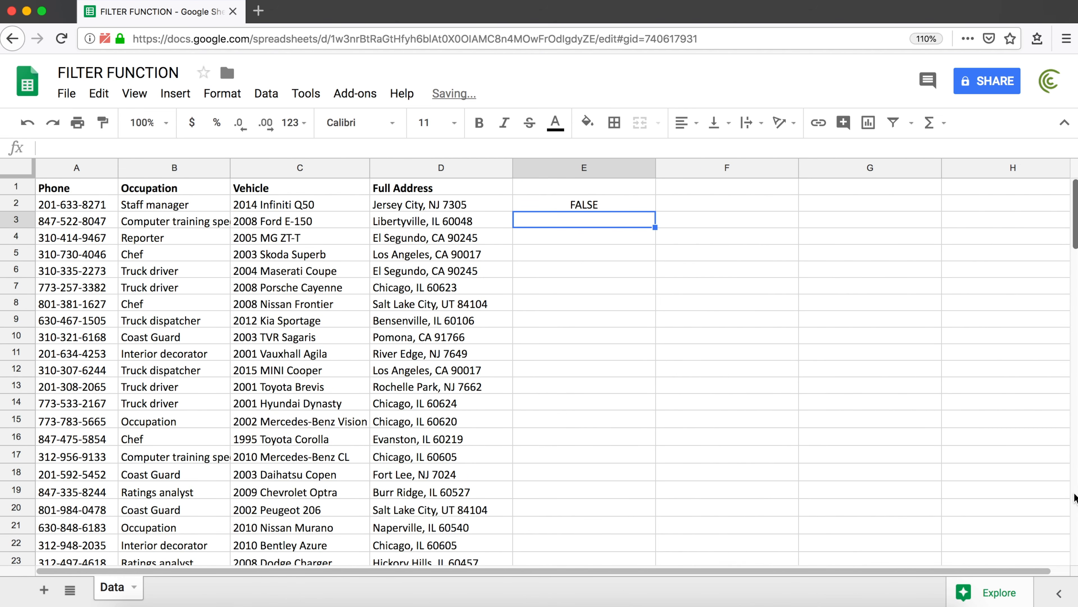
Wrap the comparison in E2 in ARRAYFORMULA, making it =ARRAYFORMULA(B2:B108="Truck Driver")
{"action": "left_click", "coordinate": [607, 205]}
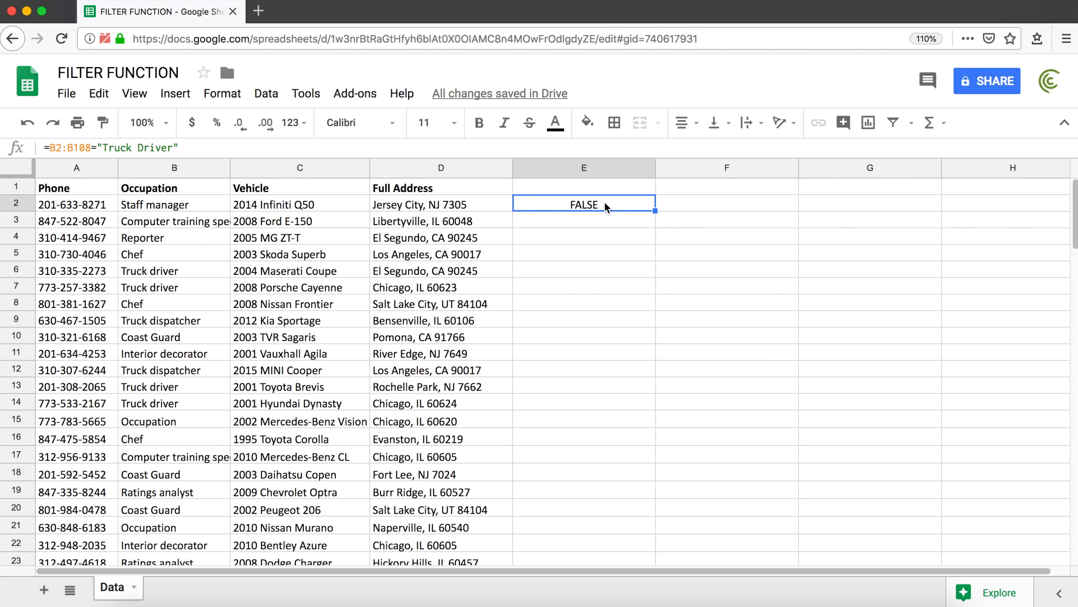
{"action": "double_click", "coordinate": [605, 205]}
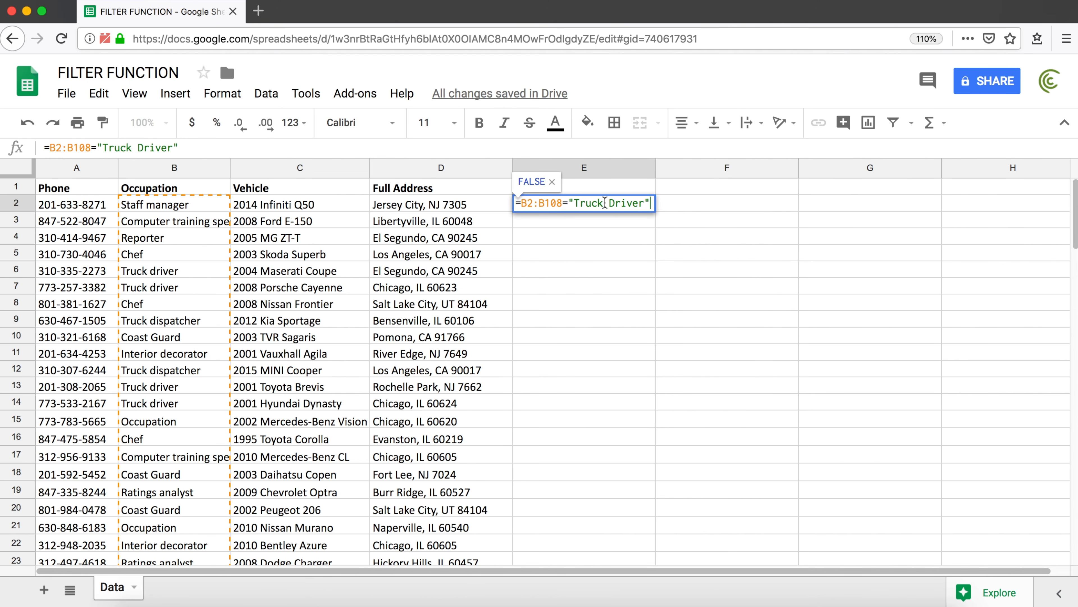
{"action": "left_click", "coordinate": [521, 205]}
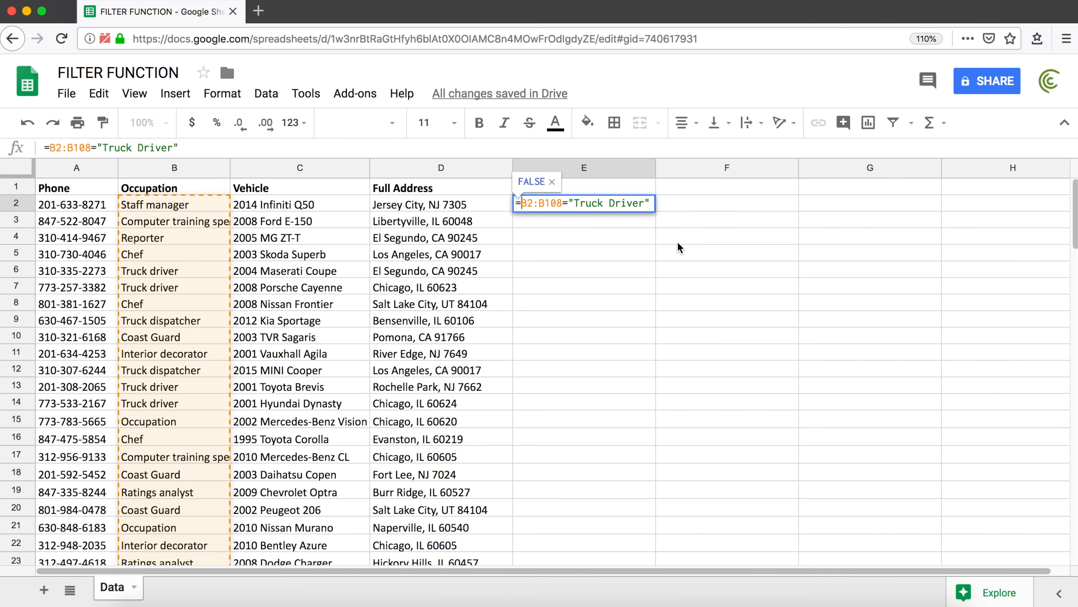
{"action": "type", "text": "ARRAYFORMULA("}
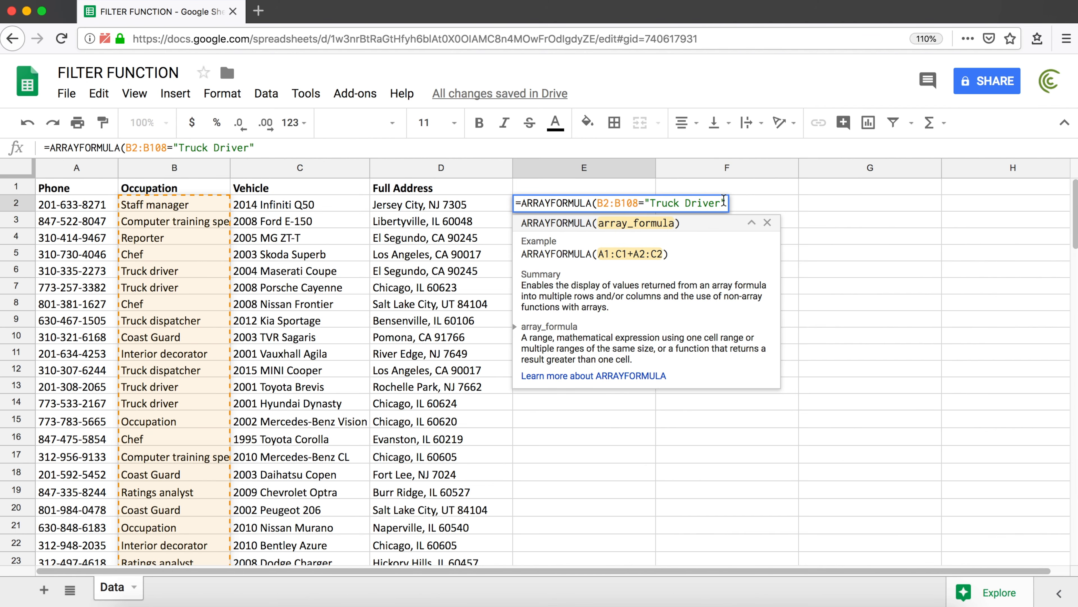
{"action": "left_click", "coordinate": [726, 203]}
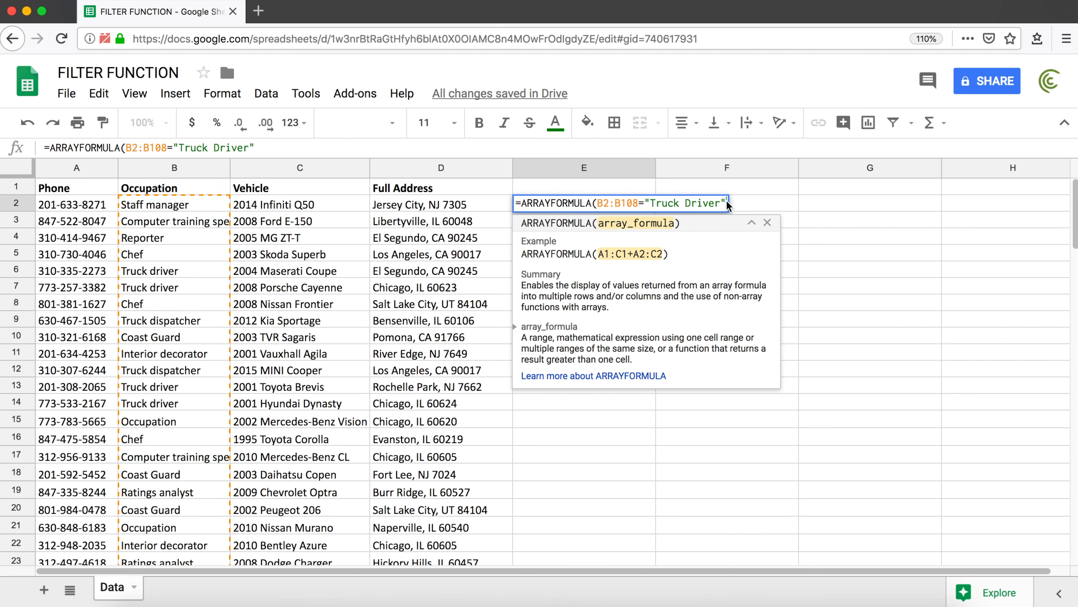
{"action": "type", "text": ")"}
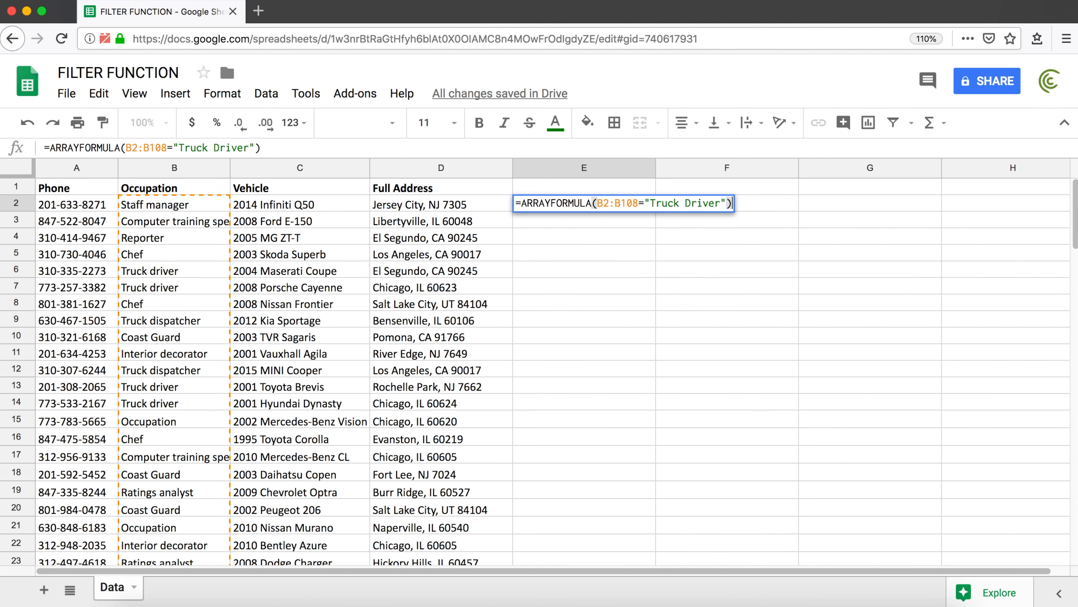
{"action": "key", "text": "Return"}
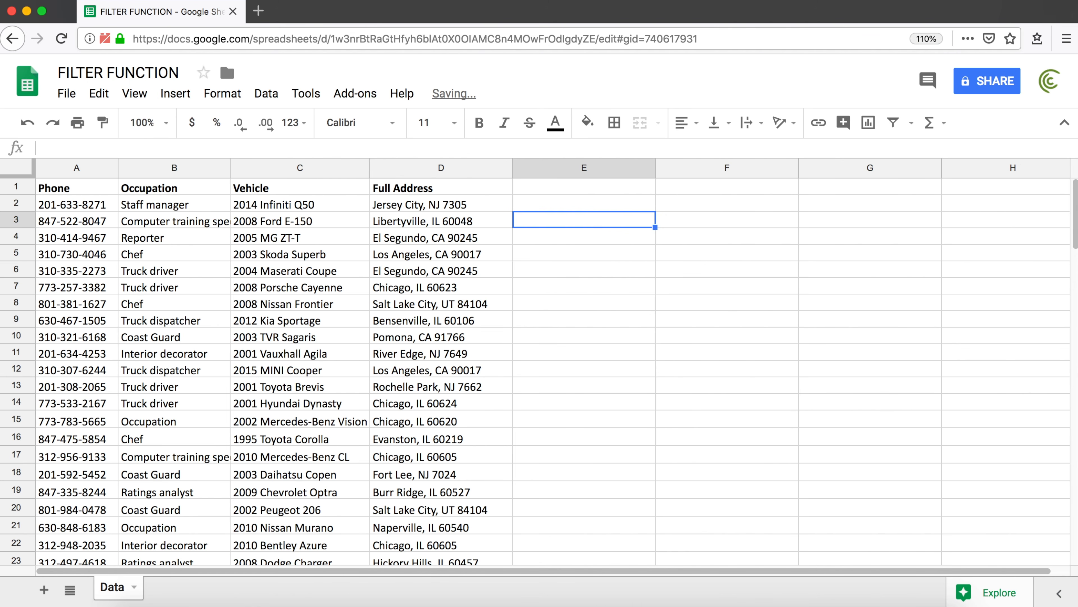
Review the array formula in E2 and compare the column E results with the occupations in rows 2 and 6
{"action": "double_click", "coordinate": [585, 205]}
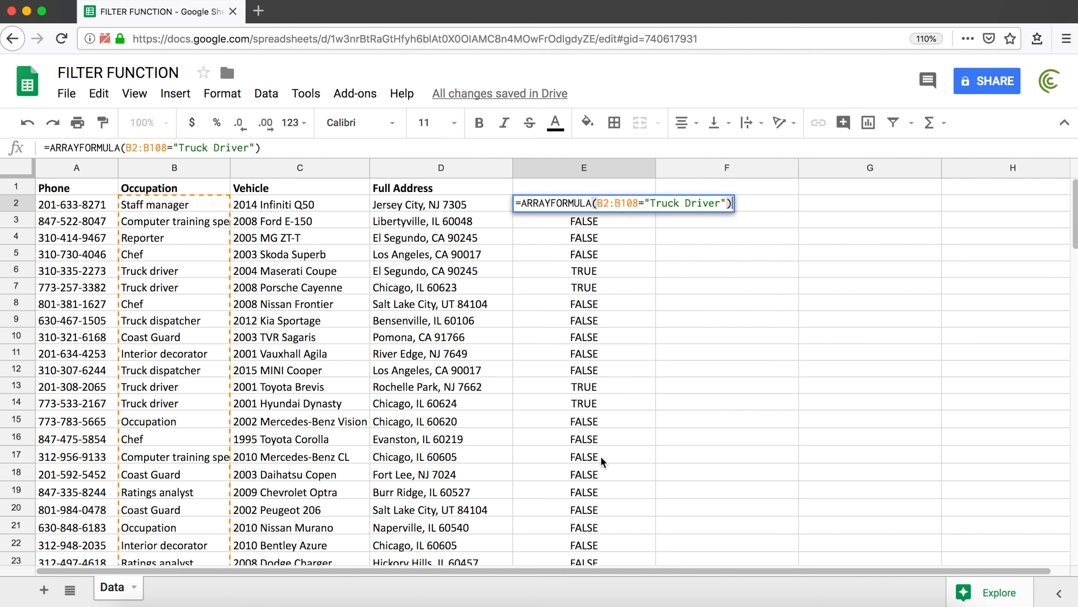
{"action": "key", "text": "Return"}
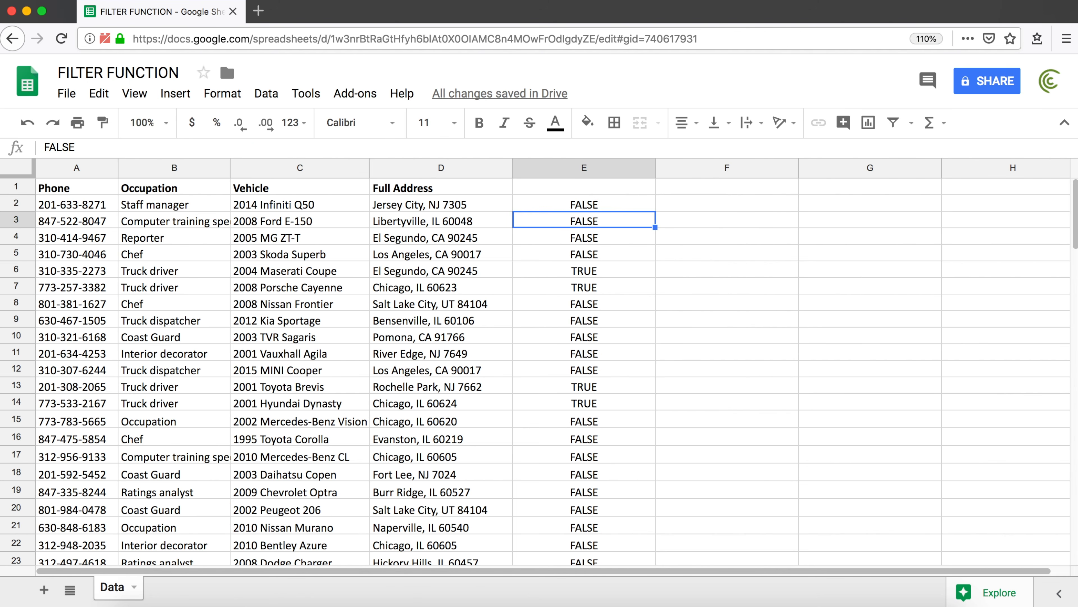
{"action": "left_click", "coordinate": [151, 208]}
{"action": "double_click", "coordinate": [587, 206]}
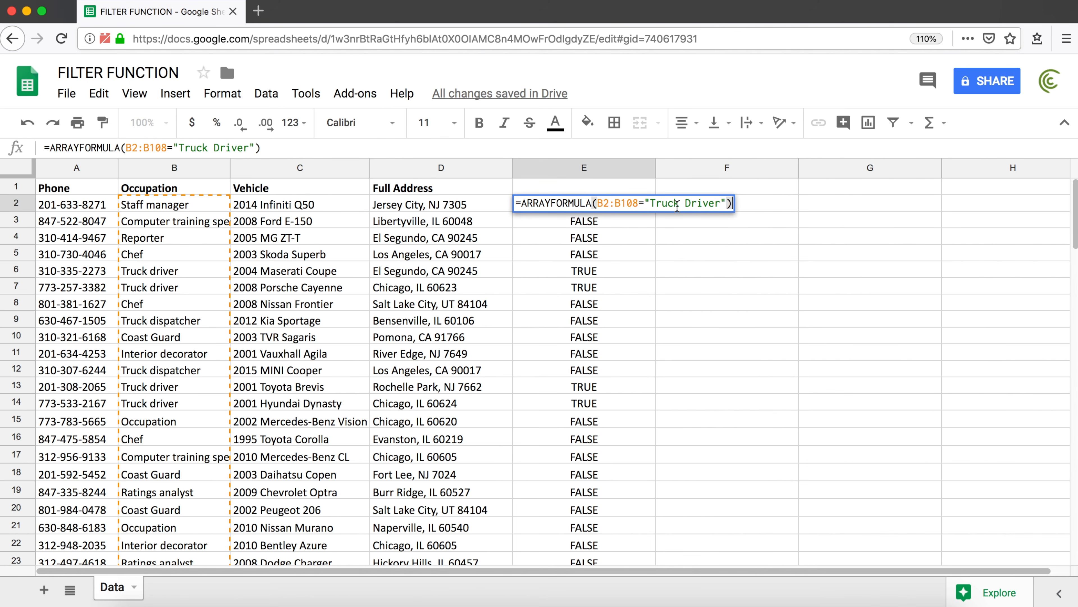
{"action": "key", "text": "Return"}
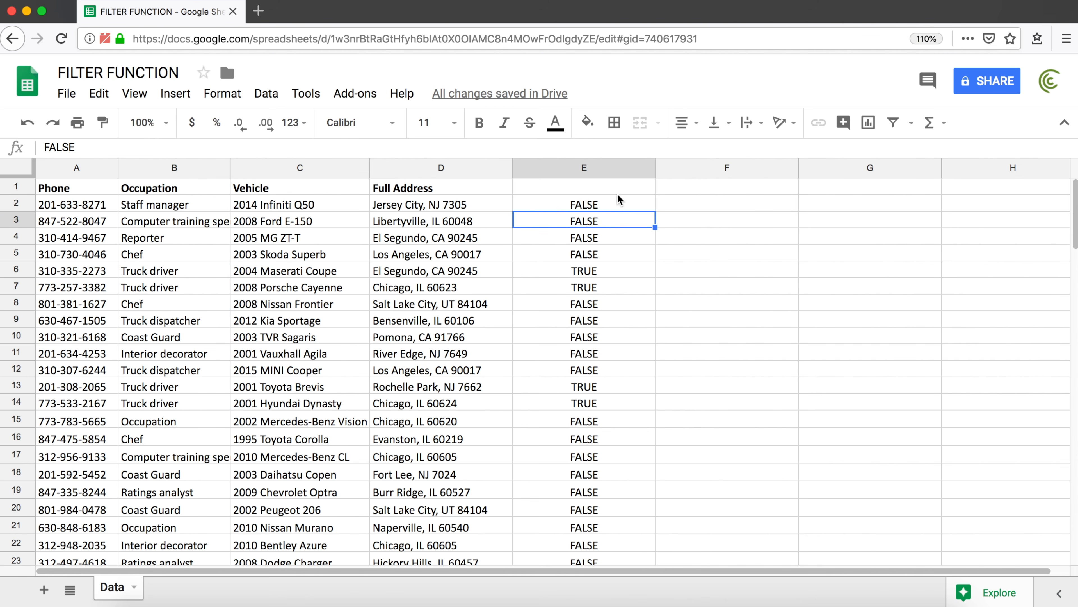
{"action": "left_click", "coordinate": [583, 276]}
{"action": "left_click", "coordinate": [146, 272]}
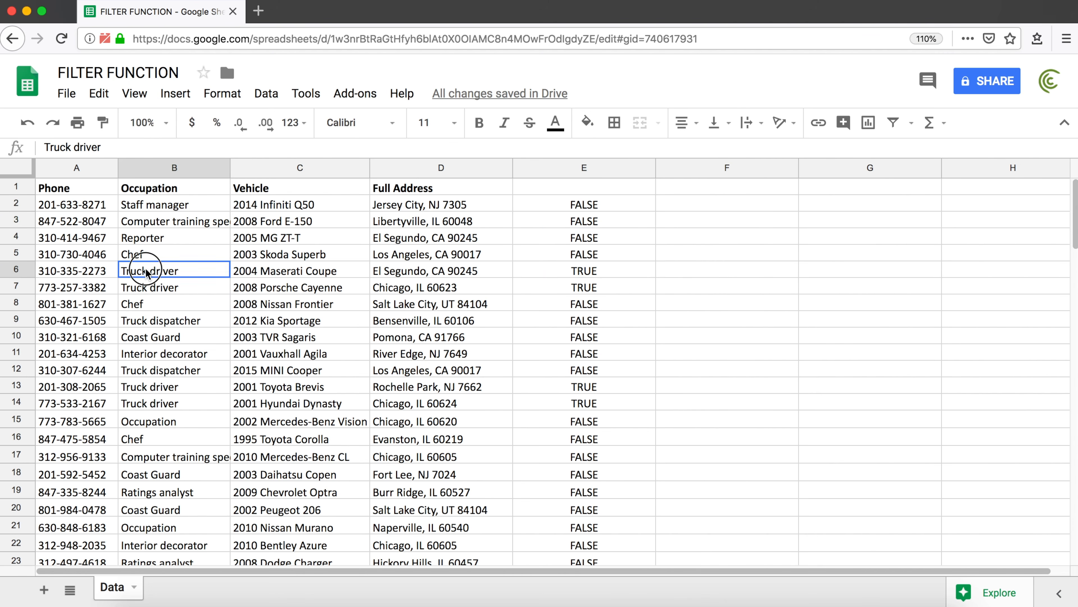
Compare the truck driver rows with their column E results and check the array down to the last data row
{"action": "left_click_drag", "start_coordinate": [147, 272], "coordinate": [149, 289]}
{"action": "left_click_drag", "start_coordinate": [584, 272], "coordinate": [588, 305]}
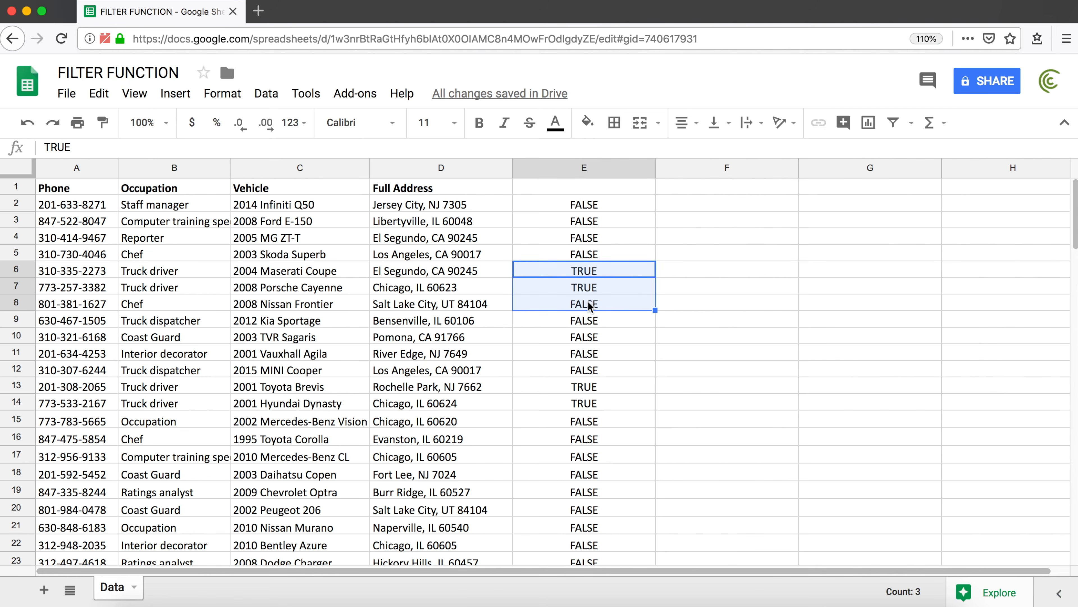
{"action": "scroll", "coordinate": [589, 302], "scroll_direction": "down", "scroll_amount": 15}
{"action": "scroll", "coordinate": [588, 303], "scroll_direction": "down", "scroll_amount": 13}
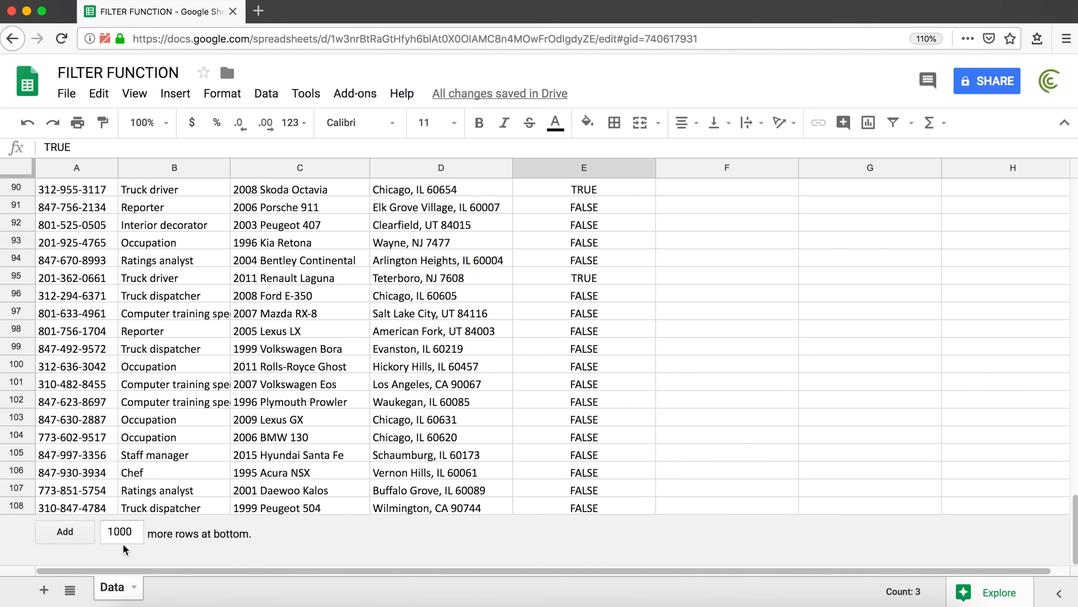
Add 50 more rows at the bottom of the Data sheet
{"action": "left_click_drag", "start_coordinate": [132, 532], "coordinate": [125, 534]}
{"action": "key", "text": "BackSpace"}
{"action": "key", "text": "BackSpace"}
{"action": "key", "text": "BackSpace"}
{"action": "key", "text": "BackSpace"}
{"action": "type", "text": "50"}
{"action": "left_click", "coordinate": [83, 532]}
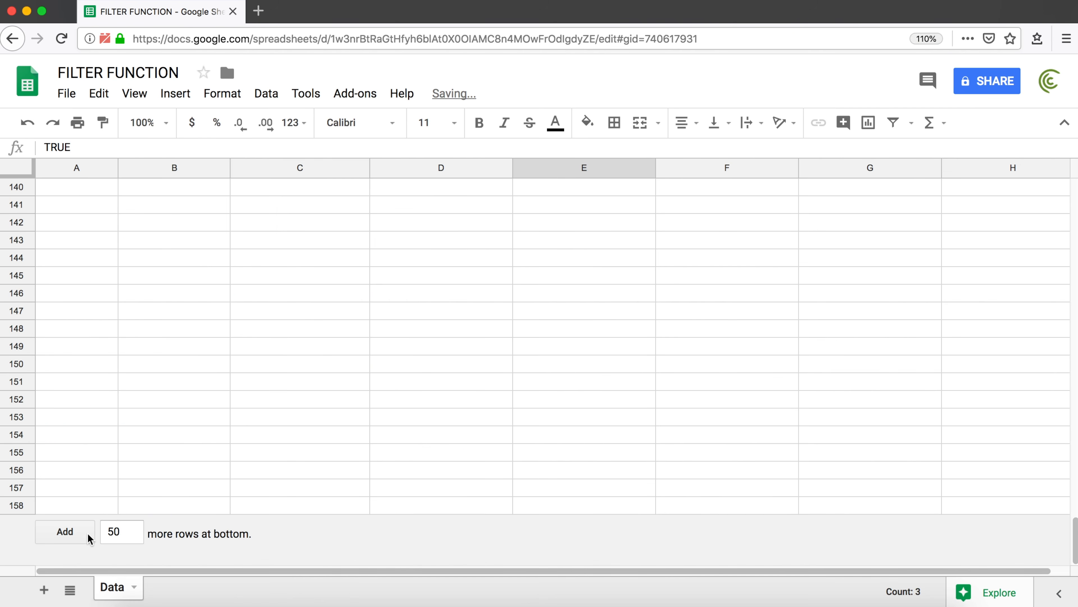
Go back to the top of the data and review the array formula in E2 without changing it
{"action": "key", "text": "super+Up"}
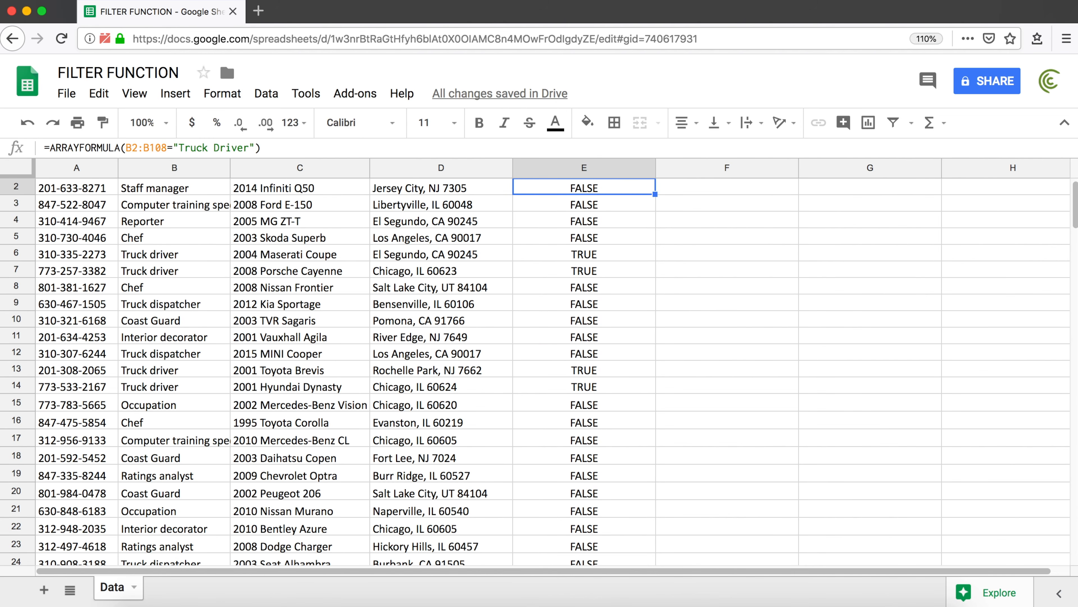
{"action": "key", "text": "Up"}
{"action": "key", "text": "Down"}
{"action": "key", "text": "Right"}
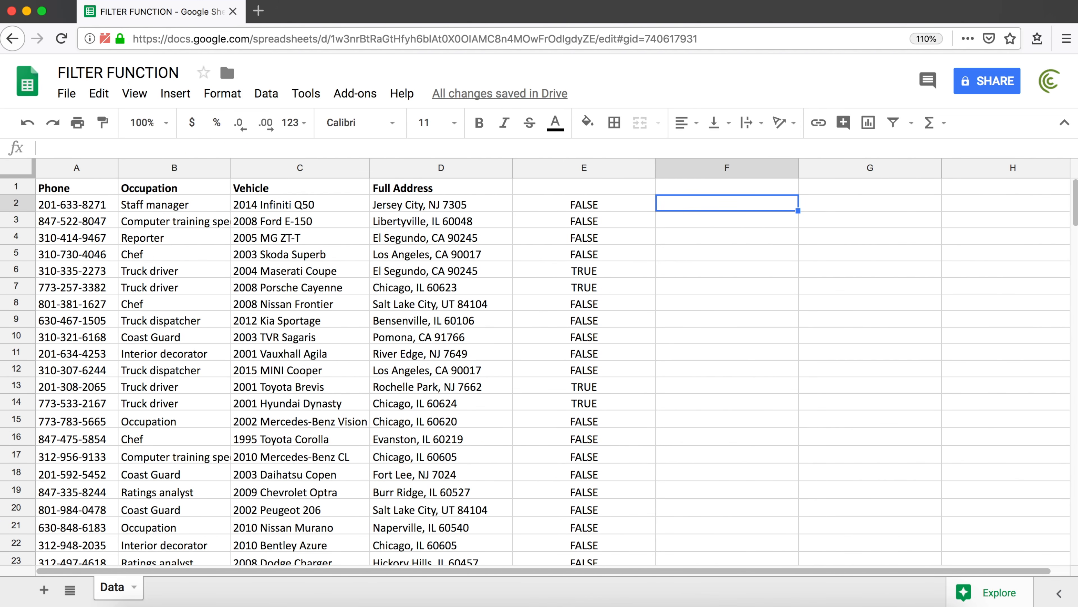
{"action": "double_click", "coordinate": [590, 205]}
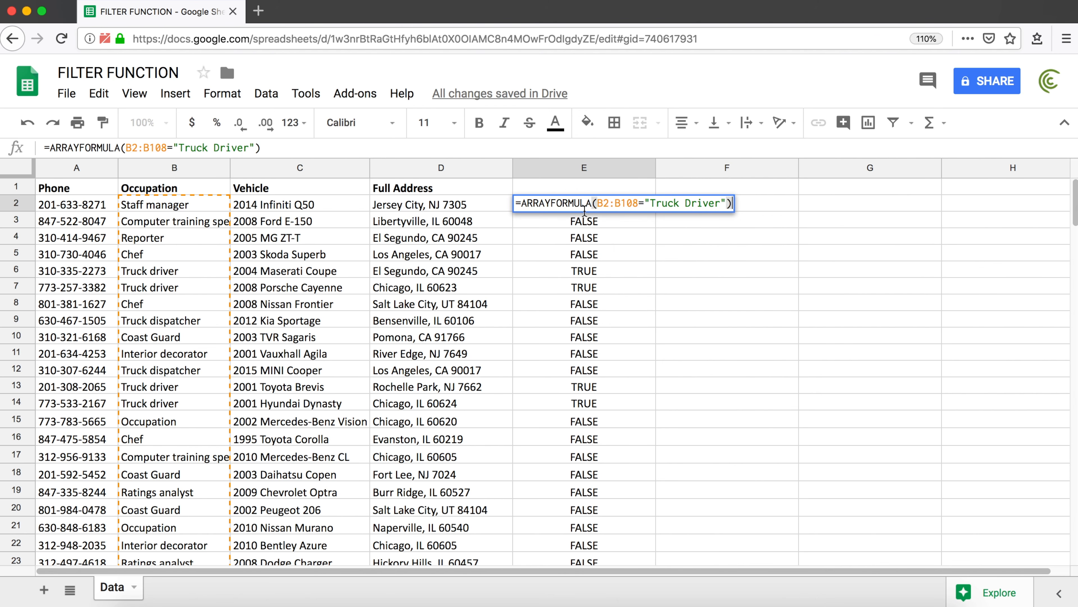
{"action": "key", "text": "Return"}
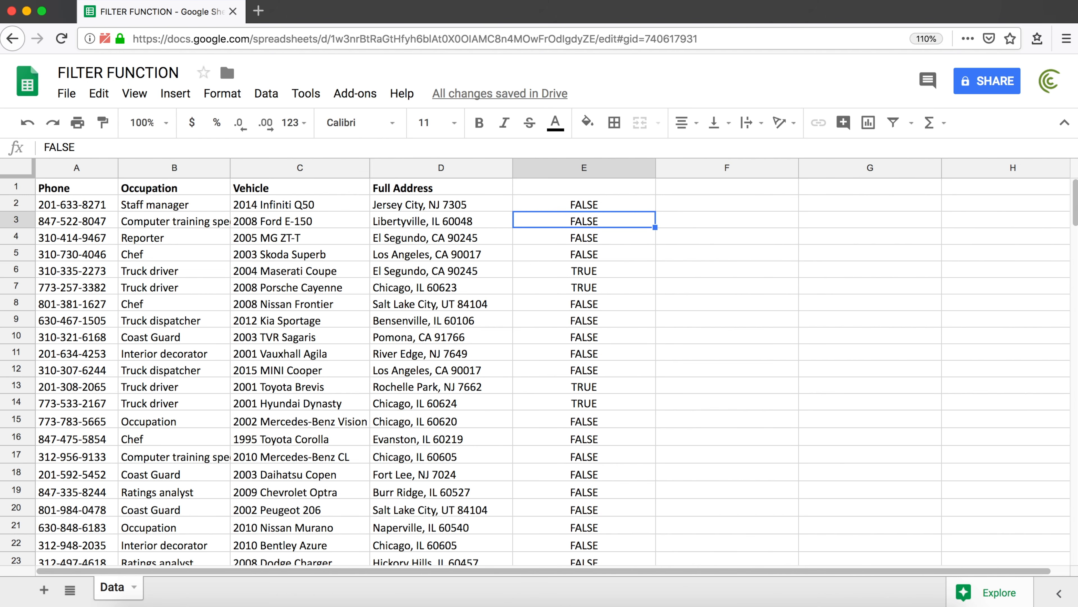
Begin an array formula in F2 with the LEFT function nested inside ARRAYFORMULA
{"action": "key", "text": "Up"}
{"action": "key", "text": "Right"}
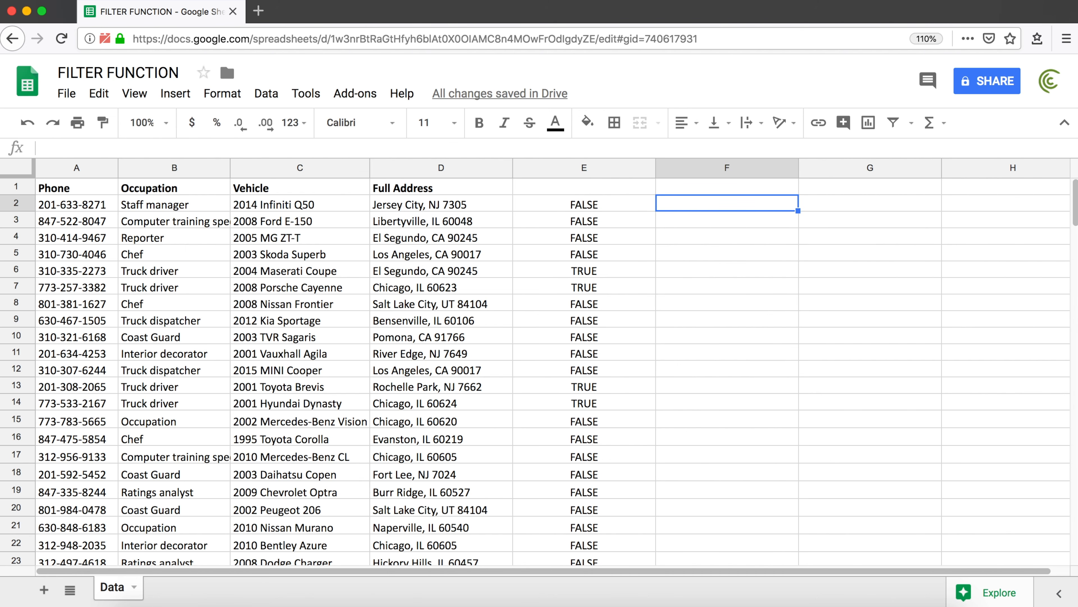
{"action": "type", "text": "=ARR"}
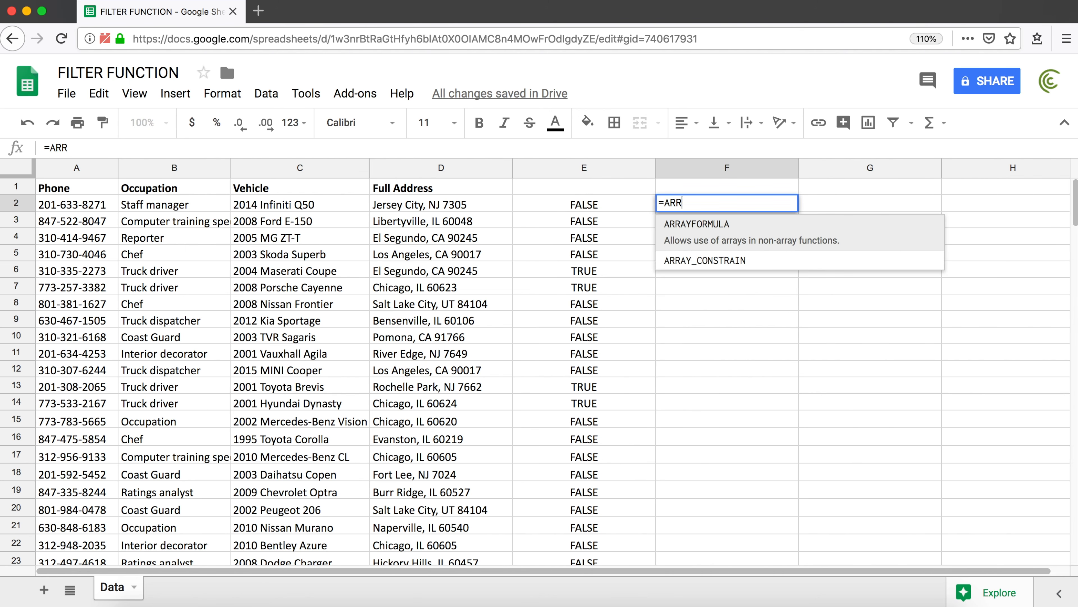
{"action": "key", "text": "Tab"}
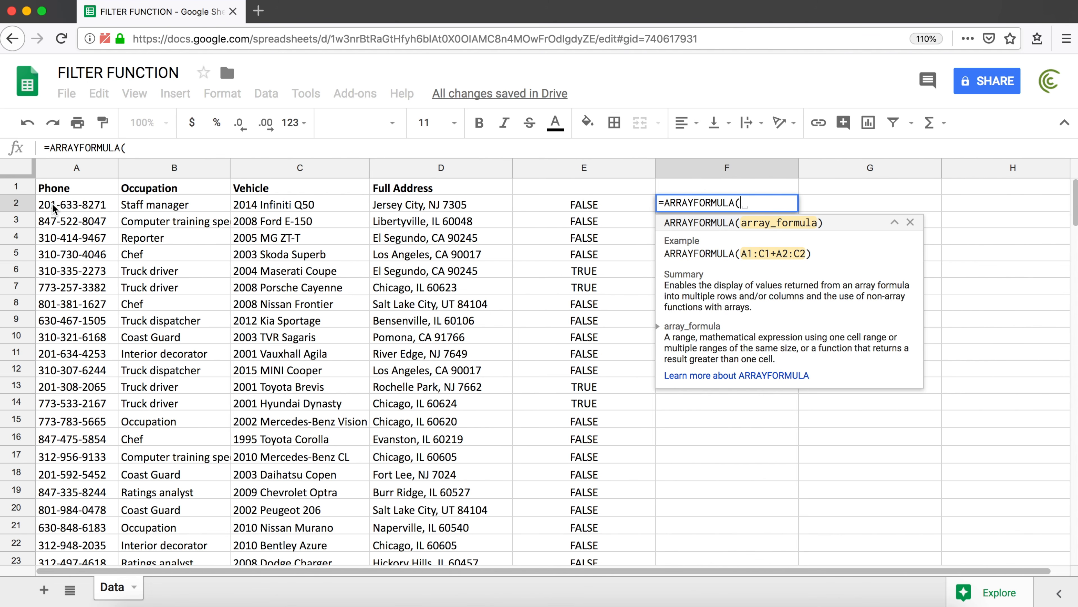
{"action": "type", "text": "L"}
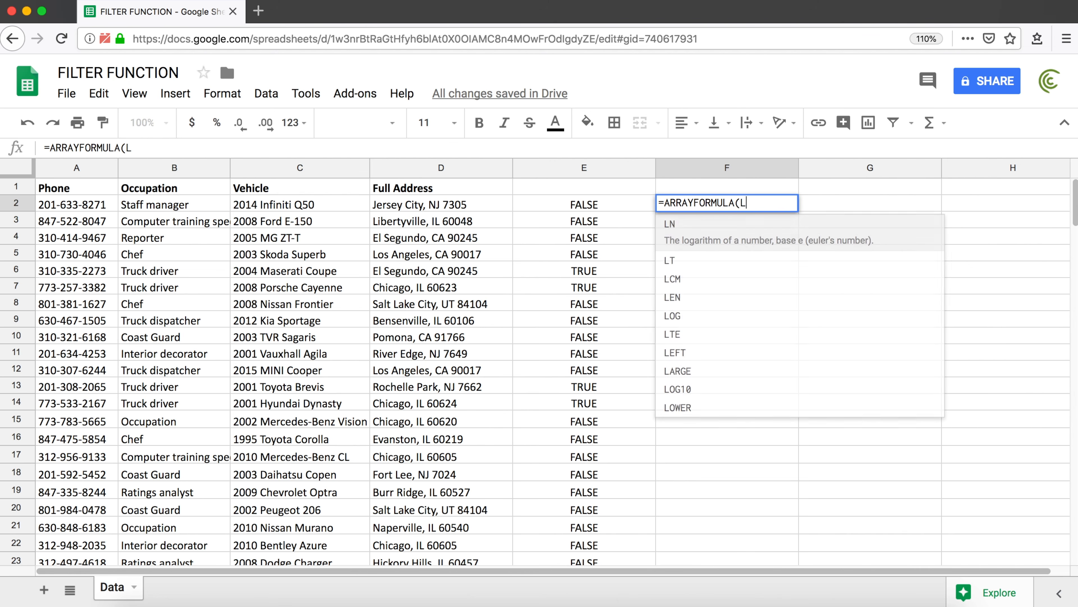
{"action": "type", "text": "EFT("}
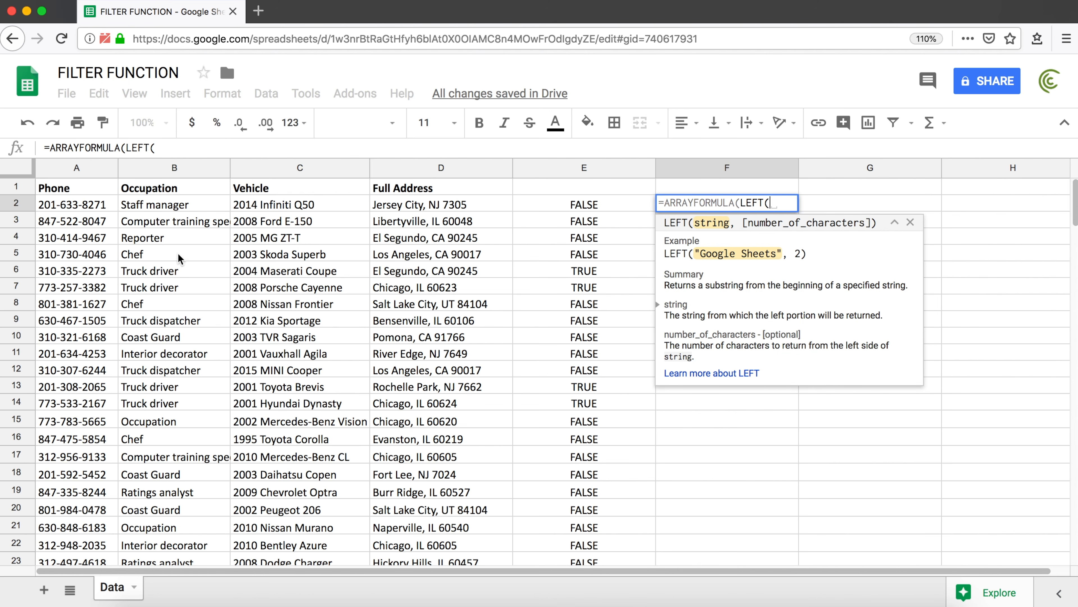
Complete the F2 formula as =ARRAYFORMULA(LEFT(A2:A108,3)) to extract the area codes from the Phone column
{"action": "left_click", "coordinate": [85, 205]}
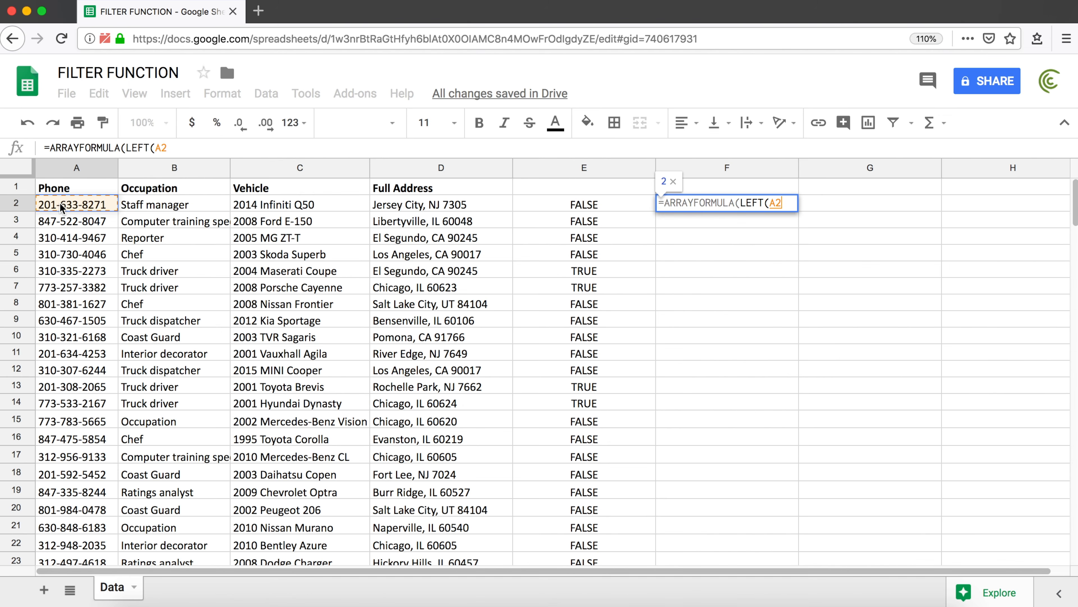
{"action": "key", "text": "super+shift+Down"}
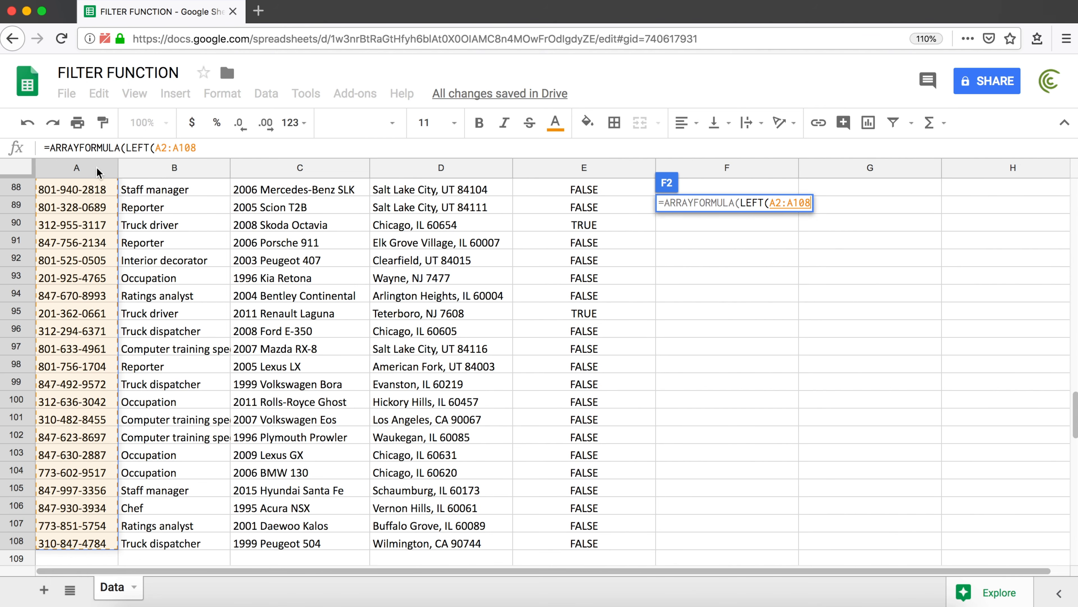
{"action": "double_click", "coordinate": [164, 147]}
{"action": "left_click", "coordinate": [209, 148]}
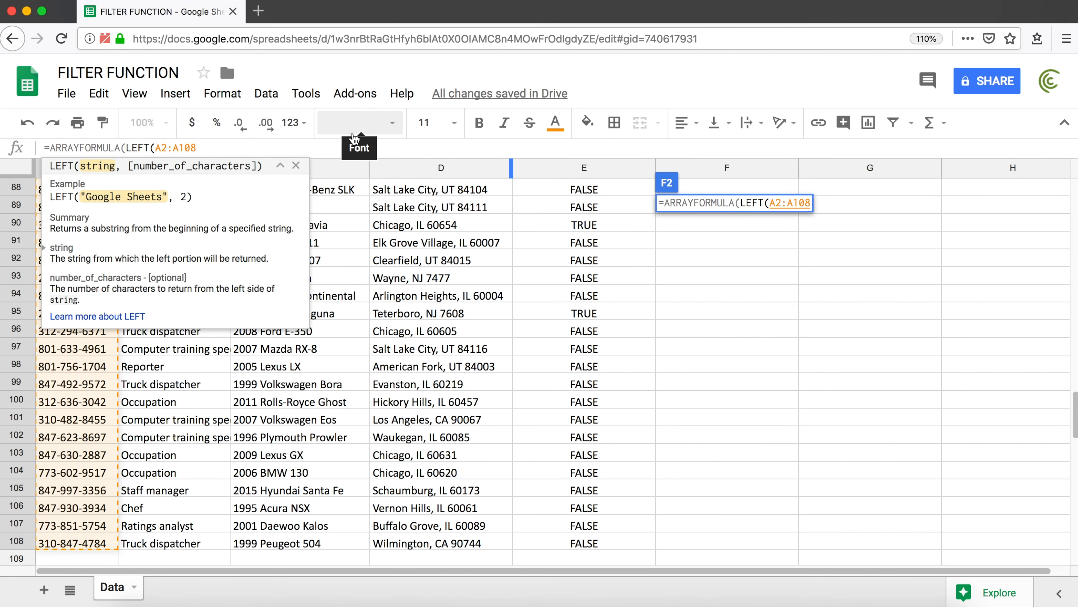
{"action": "type", "text": ","}
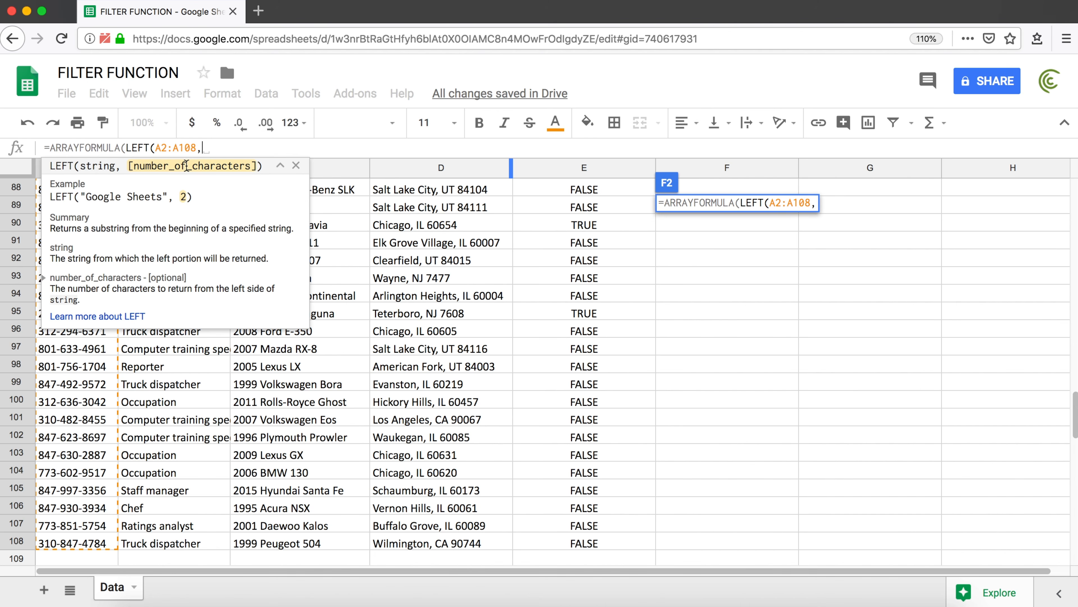
{"action": "type", "text": "3"}
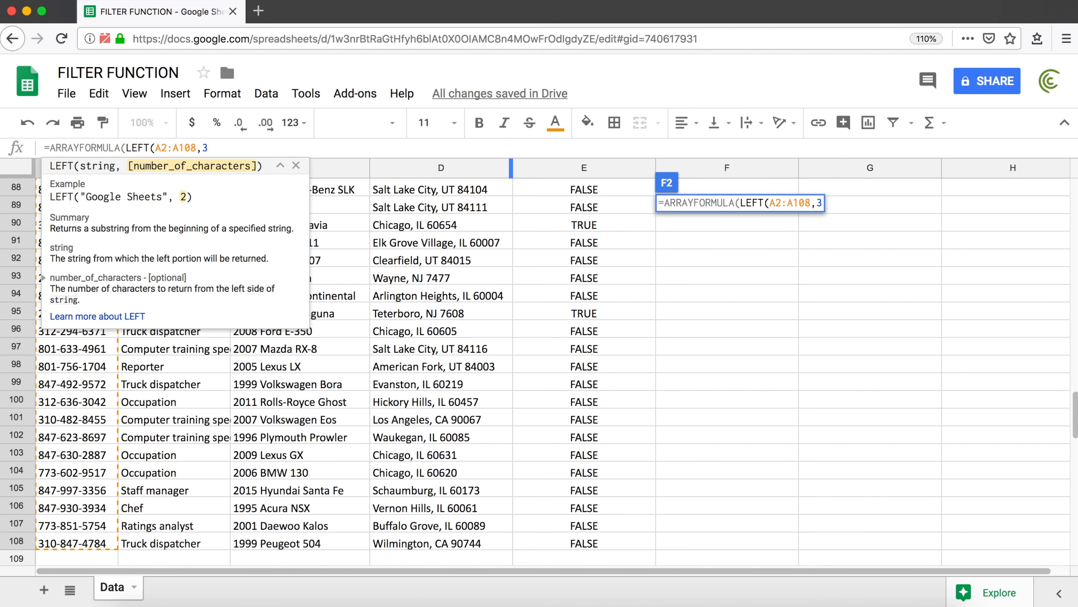
{"action": "type", "text": "))"}
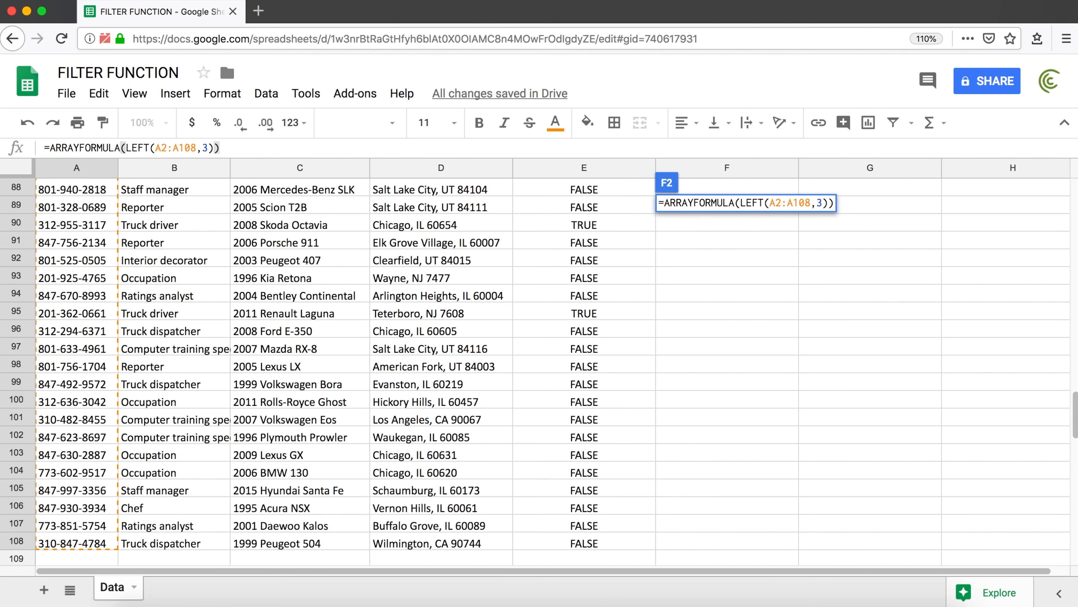
{"action": "key", "text": "Return"}
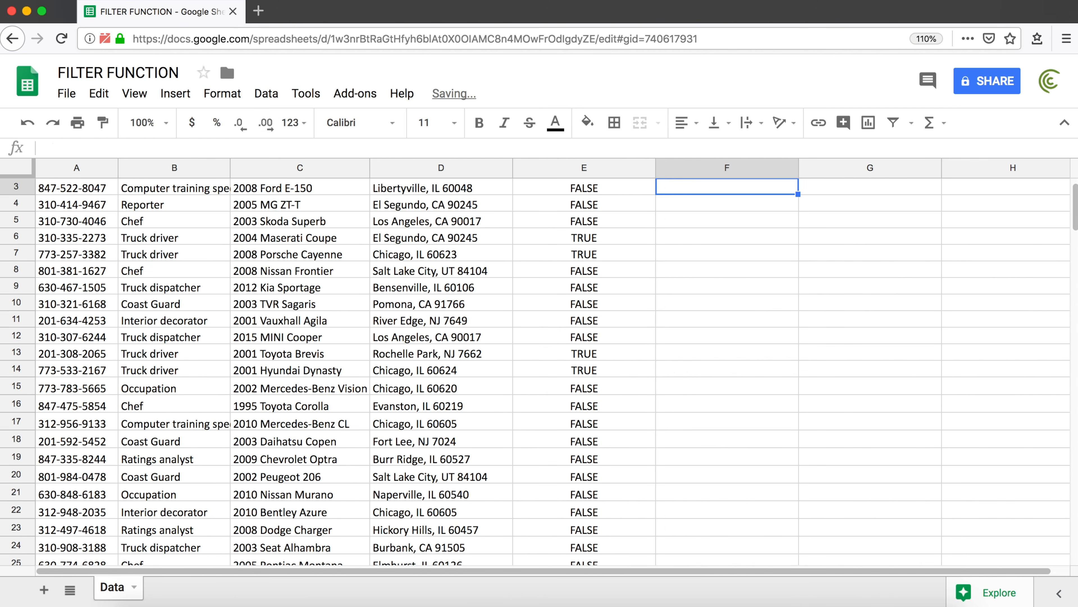
Compare the area code extracted in F2 with the phone entry in A2
{"action": "scroll", "coordinate": [334, 212], "scroll_direction": "up", "scroll_amount": 1}
{"action": "left_click", "coordinate": [706, 204]}
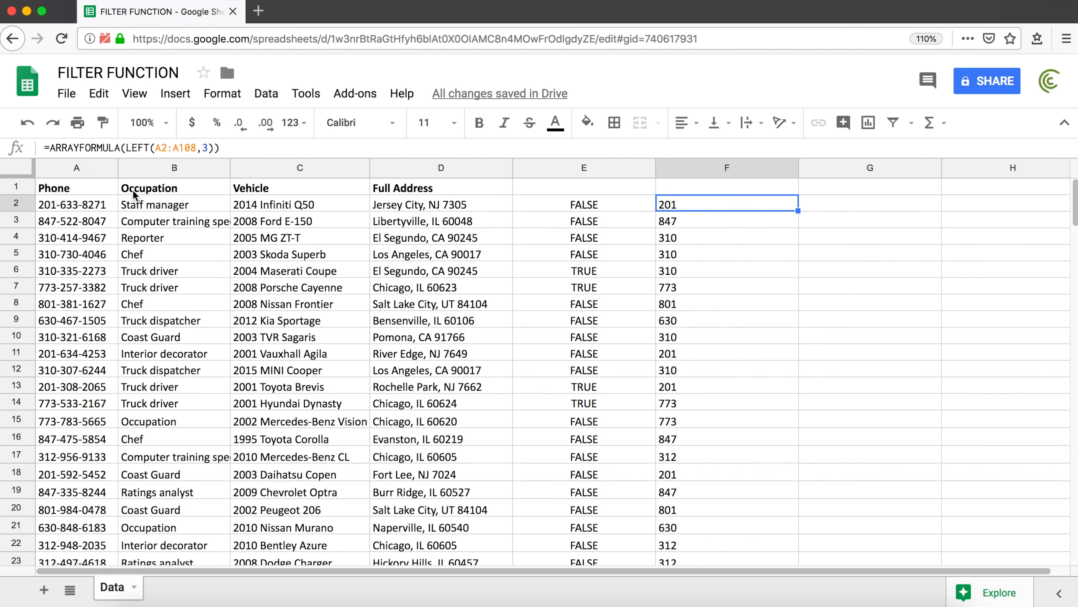
{"action": "left_click", "coordinate": [78, 205]}
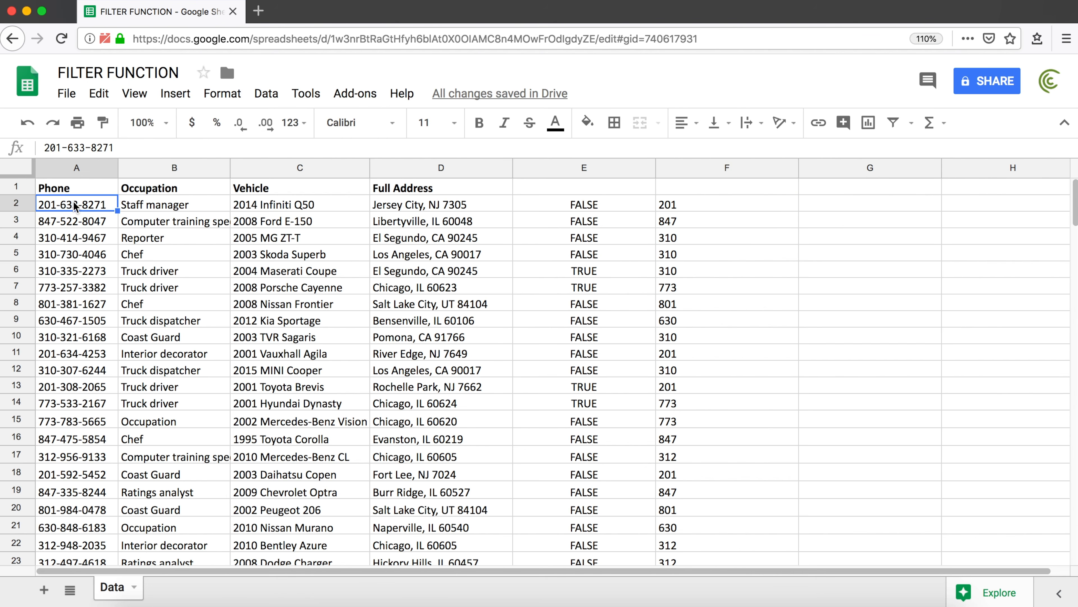
{"action": "left_click", "coordinate": [680, 204]}
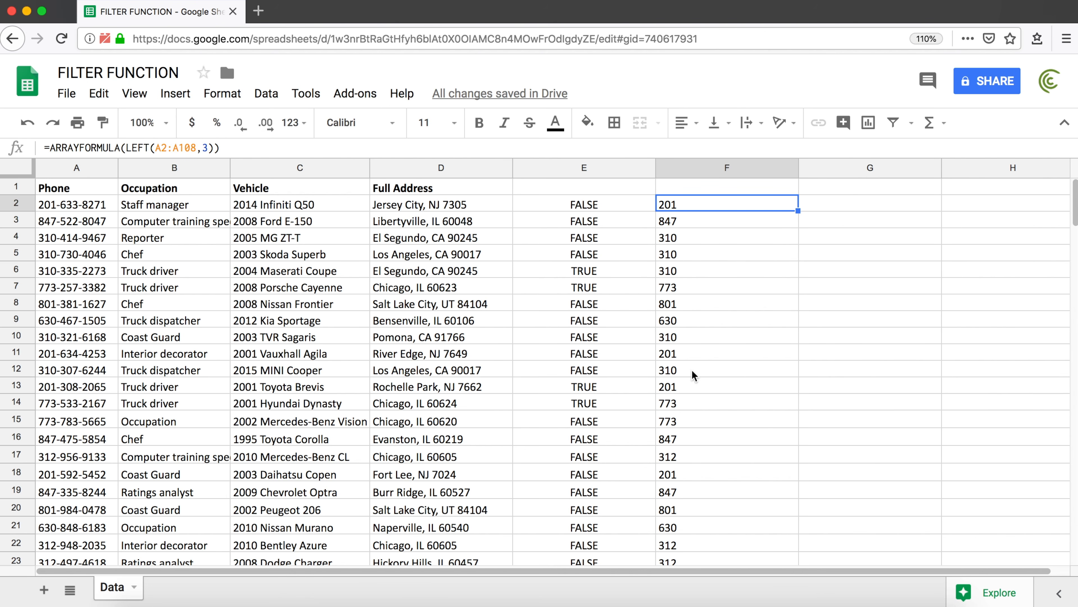
Extend the F2 formula to =ARRAYFORMULA(LEFT(A2:A108,3)="201") so that it tests for area code 201
{"action": "triple_click", "coordinate": [715, 205]}
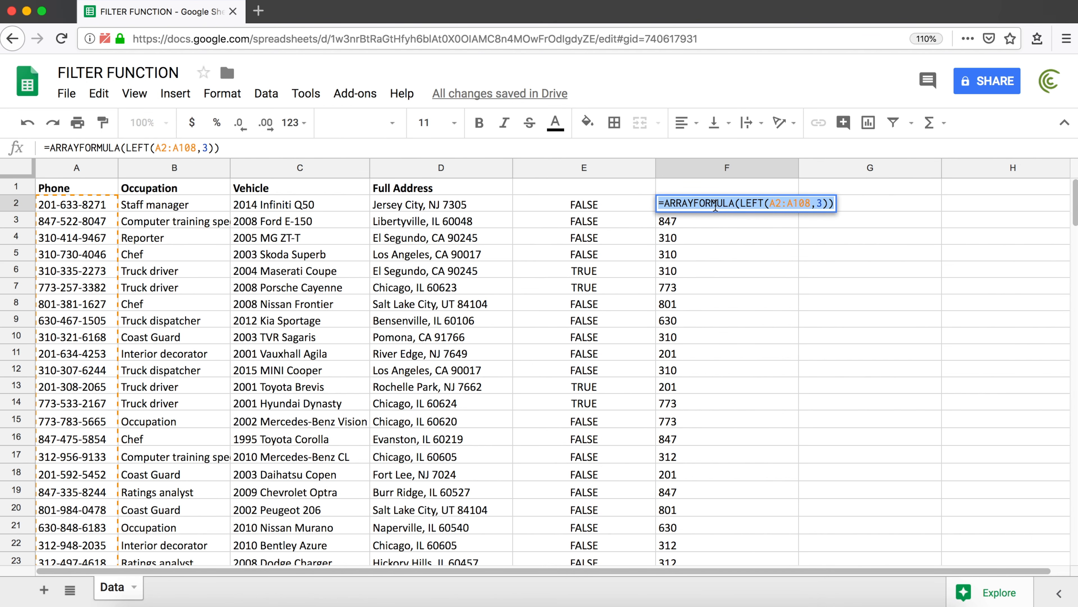
{"action": "left_click", "coordinate": [828, 204]}
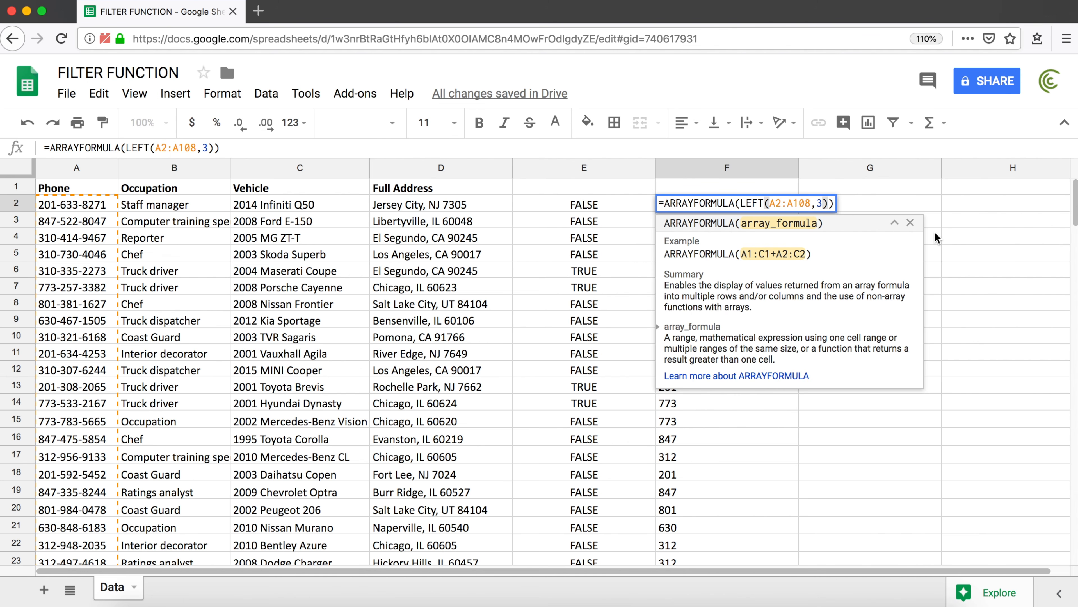
{"action": "type", "text": "=\"201"}
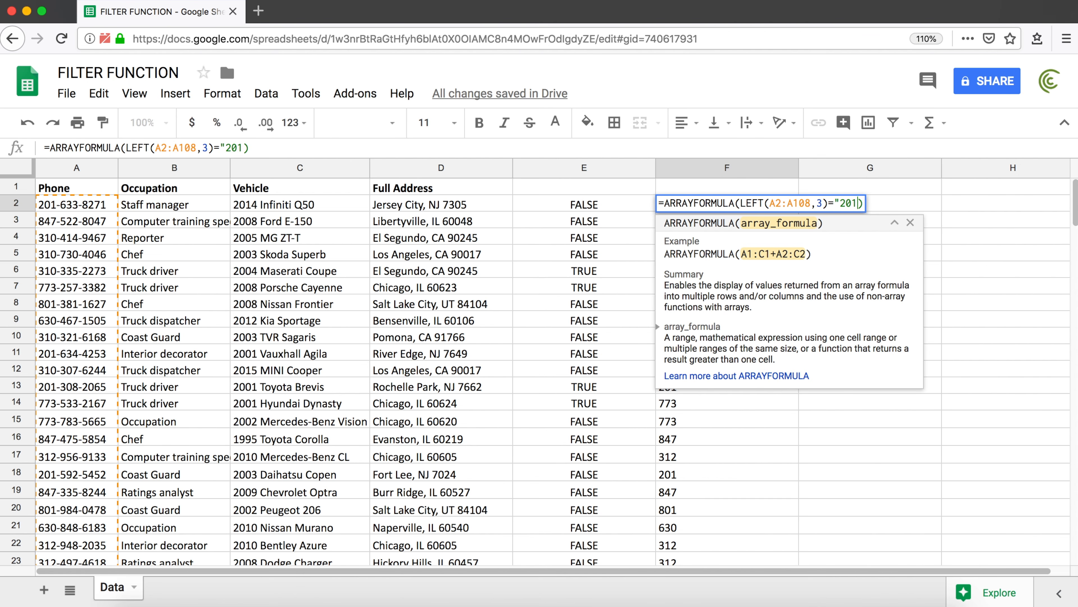
{"action": "type", "text": "\""}
{"action": "key", "text": "Return"}
Compare the column F test results with the area codes in the Phone column, starting at row 2
{"action": "left_click", "coordinate": [723, 206]}
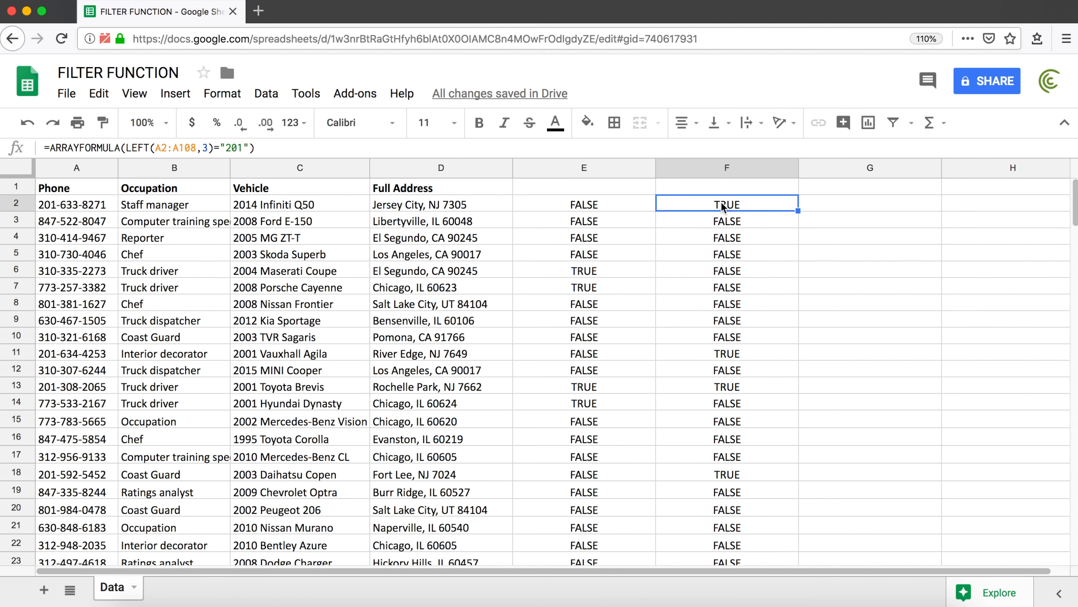
{"action": "left_click", "coordinate": [52, 206]}
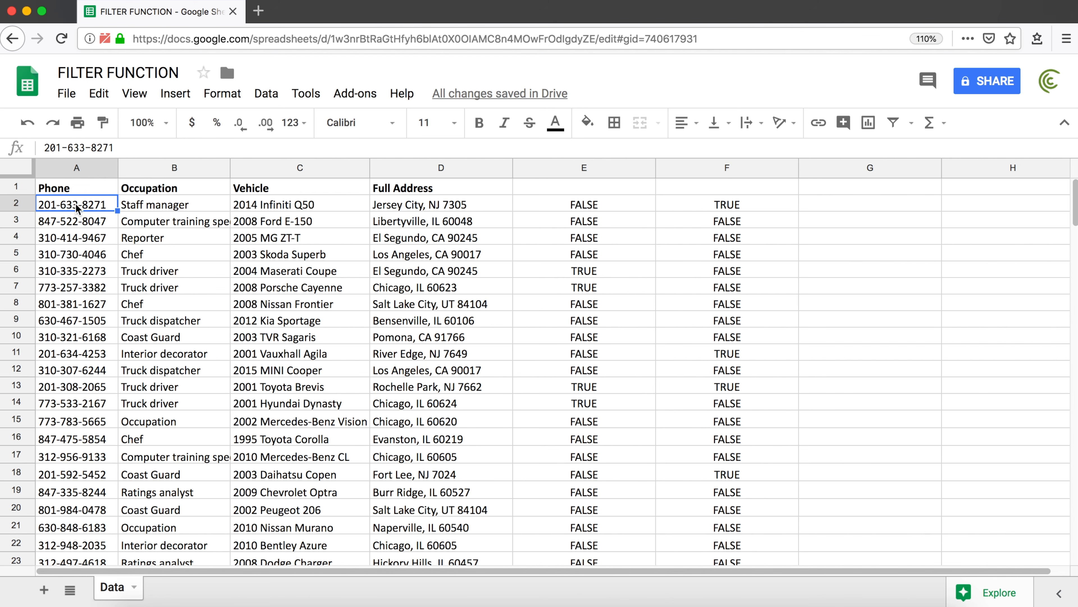
{"action": "left_click_drag", "start_coordinate": [736, 224], "coordinate": [735, 346]}
{"action": "key", "text": "Up"}
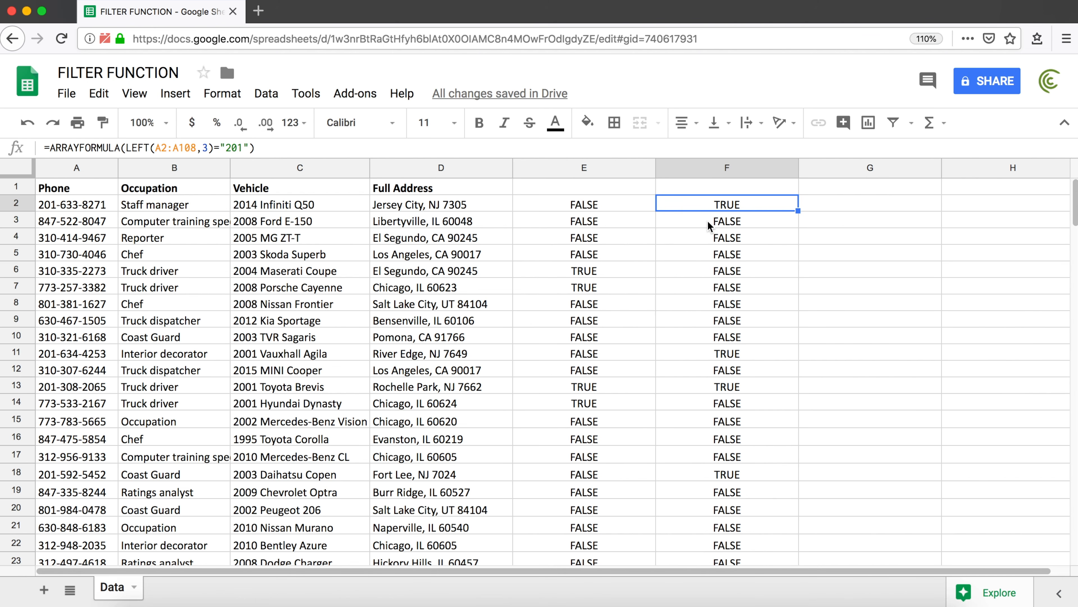
Delete column F with the area code test
{"action": "left_click", "coordinate": [705, 168]}
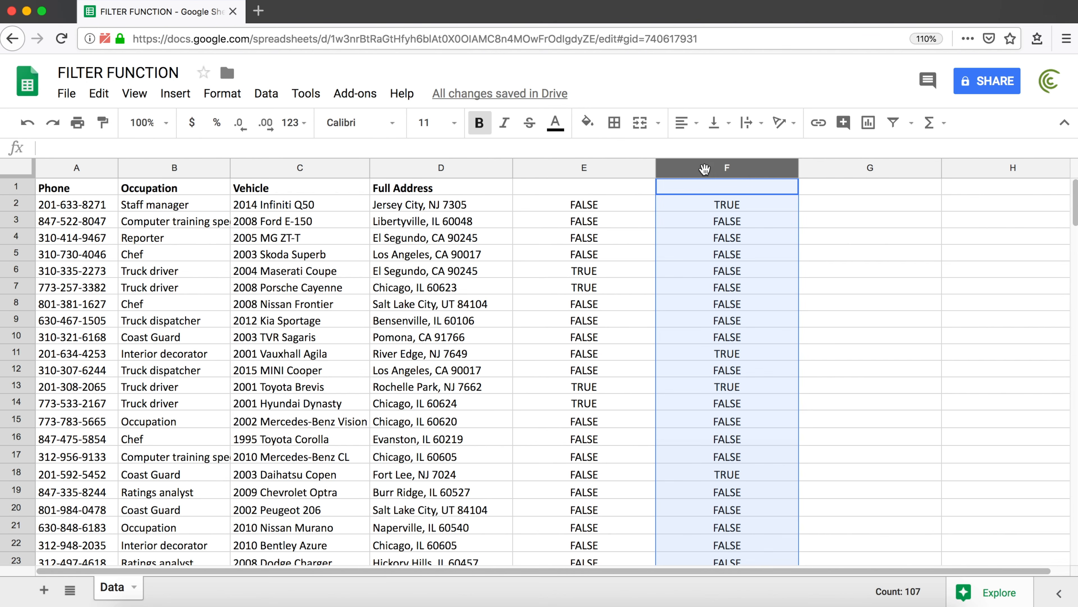
{"action": "right_click", "coordinate": [704, 169]}
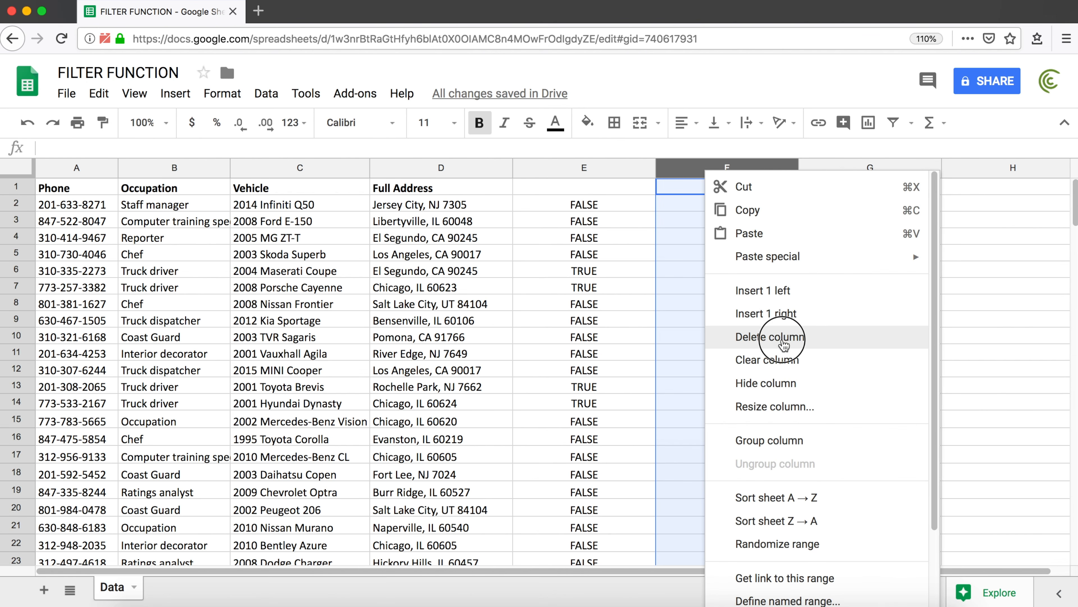
{"action": "left_click", "coordinate": [783, 339]}
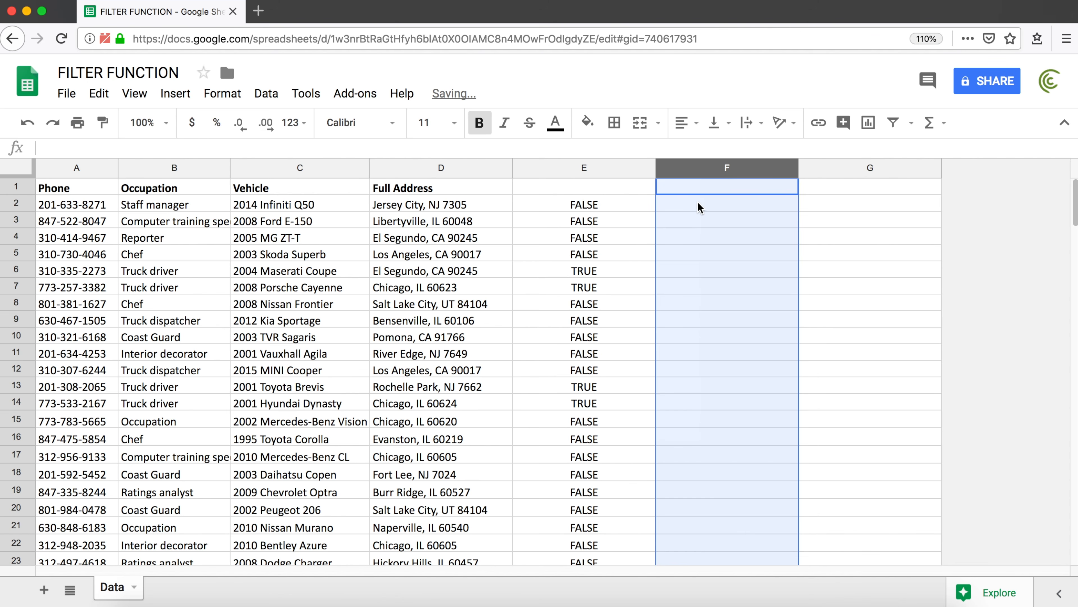
Insert one empty column after column F, and two more after columns F and G
{"action": "right_click", "coordinate": [723, 168]}
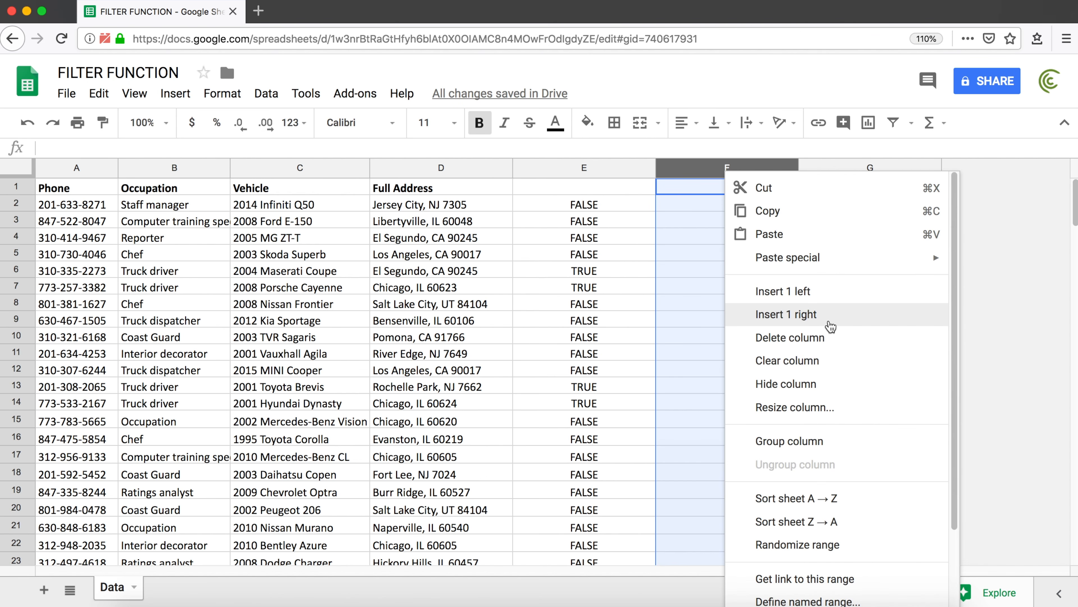
{"action": "left_click", "coordinate": [831, 325]}
{"action": "left_click", "coordinate": [747, 203]}
{"action": "left_click_drag", "start_coordinate": [738, 173], "coordinate": [801, 151]}
{"action": "right_click", "coordinate": [740, 168]}
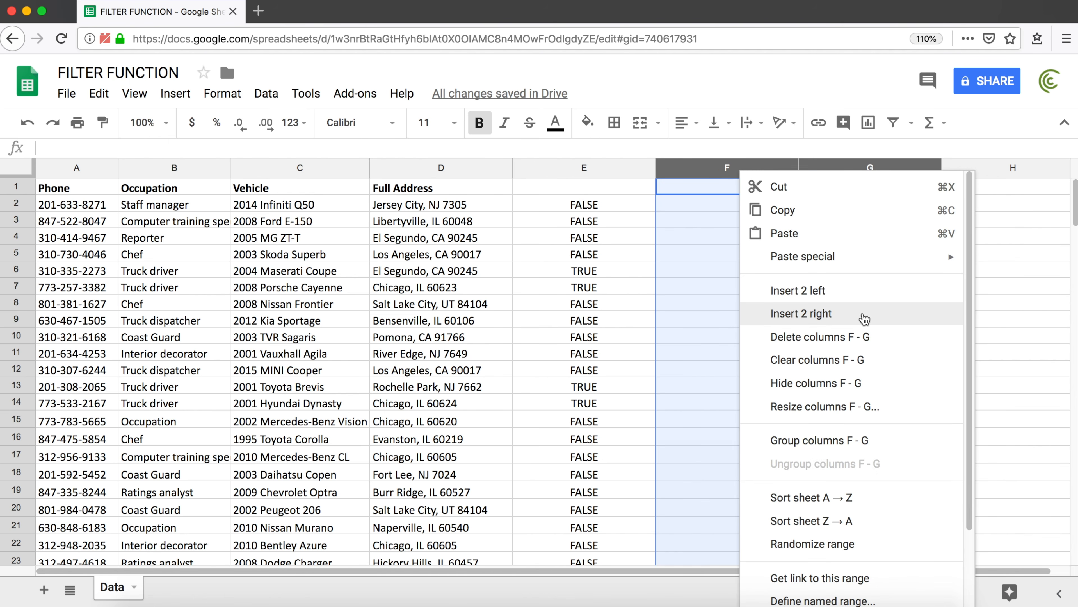
{"action": "left_click", "coordinate": [859, 315]}
{"action": "left_click", "coordinate": [787, 235]}
{"action": "key", "text": "Left"}
{"action": "key", "text": "Left"}
{"action": "key", "text": "Left"}
{"action": "key", "text": "Left"}
{"action": "key", "text": "Left"}
{"action": "key", "text": "Left"}
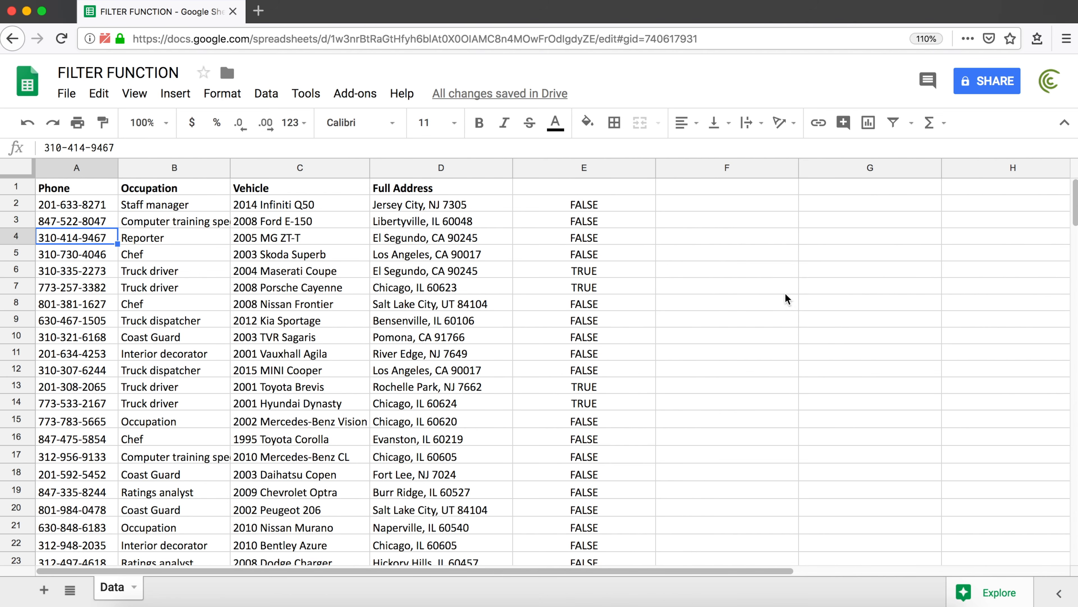
Review the Truck Driver test formula in E2 and compare the data rows with the TRUE/FALSE results in column E
{"action": "left_click", "coordinate": [565, 193]}
{"action": "double_click", "coordinate": [565, 206]}
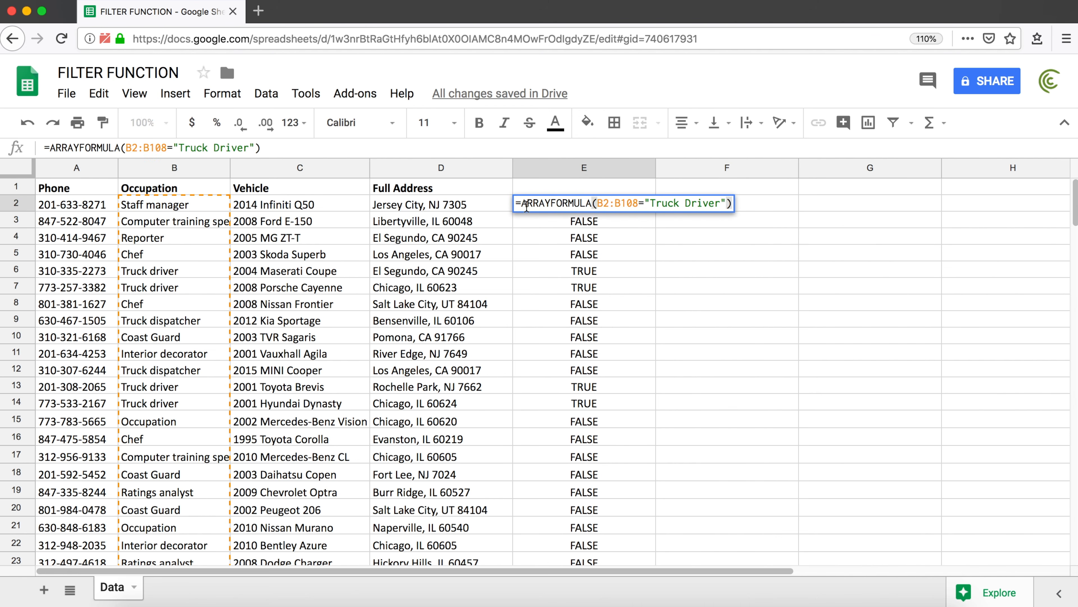
{"action": "left_click", "coordinate": [642, 204]}
{"action": "left_click_drag", "start_coordinate": [642, 204], "coordinate": [734, 204]}
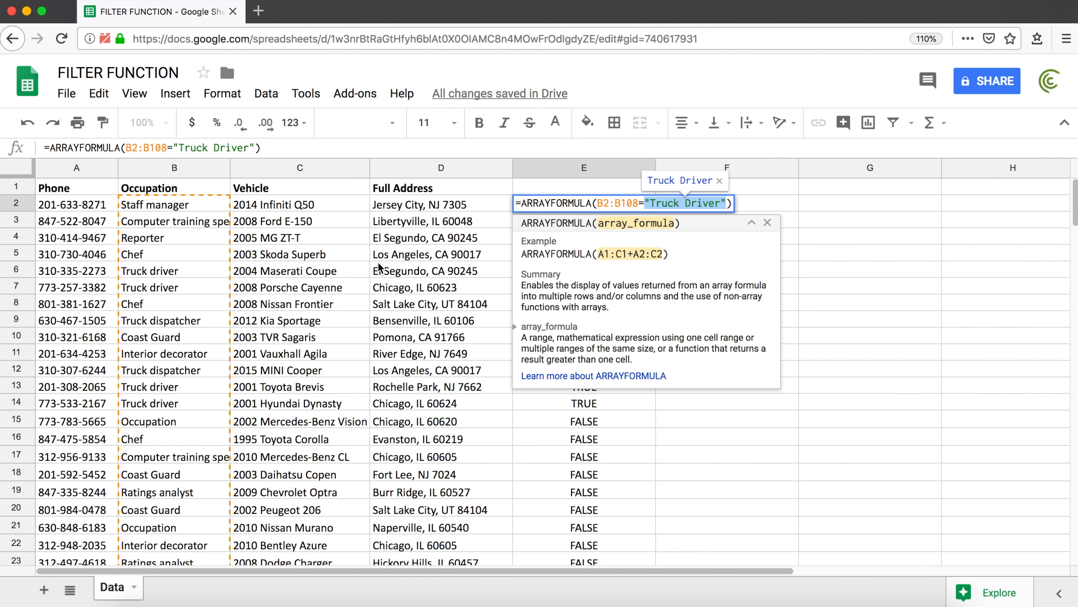
{"action": "key", "text": "Return"}
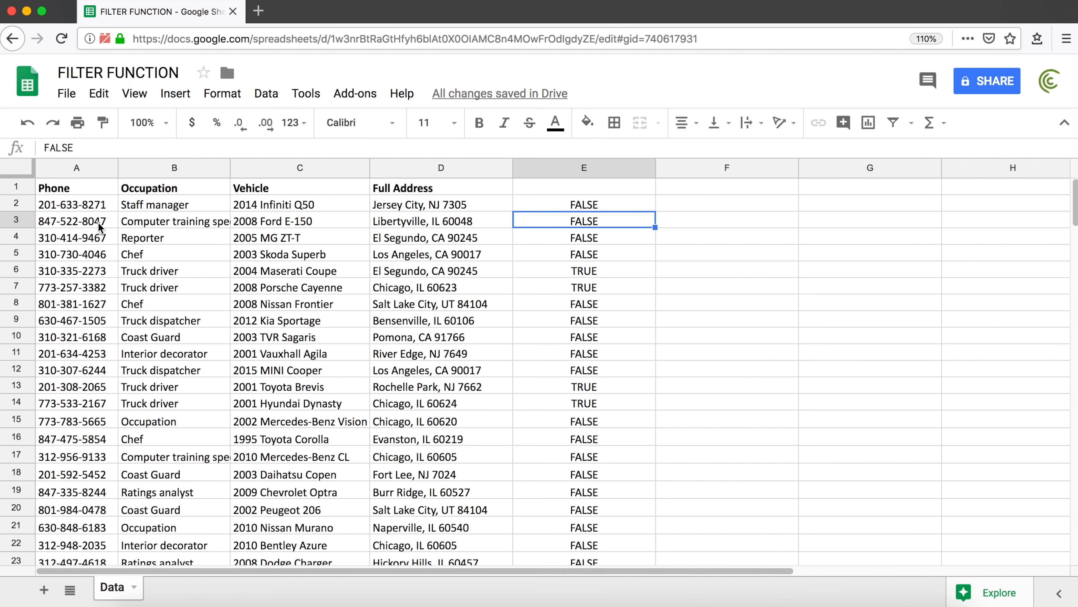
{"action": "left_click_drag", "start_coordinate": [55, 204], "coordinate": [256, 402]}
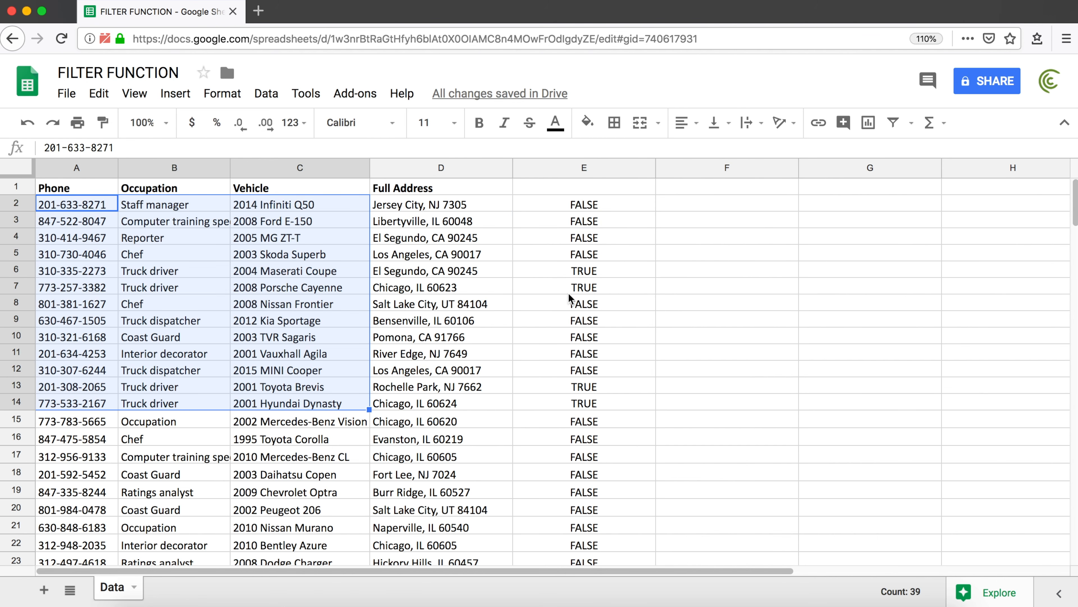
{"action": "left_click", "coordinate": [584, 272]}
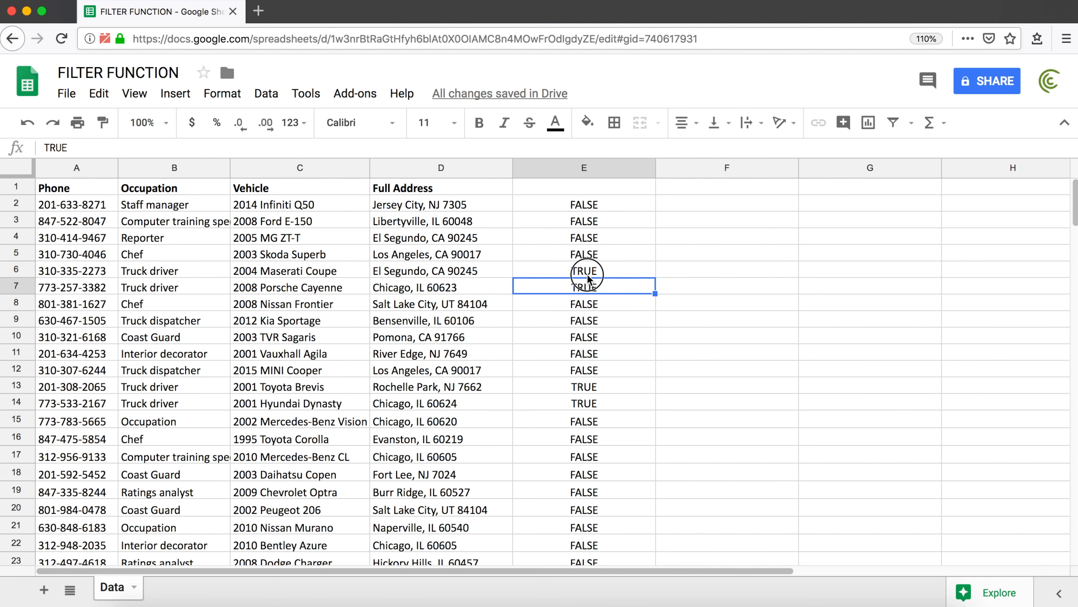
Copy the full ARRAYFORMULA text from cell E2 without changing the cell
{"action": "left_click", "coordinate": [630, 205]}
{"action": "double_click", "coordinate": [623, 205]}
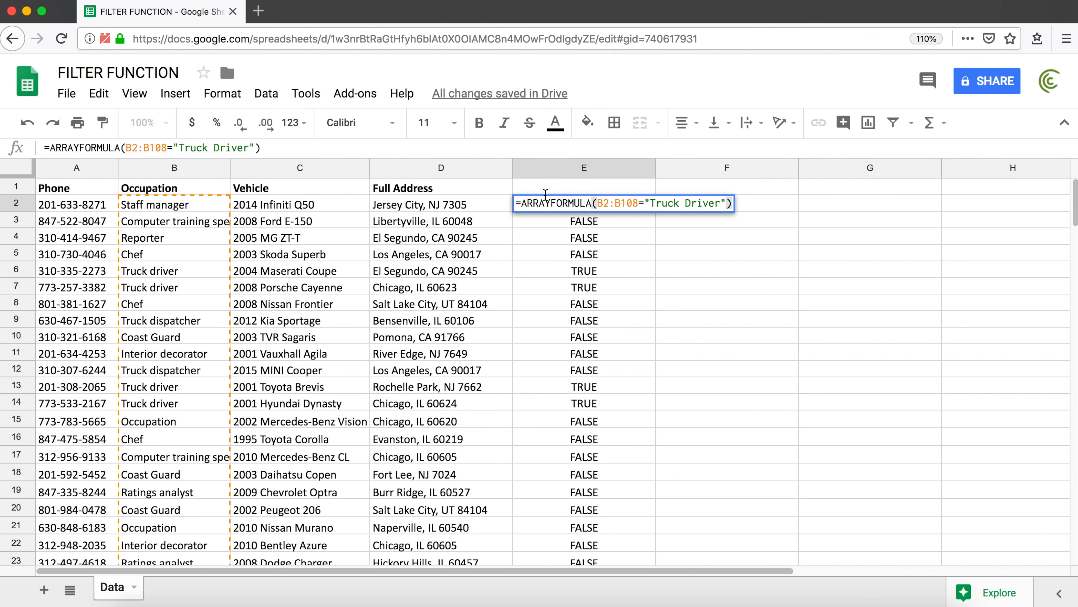
{"action": "left_click_drag", "start_coordinate": [523, 198], "coordinate": [892, 249]}
{"action": "key", "text": "super+c"}
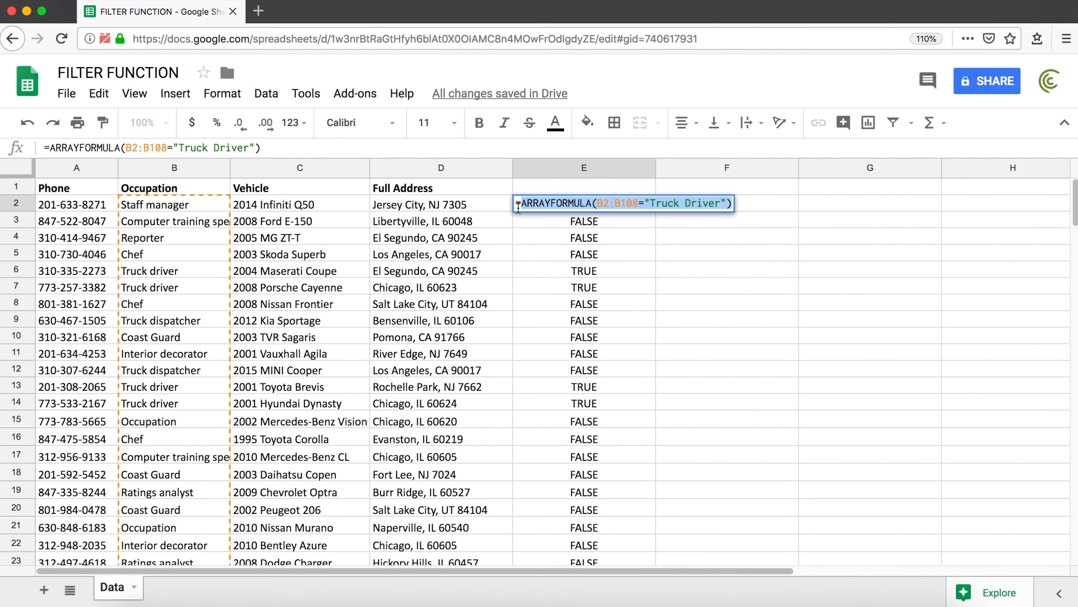
{"action": "key", "text": "Escape"}
Enter =FILTER(A2:A108,ARRAYFORMULA(B2:B108="Truck Driver")) in cell G2, reusing the copied test as the condition
{"action": "key", "text": "Right"}
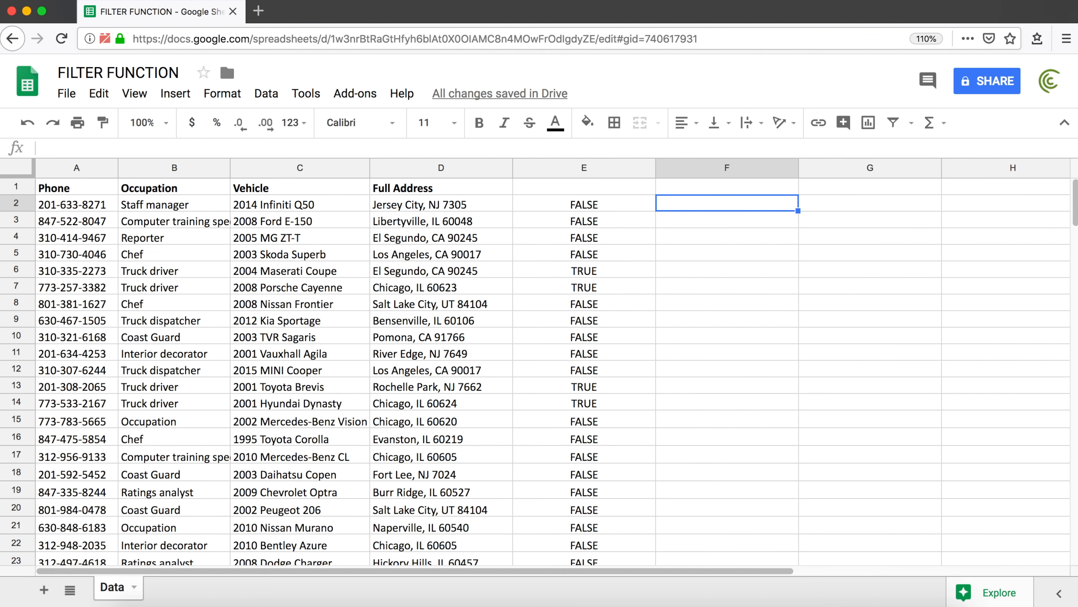
{"action": "key", "text": "Right"}
{"action": "type", "text": "="}
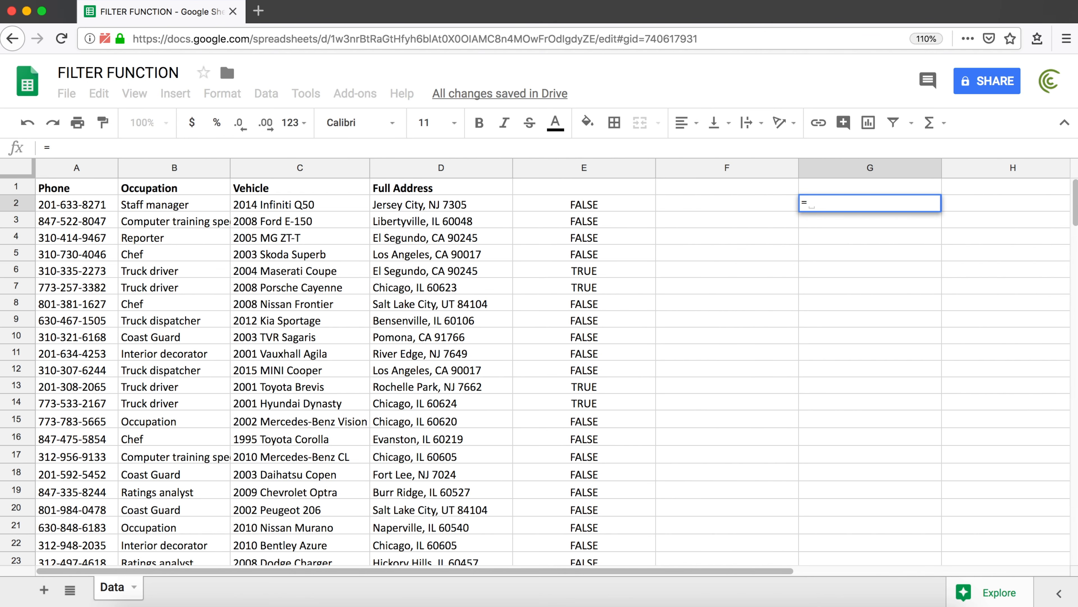
{"action": "type", "text": "FILTER("}
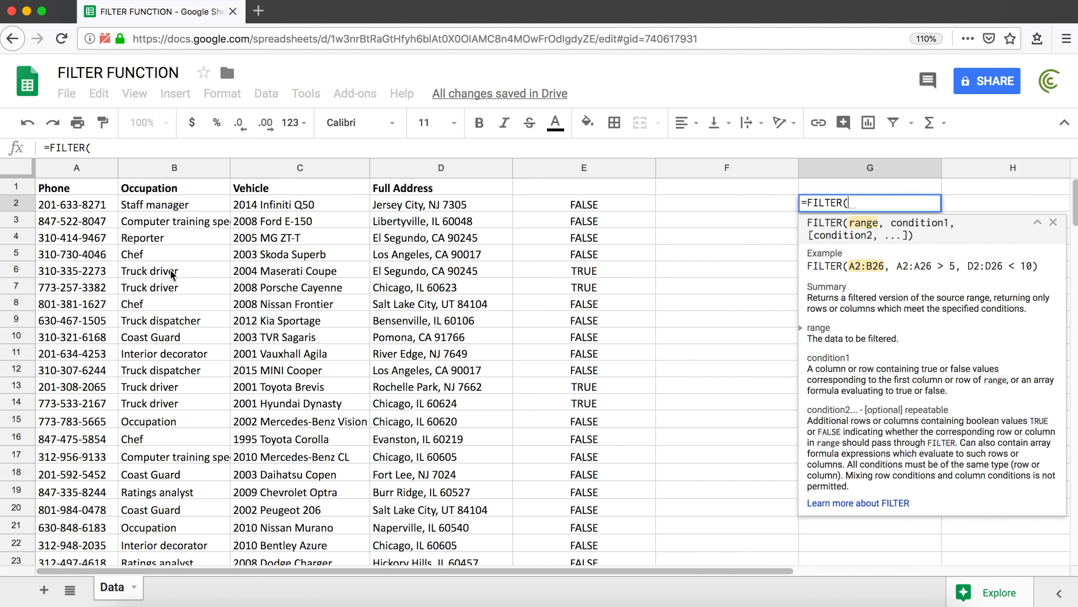
{"action": "left_click", "coordinate": [91, 204]}
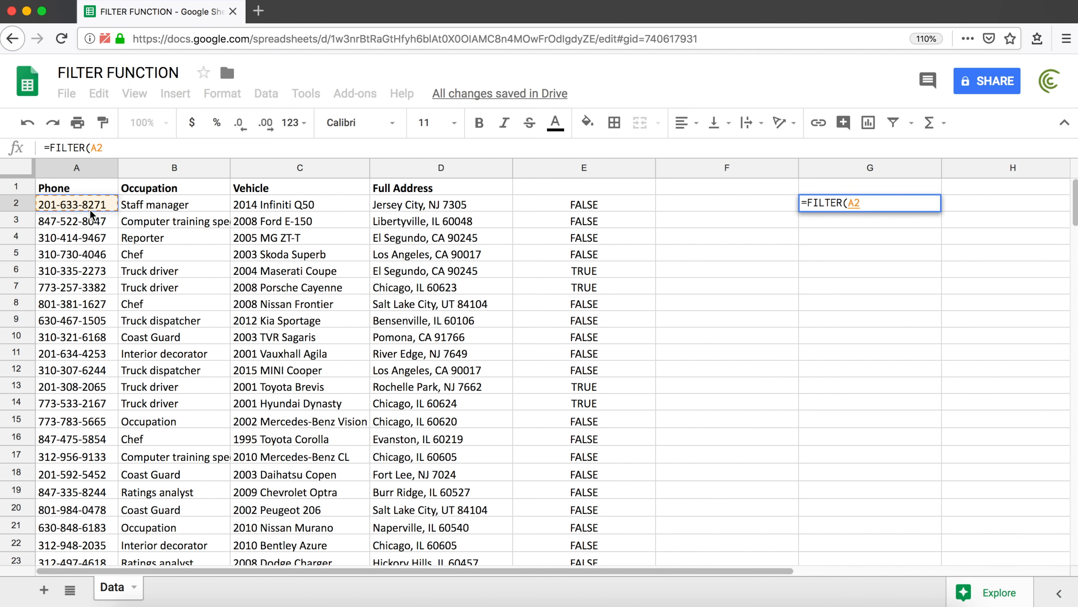
{"action": "key", "text": "super+shift+Down"}
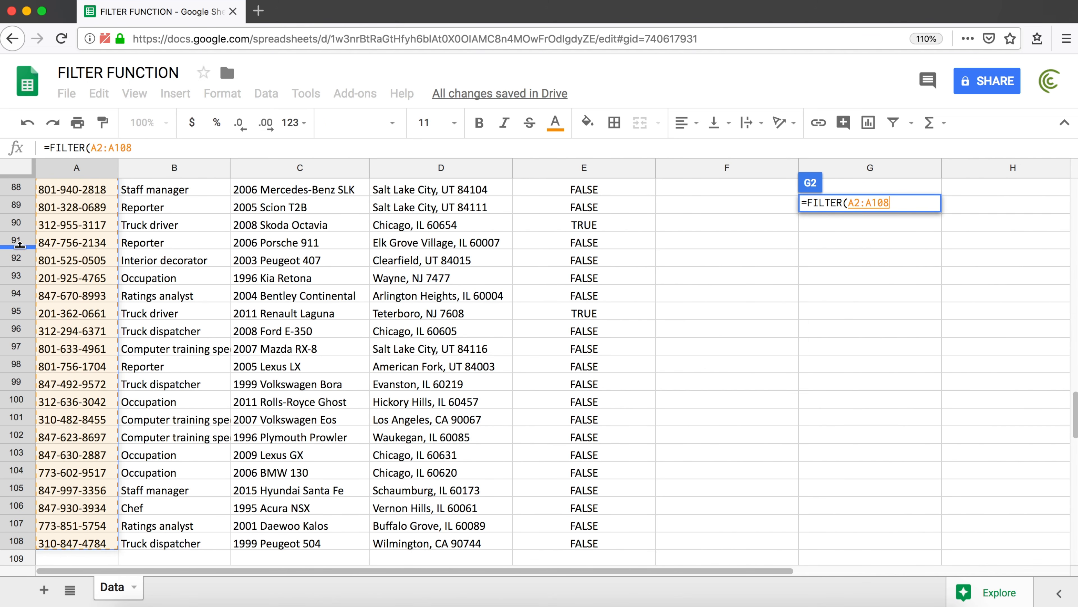
{"action": "type", "text": ","}
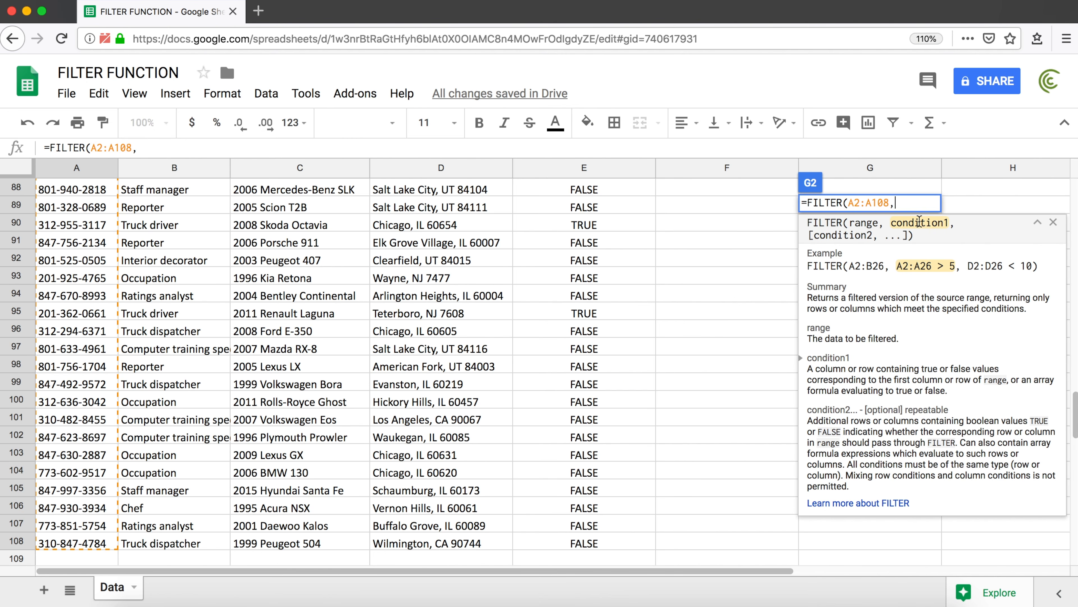
{"action": "key", "text": "super+v"}
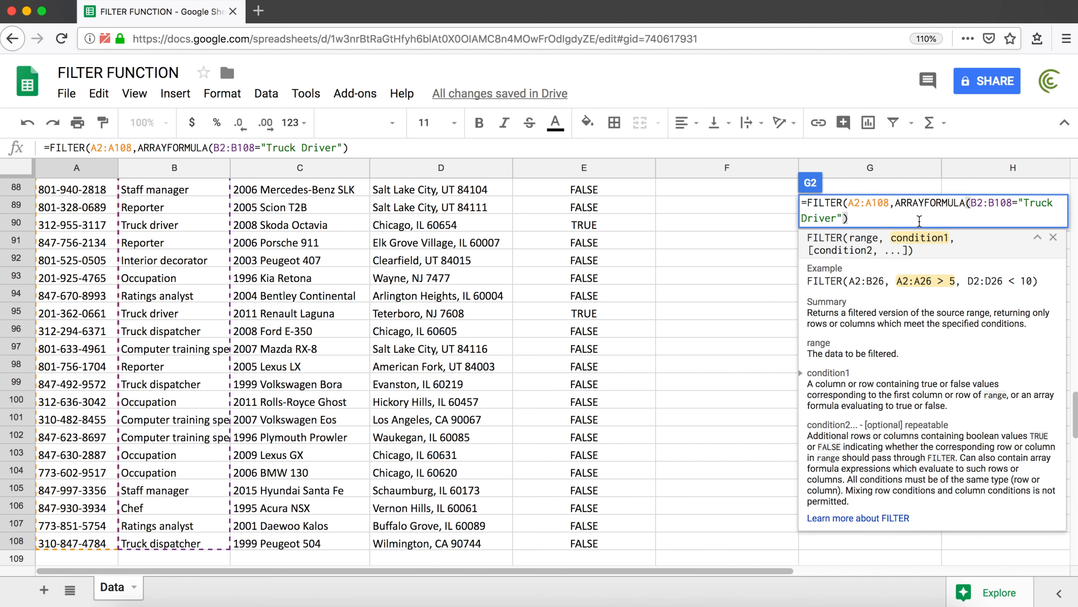
{"action": "type", "text": ")"}
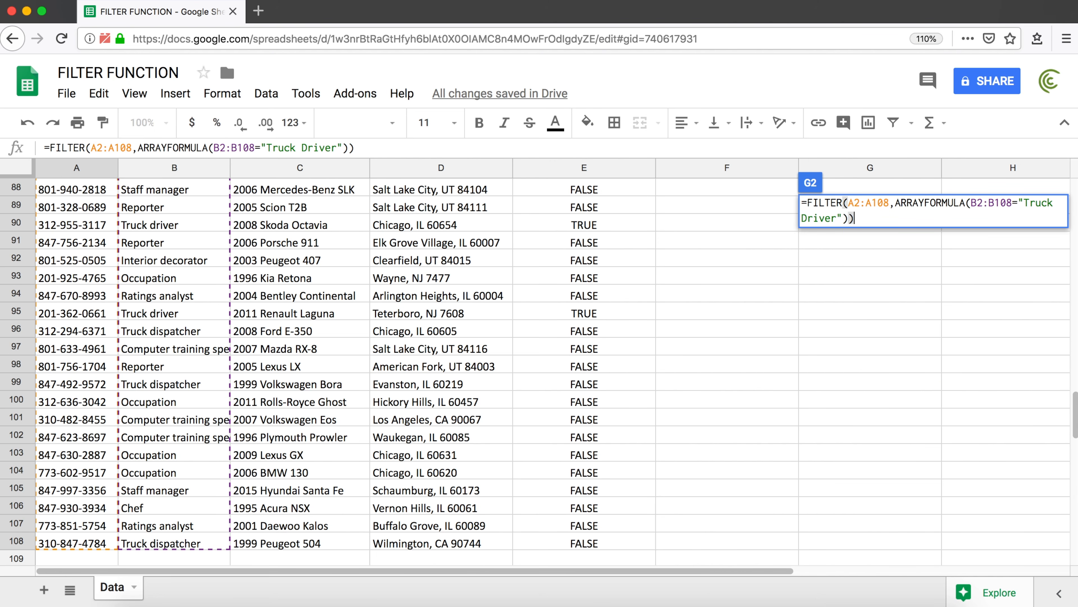
{"action": "key", "text": "Return"}
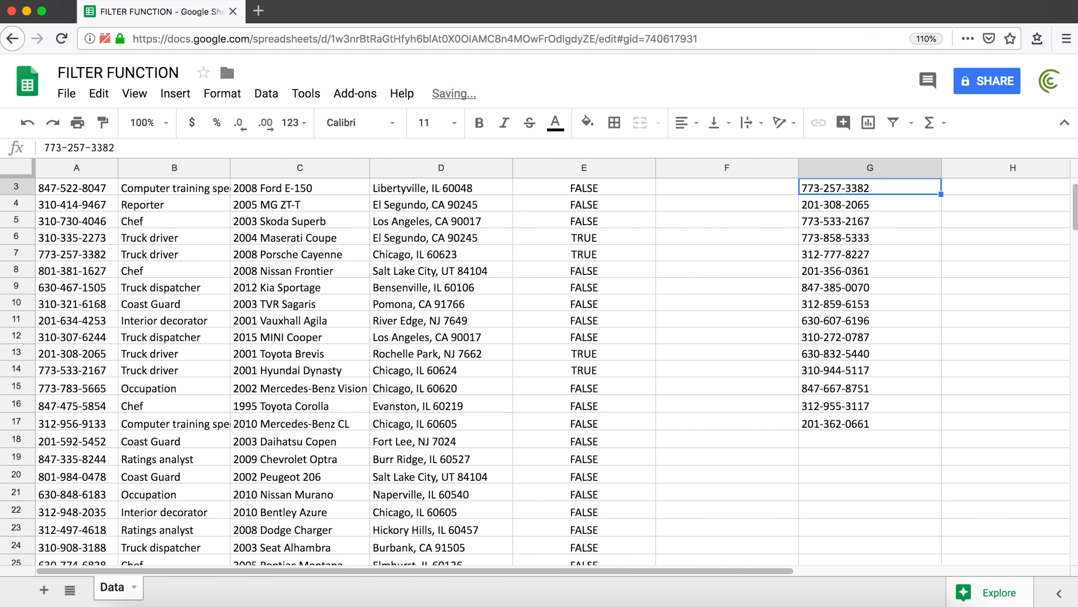
Compare the filtered phone numbers in column G with the Phone entries in the rows marked TRUE in column E
{"action": "key", "text": "Up"}
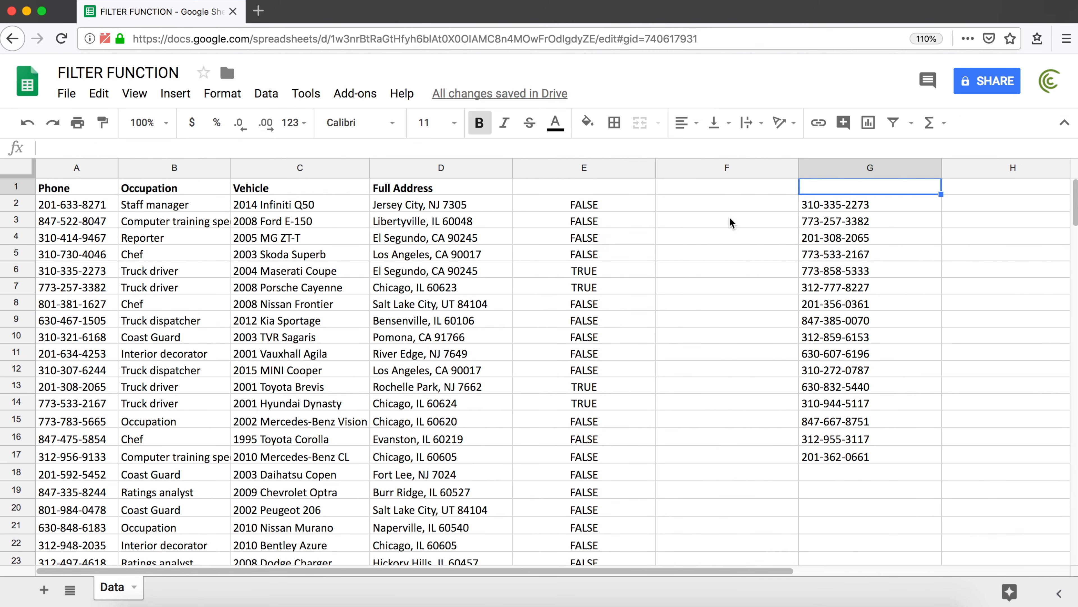
{"action": "left_click", "coordinate": [578, 208]}
{"action": "left_click", "coordinate": [572, 274]}
{"action": "left_click", "coordinate": [90, 274]}
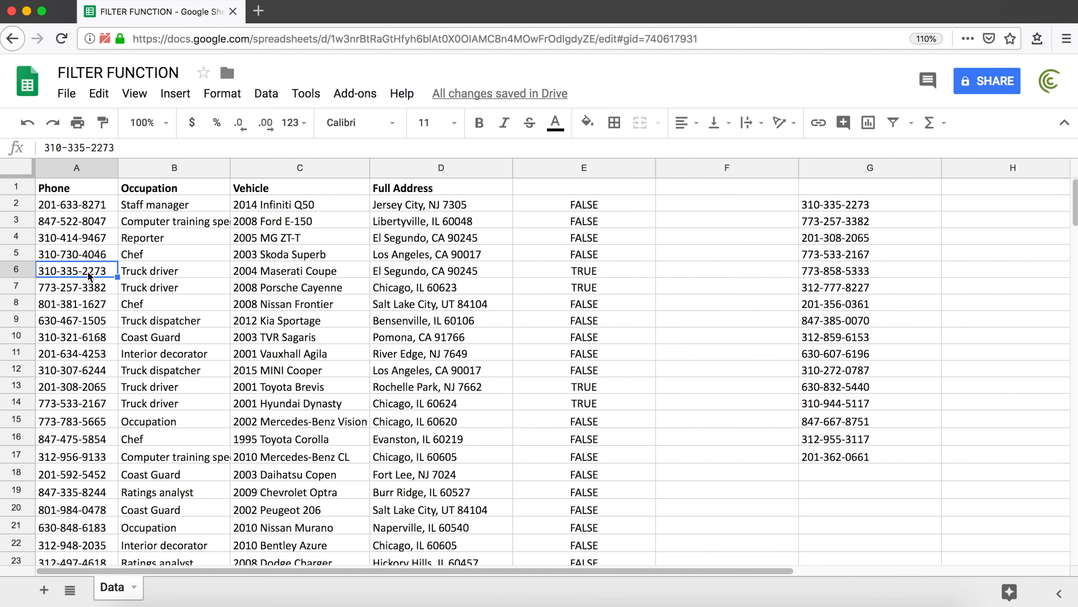
{"action": "left_click", "coordinate": [835, 206]}
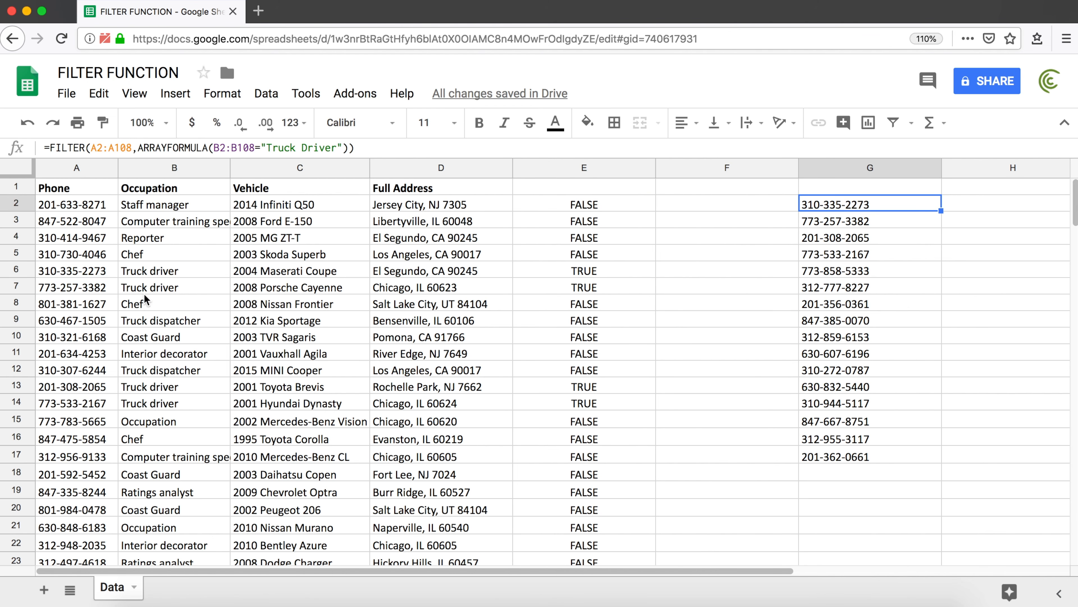
{"action": "left_click", "coordinate": [100, 289]}
{"action": "left_click_drag", "start_coordinate": [840, 206], "coordinate": [854, 440]}
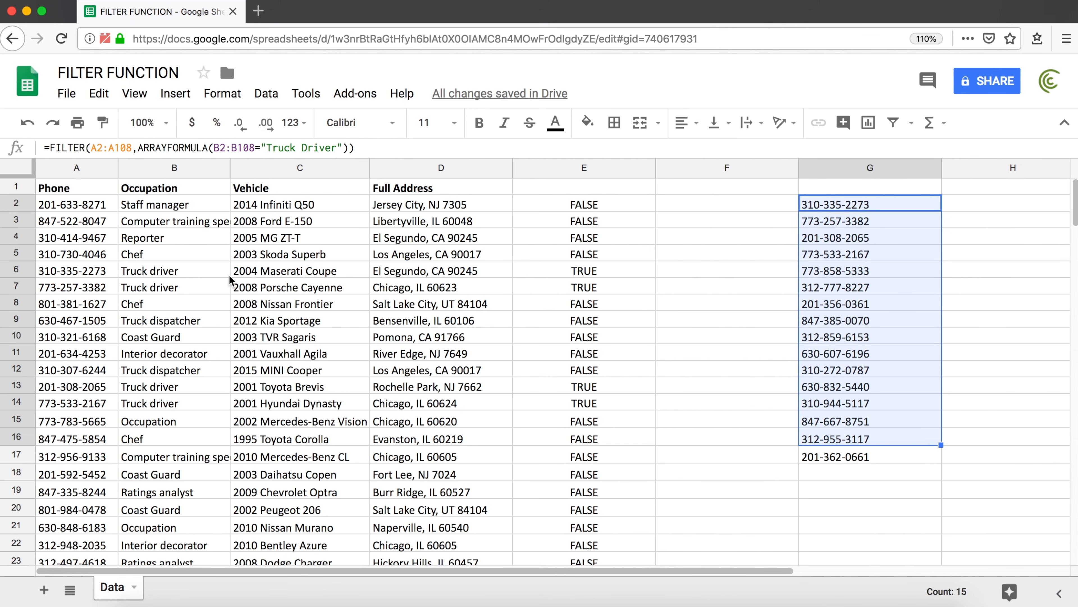
{"action": "left_click", "coordinate": [588, 205]}
{"action": "left_click", "coordinate": [592, 289]}
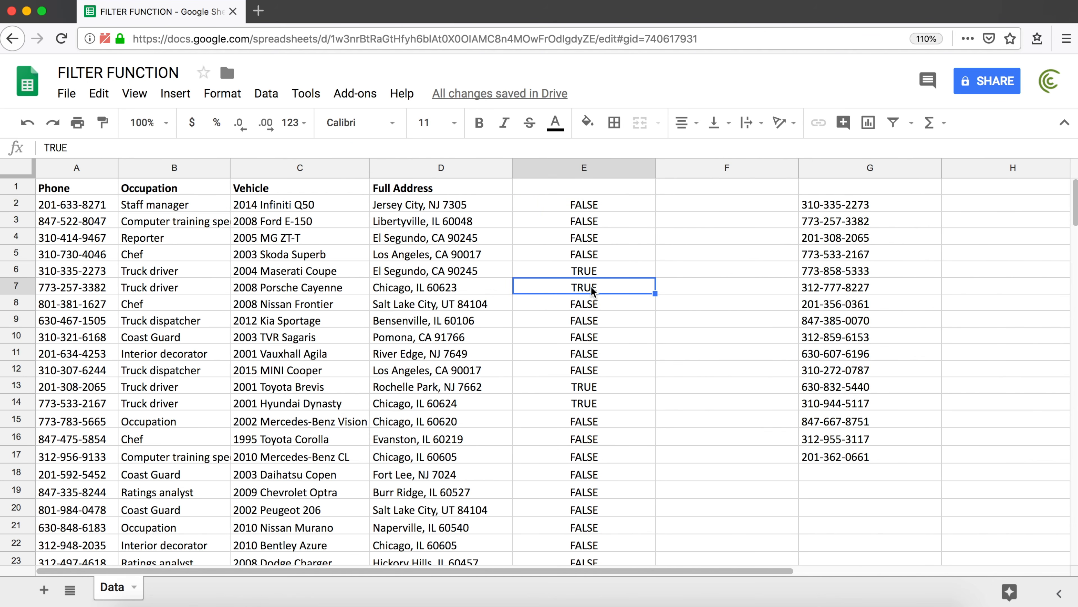
Delete column E with the TRUE/FALSE occupation test
{"action": "left_click", "coordinate": [587, 169]}
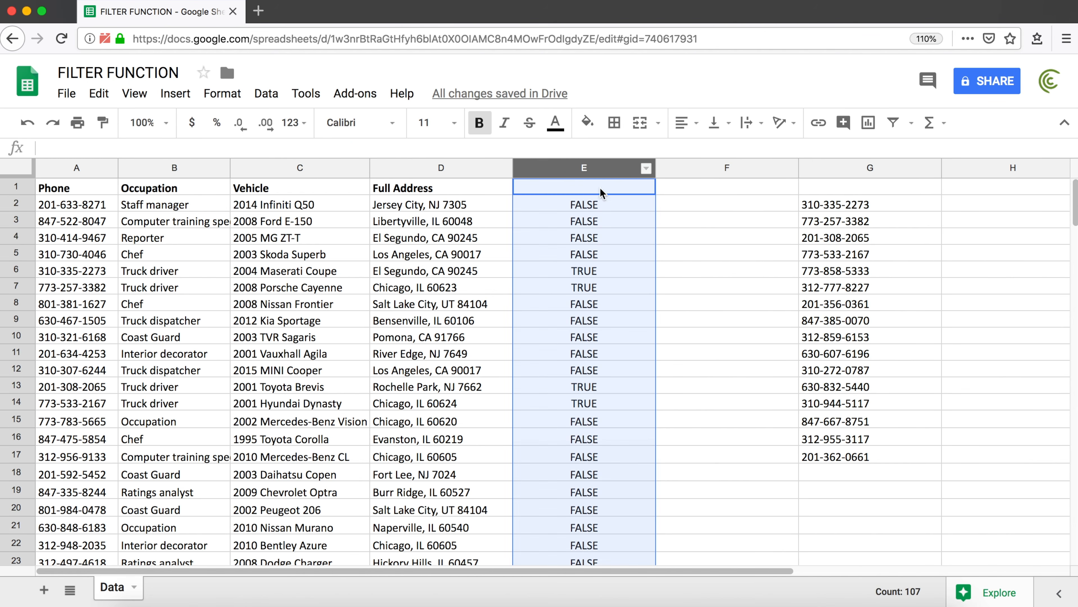
{"action": "right_click", "coordinate": [588, 169]}
{"action": "left_click", "coordinate": [660, 344]}
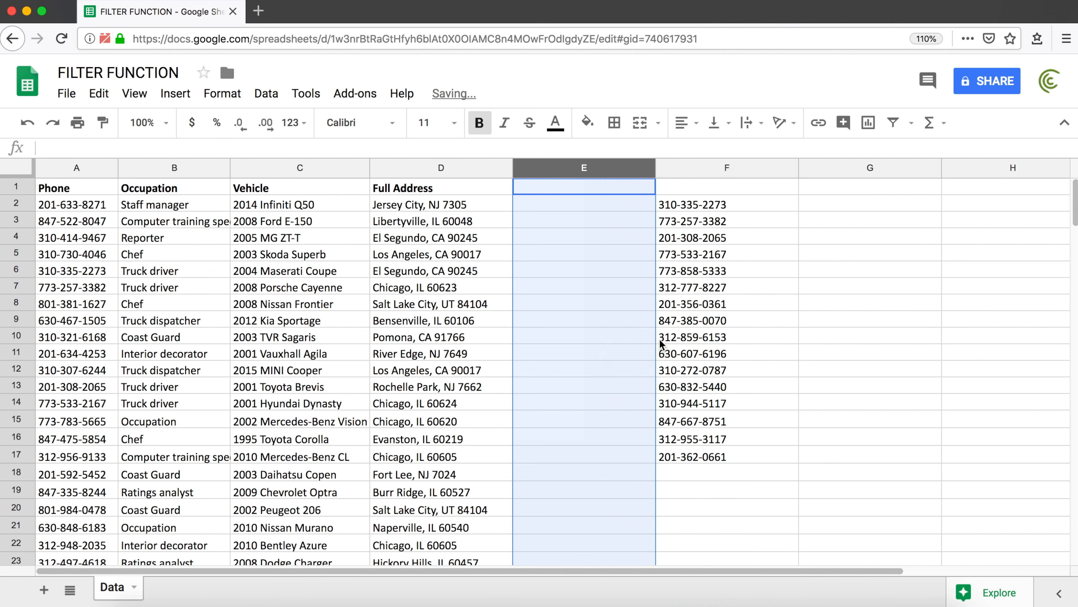
Remove the ARRAYFORMULA wrapper from the F2 formula, leaving =FILTER(A2:A108,B2:B108="Truck Driver")
{"action": "double_click", "coordinate": [688, 202]}
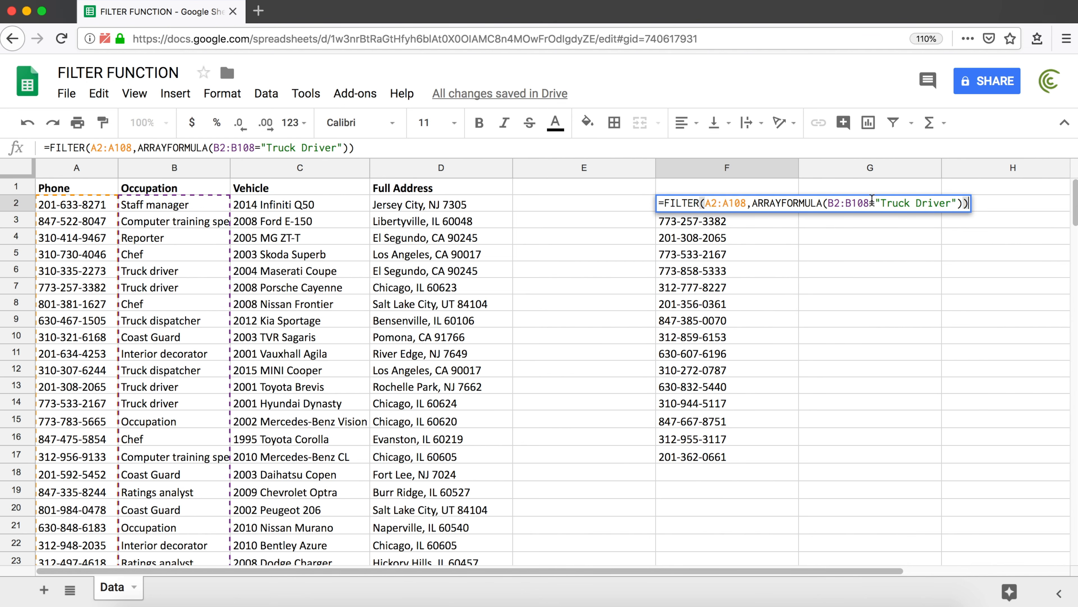
{"action": "left_click_drag", "start_coordinate": [753, 203], "coordinate": [956, 203]}
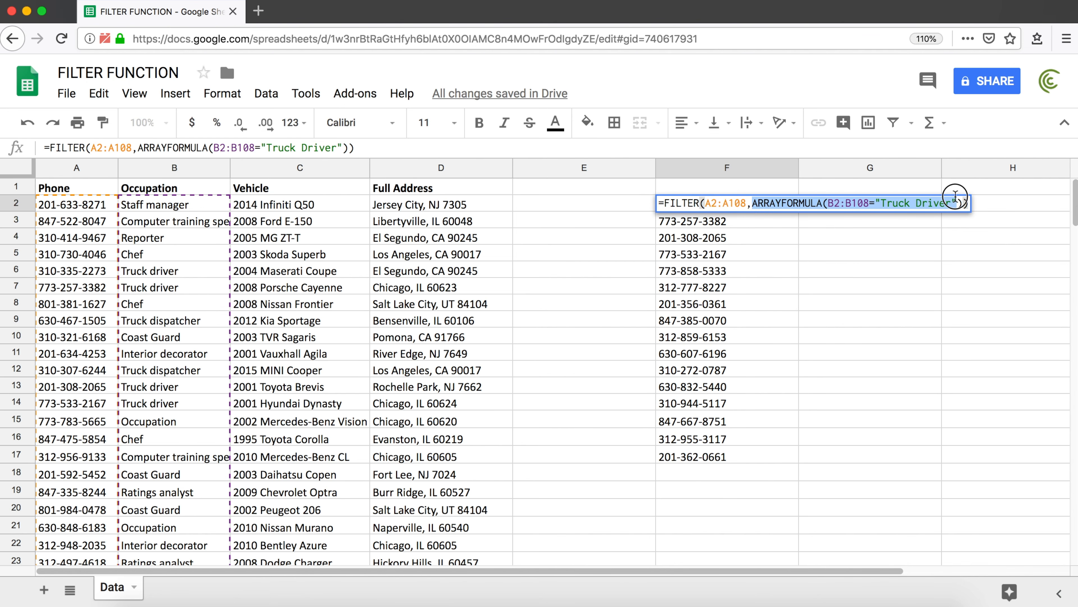
{"action": "left_click", "coordinate": [806, 204]}
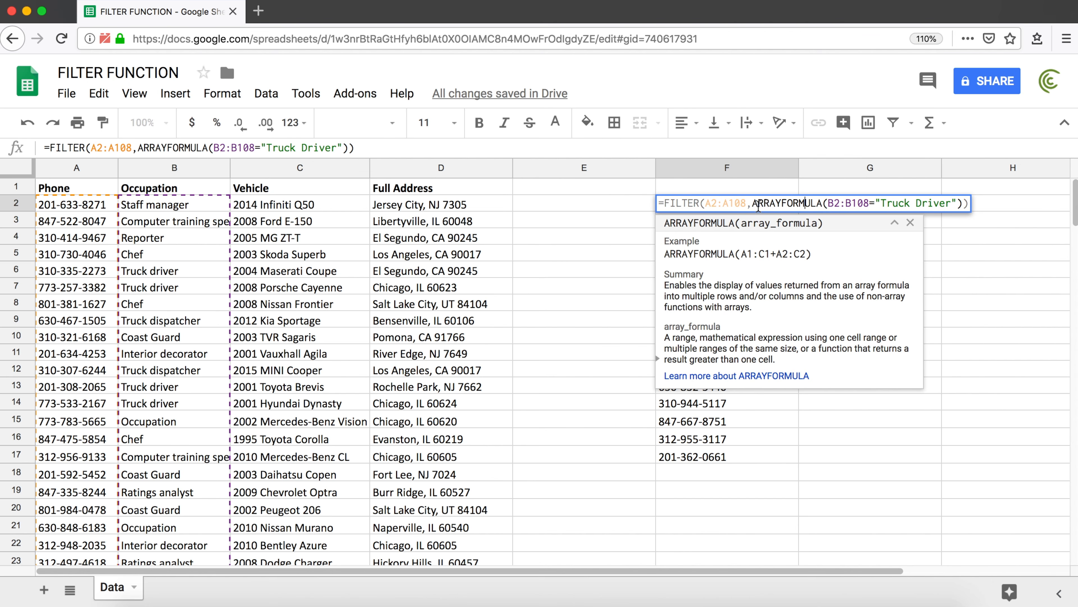
{"action": "left_click_drag", "start_coordinate": [752, 205], "coordinate": [826, 204]}
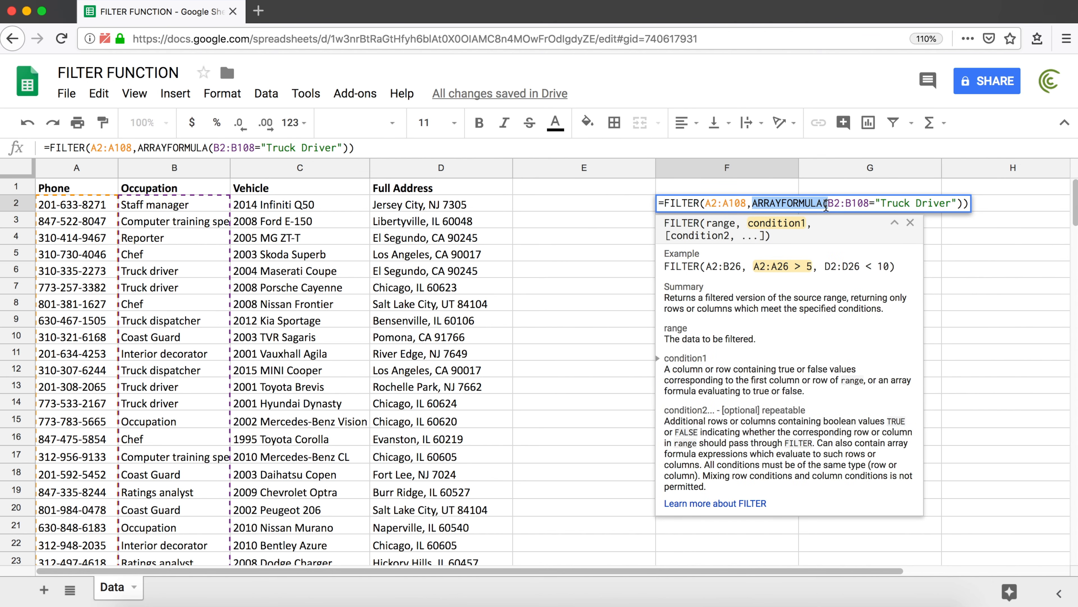
{"action": "key", "text": "BackSpace"}
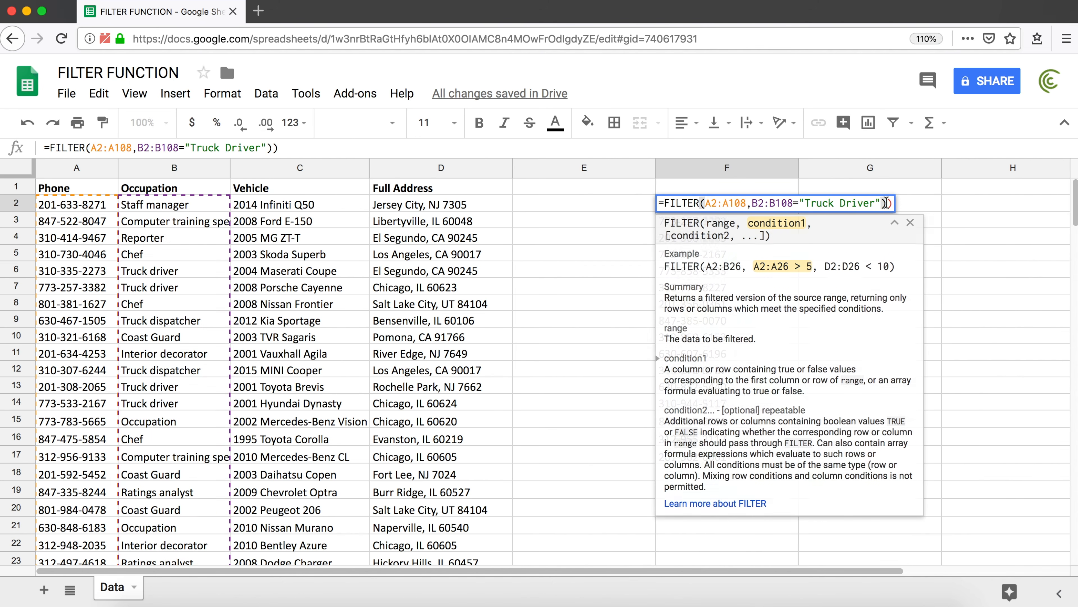
{"action": "left_click", "coordinate": [886, 203]}
{"action": "key", "text": "BackSpace"}
{"action": "key", "text": "Return"}
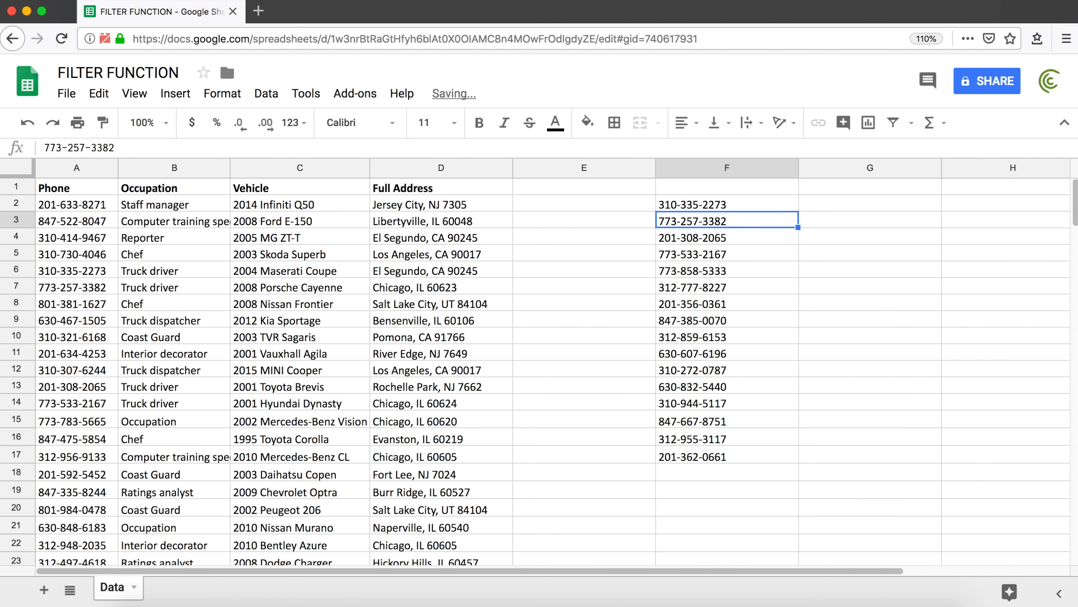
Examine the hardcoded "Truck Driver" criterion inside the F2 FILTER formula and leave the formula as it is
{"action": "double_click", "coordinate": [758, 205]}
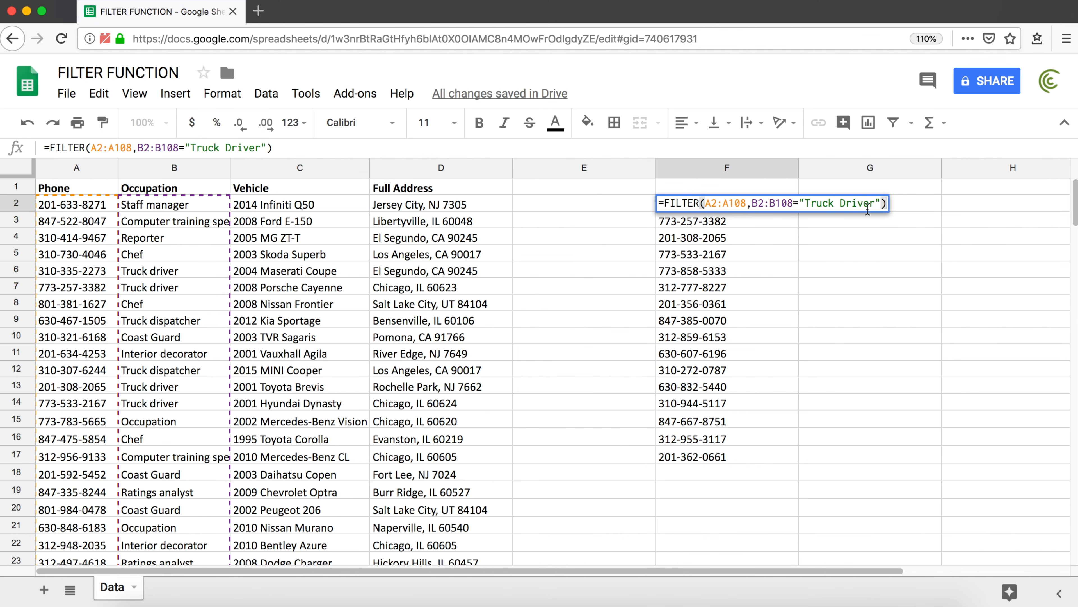
{"action": "left_click", "coordinate": [832, 207]}
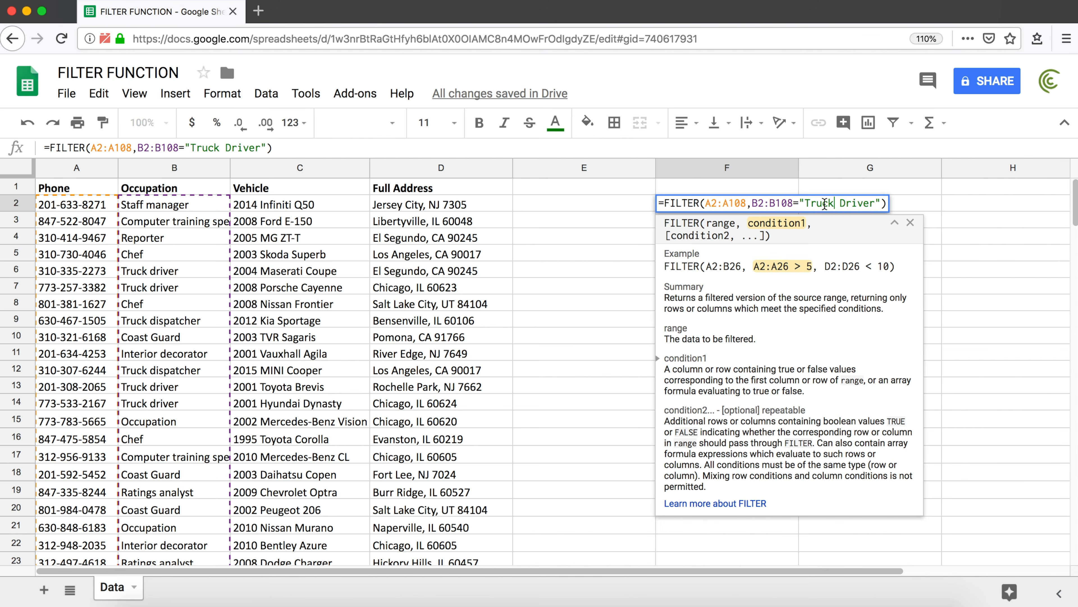
{"action": "left_click_drag", "start_coordinate": [804, 203], "coordinate": [884, 197]}
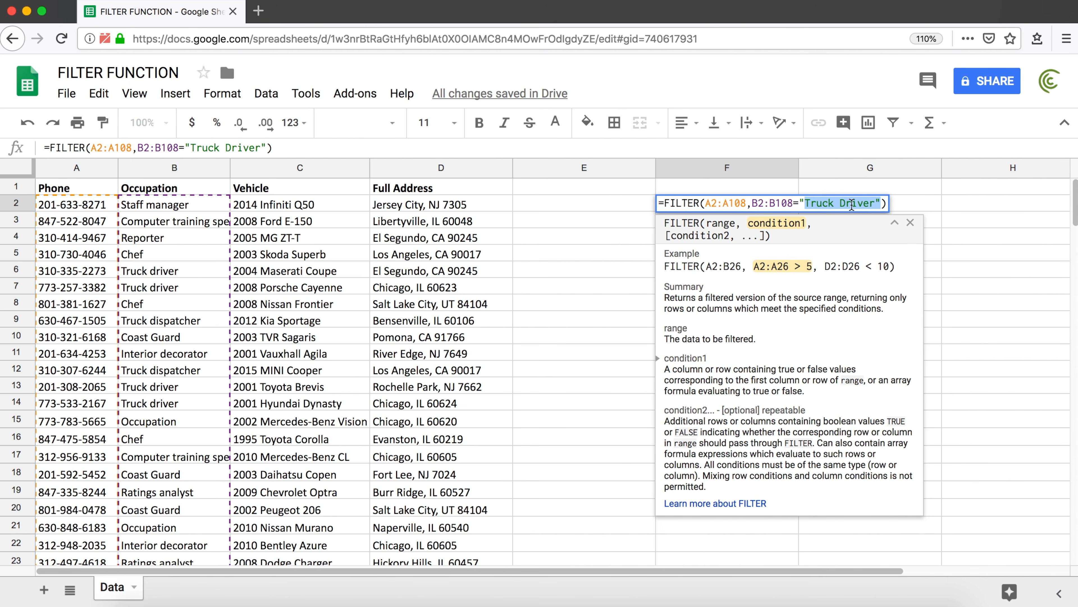
{"action": "key", "text": "Return"}
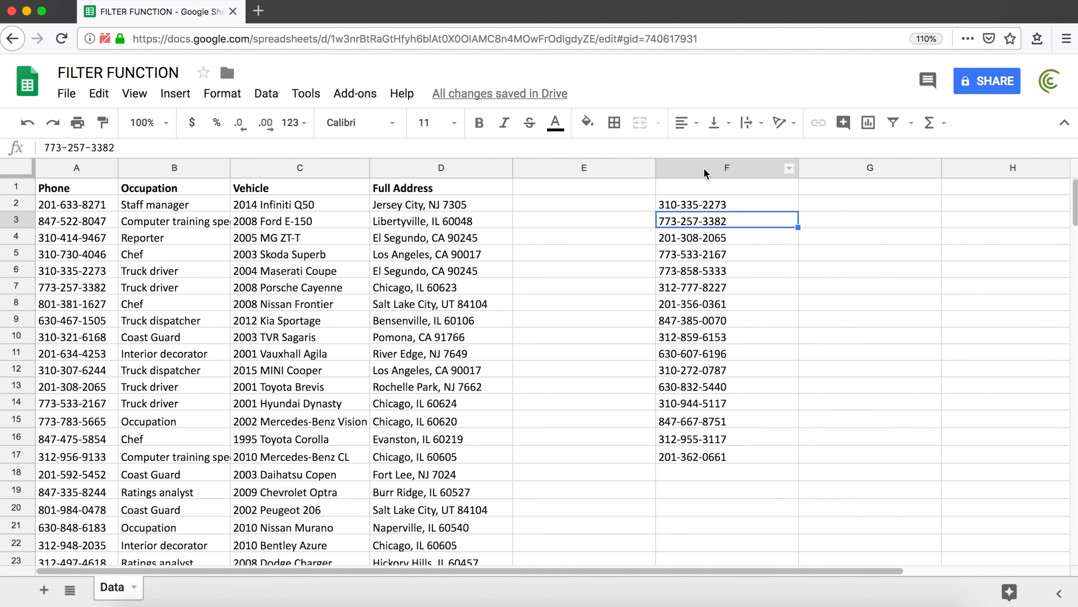
Enter Truck Driver in cell F1 above the filtered phone numbers
{"action": "left_click", "coordinate": [706, 192]}
{"action": "type", "text": "T"}
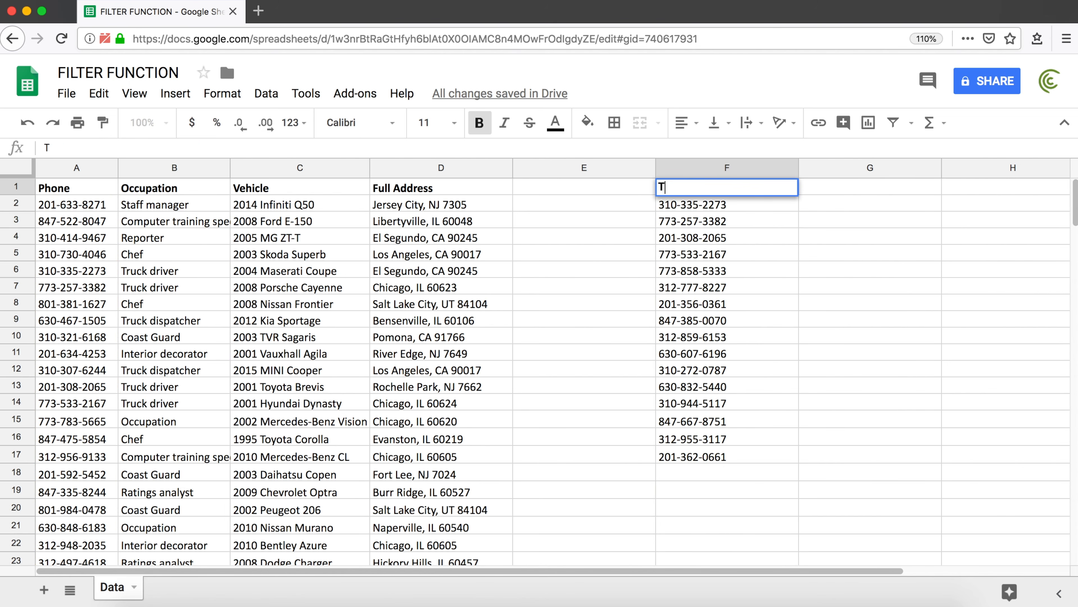
{"action": "type", "text": "ruck Driver"}
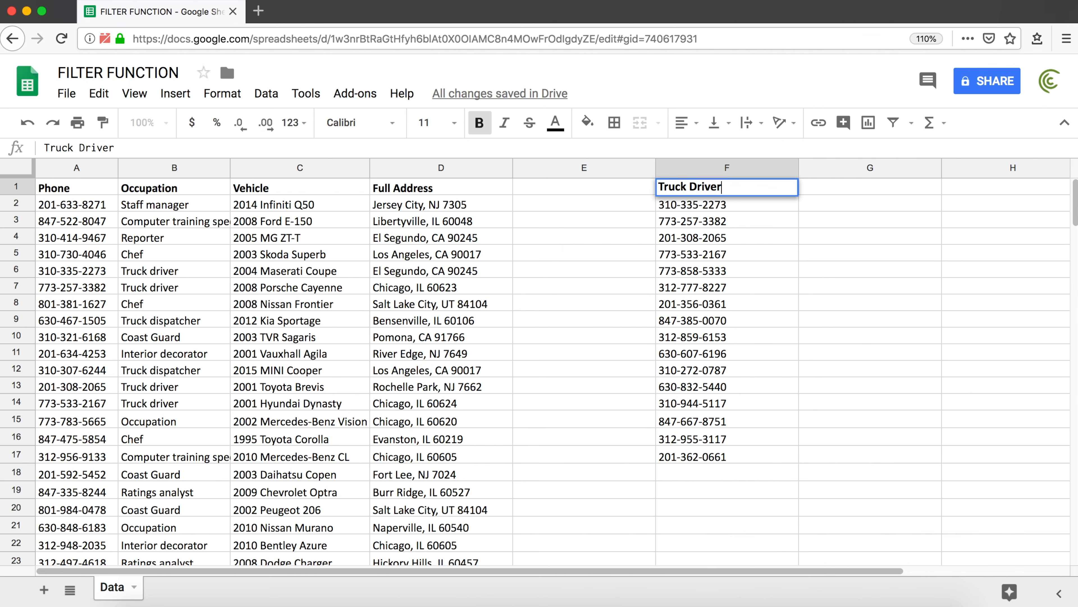
{"action": "key", "text": "Return"}
Replace the hardcoded "Truck Driver" criterion in the F2 FILTER formula with a reference to cell F1
{"action": "double_click", "coordinate": [735, 203]}
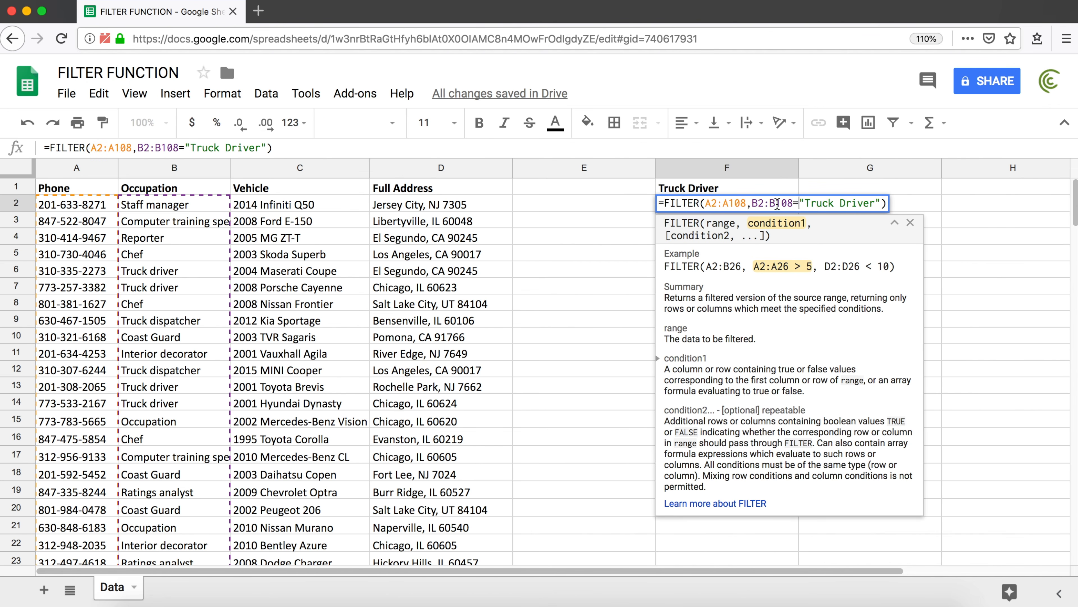
{"action": "left_click_drag", "start_coordinate": [800, 203], "coordinate": [891, 211]}
{"action": "key", "text": "BackSpace"}
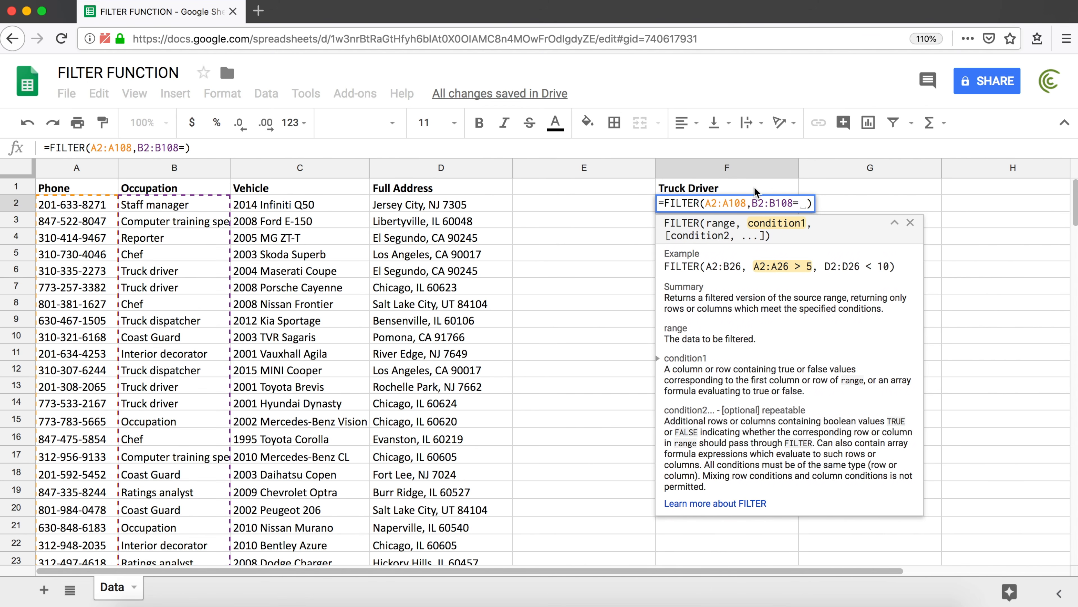
{"action": "left_click", "coordinate": [754, 189]}
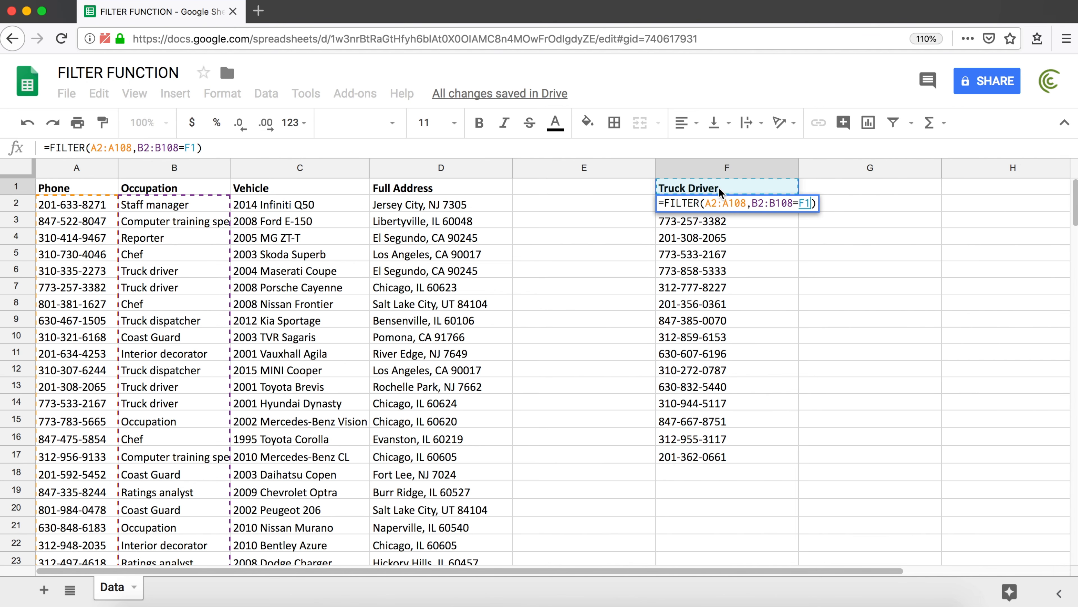
{"action": "key", "text": "Return"}
{"action": "left_click", "coordinate": [714, 207]}
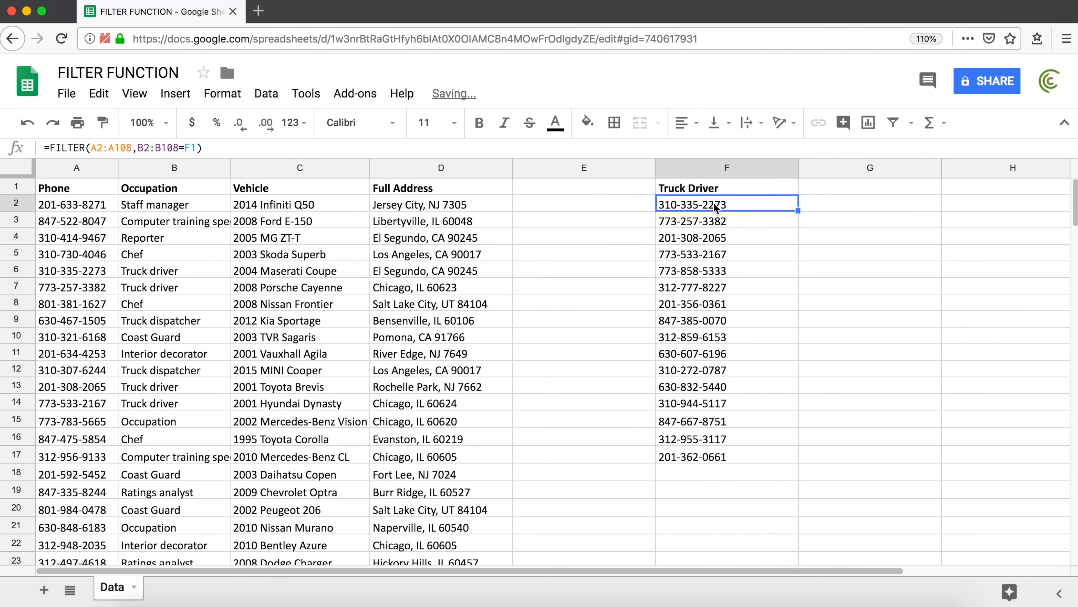
Change the occupation criterion in cell F1 to Reporter
{"action": "left_click", "coordinate": [709, 189]}
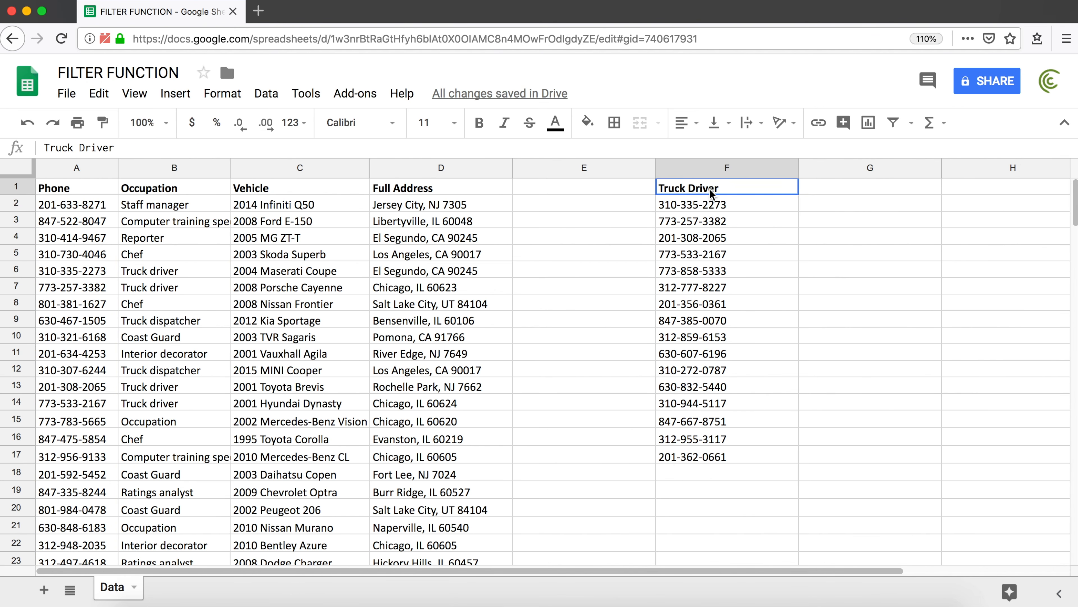
{"action": "type", "text": "Reporter"}
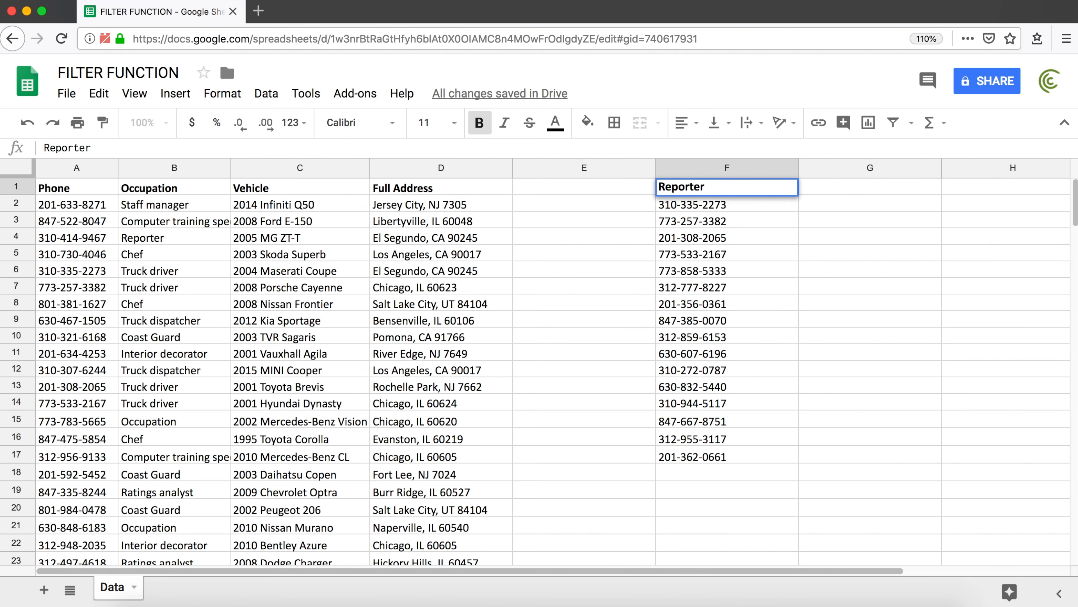
{"action": "key", "text": "Return"}
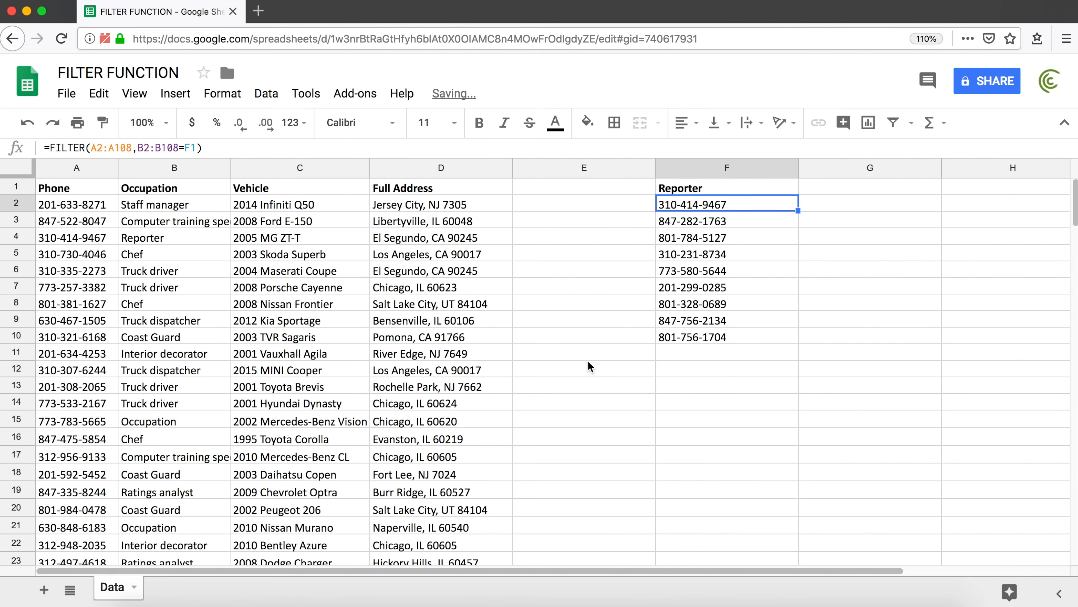
Replace the range to be filtered in the F2 formula with A2:C108, giving =FILTER(A2:C108,B2:B108=F1)
{"action": "left_click", "coordinate": [710, 189]}
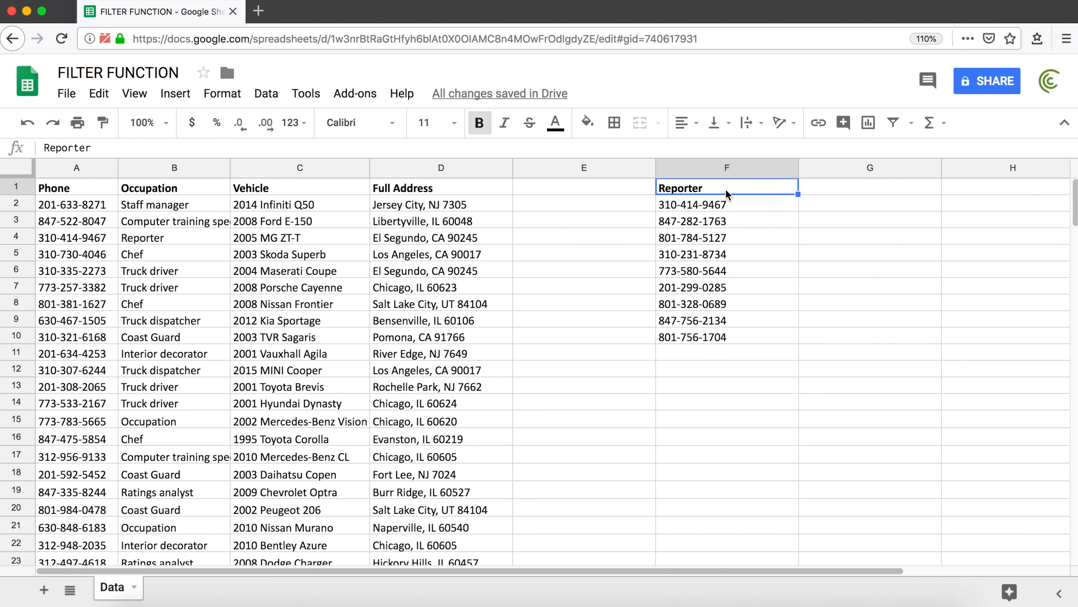
{"action": "left_click", "coordinate": [721, 206]}
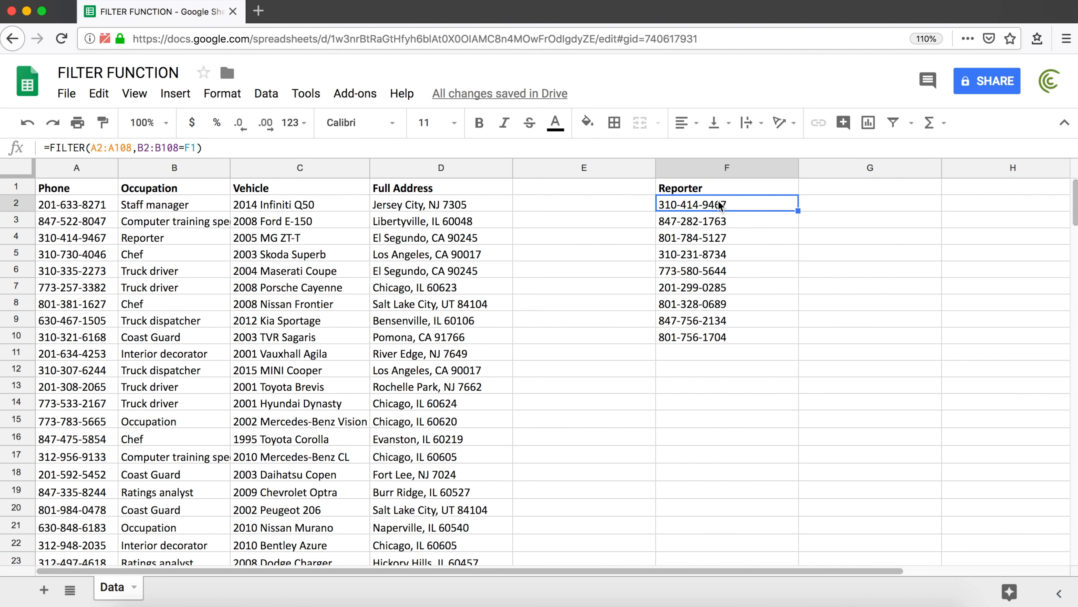
{"action": "double_click", "coordinate": [720, 205]}
{"action": "left_click", "coordinate": [743, 204]}
{"action": "mouse_move", "coordinate": [747, 206]}
{"action": "left_mouse_down"}
{"action": "mouse_move", "coordinate": [707, 206]}
{"action": "mouse_move", "coordinate": [746, 204]}
{"action": "left_mouse_up"}
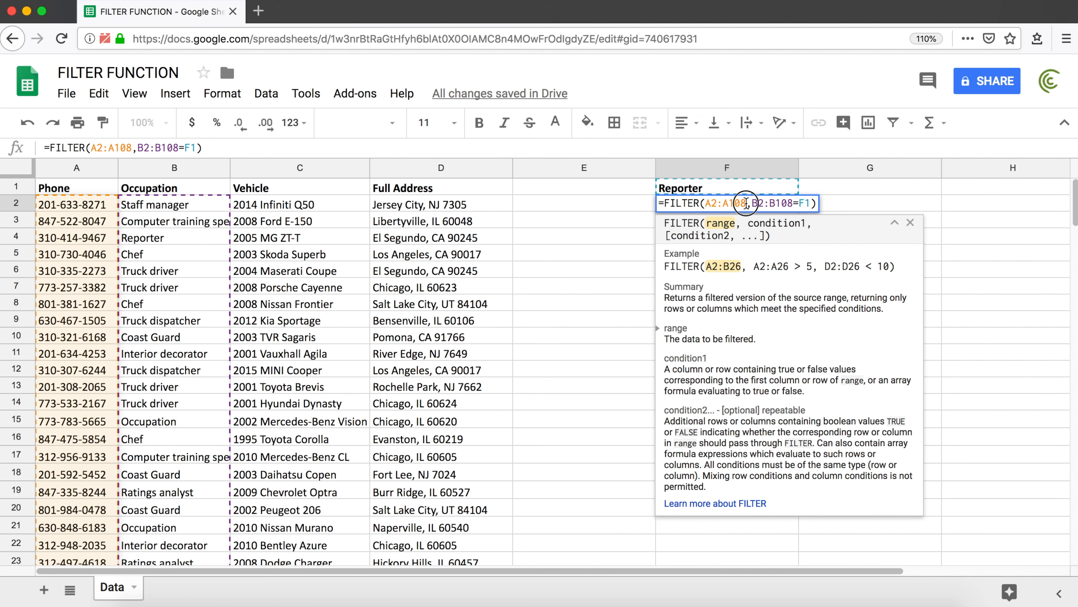
{"action": "left_click_drag", "start_coordinate": [746, 204], "coordinate": [706, 204]}
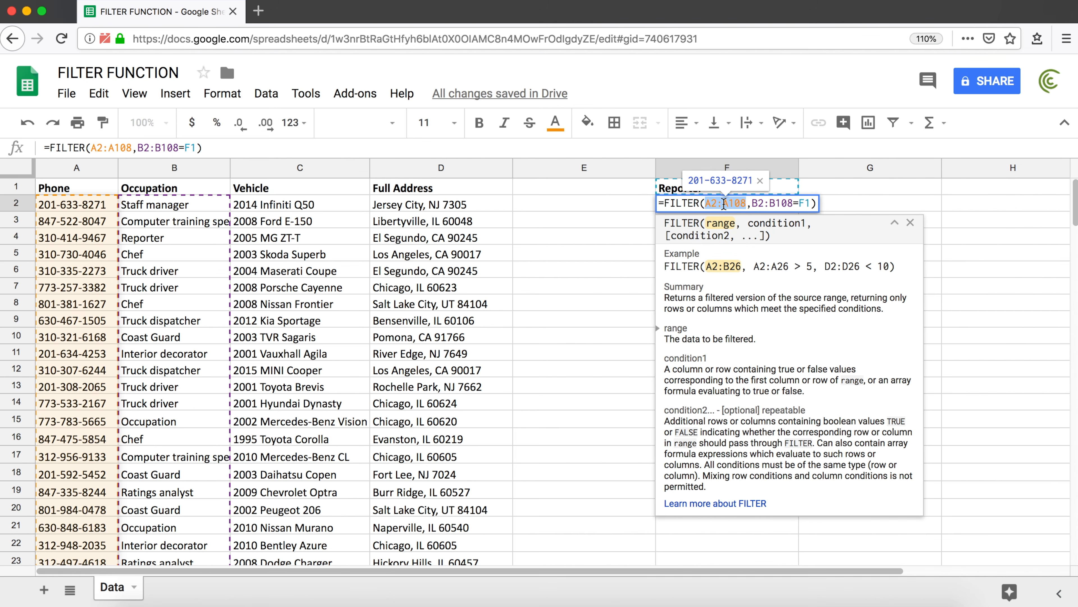
{"action": "key", "text": "BackSpace"}
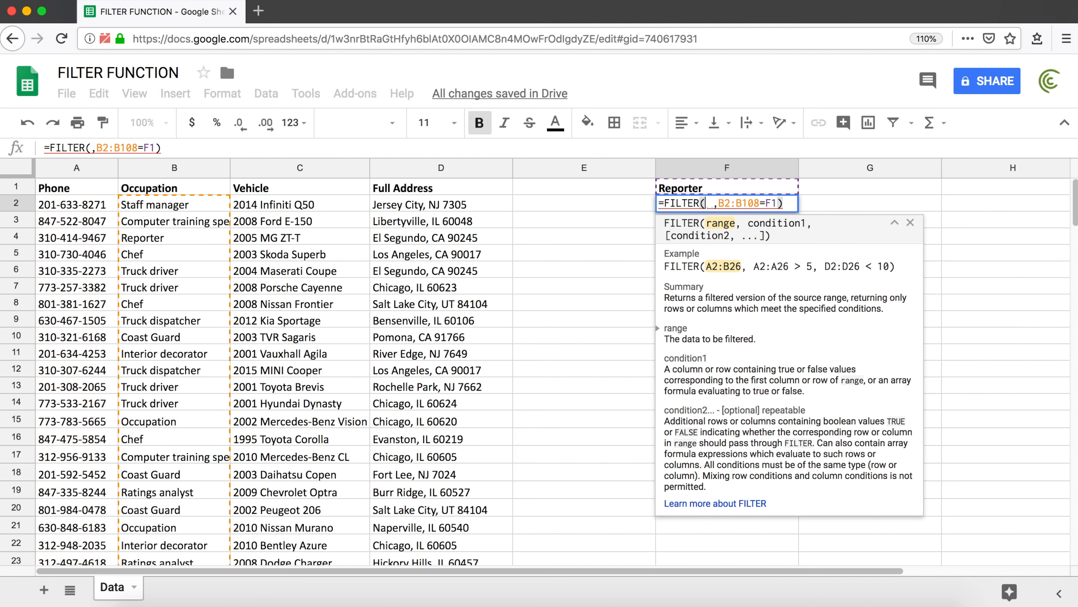
{"action": "left_click", "coordinate": [73, 207]}
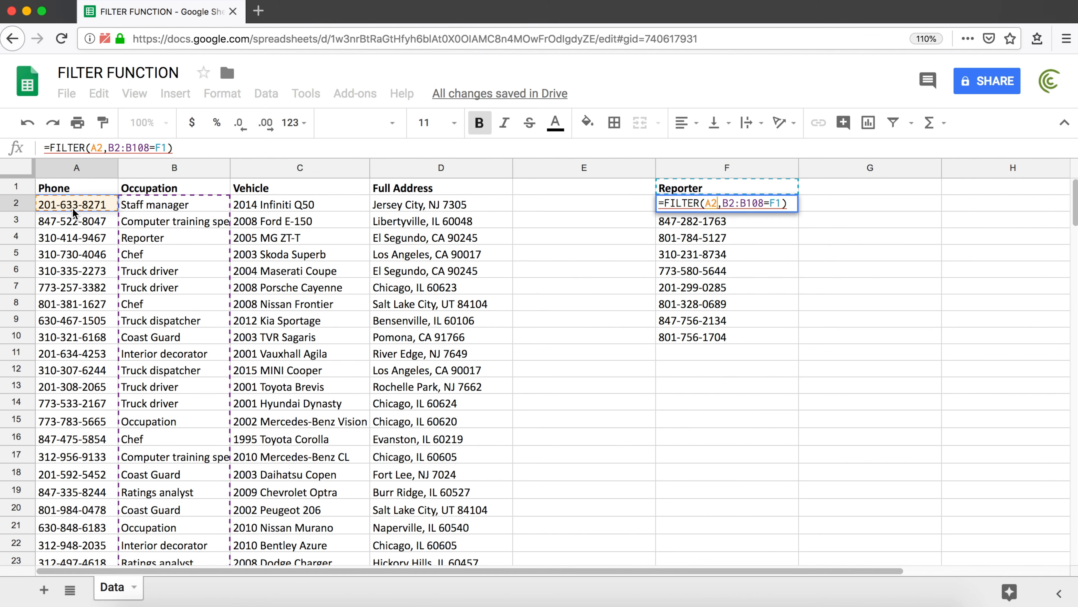
{"action": "key", "text": "shift+Right"}
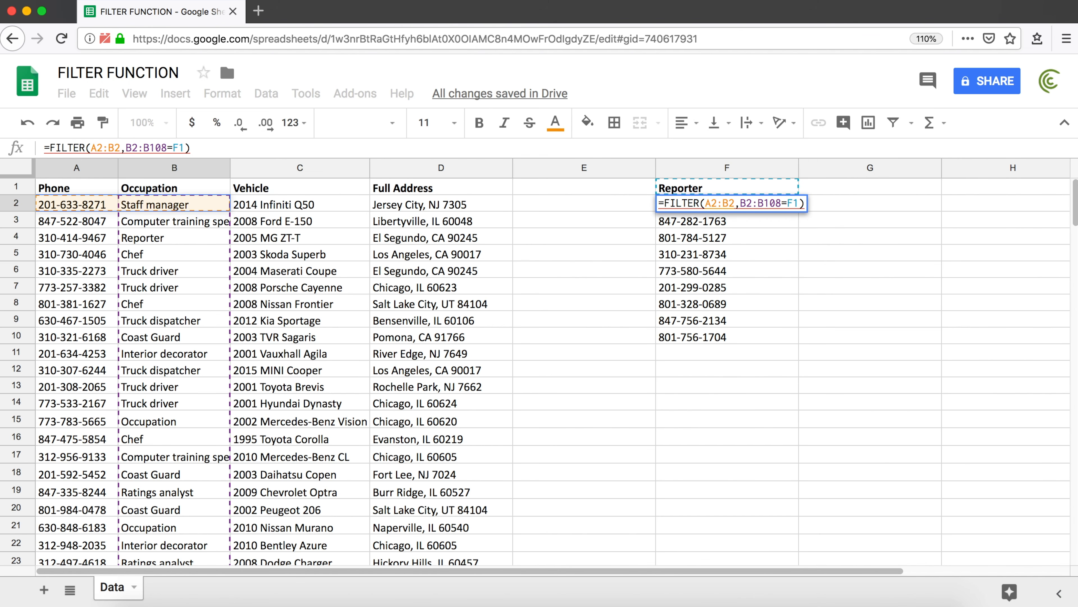
{"action": "key", "text": "shift+Right"}
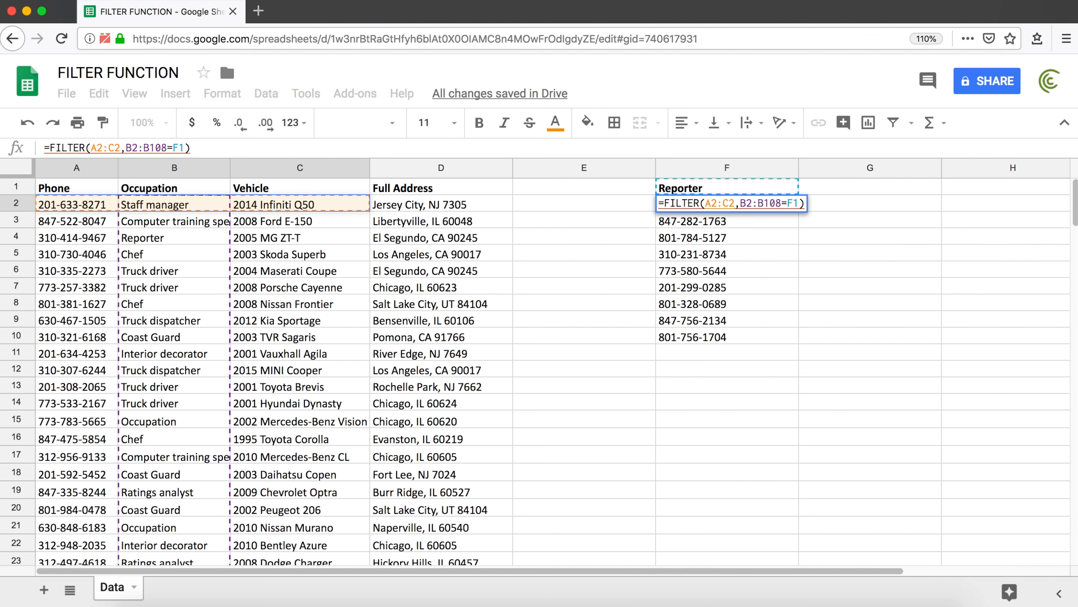
{"action": "key", "text": "ctrl+shift+Down"}
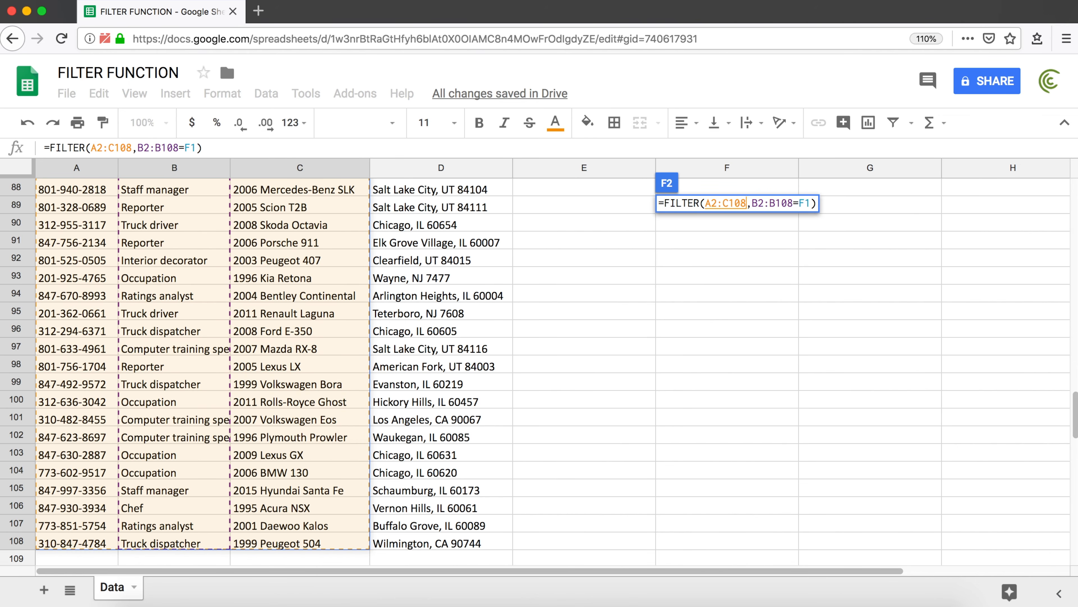
{"action": "key", "text": "Return"}
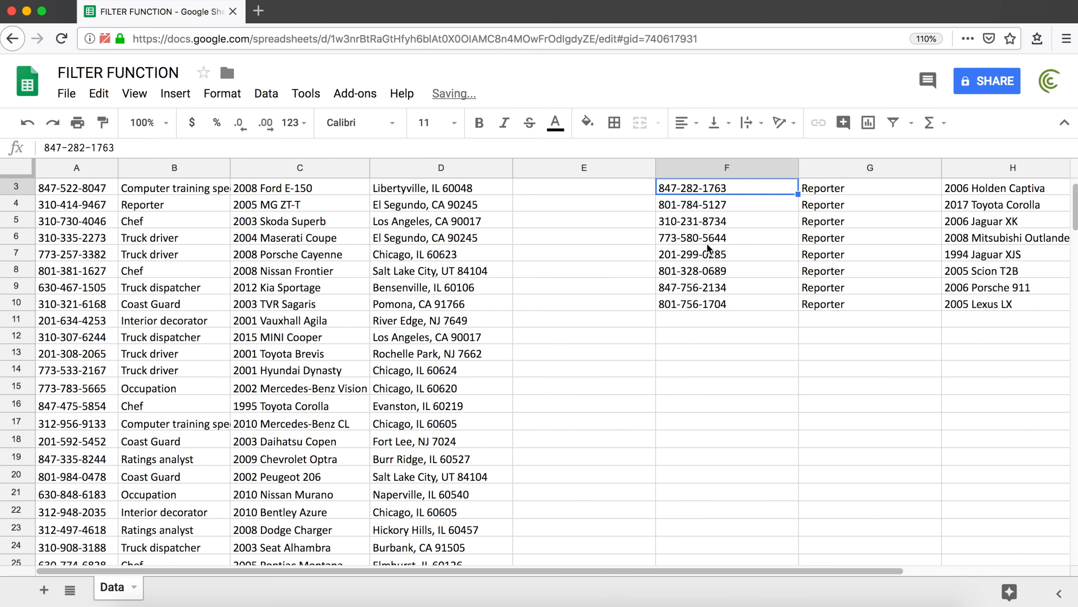
{"action": "scroll", "coordinate": [711, 250], "scroll_direction": "up", "scroll_amount": 1}
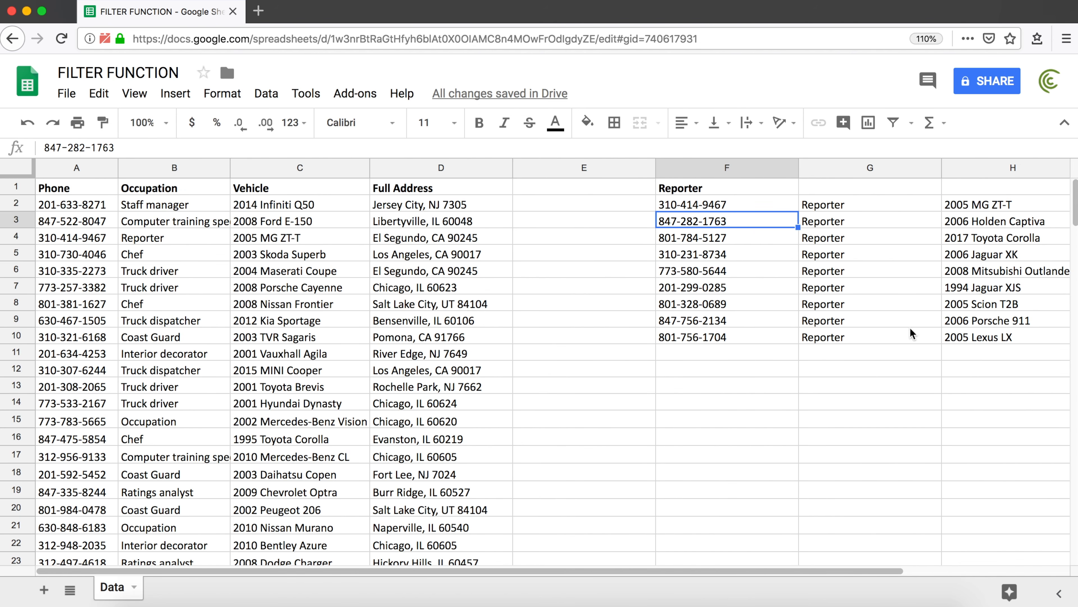
Set the occupation criterion in cell F1 to Truck Driver
{"action": "left_click", "coordinate": [694, 190]}
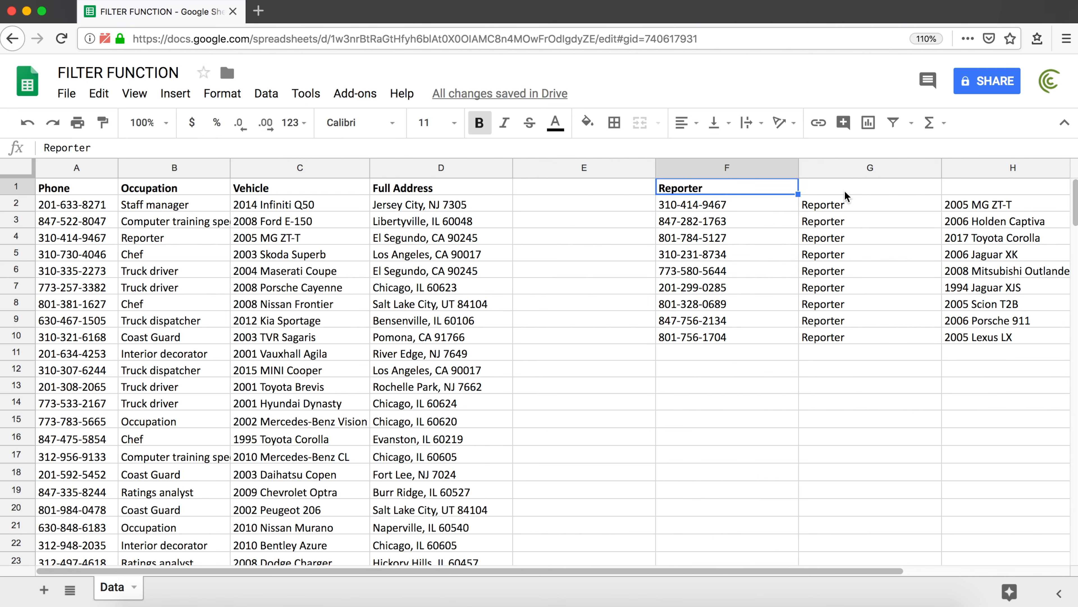
{"action": "type", "text": "Truck"}
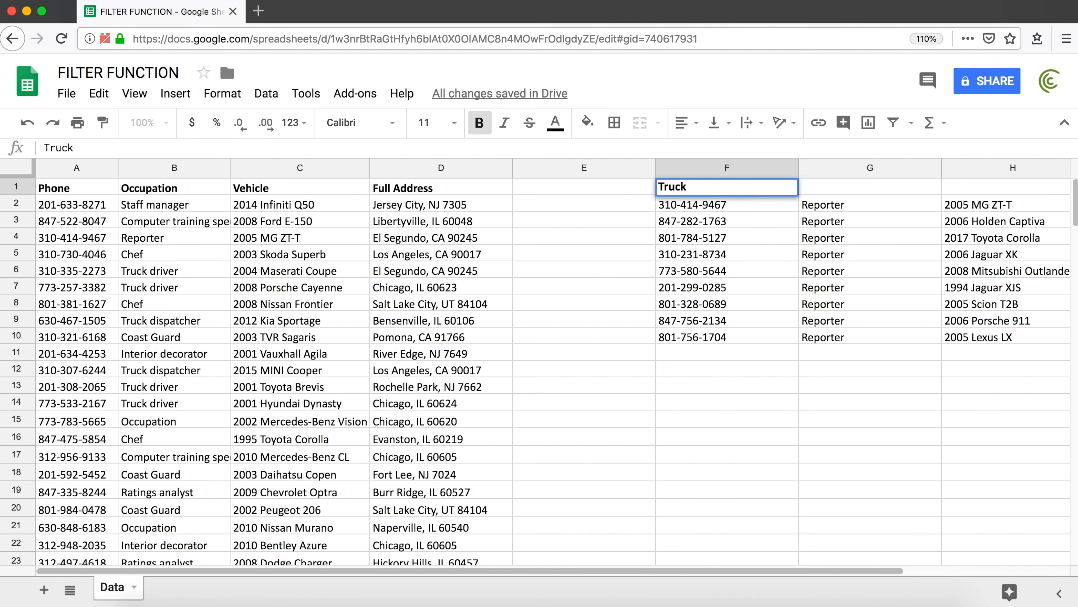
{"action": "type", "text": " Driver"}
{"action": "key", "text": "Return"}
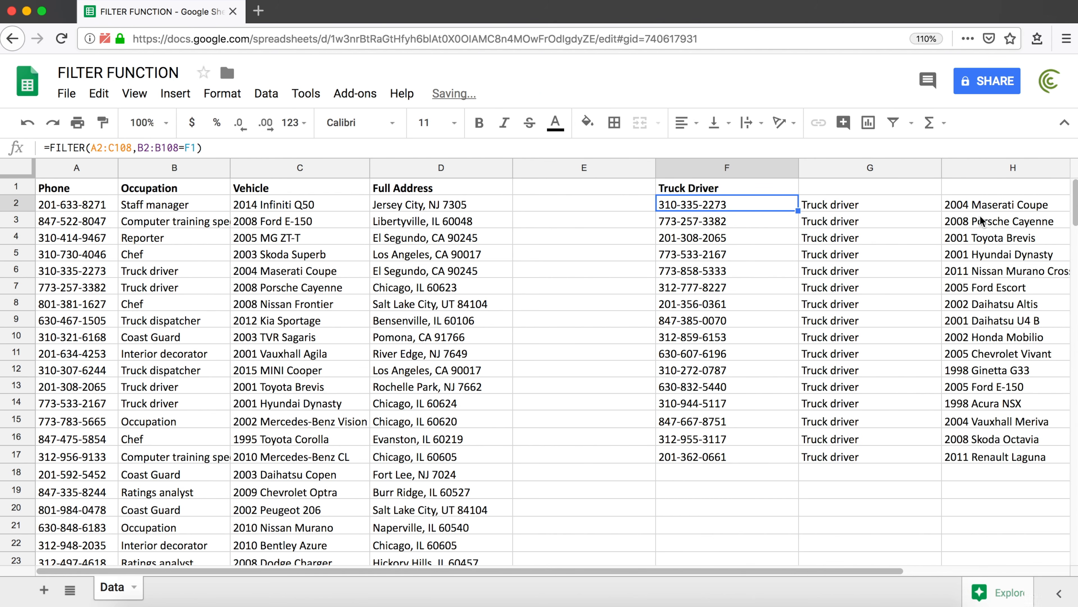
Extend the range in the F2 FILTER formula to A2:D108 so it includes the Full Address column
{"action": "double_click", "coordinate": [751, 208]}
{"action": "key", "text": "Left"}
{"action": "key", "text": "Left"}
{"action": "key", "text": "Left"}
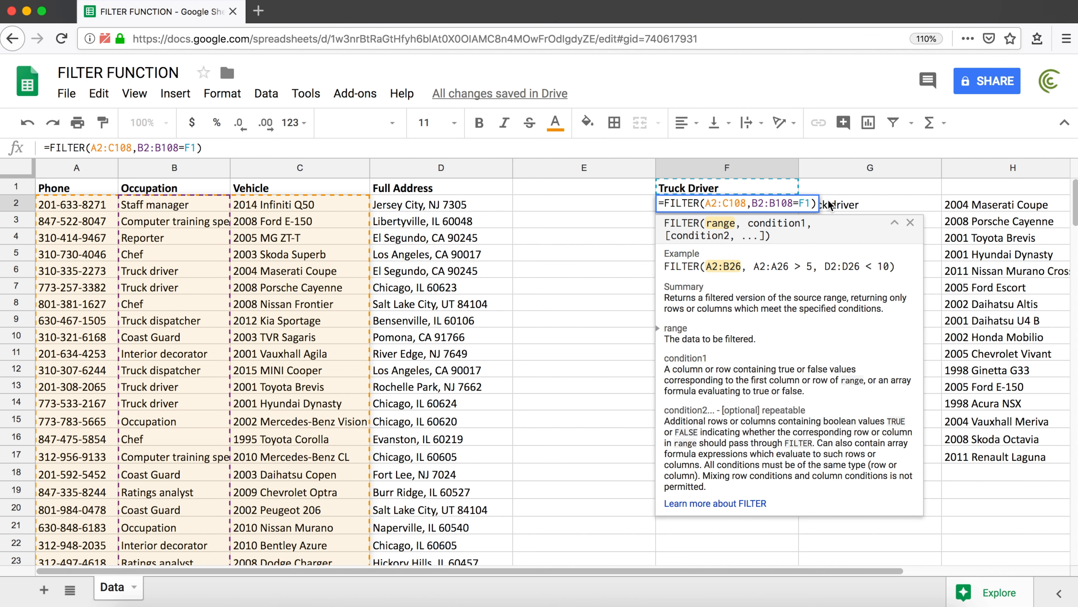
{"action": "key", "text": "Return"}
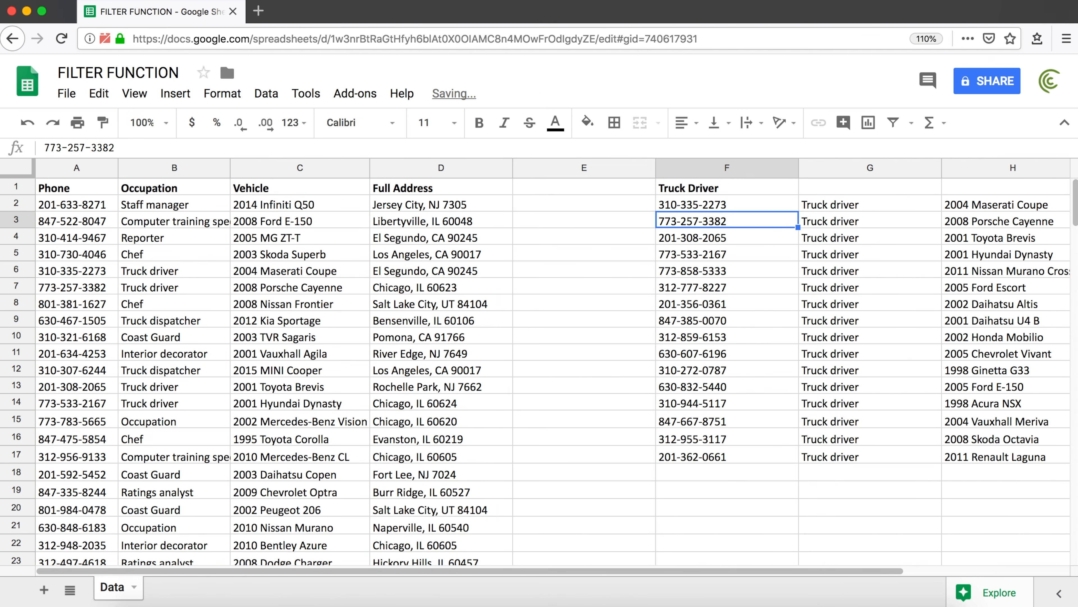
Review the addresses in the filtered results and the B2:B108=F1 condition in the F2 formula
{"action": "left_click_drag", "start_coordinate": [888, 571], "coordinate": [972, 570]}
{"action": "left_click_drag", "start_coordinate": [916, 205], "coordinate": [955, 449]}
{"action": "left_click_drag", "start_coordinate": [896, 571], "coordinate": [682, 585]}
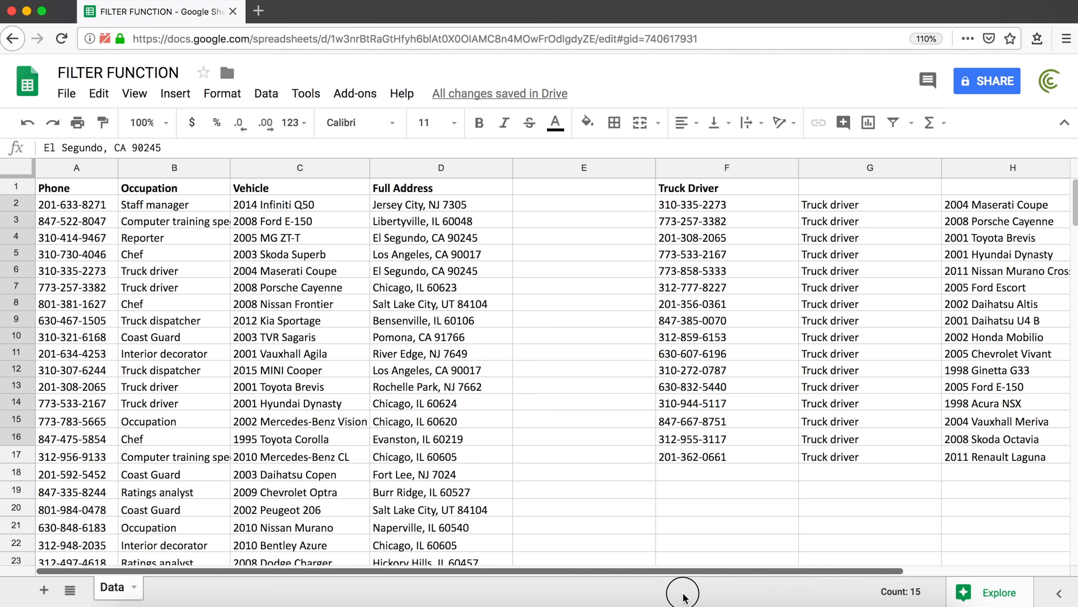
{"action": "left_click", "coordinate": [701, 203]}
{"action": "double_click", "coordinate": [701, 203]}
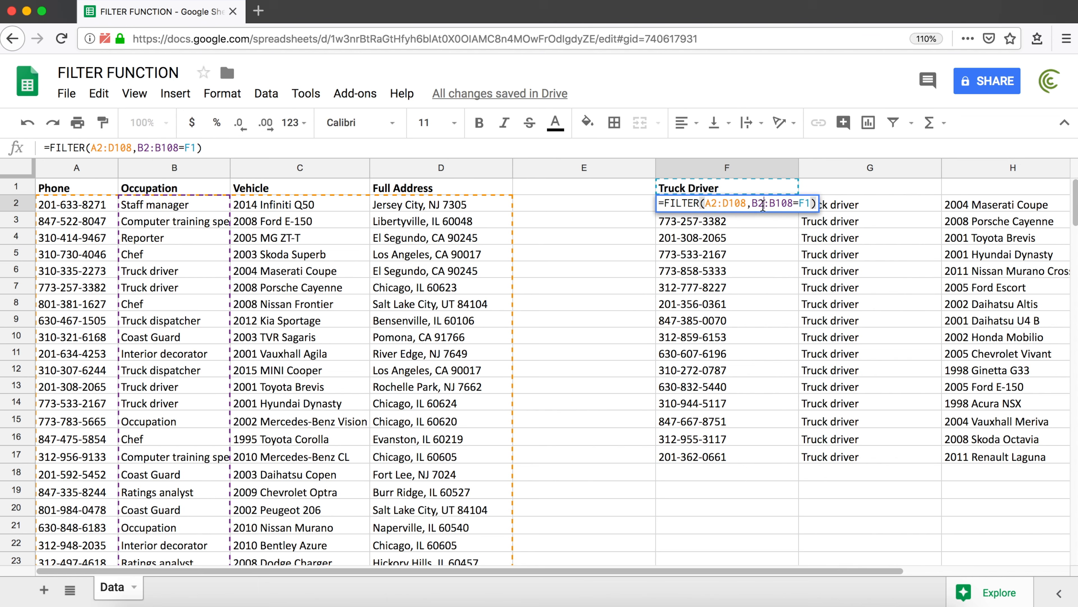
{"action": "left_click_drag", "start_coordinate": [753, 204], "coordinate": [812, 202]}
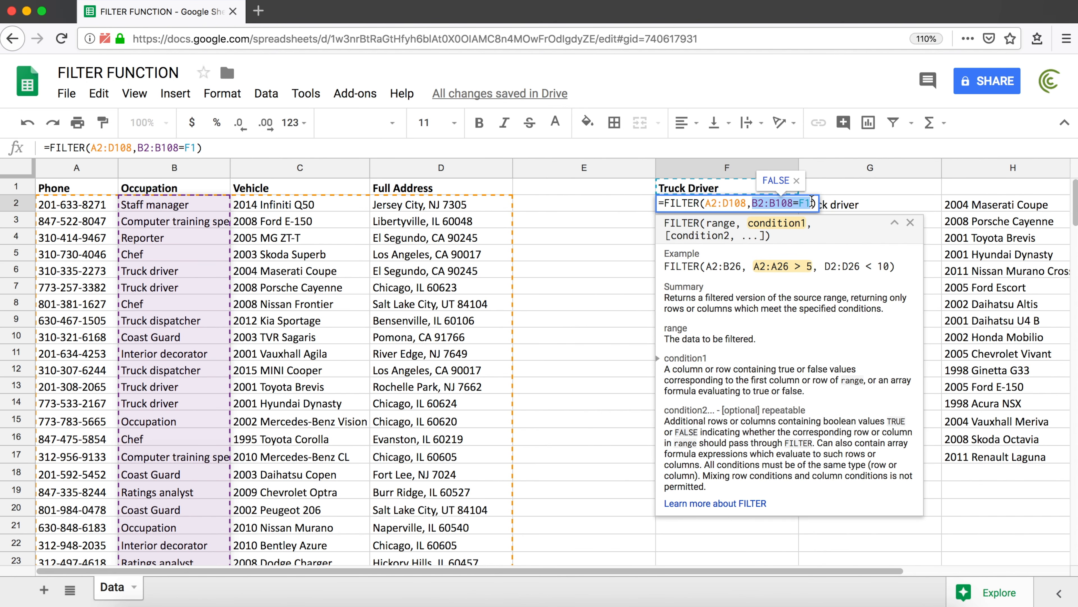
{"action": "key", "text": "Return"}
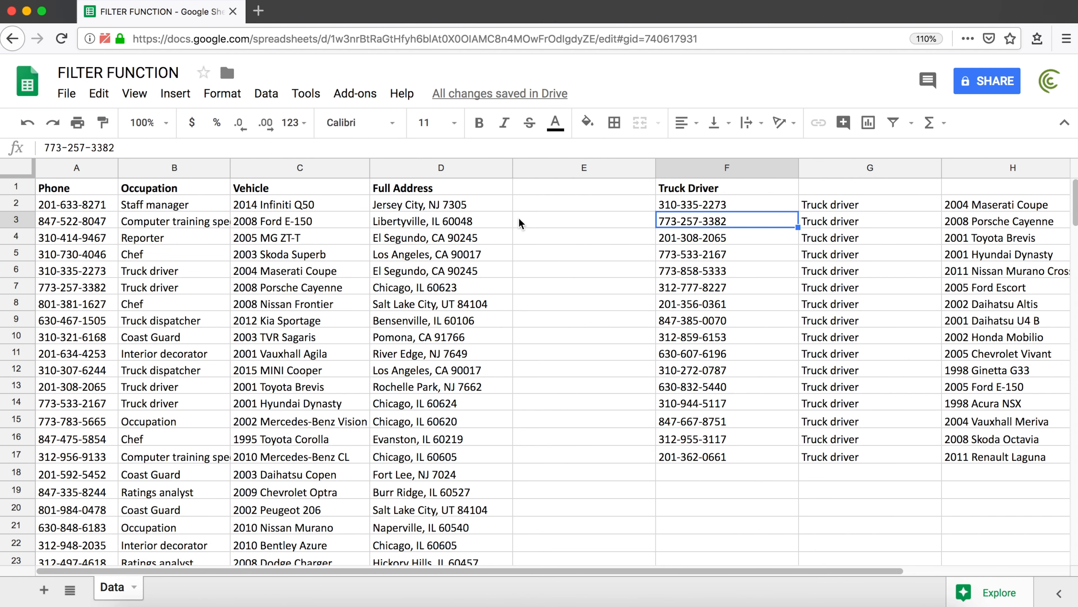
Check how far down the Full Address data in column D extends and return to cell D2
{"action": "left_click", "coordinate": [397, 206]}
{"action": "key", "text": "Left"}
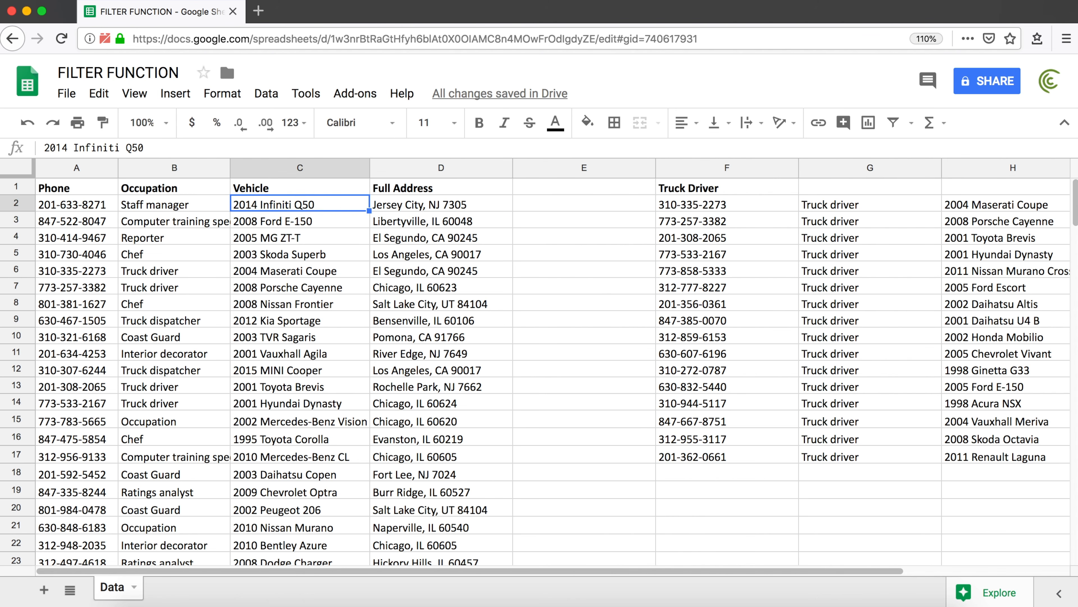
{"action": "key", "text": "Right"}
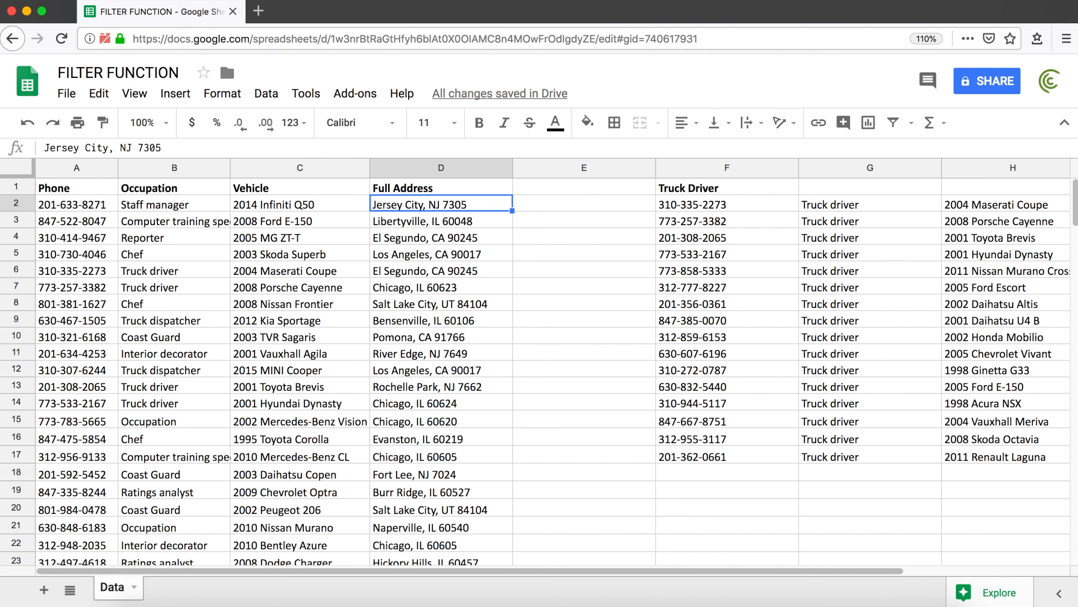
{"action": "key", "text": "ctrl+Down"}
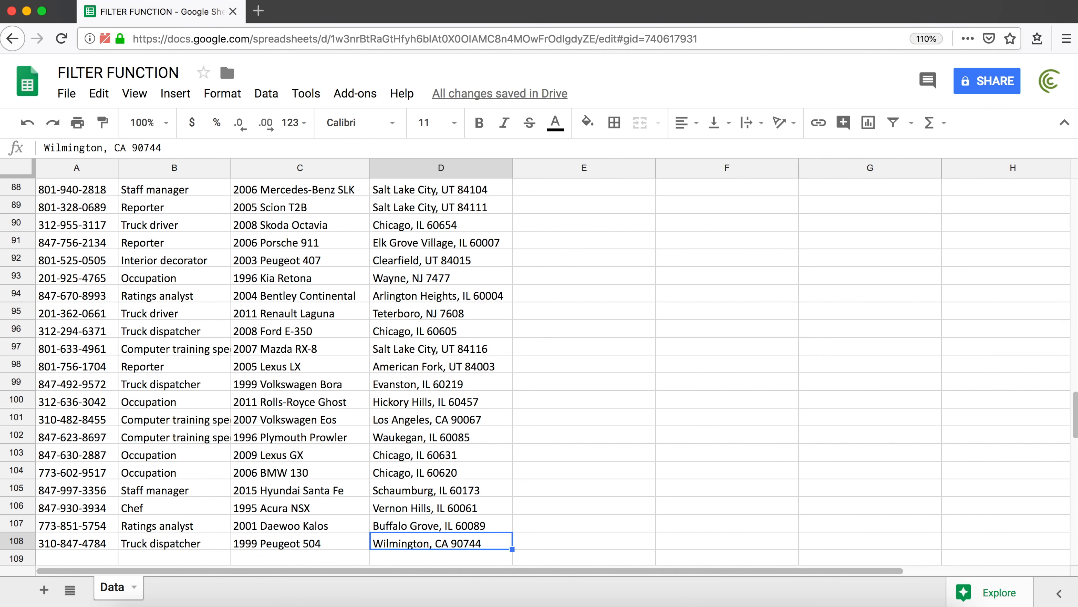
{"action": "key", "text": "ctrl+Up"}
{"action": "key", "text": "Down"}
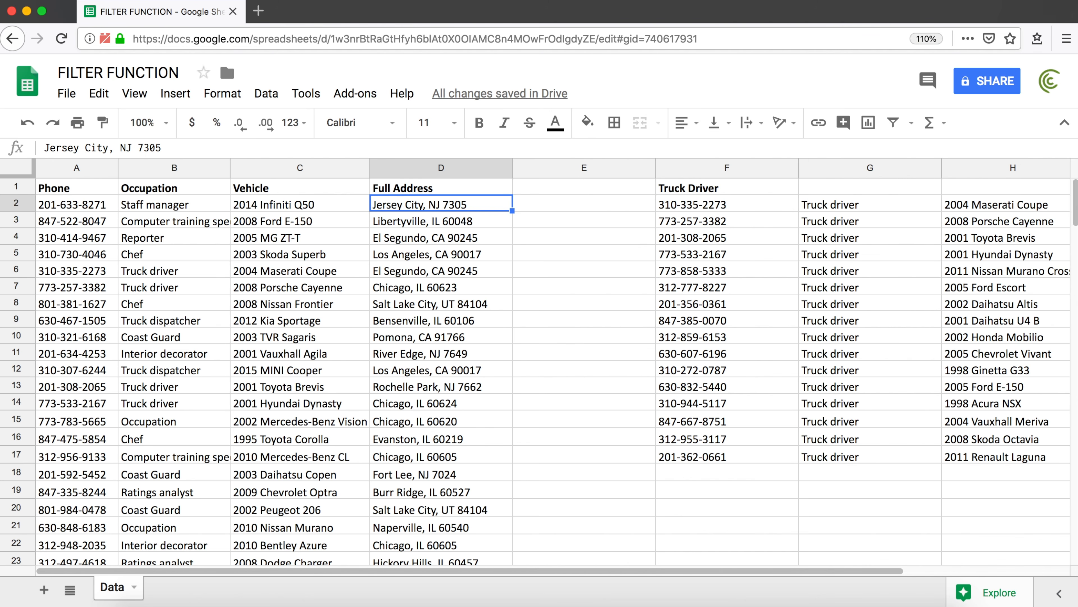
Narrow the range in the F2 FILTER formula to A2:A108 so it returns only the Phone column
{"action": "left_click", "coordinate": [706, 192]}
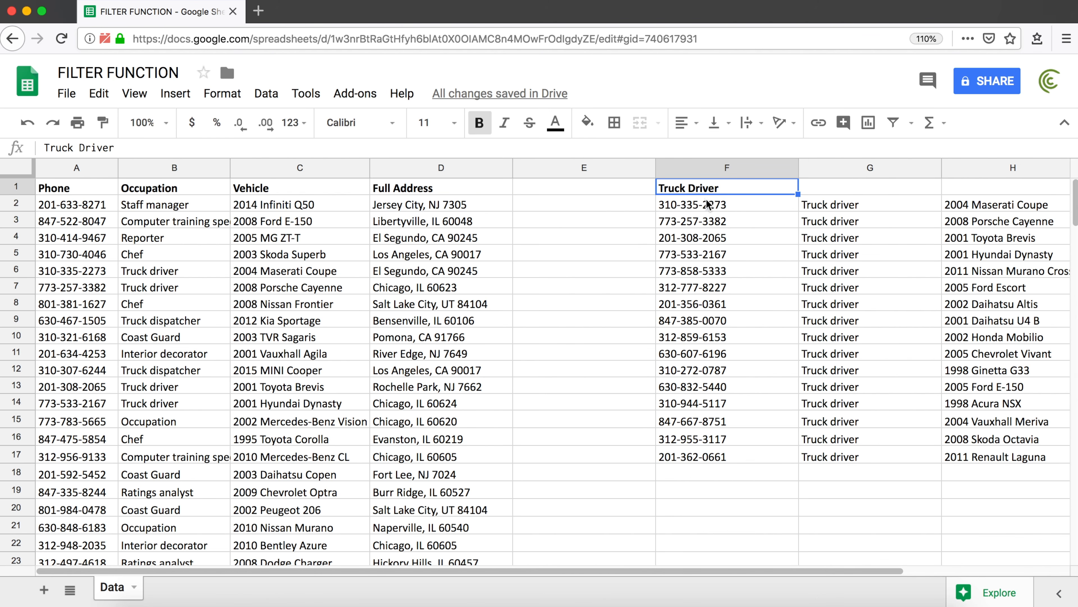
{"action": "double_click", "coordinate": [705, 202]}
{"action": "left_click", "coordinate": [729, 203]}
{"action": "key", "text": "BackSpace"}
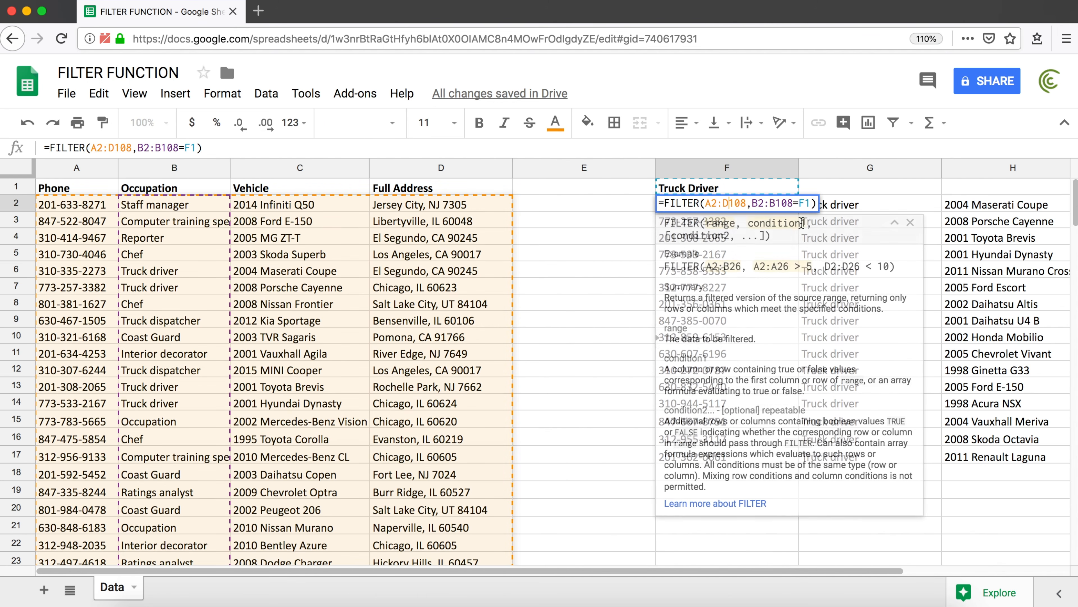
{"action": "type", "text": "A"}
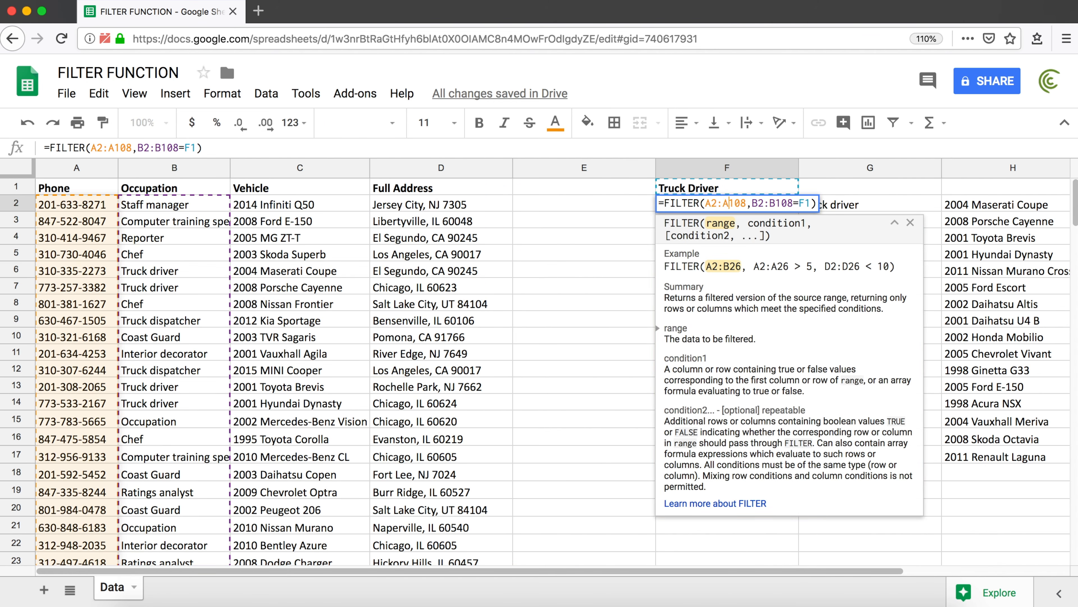
{"action": "key", "text": "Return"}
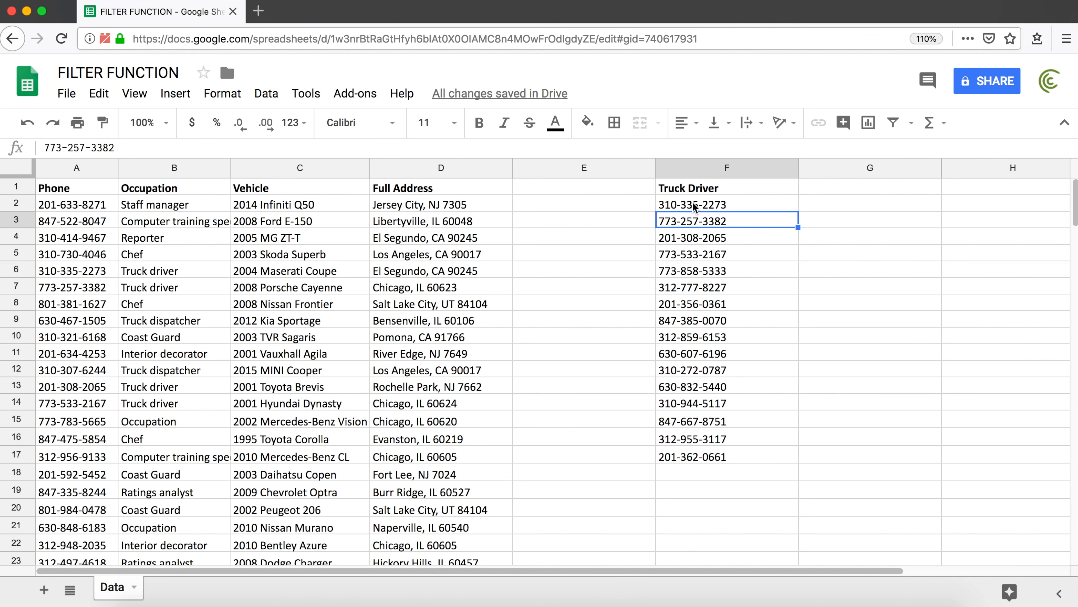
Replace the condition in the F2 FILTER formula with LEFT(A2:A108,3)="312" to filter phone numbers by area code
{"action": "double_click", "coordinate": [693, 203]}
{"action": "left_click_drag", "start_coordinate": [752, 203], "coordinate": [812, 203]}
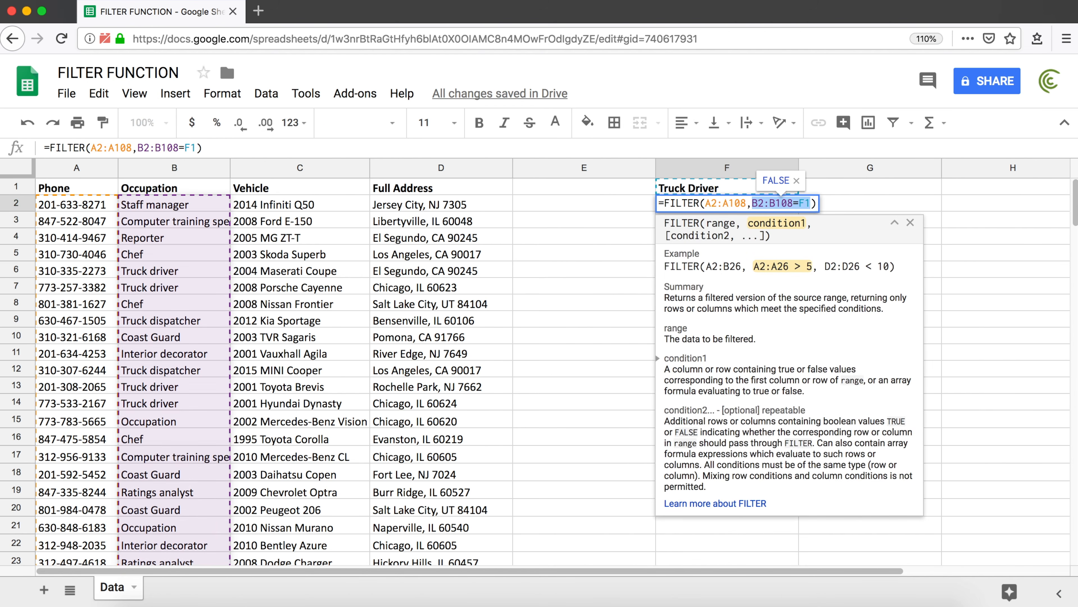
{"action": "key", "text": "BackSpace"}
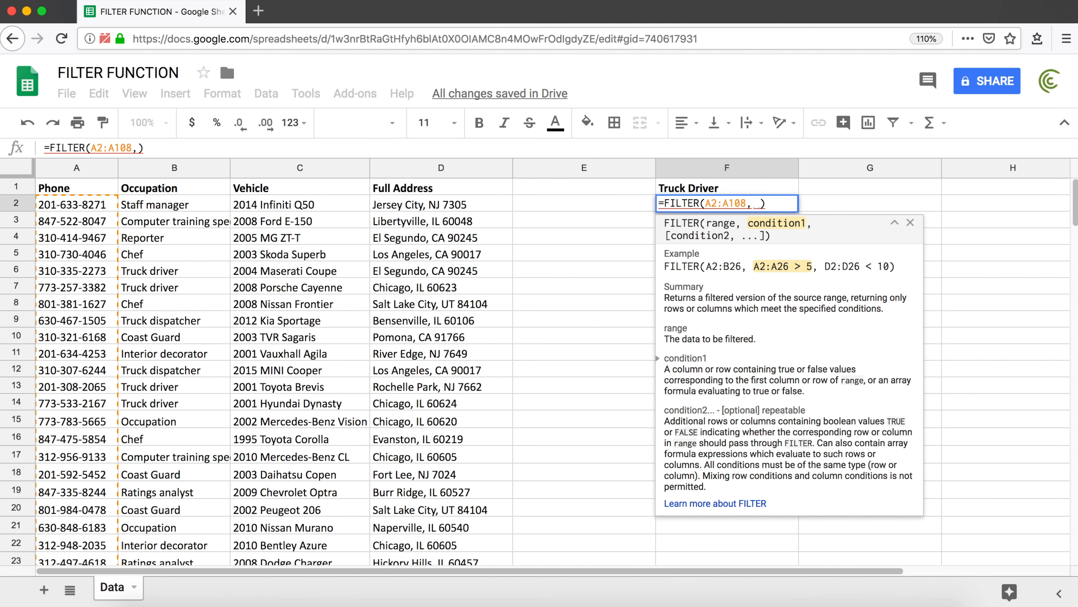
{"action": "type", "text": "LEFT("}
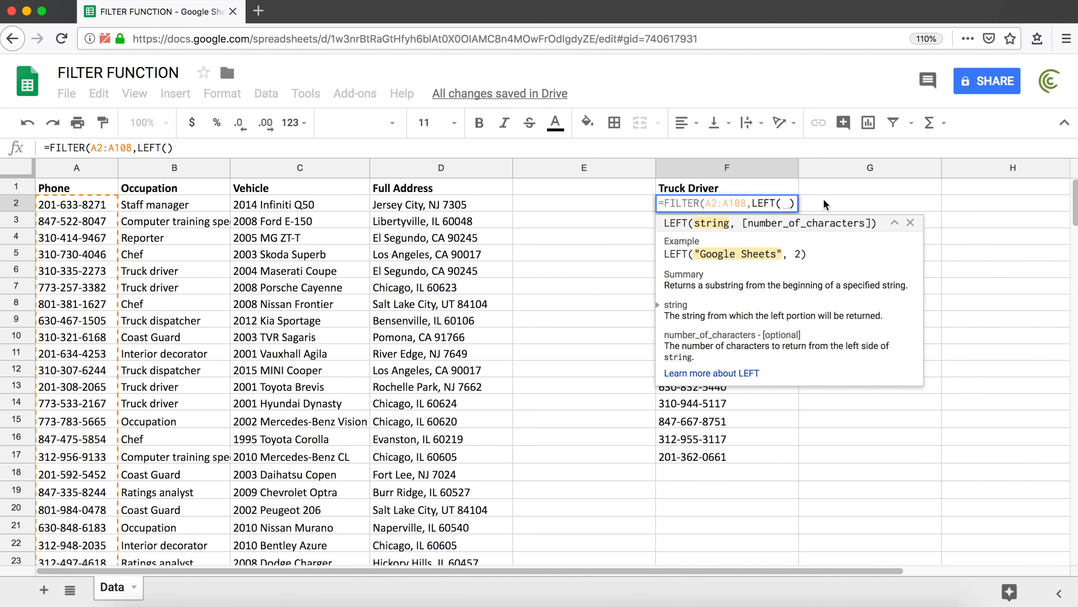
{"action": "left_click", "coordinate": [84, 208]}
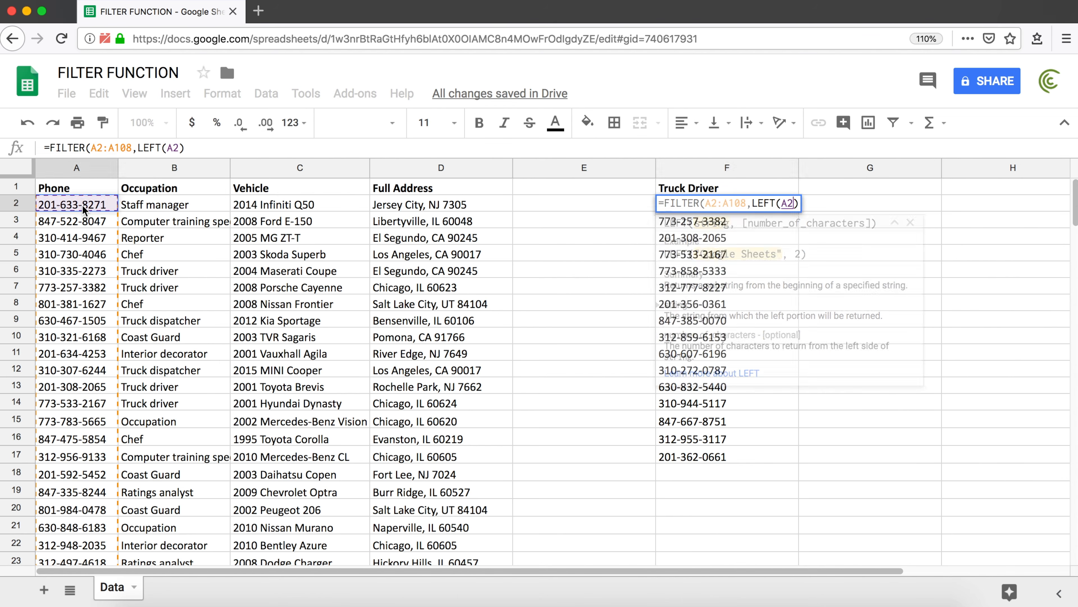
{"action": "key", "text": "super+shift+Down"}
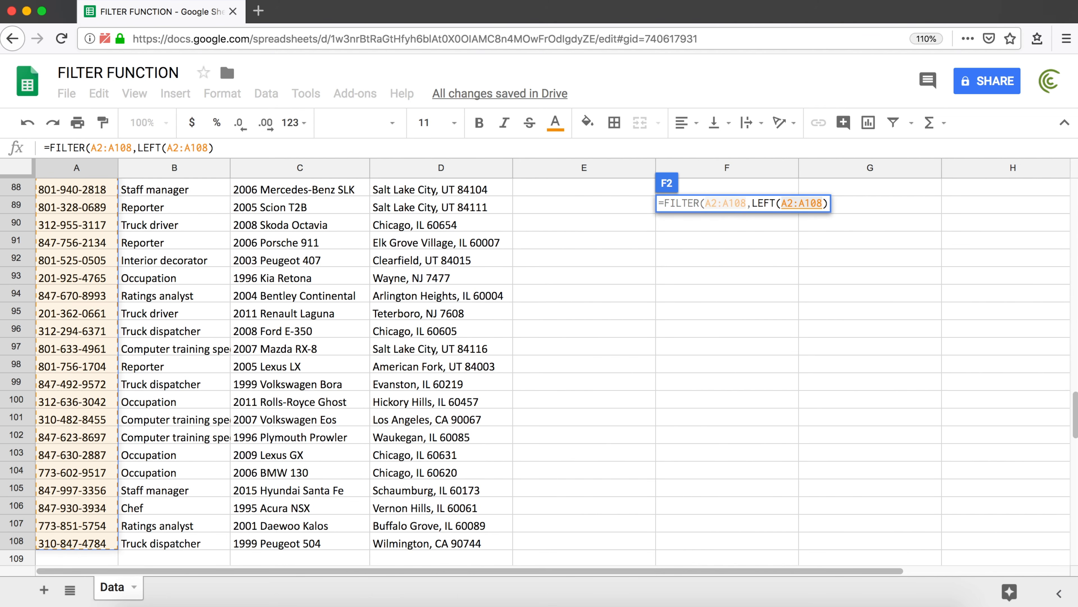
{"action": "type", "text": ",3)"}
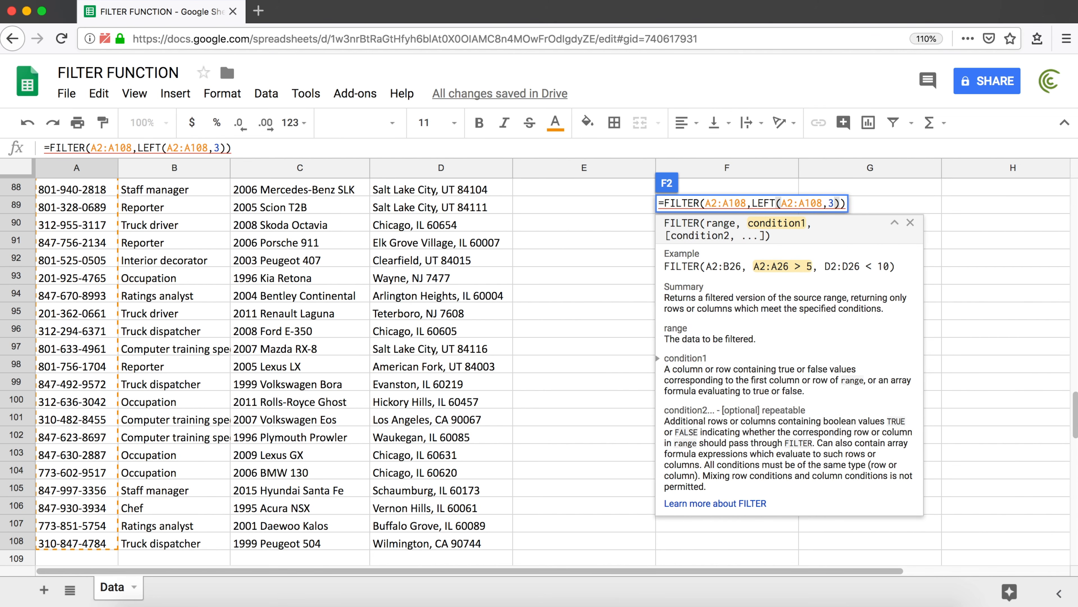
{"action": "type", "text": "=\""}
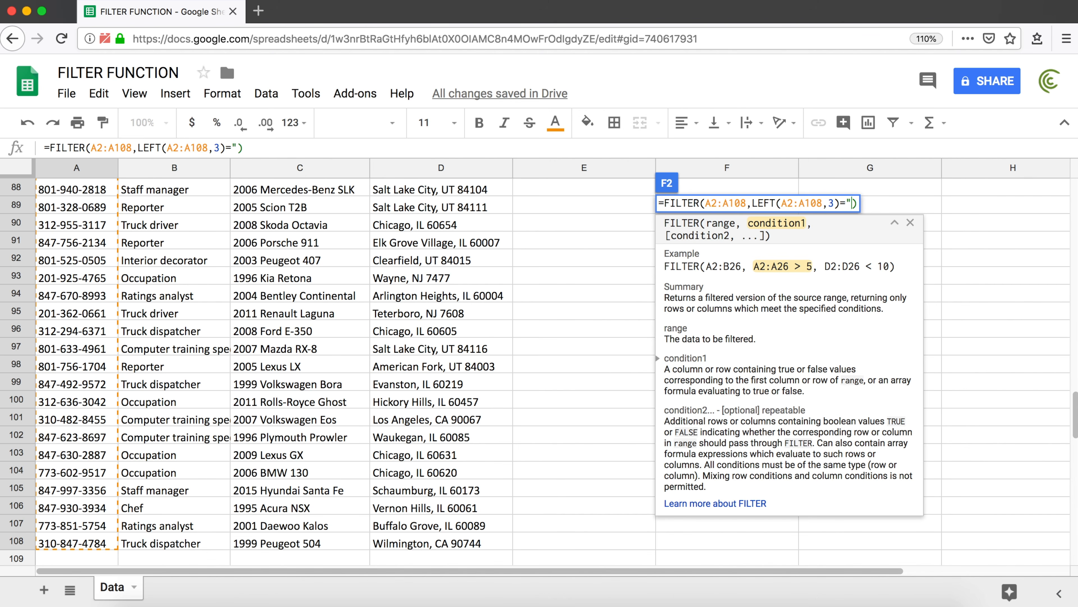
{"action": "type", "text": "312\""}
{"action": "key", "text": "Return"}
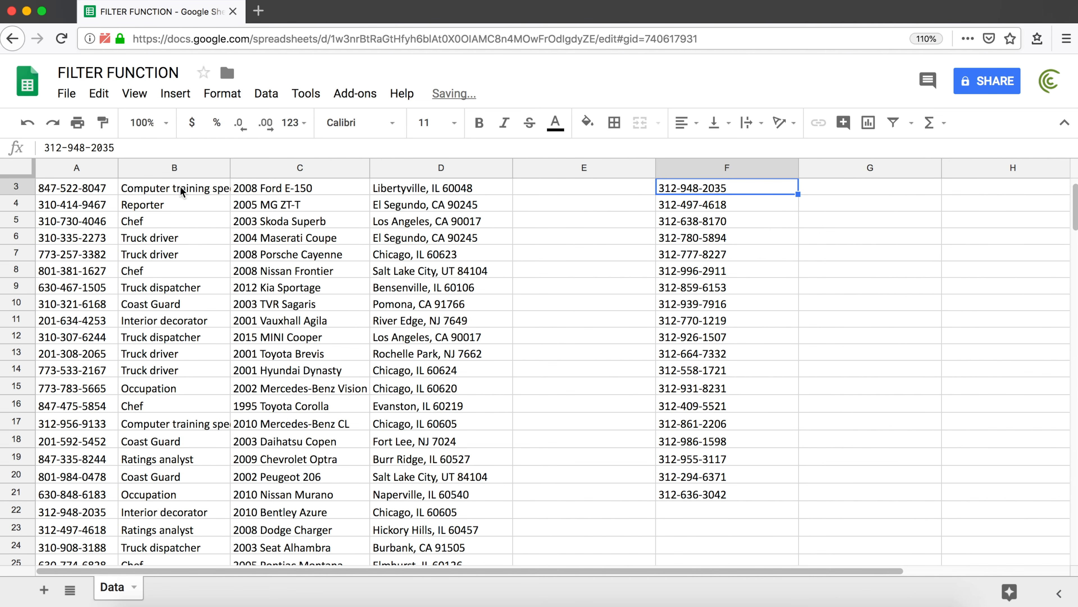
{"action": "scroll", "coordinate": [793, 342], "scroll_direction": "up", "scroll_amount": 1}
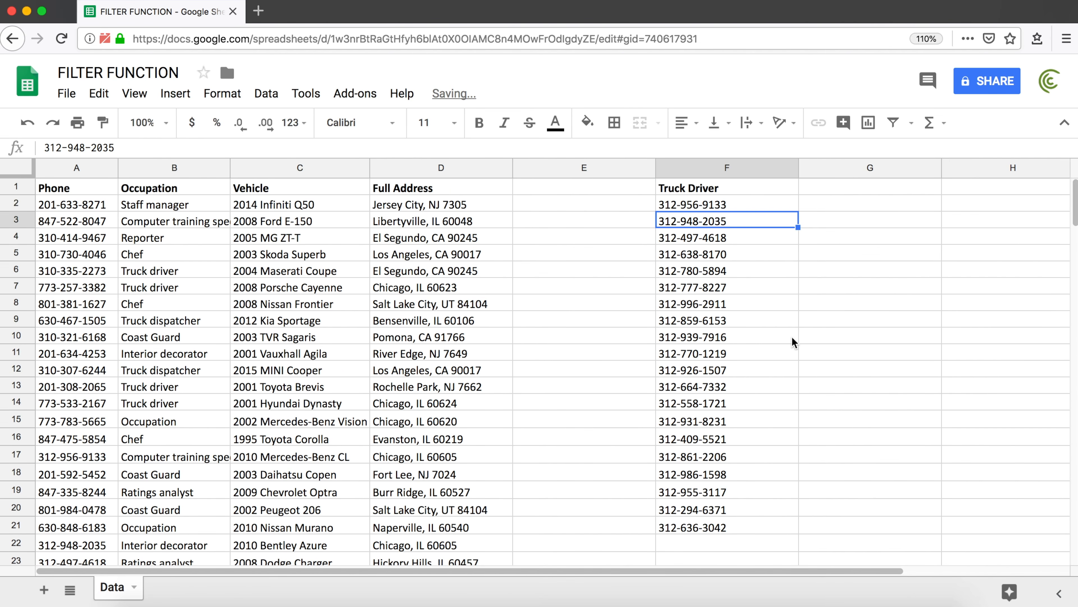
Review the A2:A108 range and the LEFT condition in the F2 FILTER formula
{"action": "left_click", "coordinate": [680, 203]}
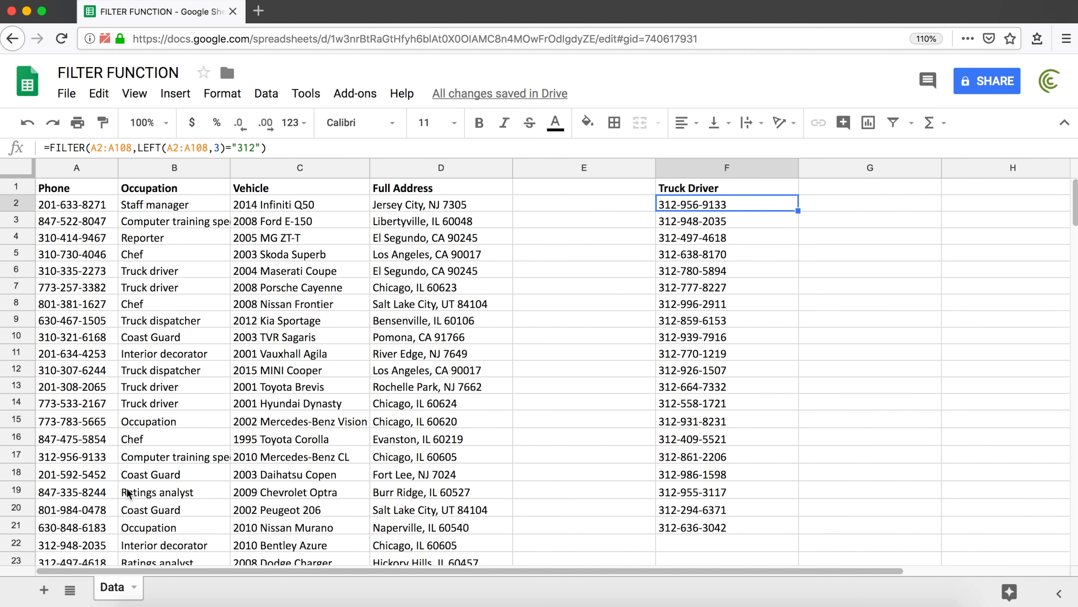
{"action": "double_click", "coordinate": [703, 203]}
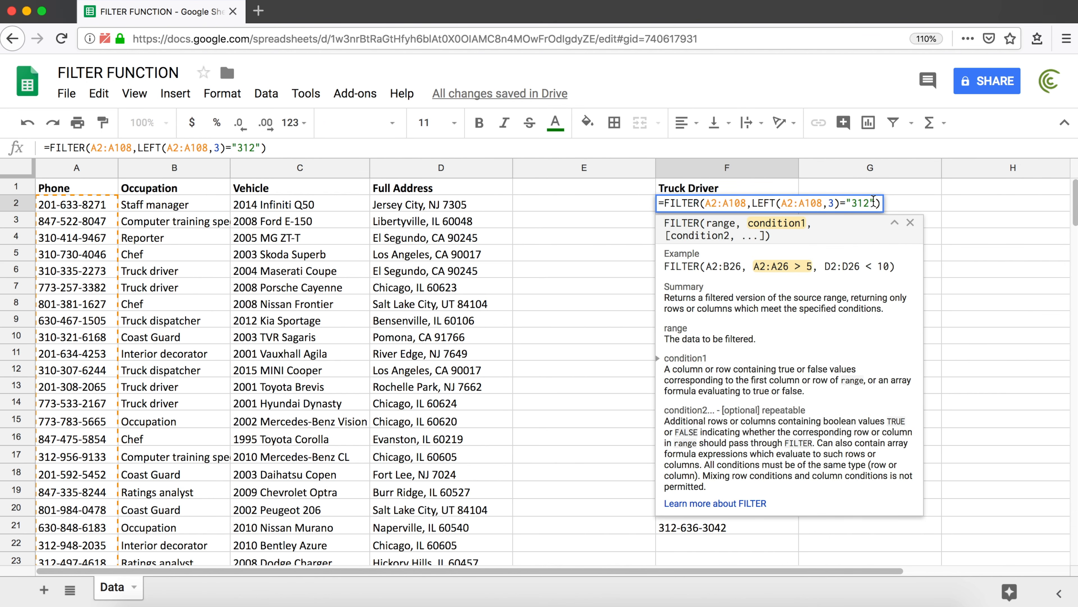
{"action": "left_click", "coordinate": [808, 204]}
{"action": "left_click", "coordinate": [748, 200]}
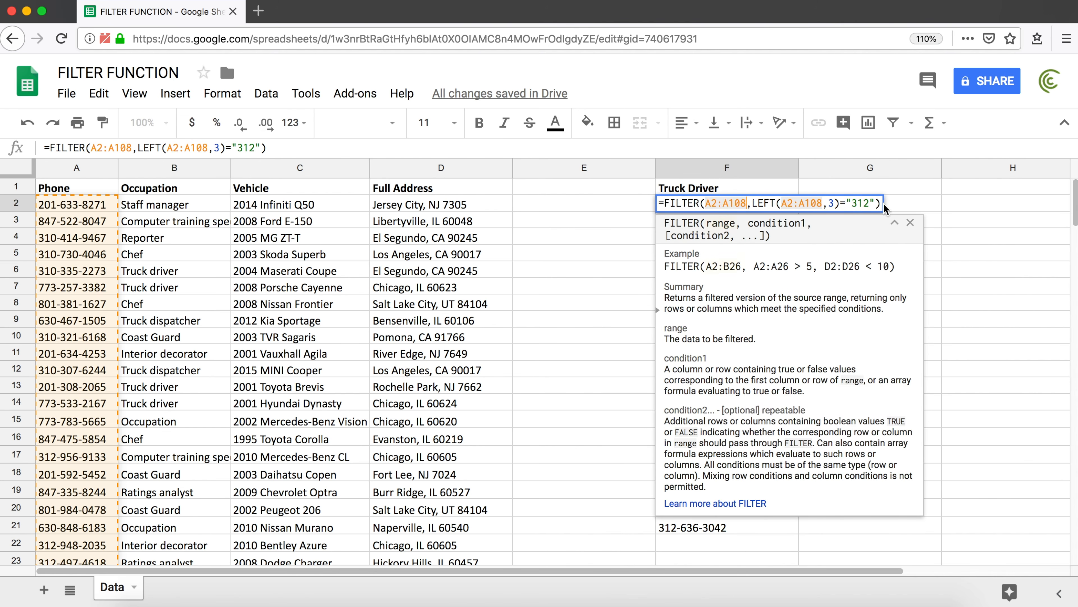
{"action": "left_click", "coordinate": [874, 204]}
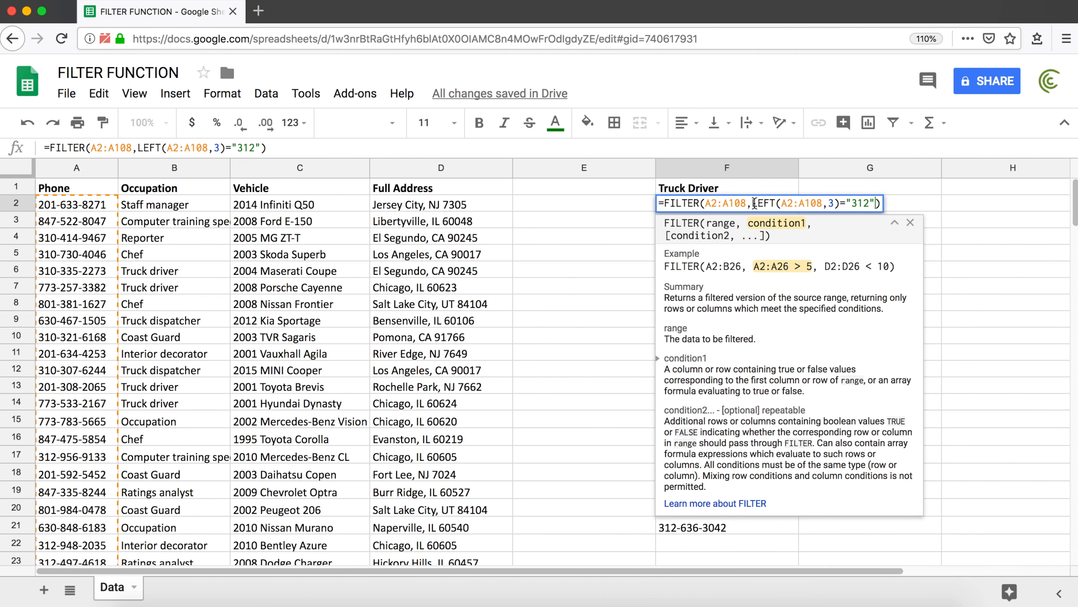
{"action": "left_click_drag", "start_coordinate": [754, 203], "coordinate": [875, 203]}
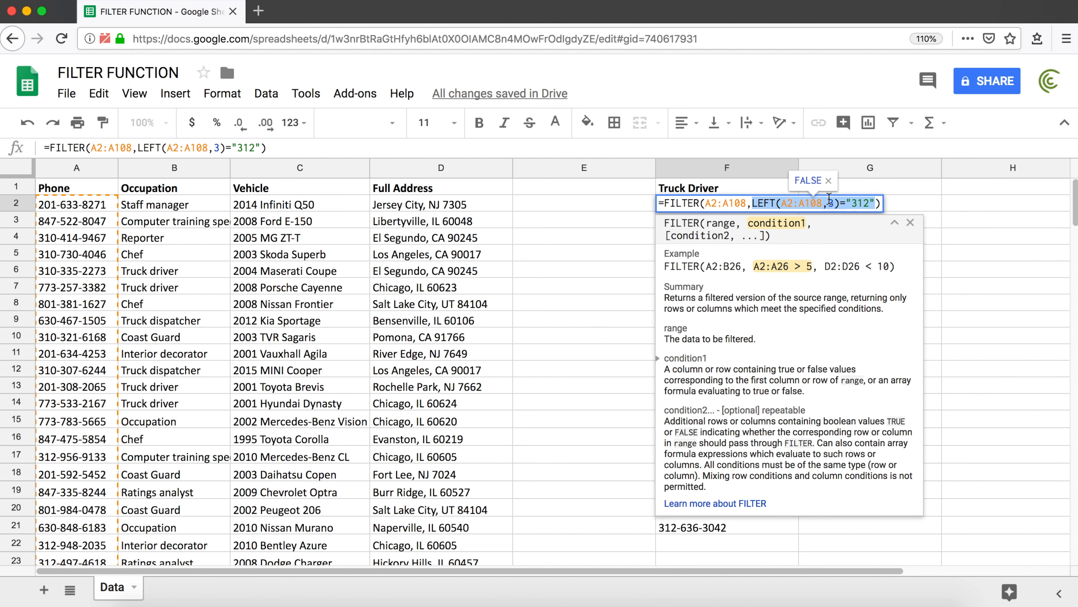
Add B2:B108=F1 as a second condition to the F2 FILTER formula, after the area code condition
{"action": "left_click", "coordinate": [876, 204]}
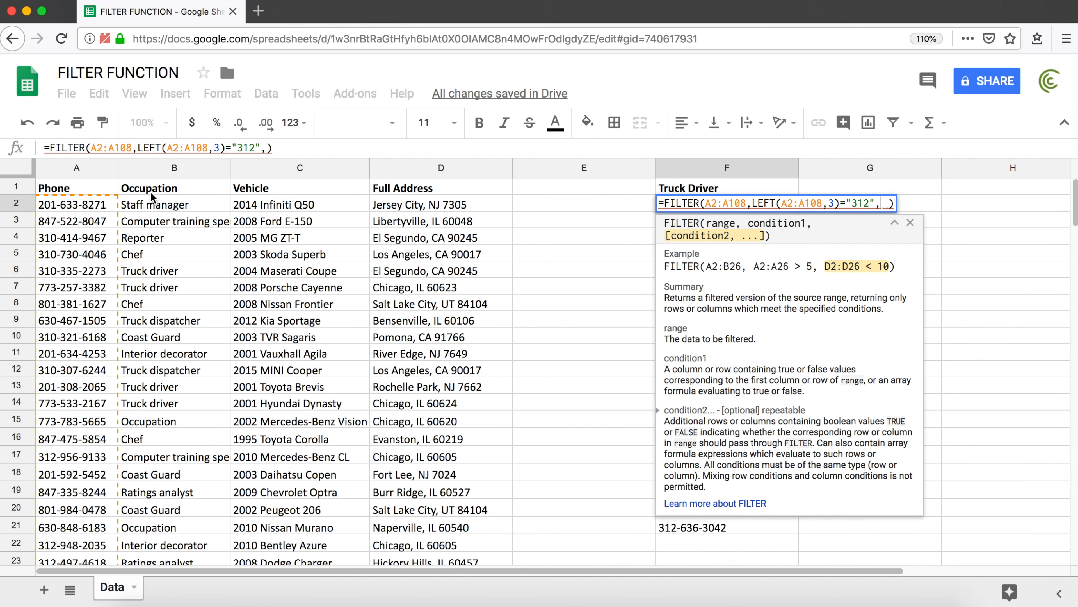
{"action": "left_click", "coordinate": [161, 209]}
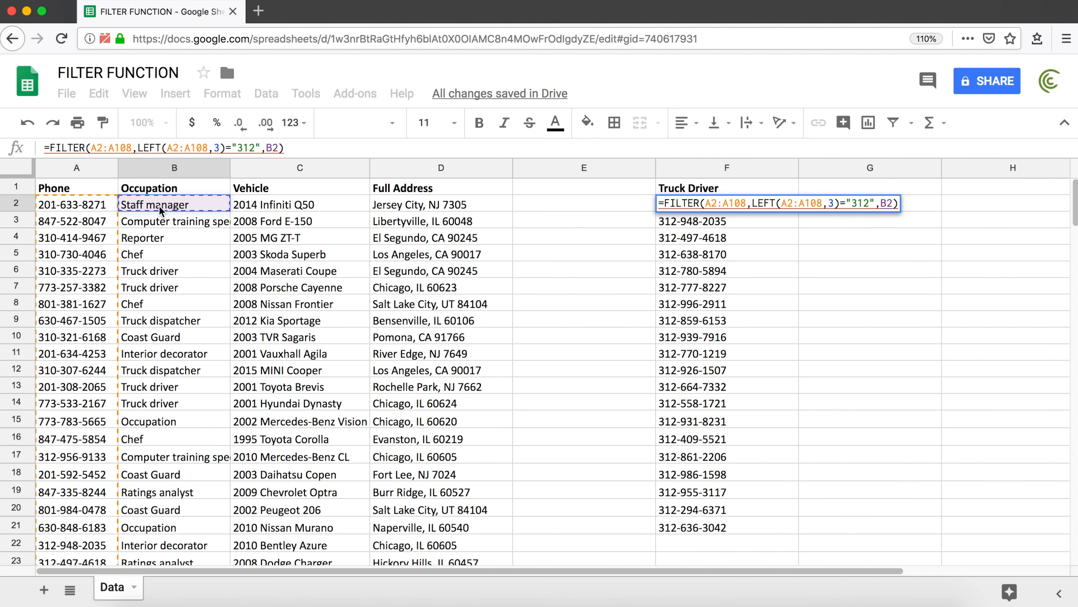
{"action": "key", "text": "super+shift+Down"}
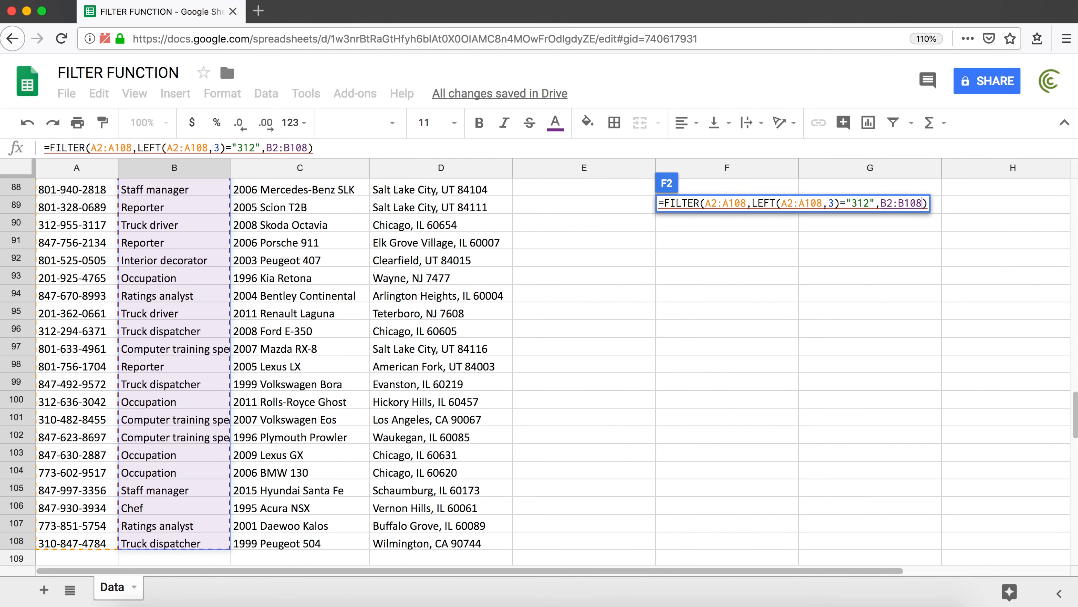
{"action": "type", "text": "="}
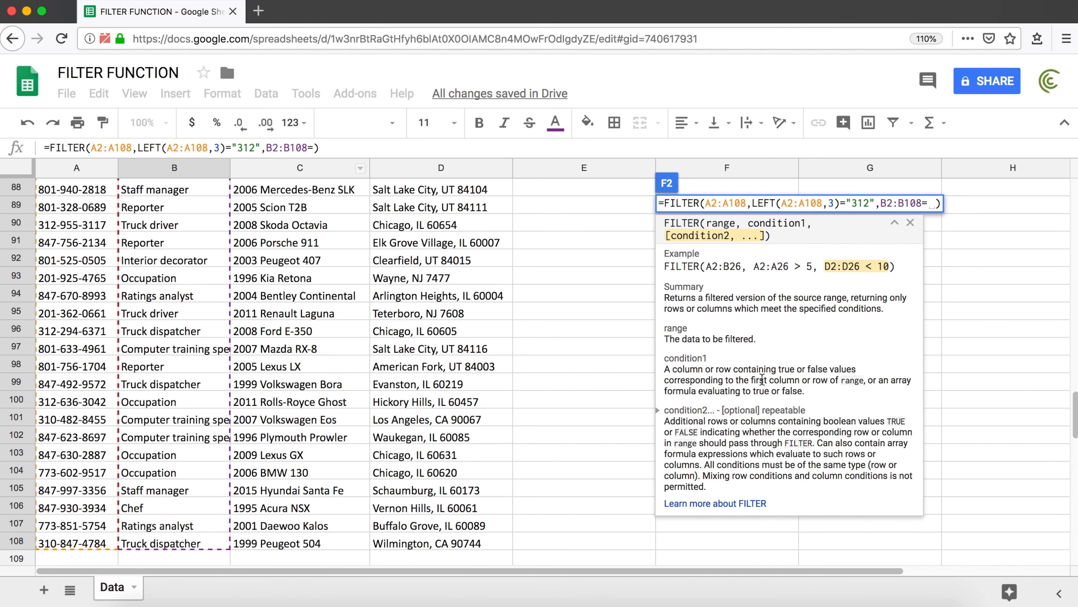
{"action": "left_click_drag", "start_coordinate": [1076, 400], "coordinate": [1076, 143]}
{"action": "left_click", "coordinate": [723, 186]}
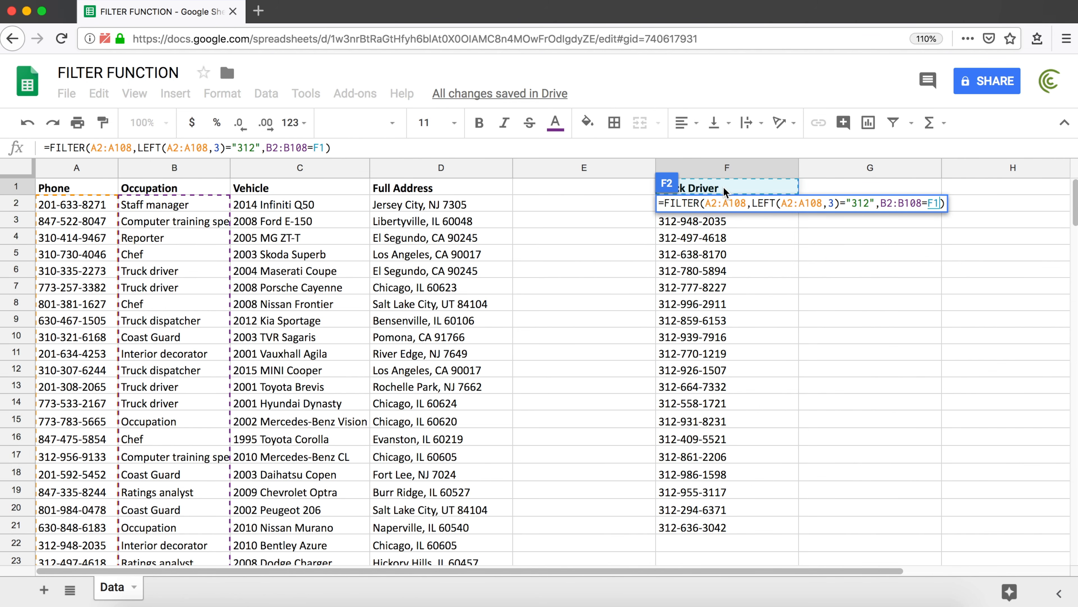
{"action": "key", "text": "Return"}
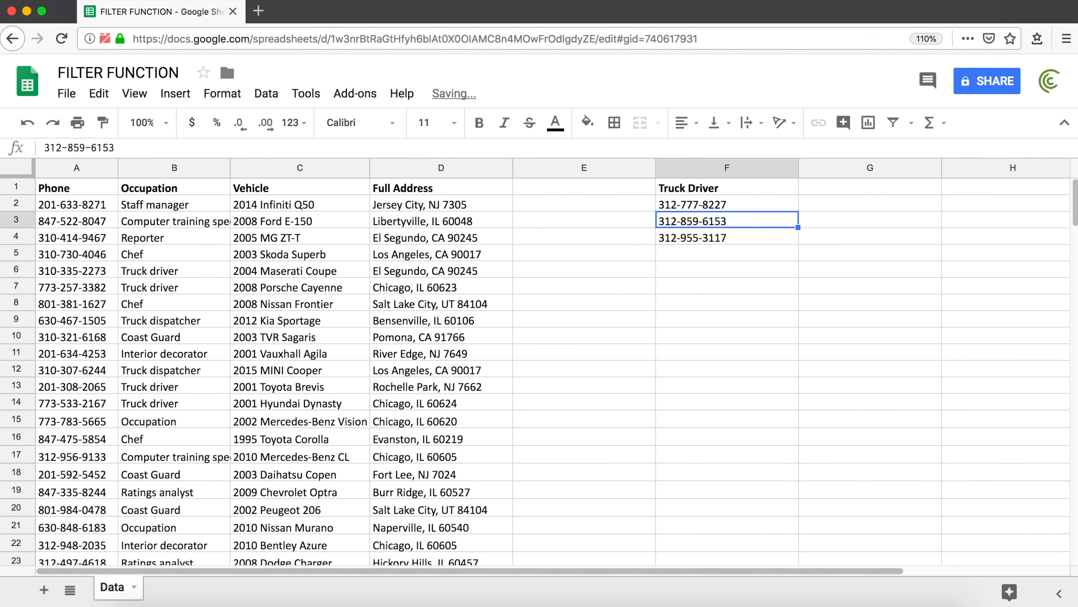
Review the area code and occupation conditions in the F2 formula, leaving the formula as it is
{"action": "key", "text": "Up"}
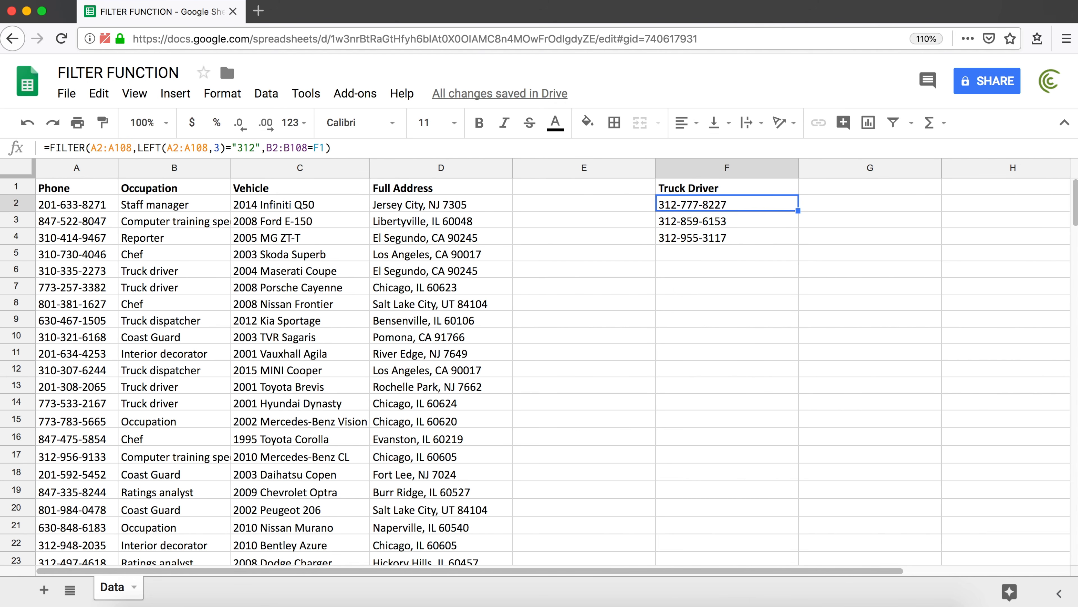
{"action": "double_click", "coordinate": [710, 208]}
{"action": "left_click_drag", "start_coordinate": [882, 204], "coordinate": [945, 212]}
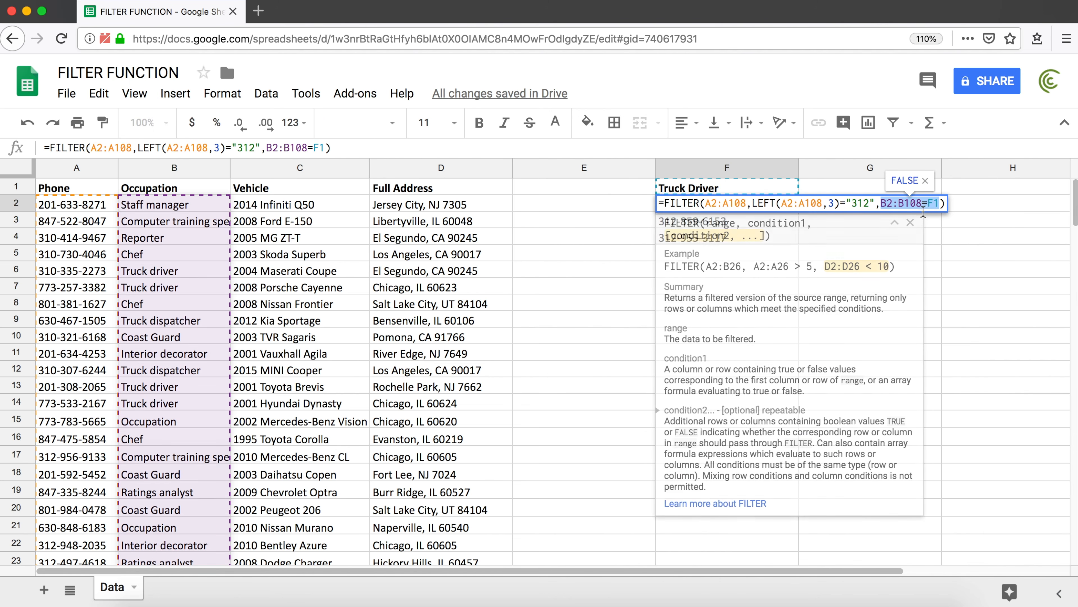
{"action": "left_click", "coordinate": [797, 204]}
{"action": "left_click", "coordinate": [898, 206]}
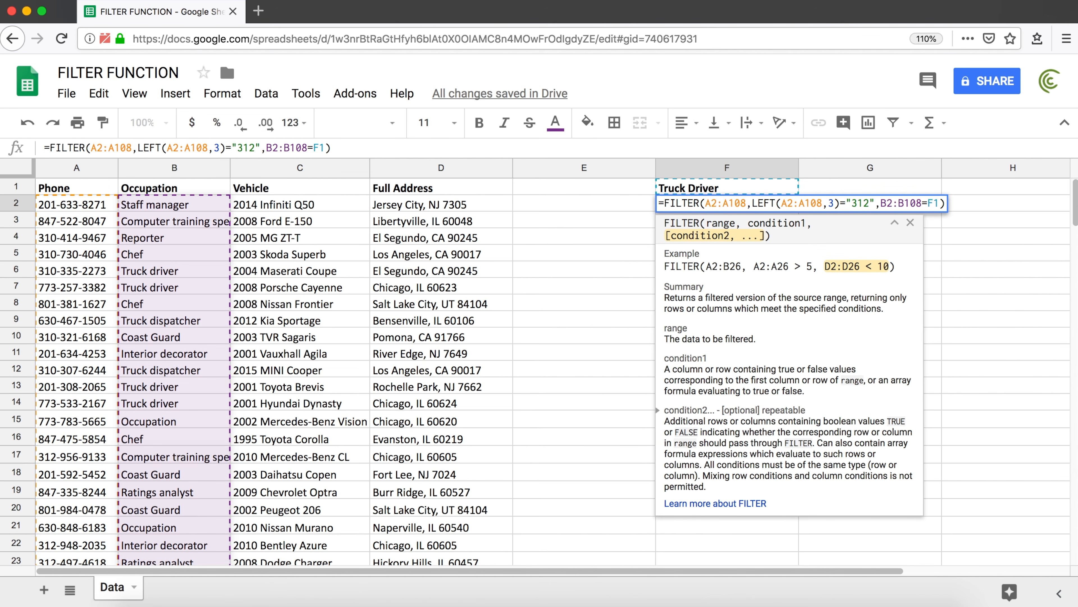
{"action": "key", "text": "Return"}
{"action": "key", "text": "Up"}
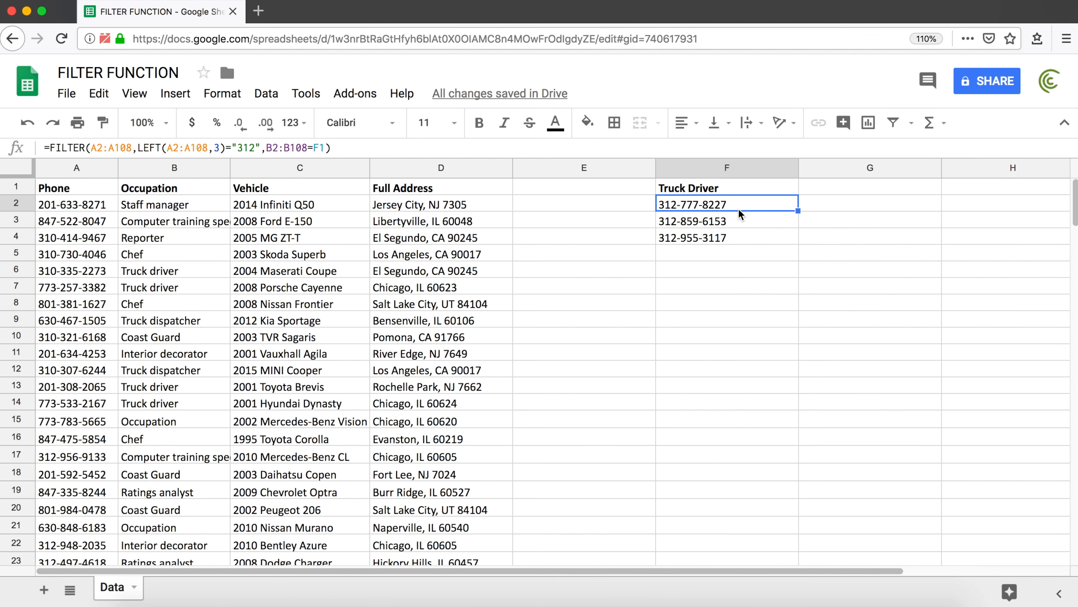
Set the occupation criterion in cell F1 to Reporter and inspect the result in F2
{"action": "left_click", "coordinate": [736, 189]}
{"action": "type", "text": "Re"}
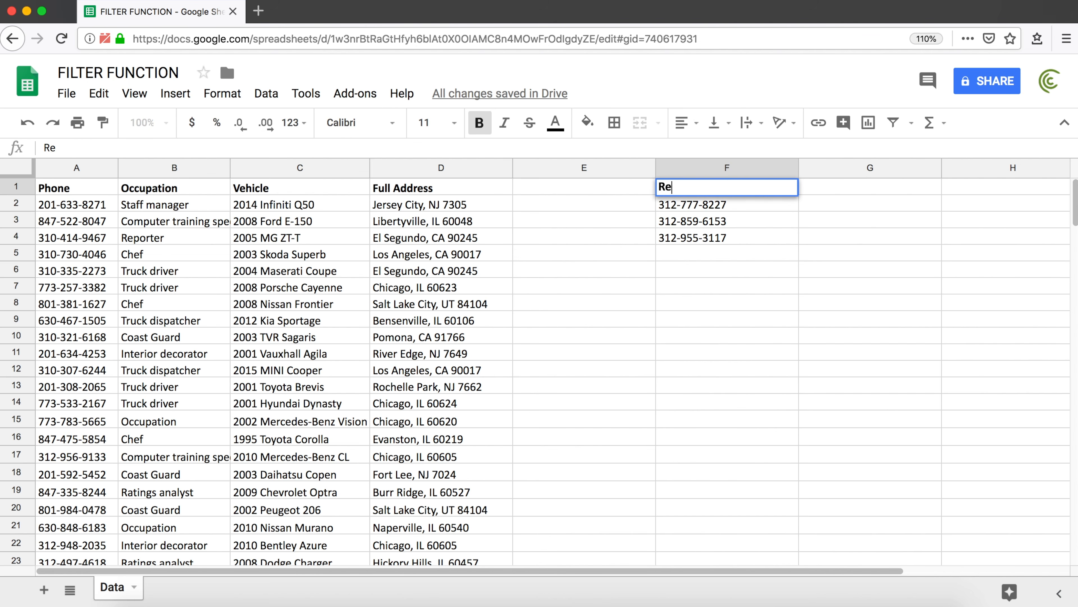
{"action": "type", "text": "porter"}
{"action": "key", "text": "Return"}
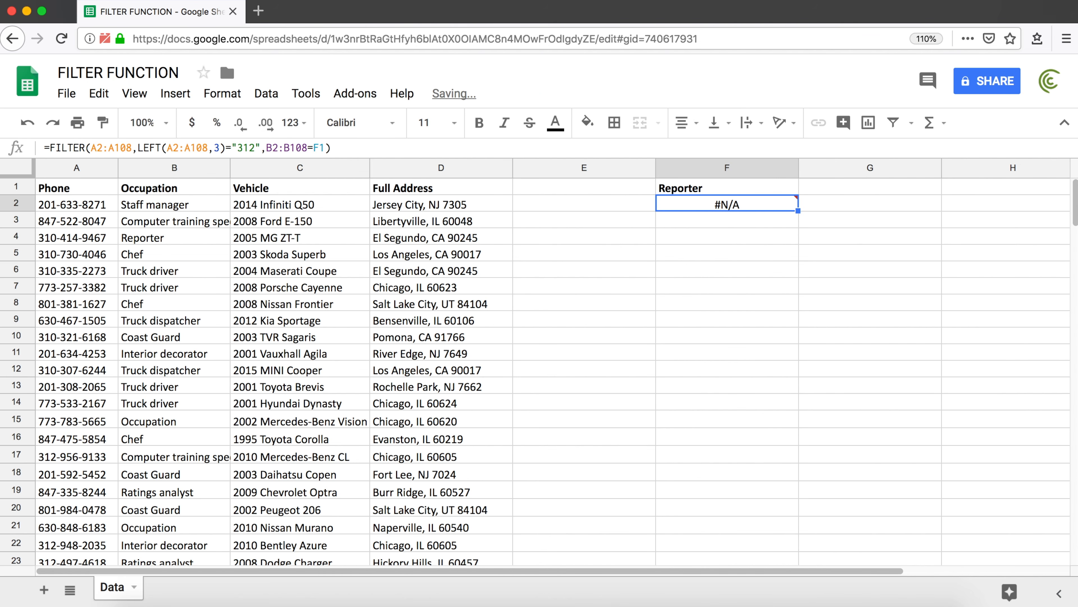
{"action": "key", "text": "Up"}
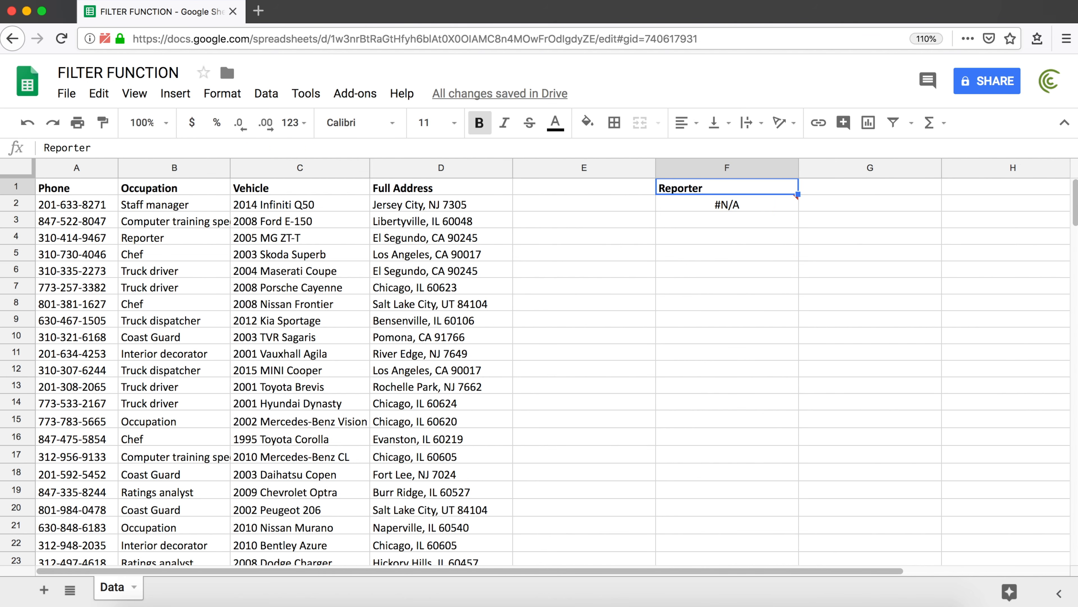
{"action": "left_click", "coordinate": [715, 207]}
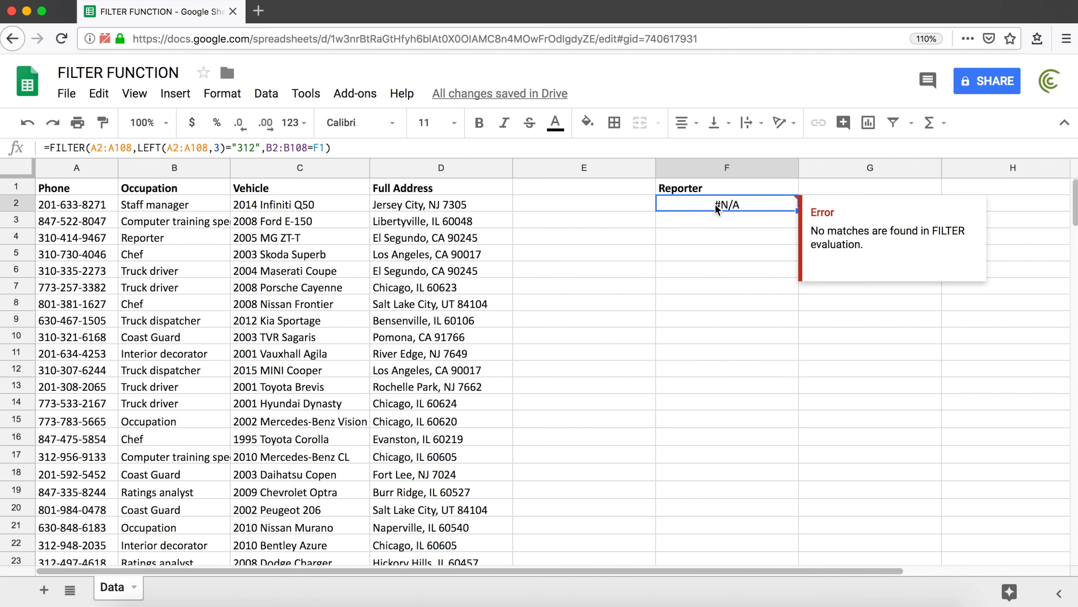
Set the occupation criterion in cell F1 to Coast Guard
{"action": "left_click", "coordinate": [708, 188]}
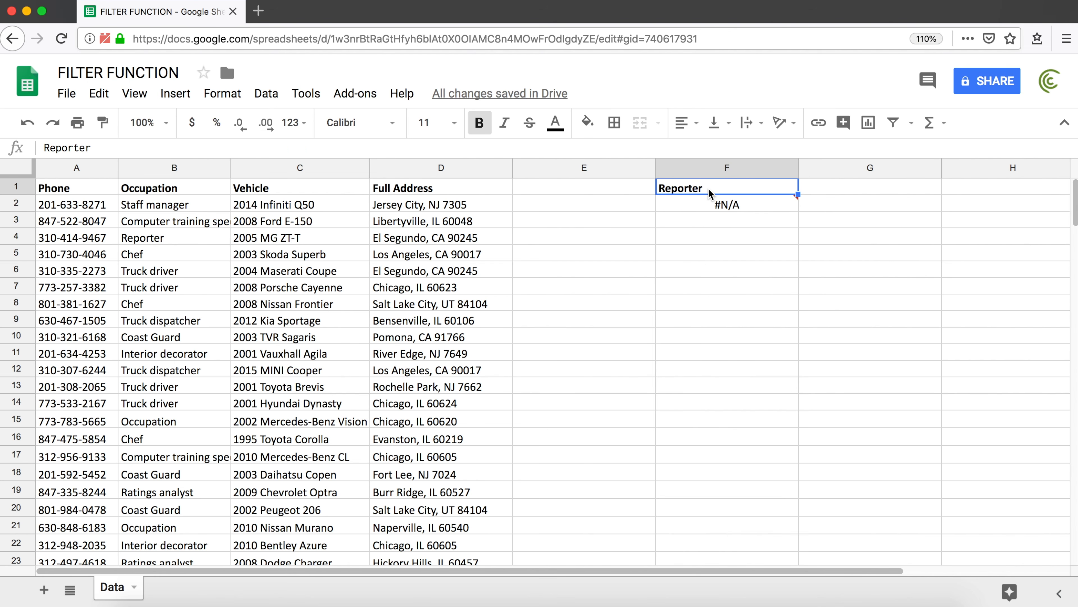
{"action": "type", "text": "Co"}
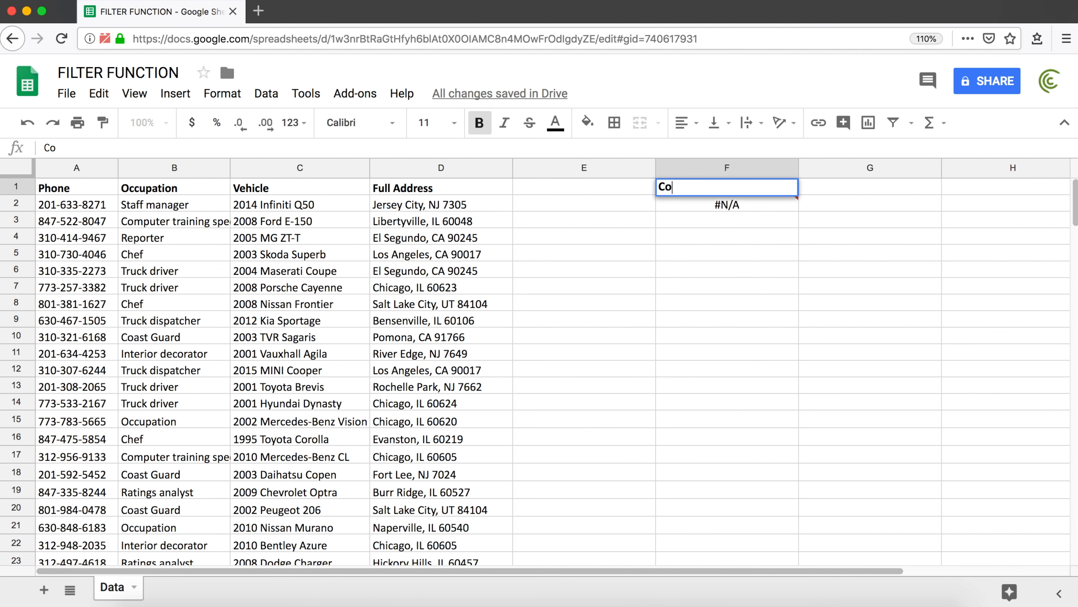
{"action": "type", "text": "ast Guard"}
{"action": "key", "text": "Return"}
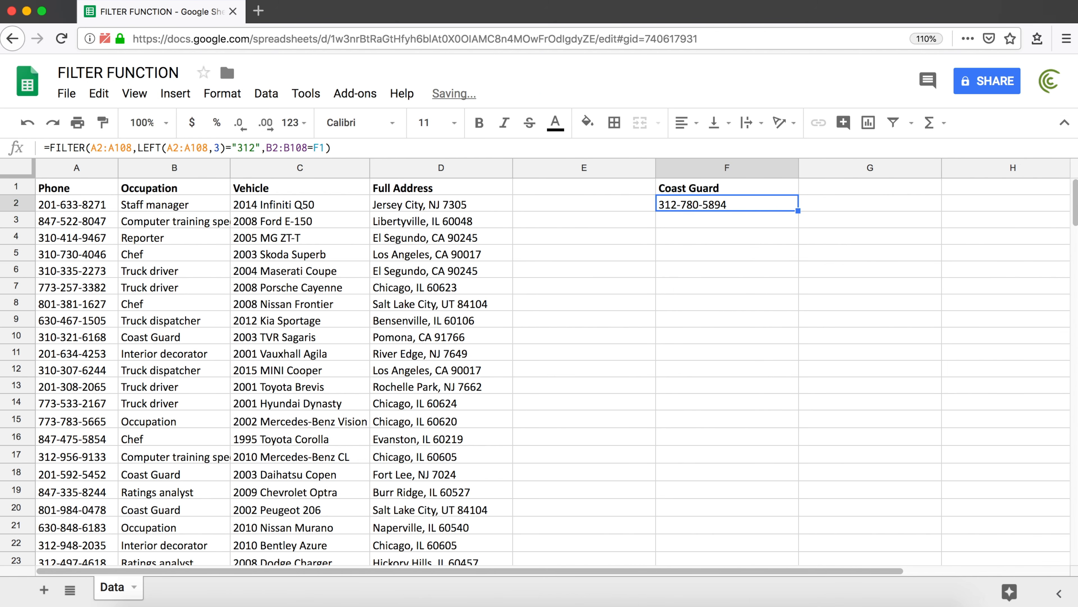
Try to start a third condition in the F2 FILTER formula, after B2:B108=F1
{"action": "left_click", "coordinate": [727, 187]}
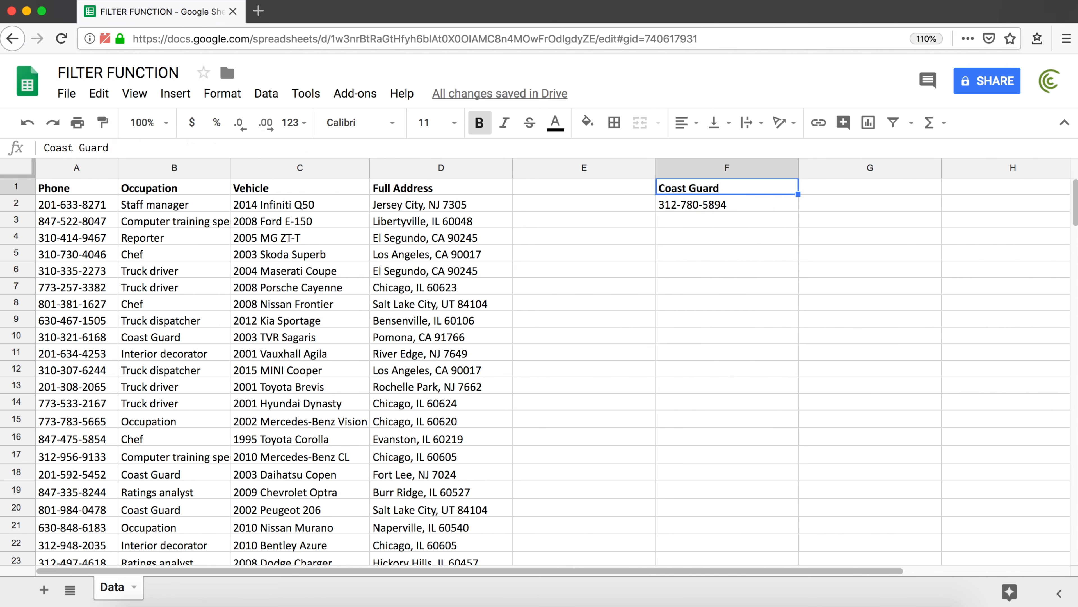
{"action": "double_click", "coordinate": [739, 207]}
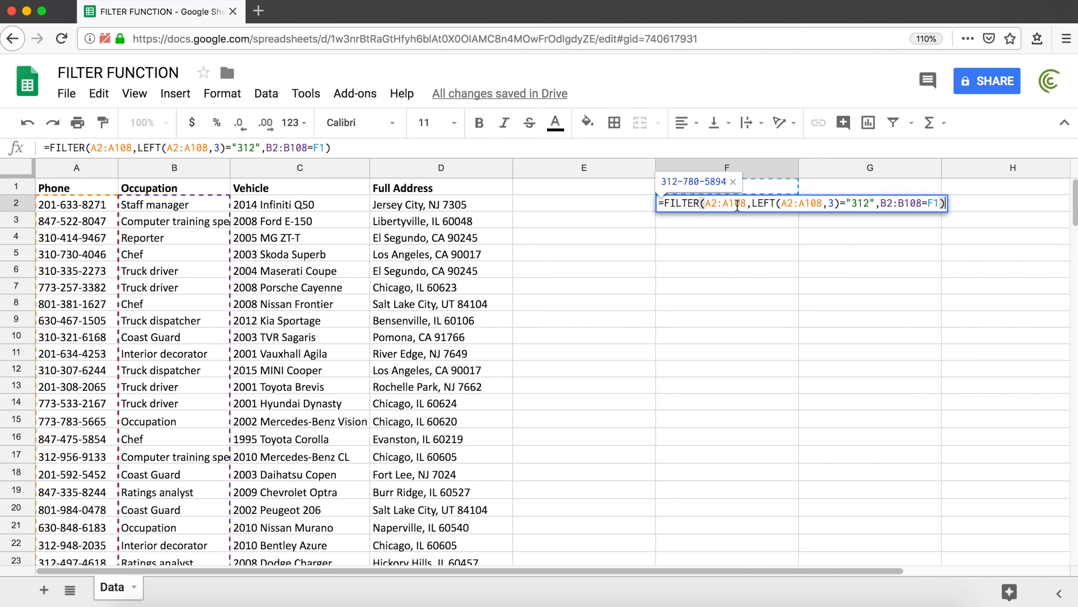
{"action": "left_click", "coordinate": [940, 203]}
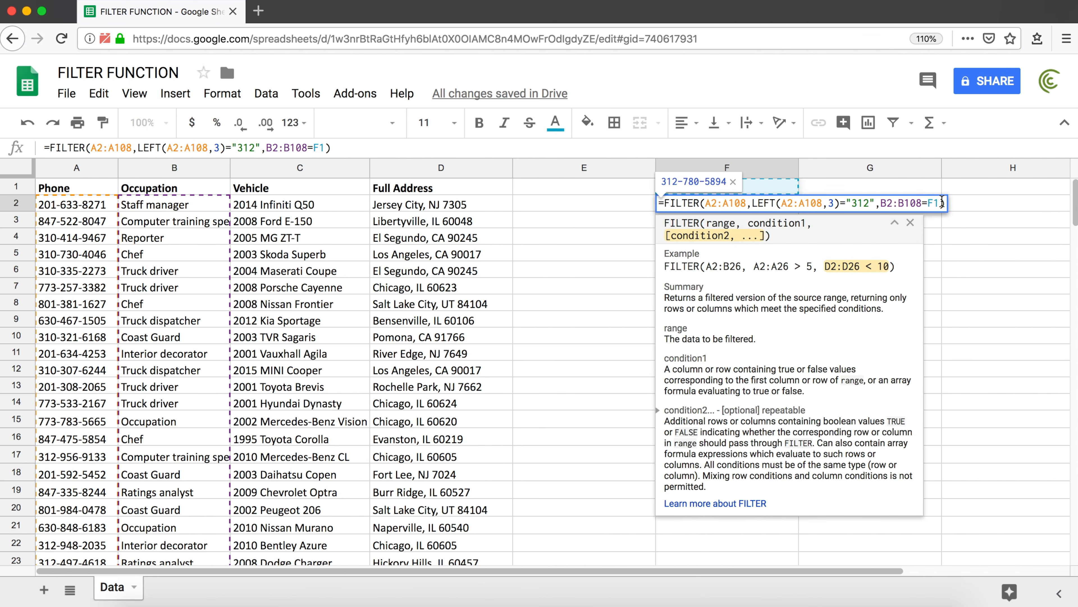
{"action": "type", "text": ","}
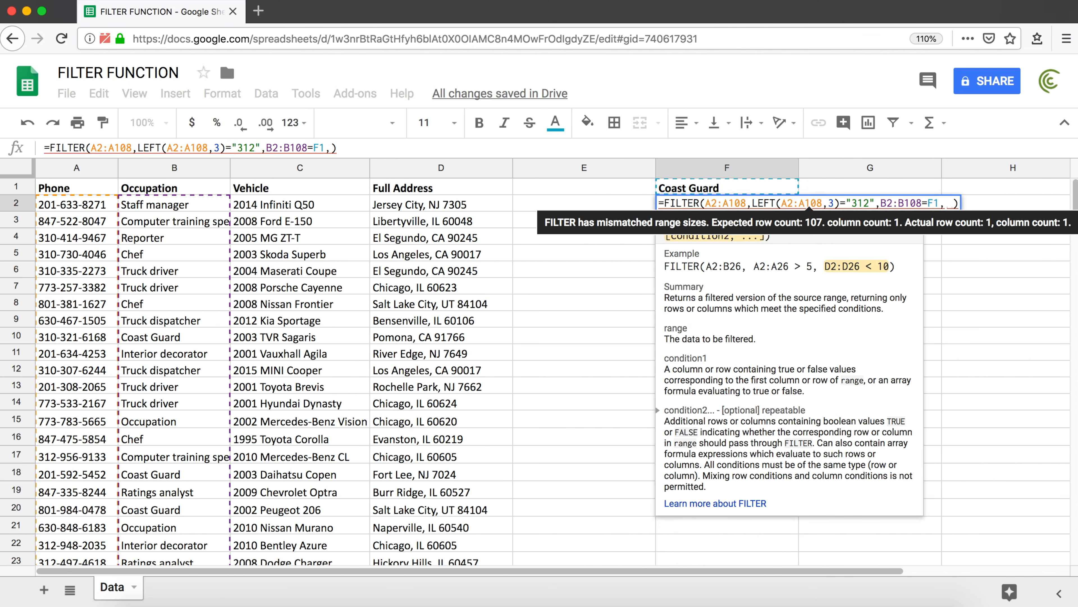
{"action": "key", "text": "Return"}
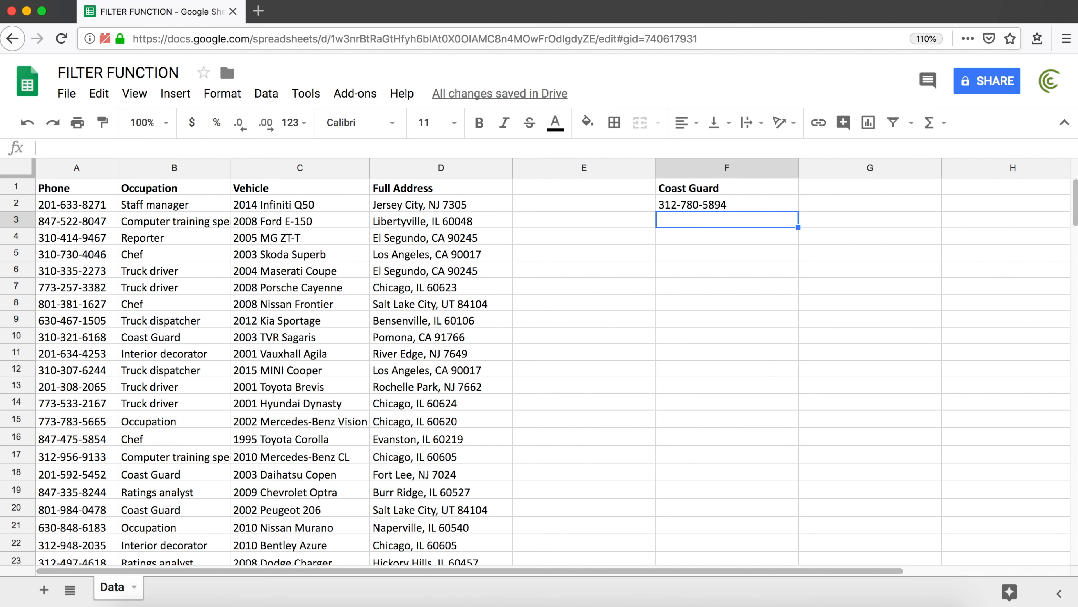
Enter the sample numbers 0, 1, -1 and 43 in cells E2 to E5
{"action": "key", "text": "Up"}
{"action": "key", "text": "Left"}
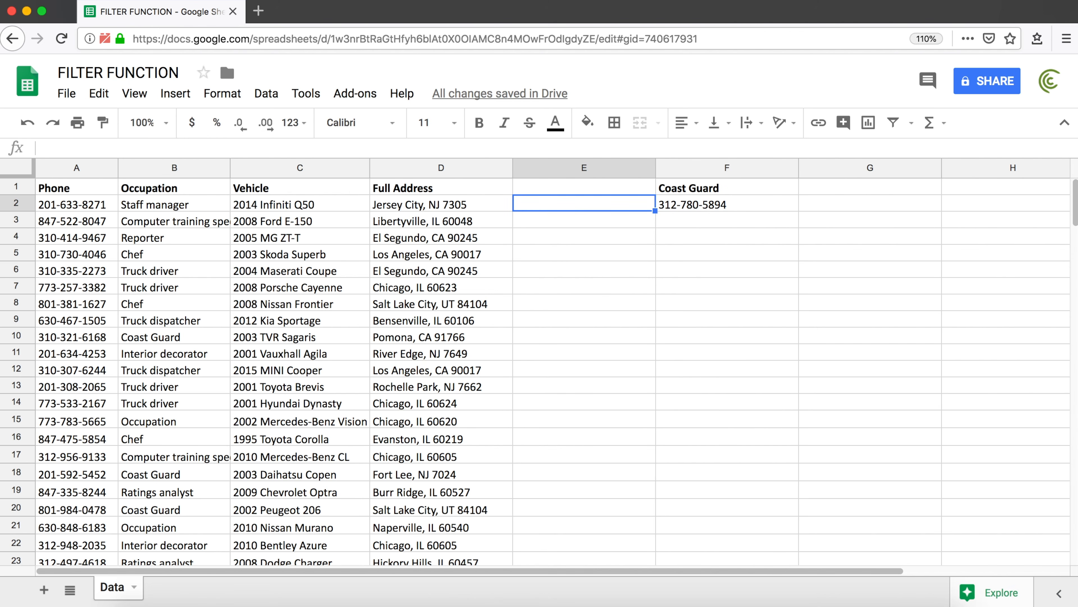
{"action": "type", "text": "0"}
{"action": "key", "text": "Return"}
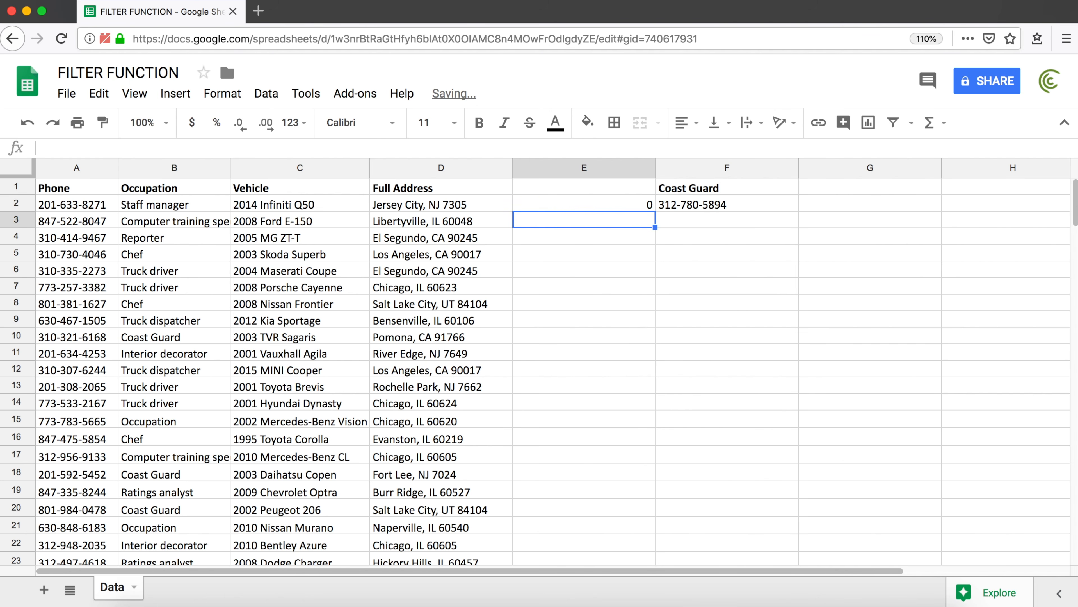
{"action": "type", "text": "1"}
{"action": "key", "text": "Return"}
{"action": "type", "text": "-1"}
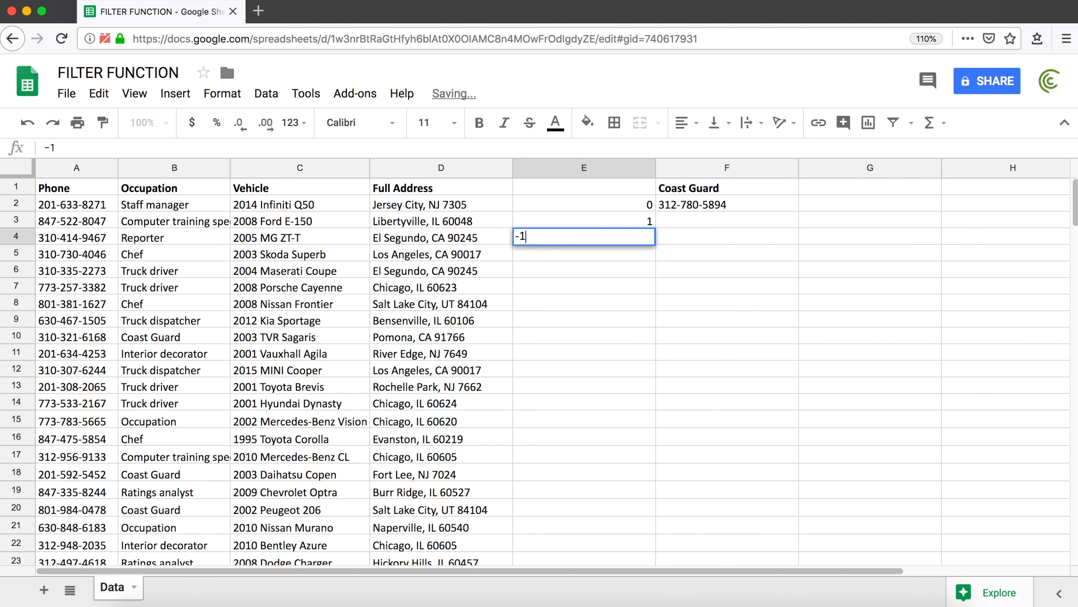
{"action": "key", "text": "Return"}
{"action": "type", "text": "43"}
{"action": "key", "text": "Return"}
{"action": "key", "text": "Up"}
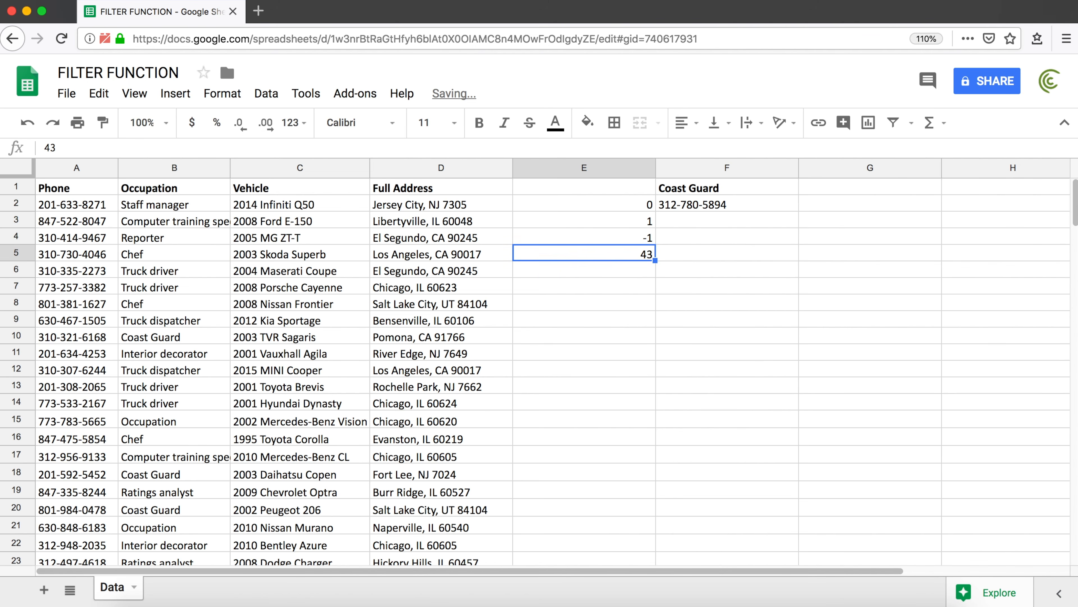
Compare the zero in E2 with the nonzero numbers in E3:E5, and clear the sample numbers from E2:E5
{"action": "left_click", "coordinate": [608, 206]}
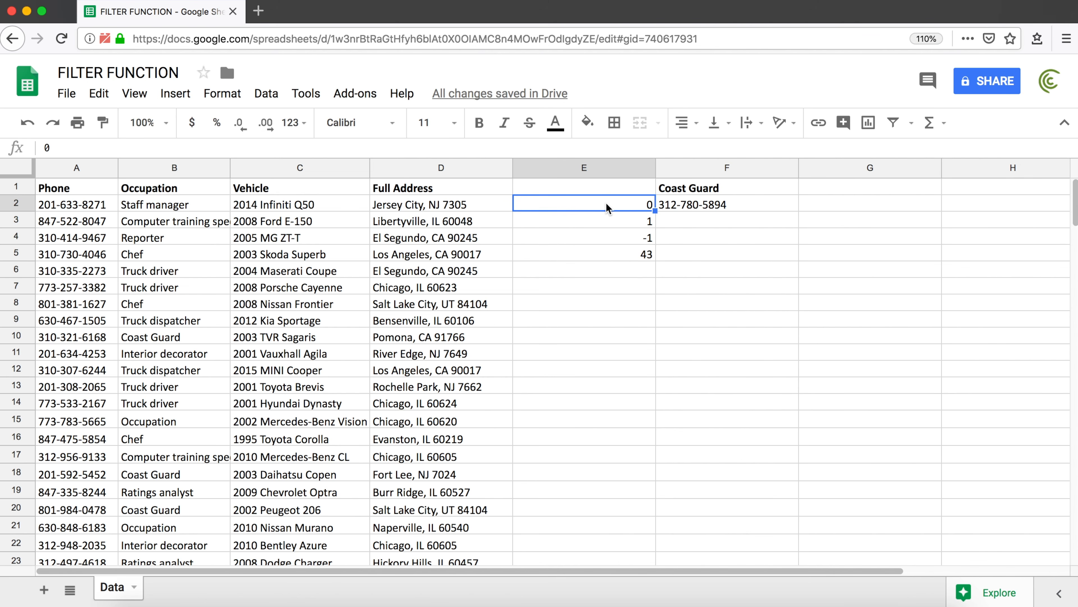
{"action": "left_click_drag", "start_coordinate": [621, 220], "coordinate": [625, 257]}
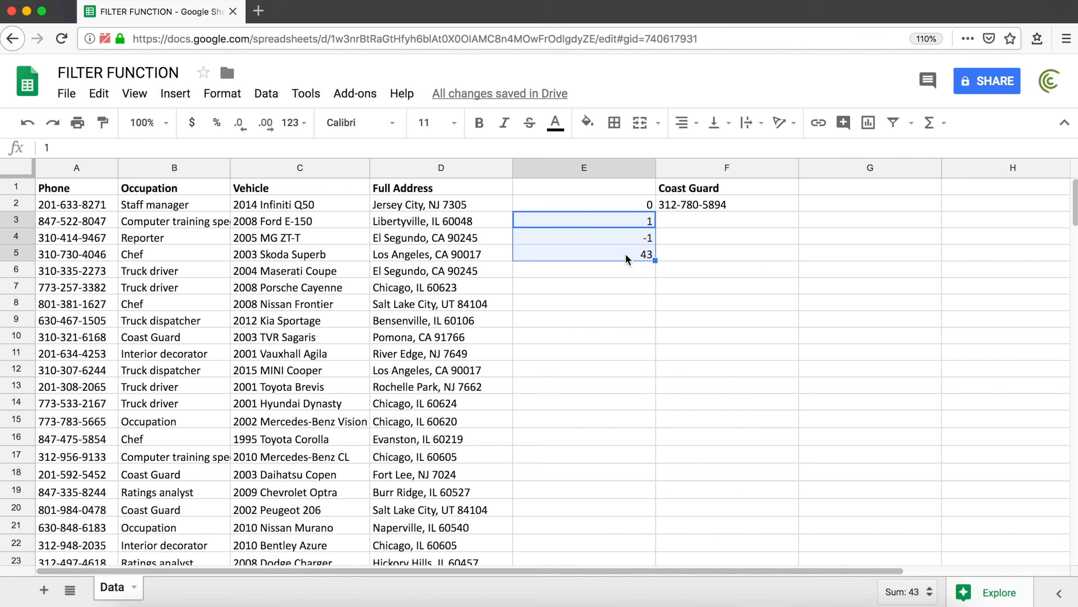
{"action": "left_click", "coordinate": [593, 272]}
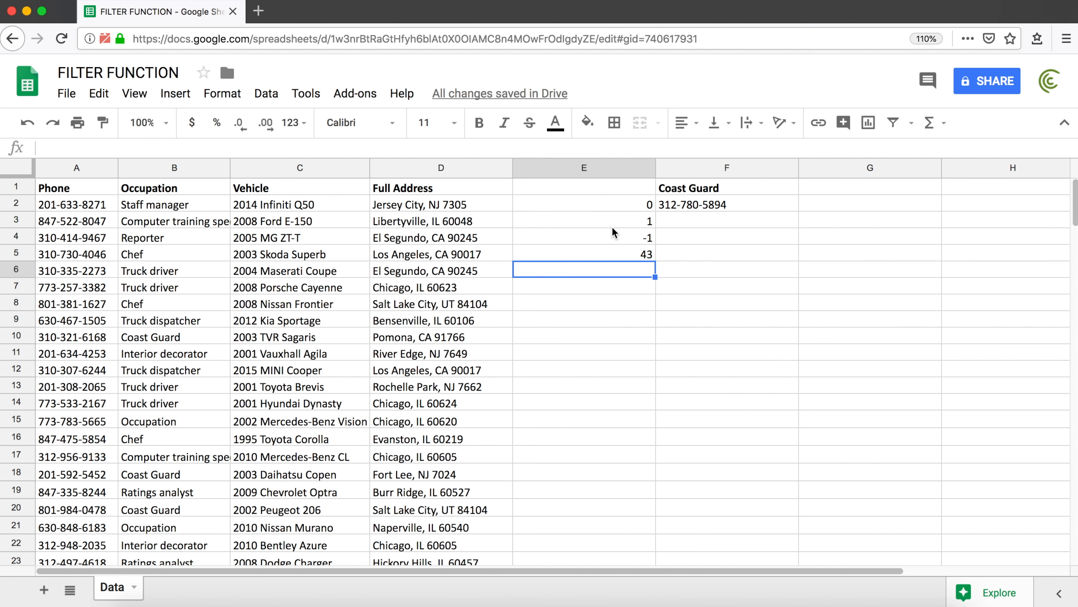
{"action": "left_click_drag", "start_coordinate": [631, 225], "coordinate": [637, 255]}
{"action": "left_click", "coordinate": [631, 207]}
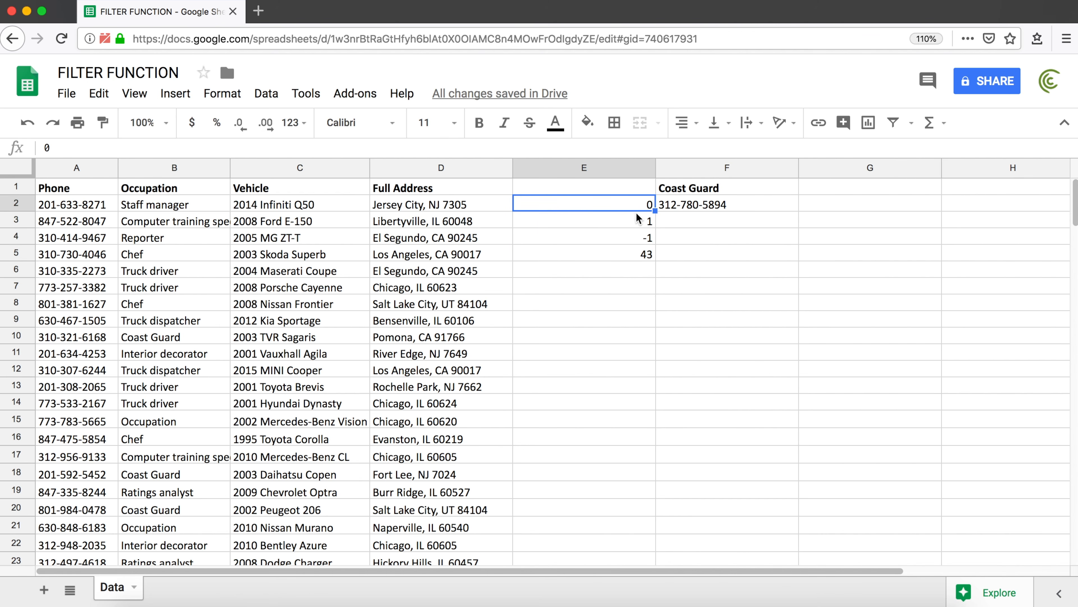
{"action": "left_click_drag", "start_coordinate": [631, 207], "coordinate": [625, 258]}
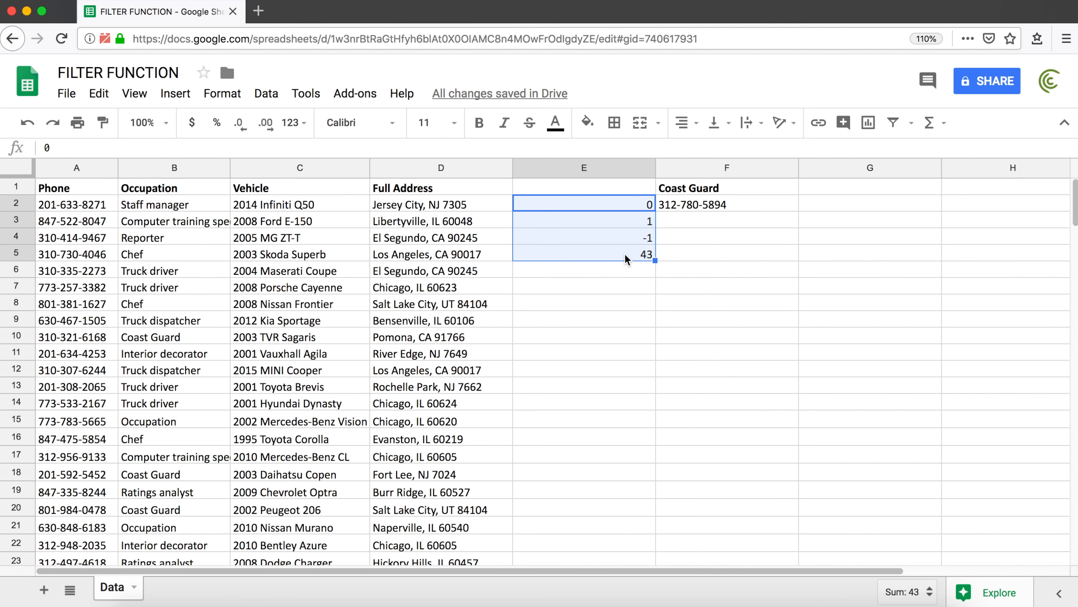
{"action": "key", "text": "Delete"}
Review the "312" area code criterion and the F1 reference in the F2 FILTER formula without changing it
{"action": "left_click", "coordinate": [667, 207]}
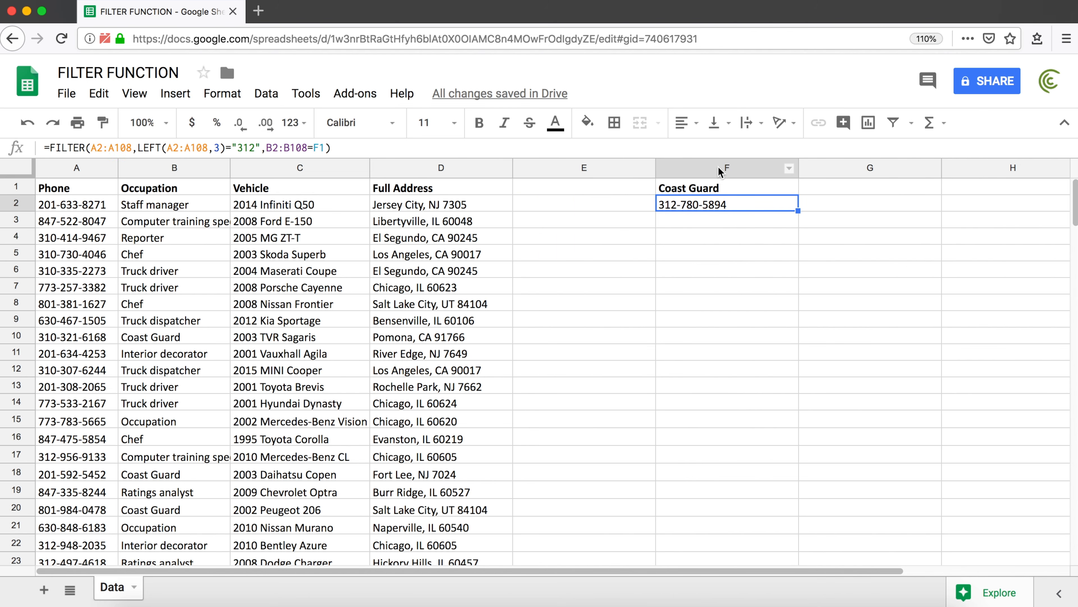
{"action": "double_click", "coordinate": [707, 204]}
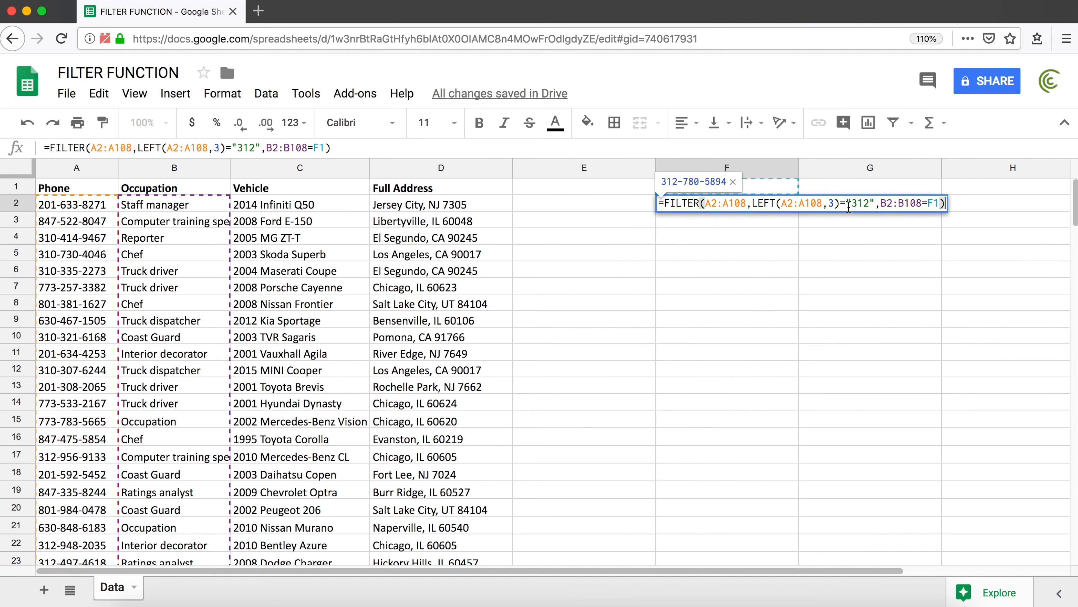
{"action": "double_click", "coordinate": [858, 202]}
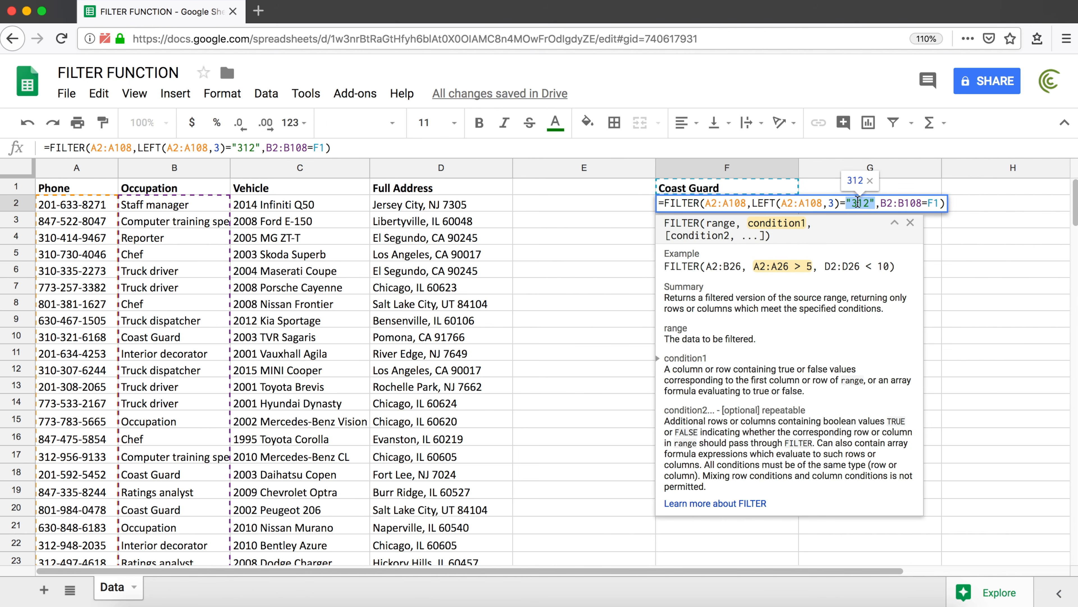
{"action": "double_click", "coordinate": [929, 202]}
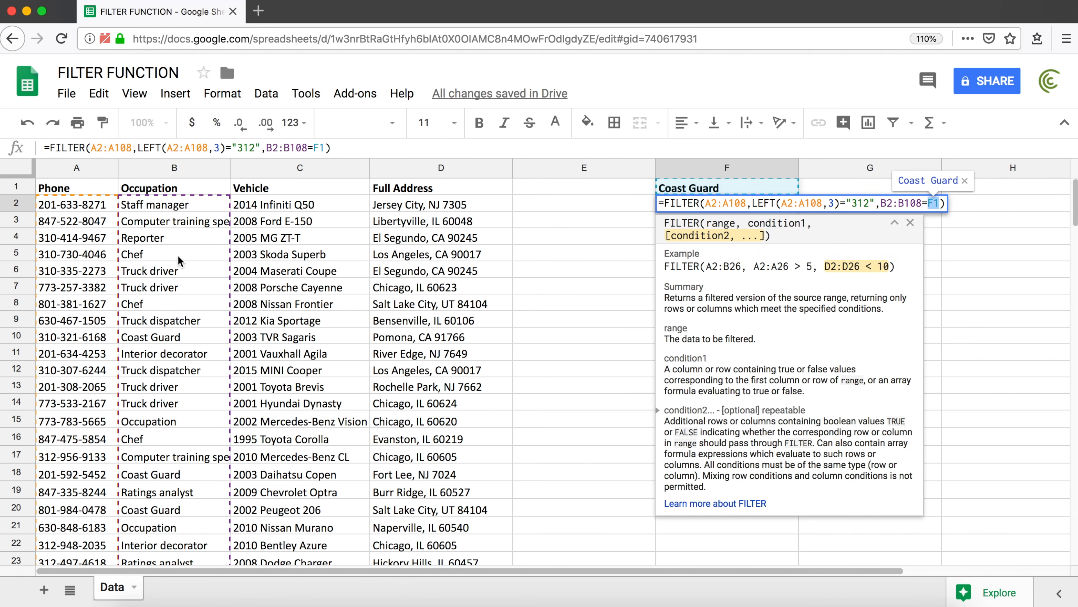
{"action": "key", "text": "Return"}
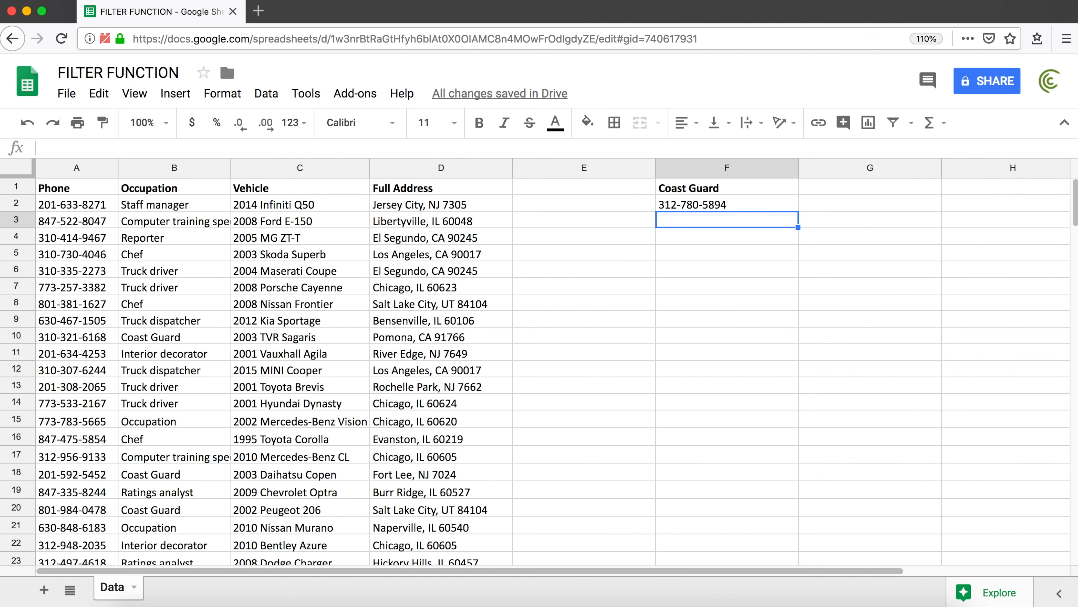
Insert one blank column before the Coast Guard results in column F and inspect the shifted FILTER formula in G2
{"action": "right_click", "coordinate": [700, 169]}
{"action": "left_click", "coordinate": [785, 291]}
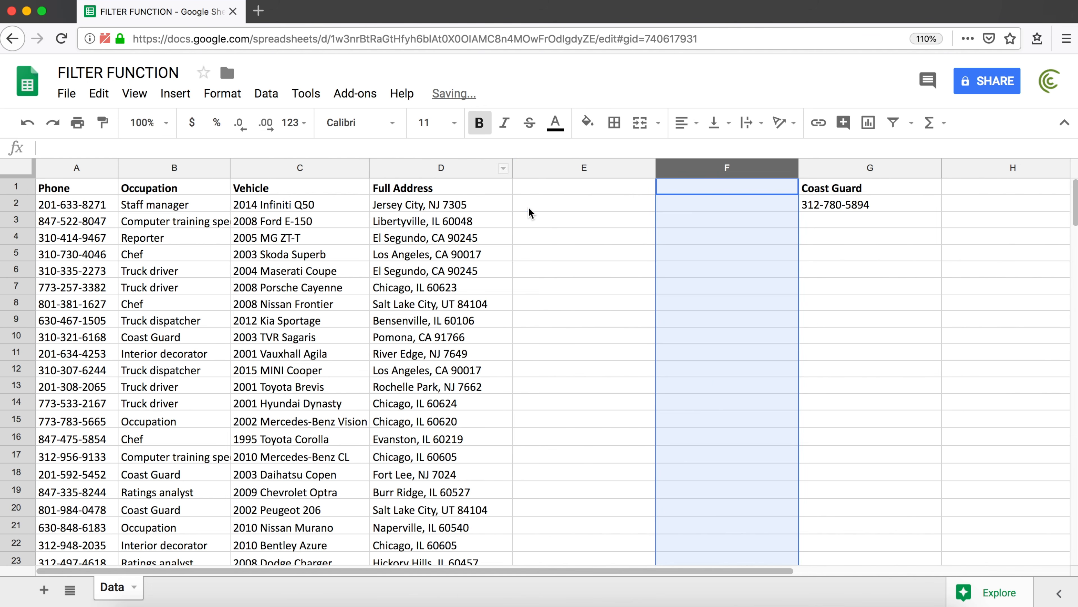
{"action": "left_click", "coordinate": [528, 206]}
{"action": "left_click", "coordinate": [834, 207]}
{"action": "double_click", "coordinate": [834, 207]}
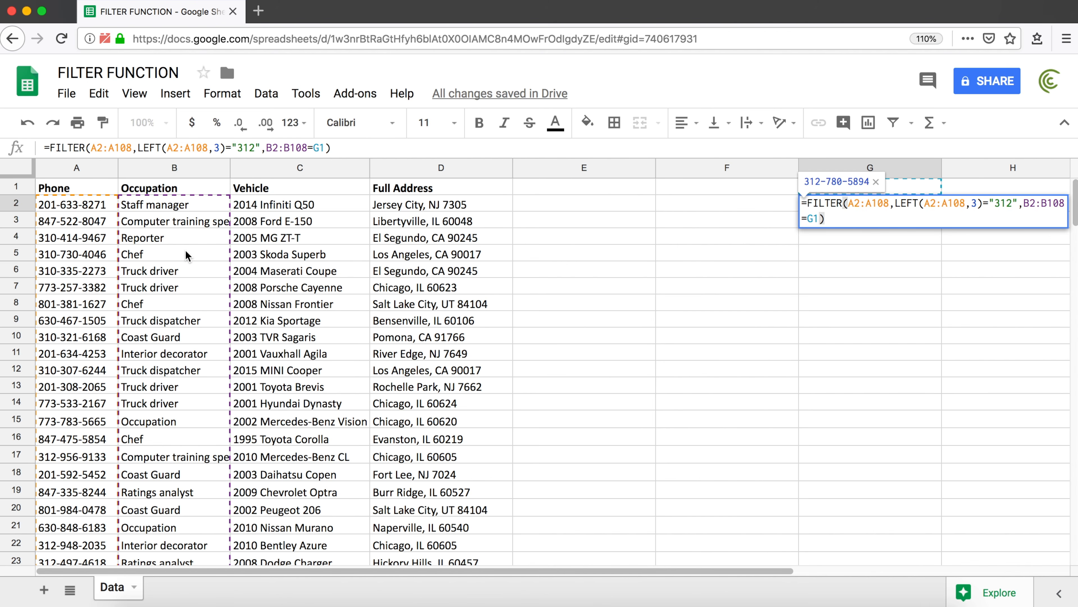
{"action": "key", "text": "Escape"}
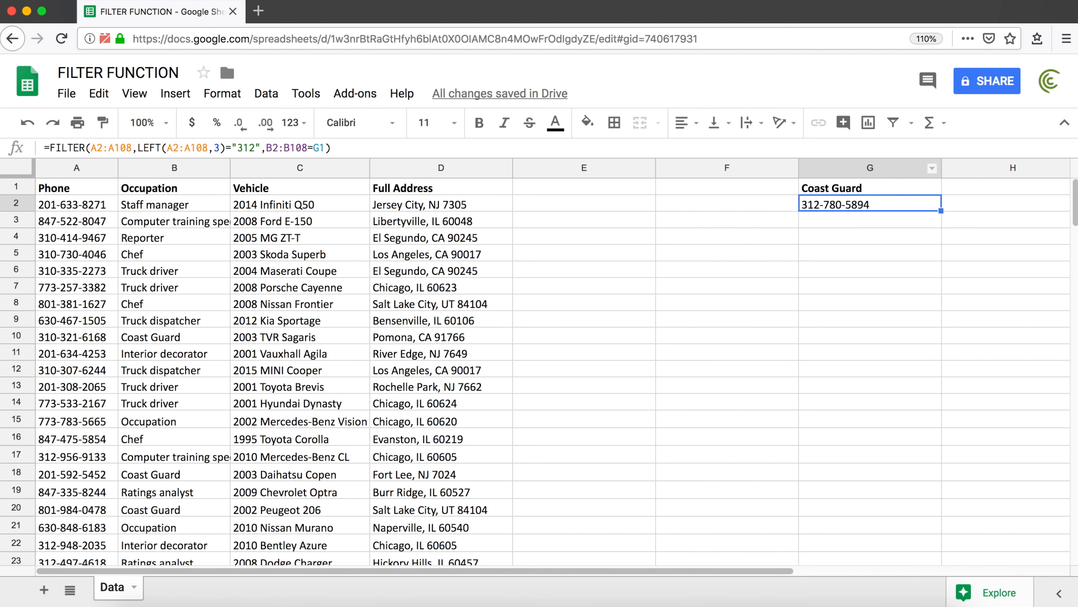
Examine the records in rows 2 and 4, and delete column G with the Coast Guard criterion and its FILTER formula
{"action": "left_click", "coordinate": [862, 165]}
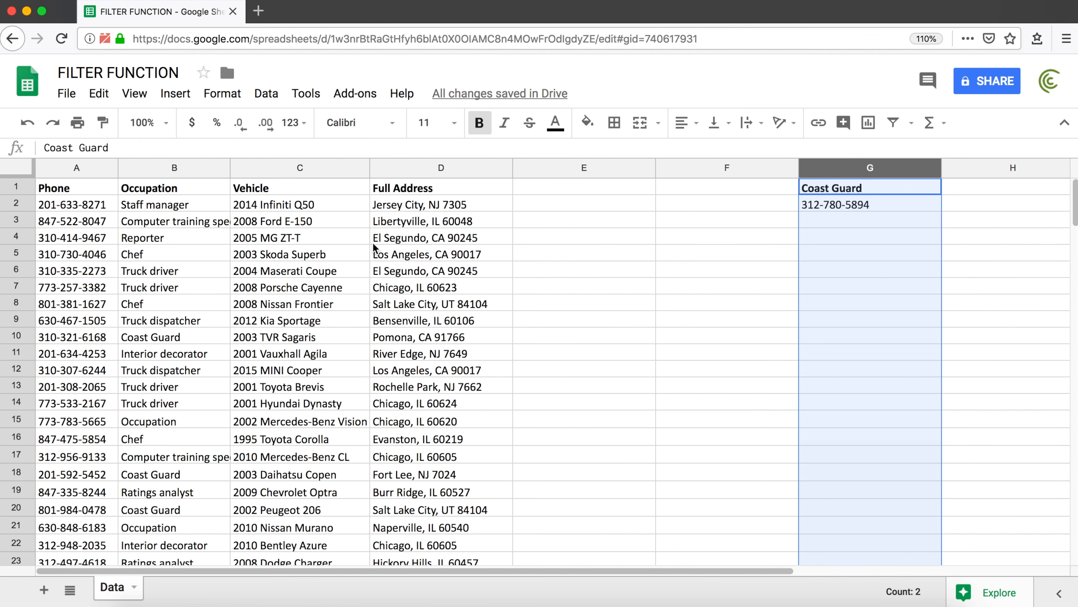
{"action": "left_click_drag", "start_coordinate": [80, 206], "coordinate": [479, 204]}
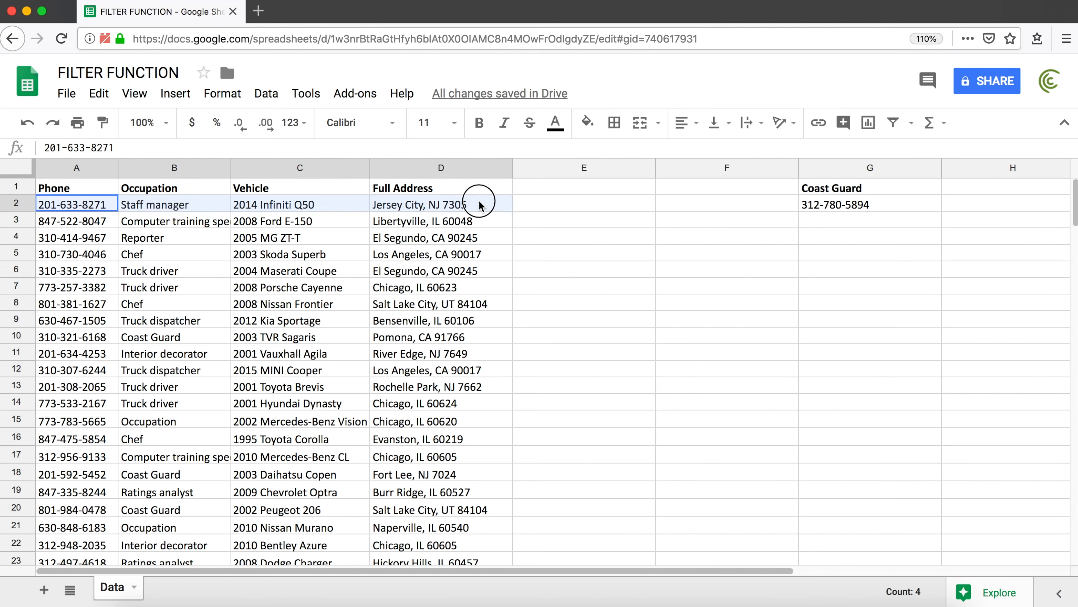
{"action": "left_click", "coordinate": [109, 242]}
{"action": "left_click_drag", "start_coordinate": [110, 243], "coordinate": [489, 238]}
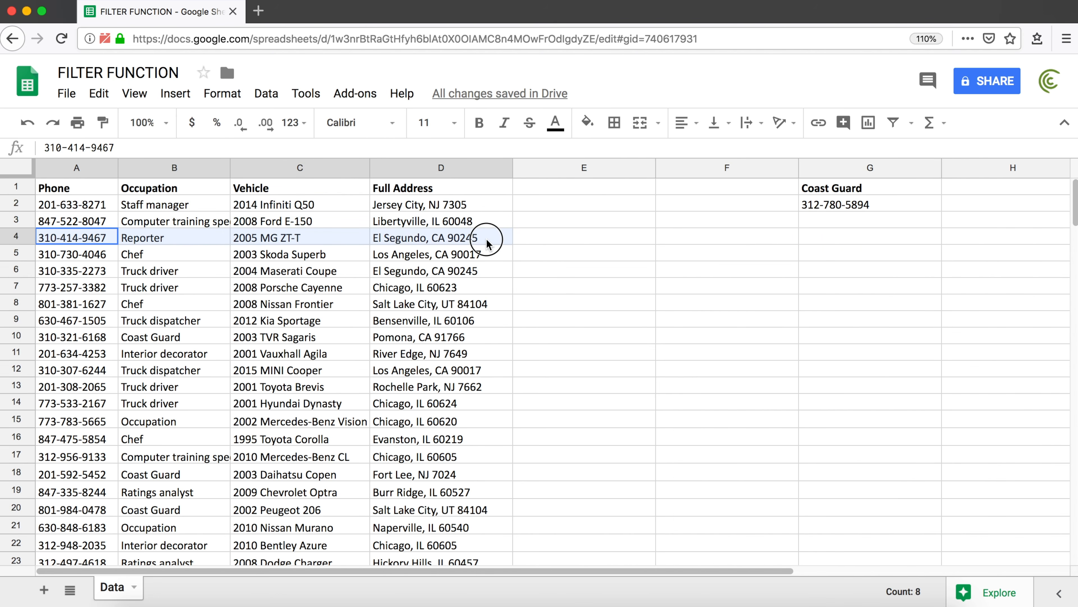
{"action": "right_click", "coordinate": [836, 164]}
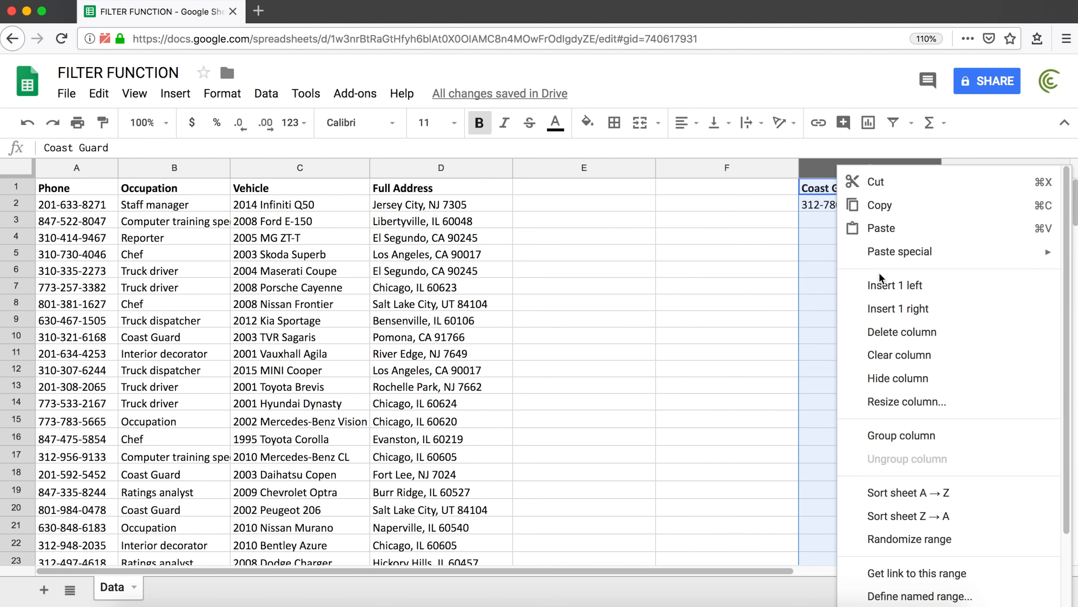
{"action": "left_click", "coordinate": [887, 332]}
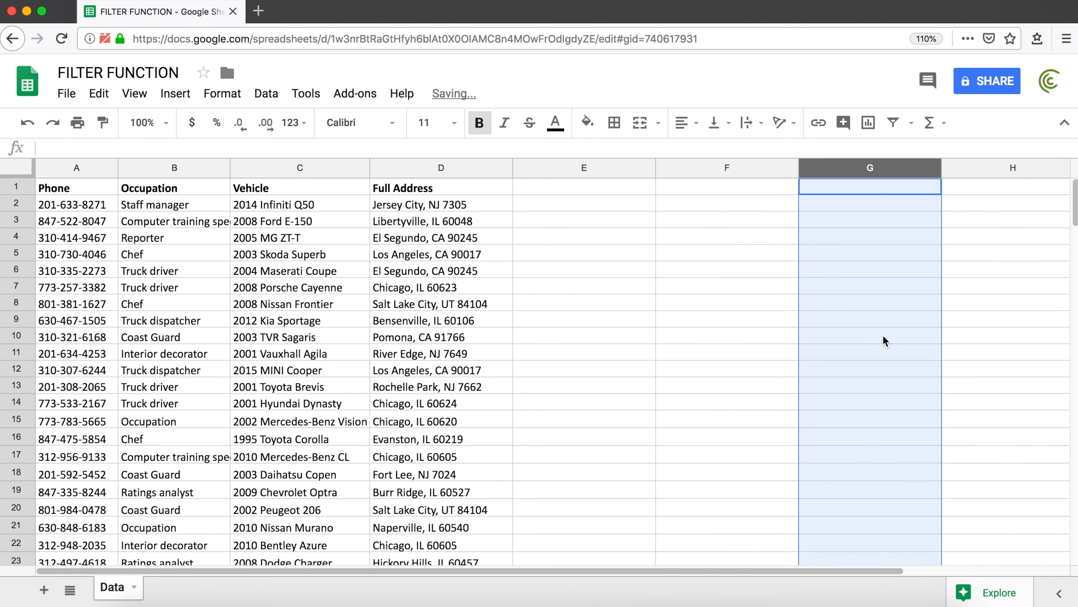
Start an OR formula in cell E2 with B2:B108="reporter" as its first logical expression
{"action": "left_click", "coordinate": [528, 203]}
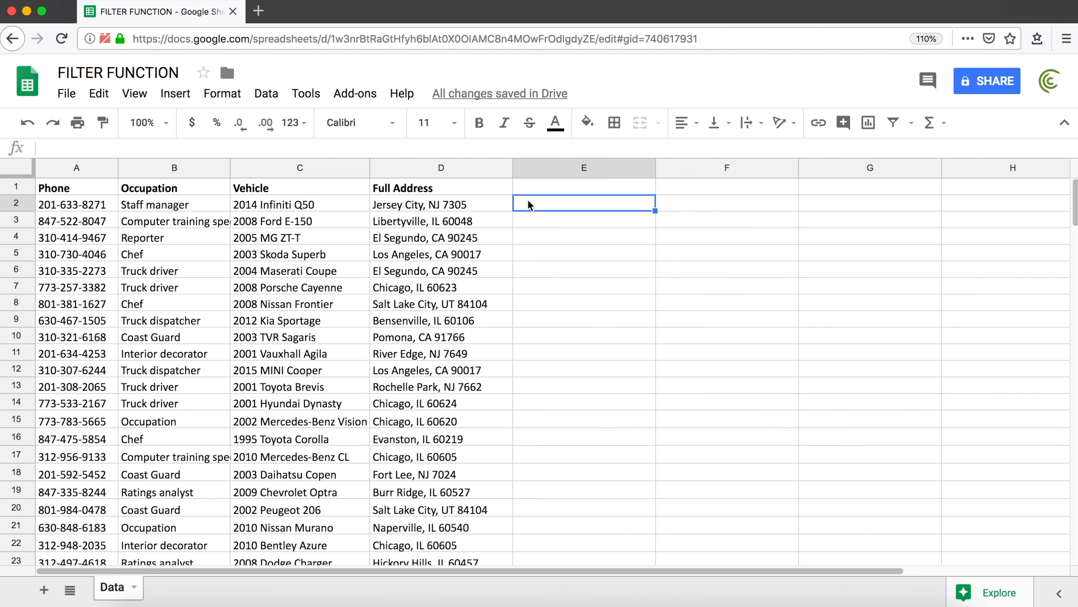
{"action": "type", "text": "="}
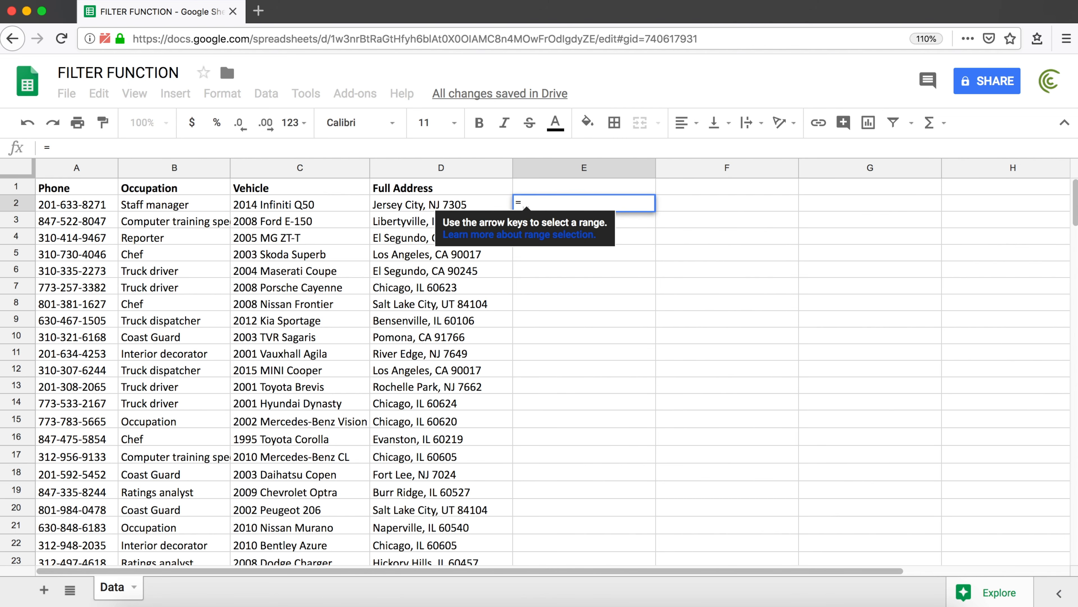
{"action": "type", "text": "OR("}
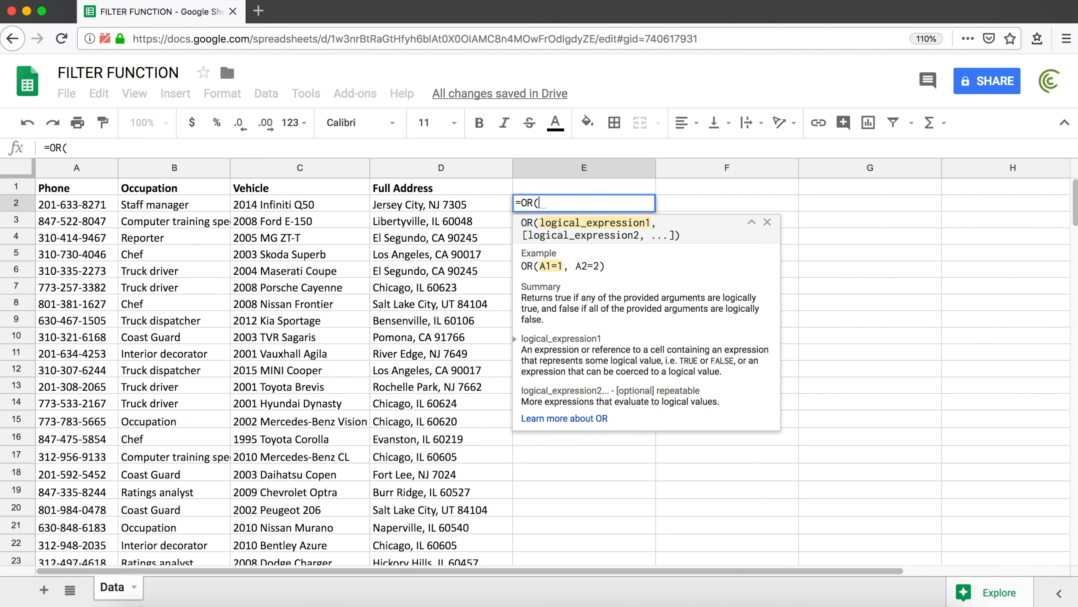
{"action": "left_click", "coordinate": [171, 208]}
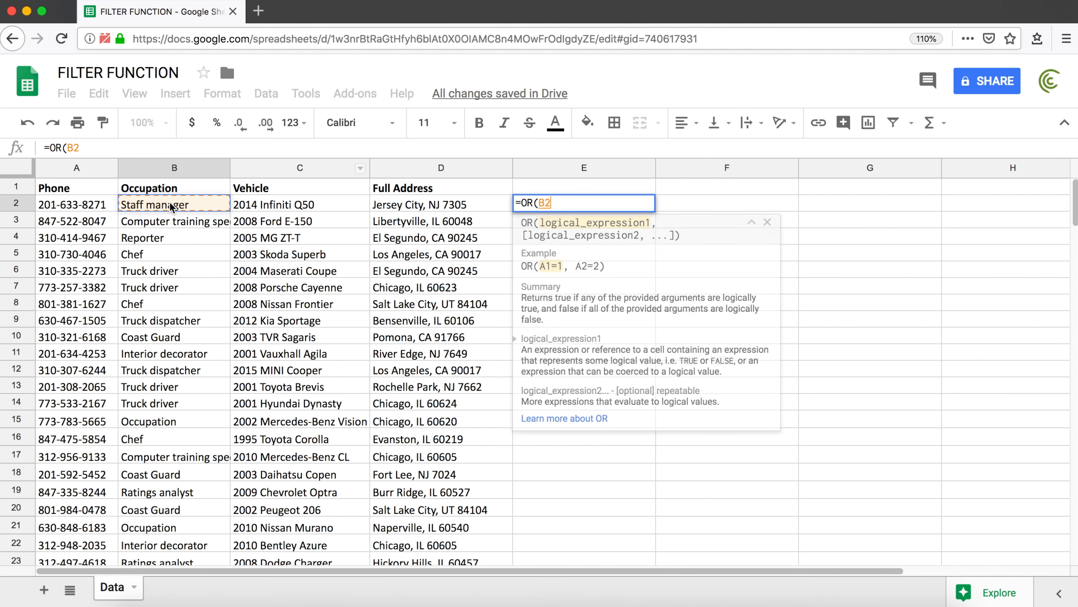
{"action": "key", "text": "super+shift+Down"}
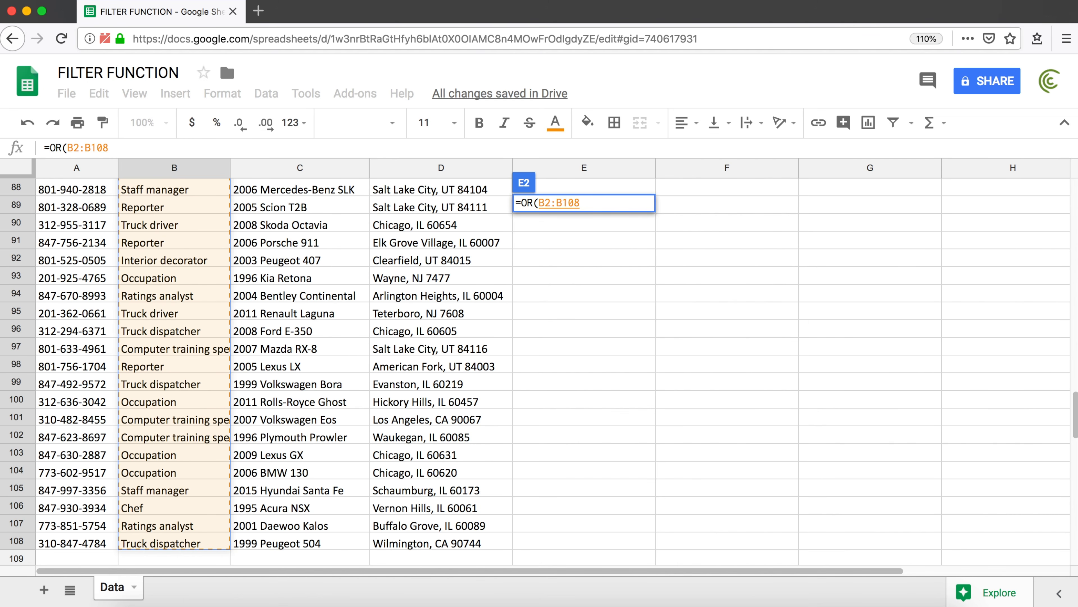
{"action": "type", "text": "=\"re"}
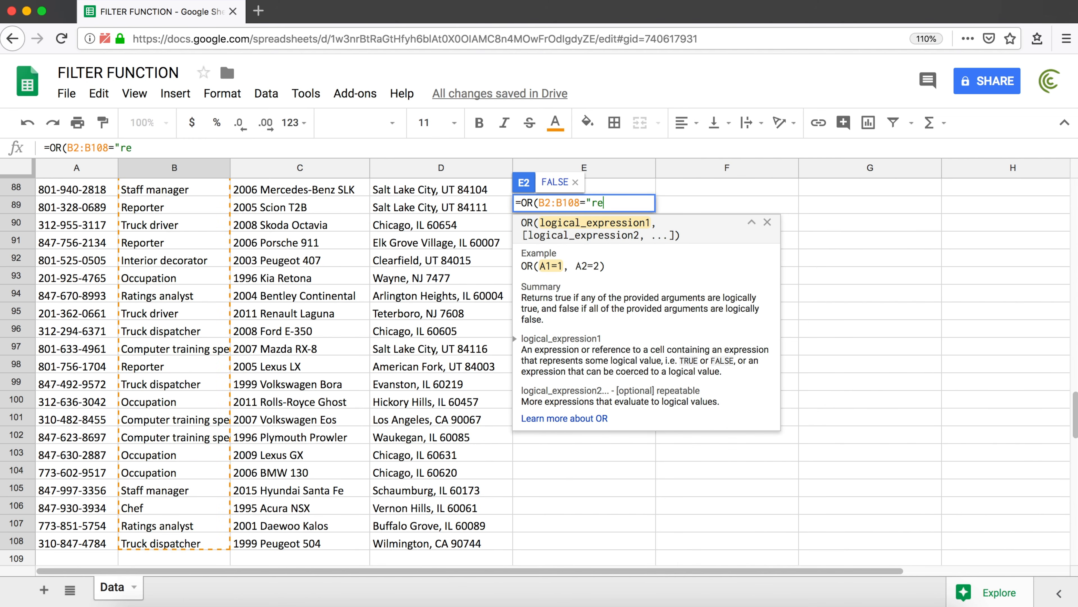
{"action": "type", "text": "porter\","}
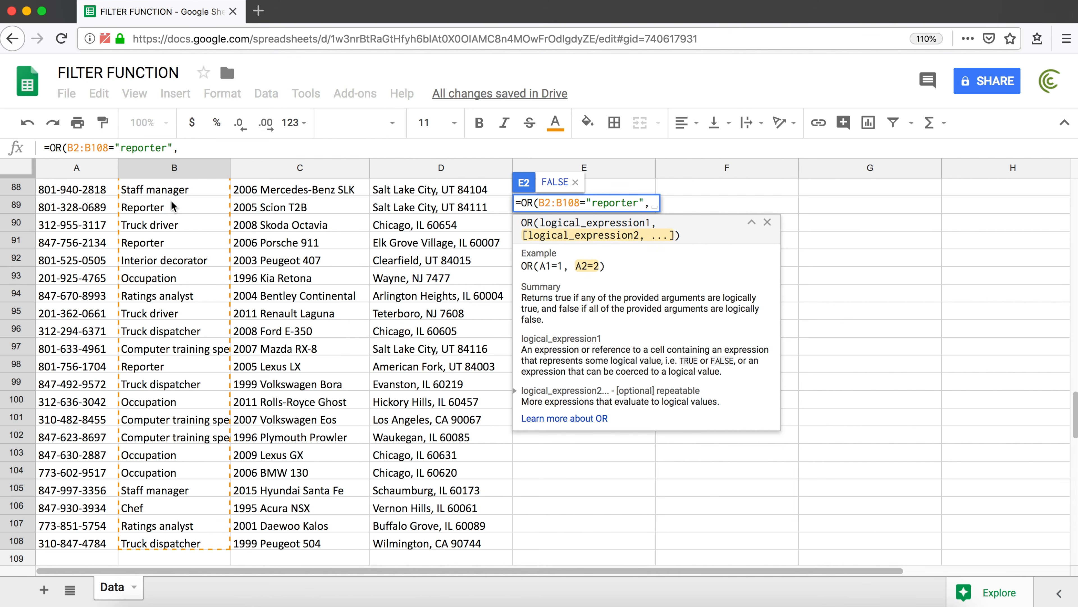
Complete the OR formula in E2 with B2:B108="Truck Driver" as its second logical expression
{"action": "left_click_drag", "start_coordinate": [1074, 414], "coordinate": [1074, 200]}
{"action": "left_click", "coordinate": [149, 205]}
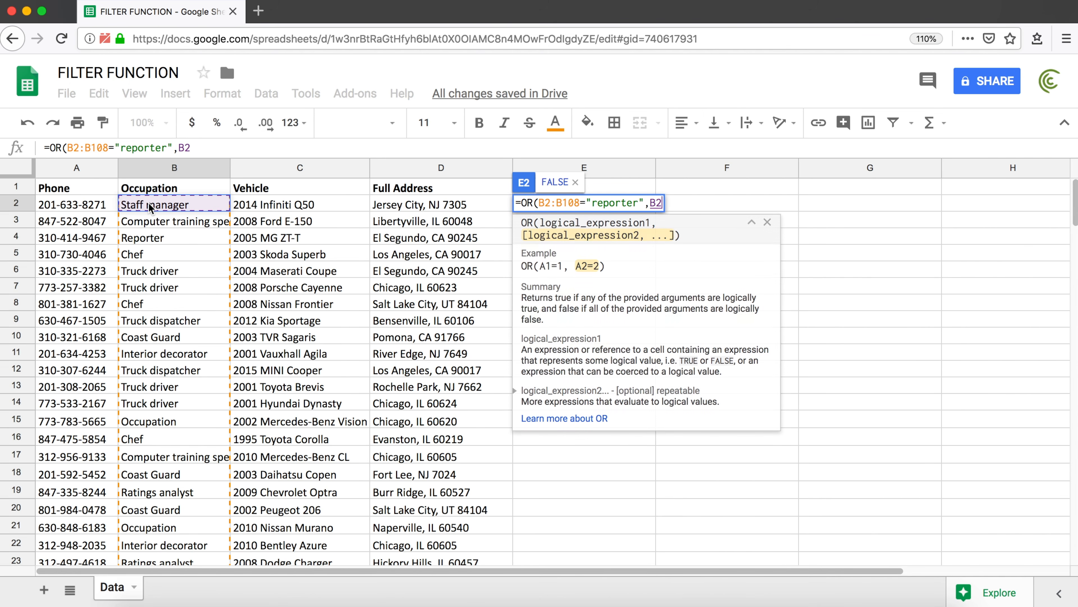
{"action": "key", "text": "super+shift+Down"}
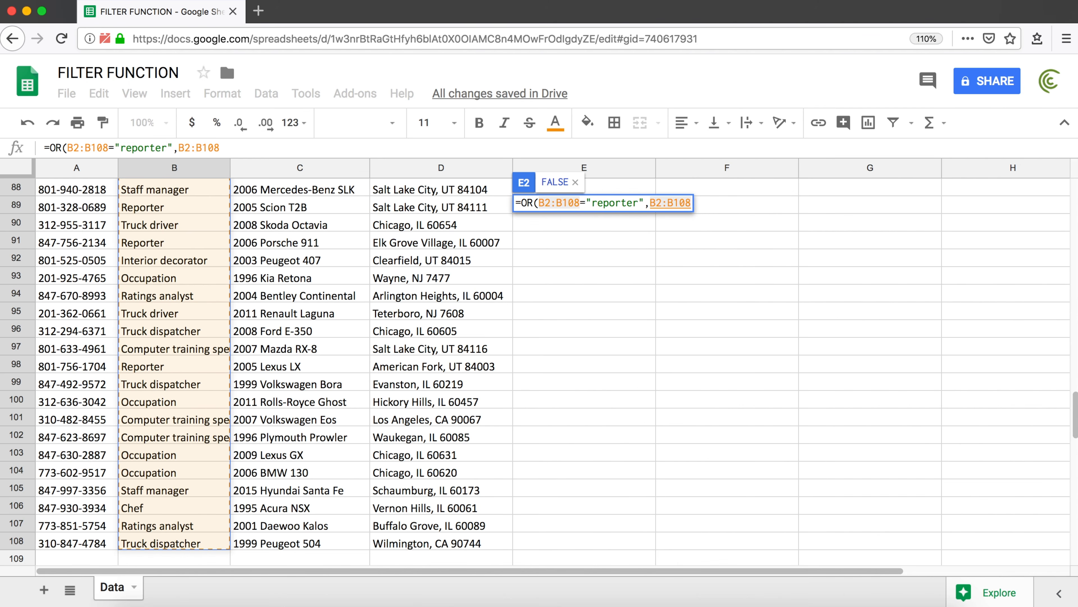
{"action": "type", "text": "="}
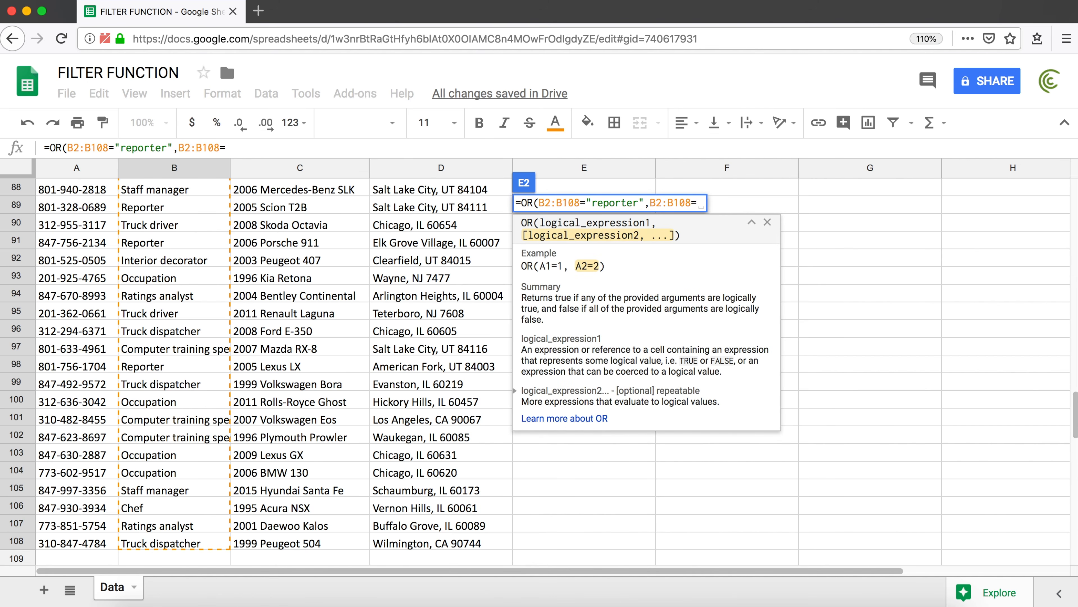
{"action": "type", "text": "\""}
{"action": "type", "text": "Truck"}
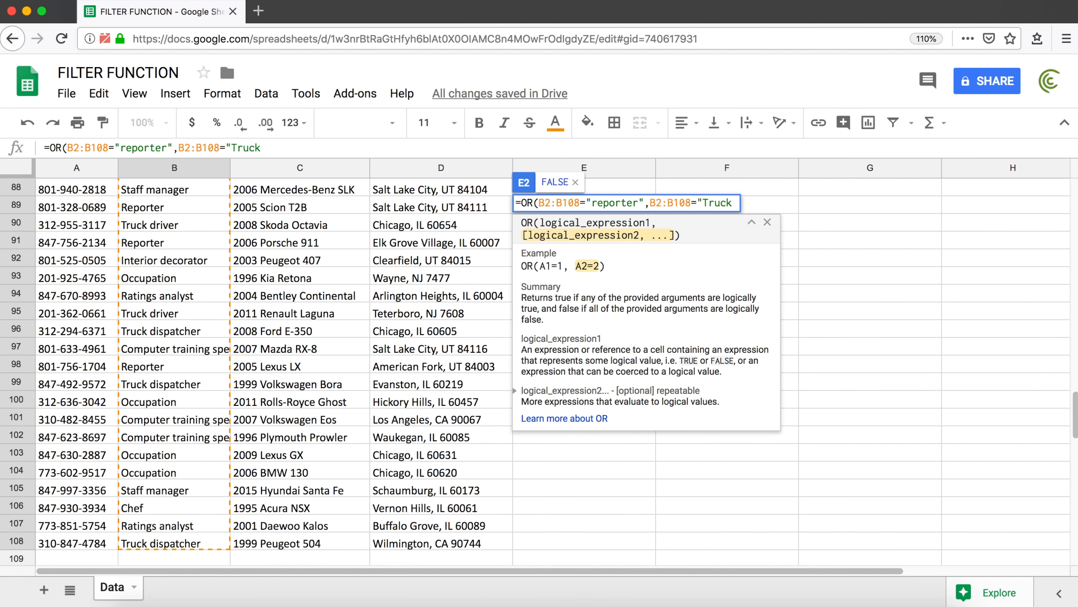
{"action": "type", "text": " Driver:"}
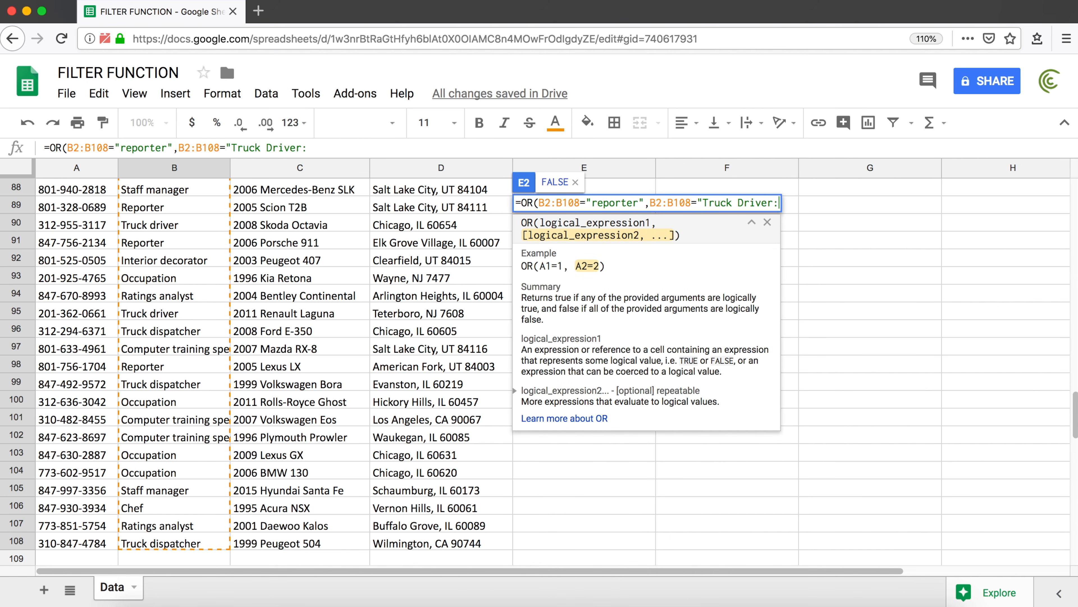
{"action": "key", "text": "BackSpace"}
{"action": "type", "text": "\")"}
{"action": "key", "text": "Return"}
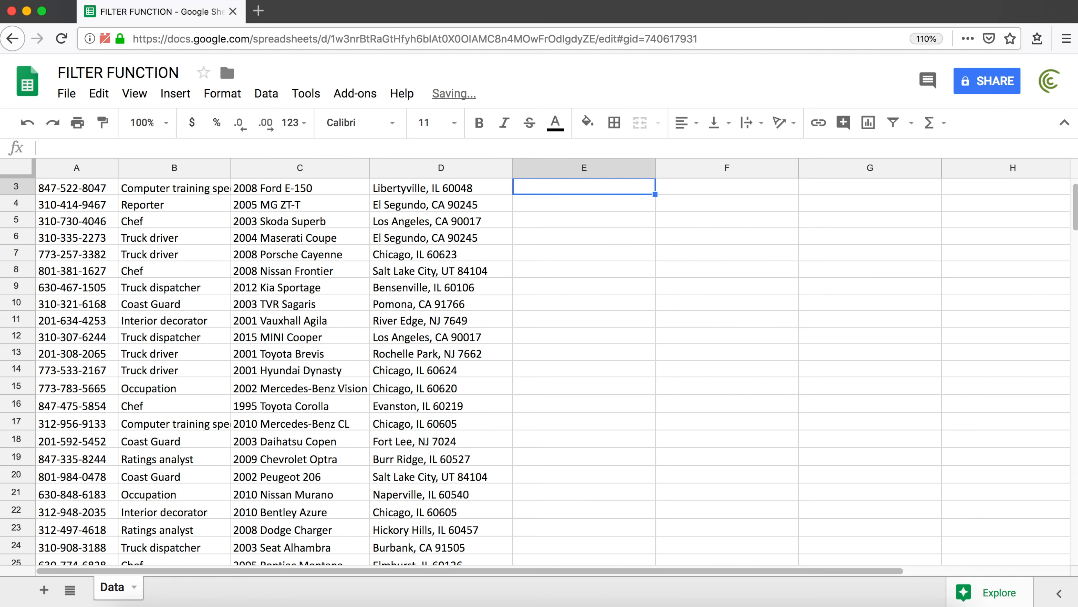
Wrap the OR formula in E2 in an ARRAYFORMULA function
{"action": "scroll", "coordinate": [205, 246], "scroll_direction": "up", "scroll_amount": 1}
{"action": "double_click", "coordinate": [560, 204]}
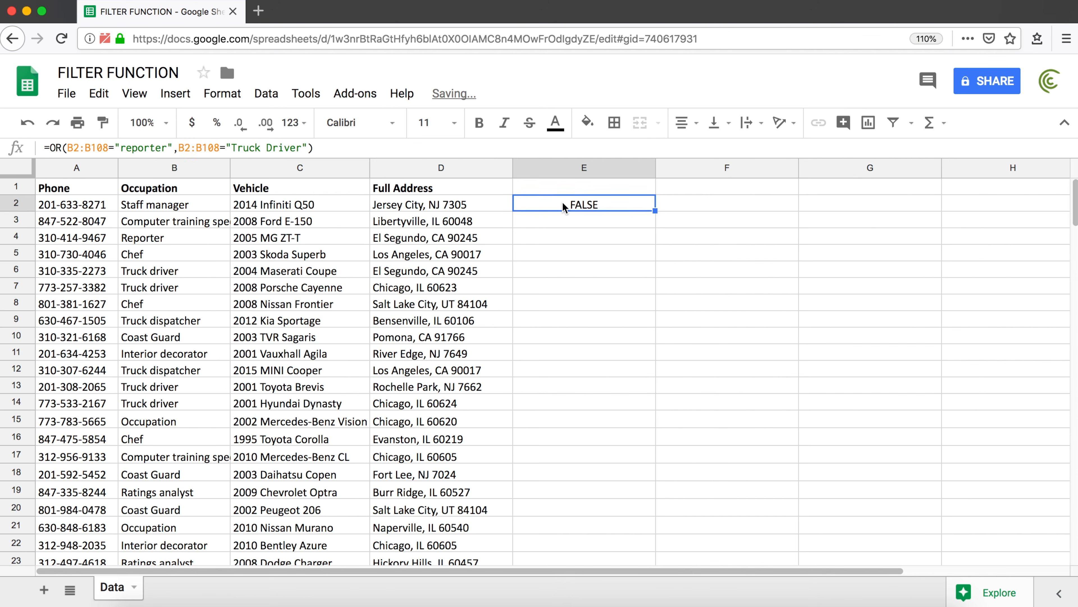
{"action": "left_click", "coordinate": [520, 204]}
{"action": "type", "text": "array"}
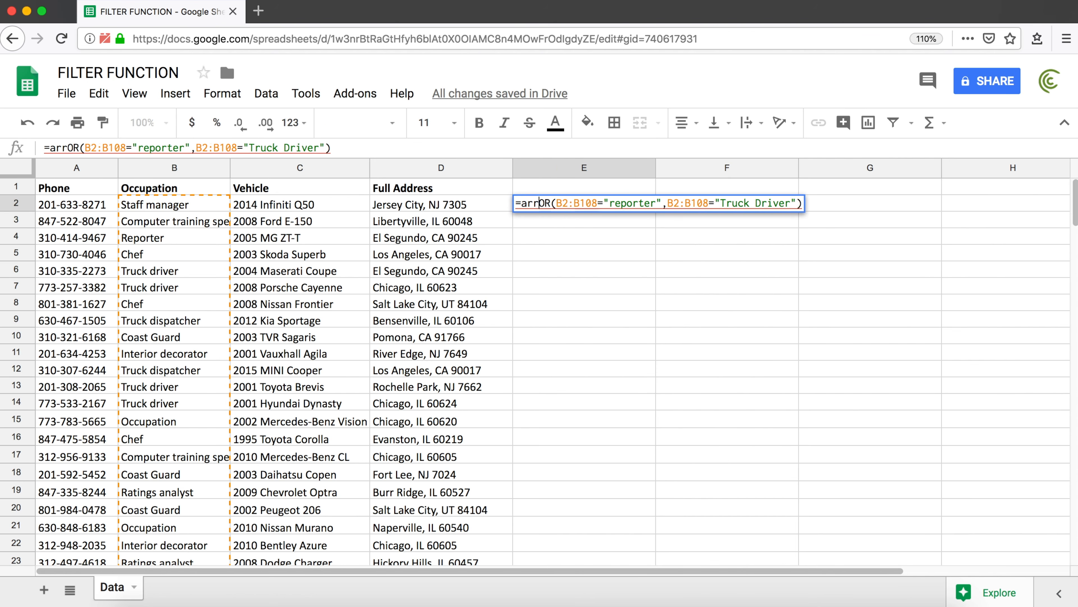
{"action": "type", "text": "fo"}
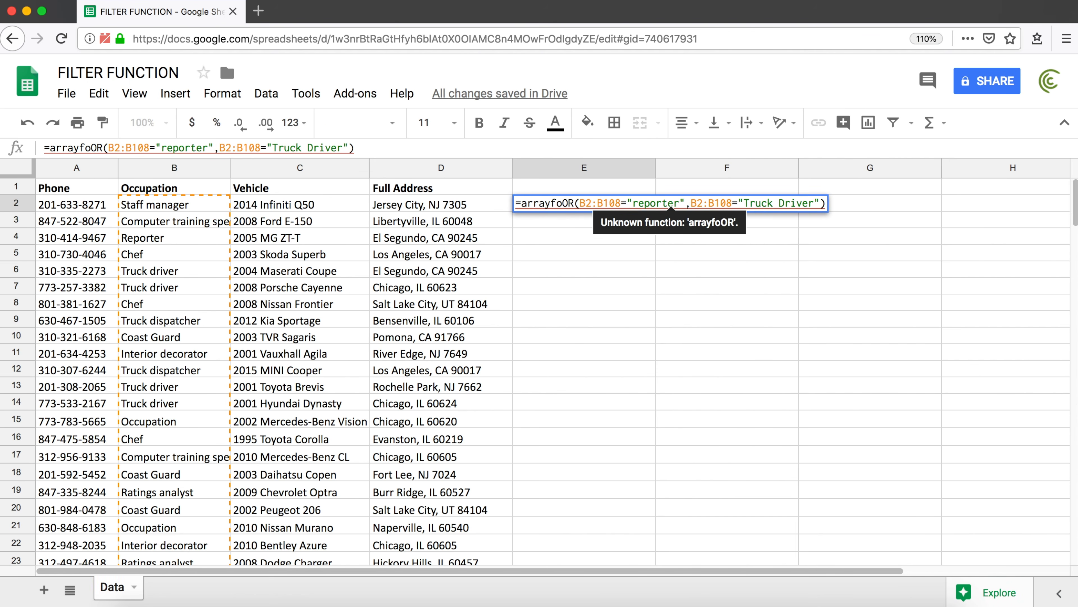
{"action": "type", "text": "rmula("}
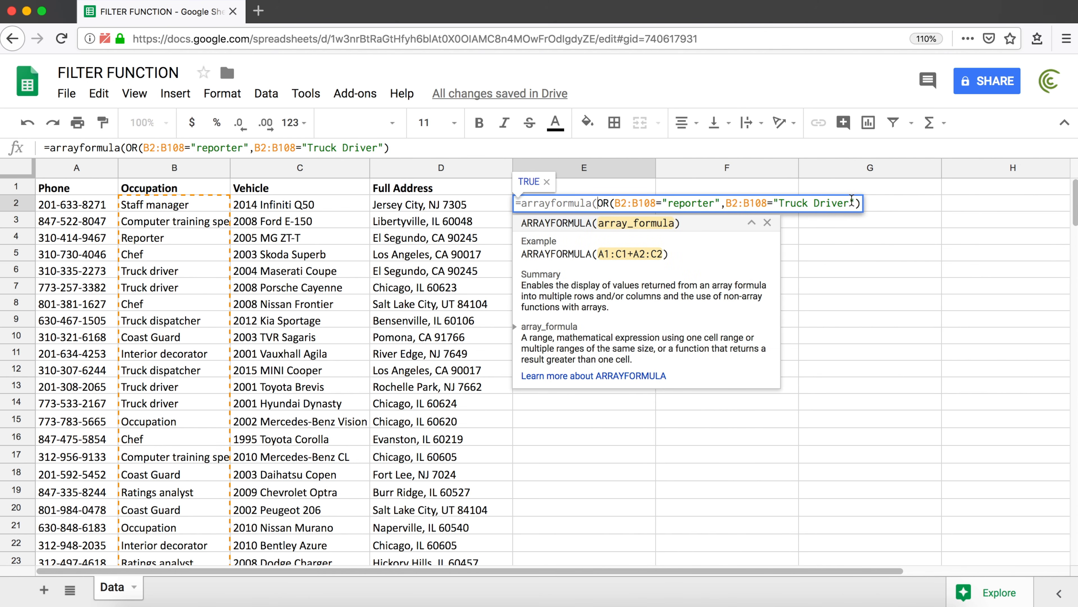
{"action": "left_click", "coordinate": [861, 206]}
{"action": "type", "text": ")"}
{"action": "key", "text": "Return"}
{"action": "left_click", "coordinate": [625, 210]}
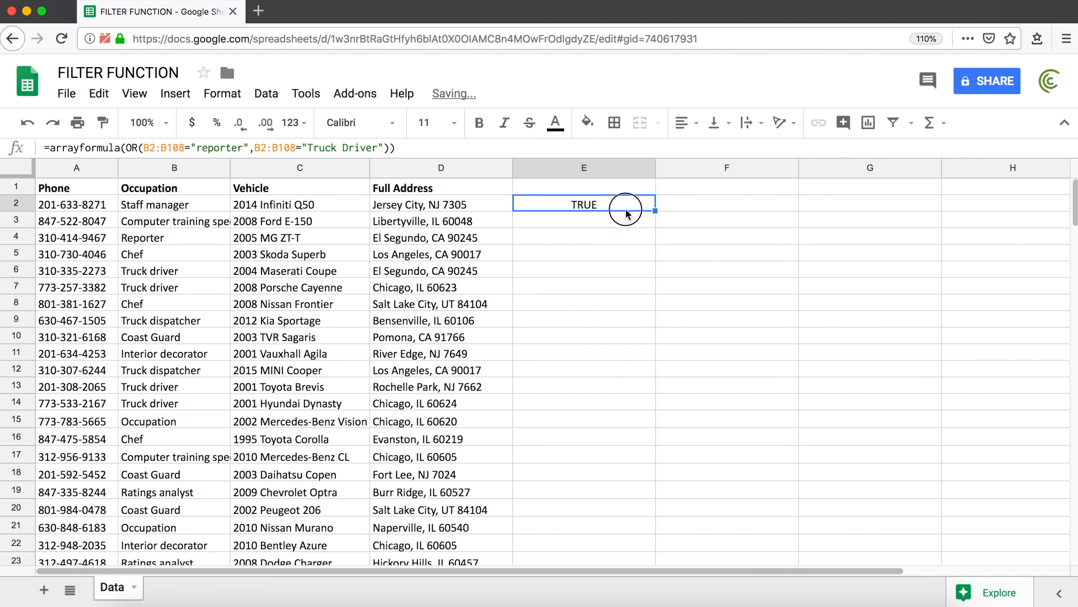
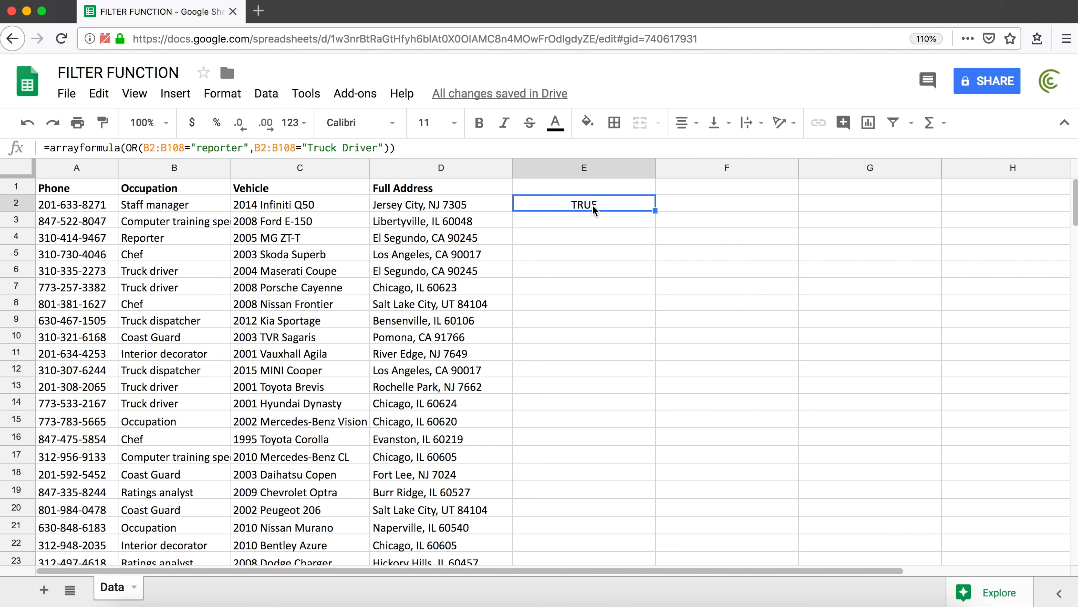
Examine the cells E2:E17 and the OR function inside the E2 array formula without changing it
{"action": "left_click_drag", "start_coordinate": [593, 207], "coordinate": [598, 453]}
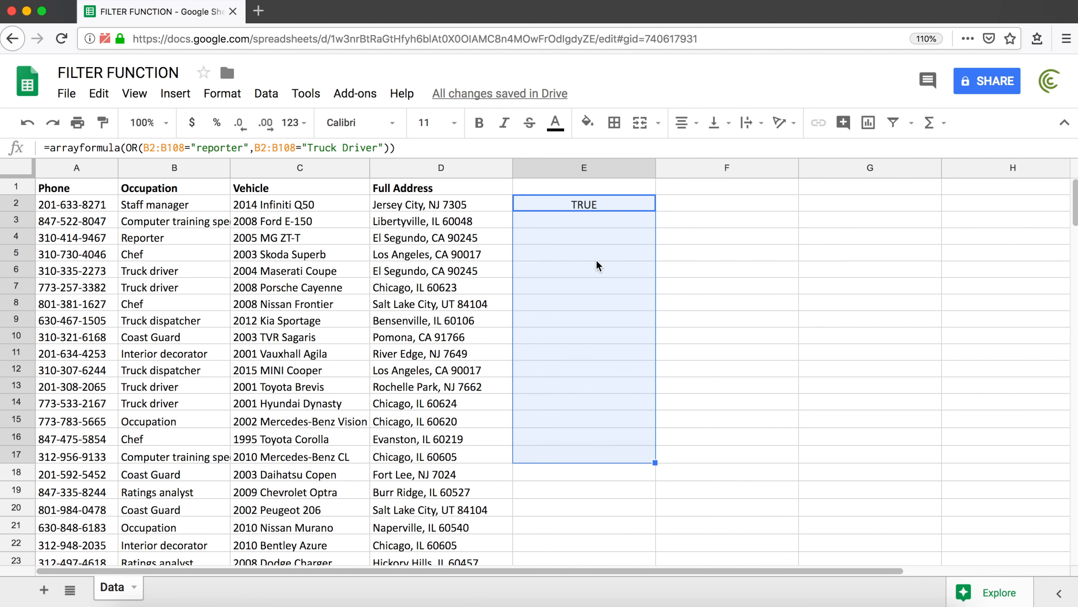
{"action": "left_click", "coordinate": [590, 205]}
{"action": "double_click", "coordinate": [590, 204]}
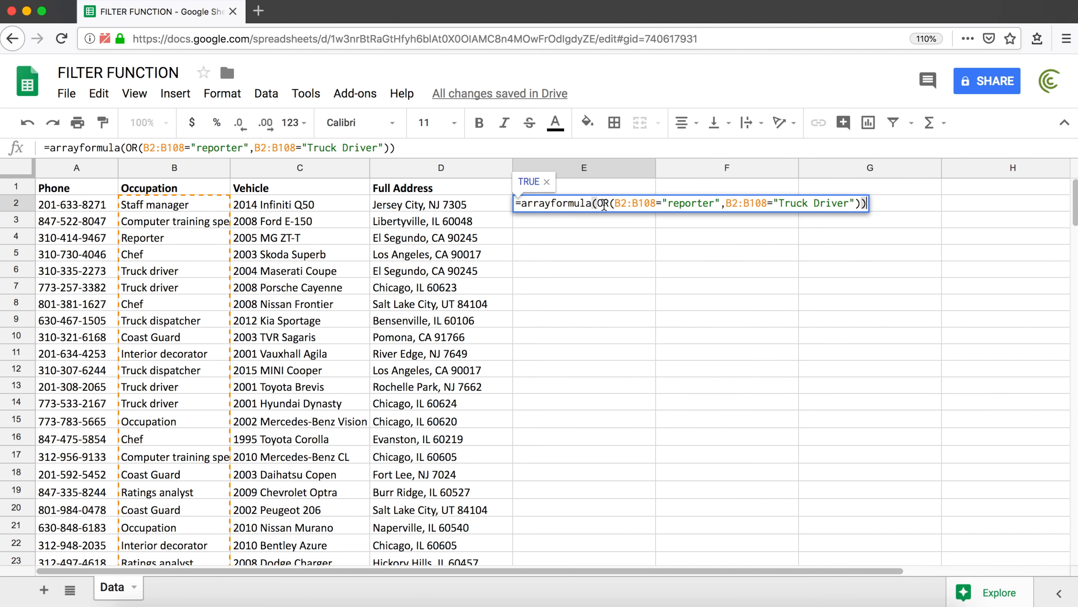
{"action": "double_click", "coordinate": [604, 204]}
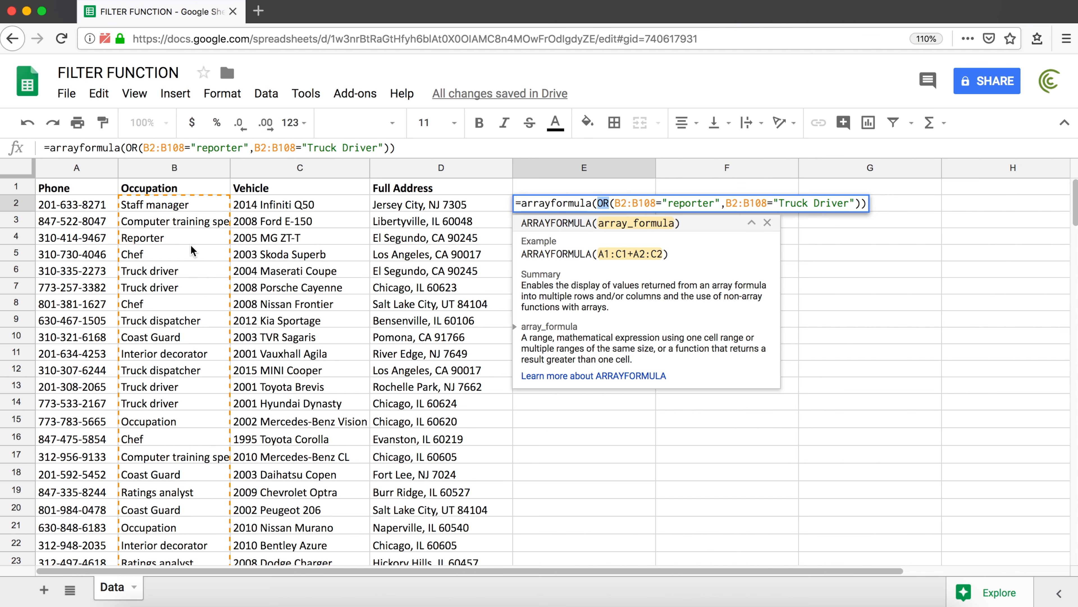
{"action": "key", "text": "Escape"}
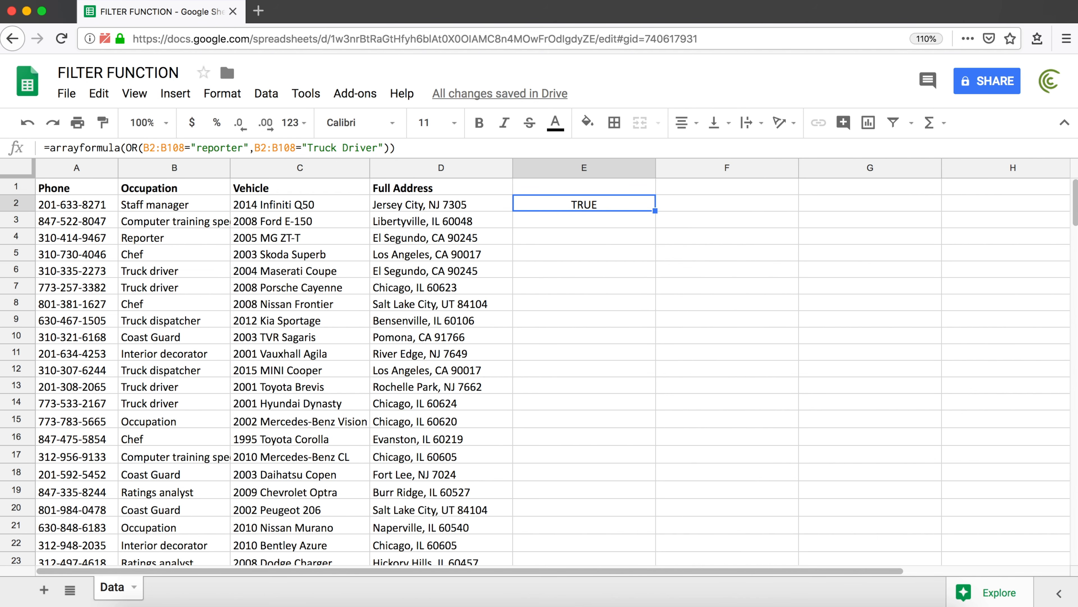
Replace the formula in E2 with a MATCH function that uses B2 as its search key
{"action": "type", "text": "="}
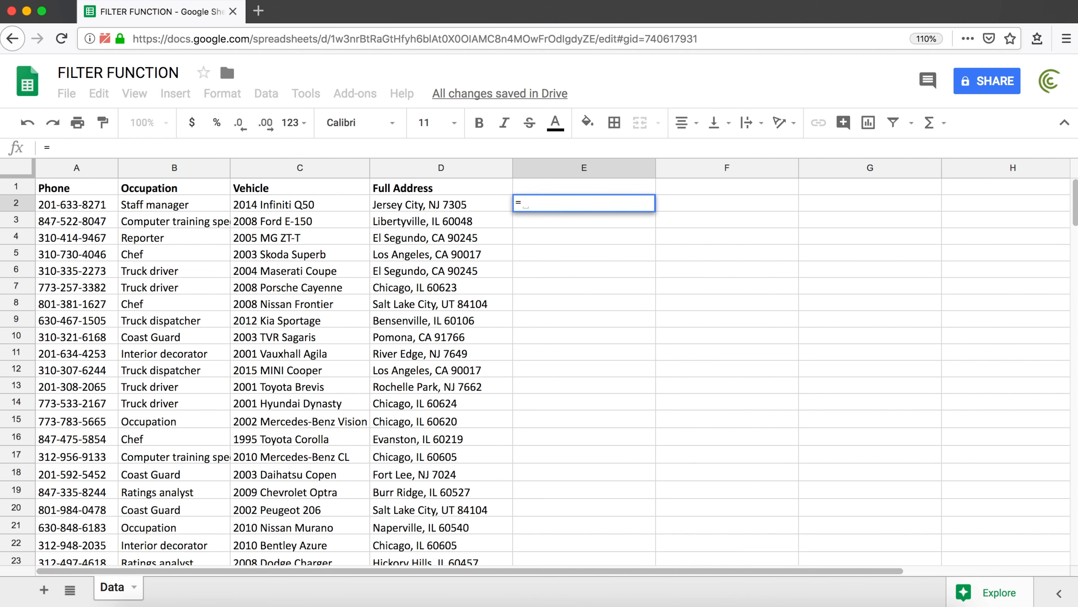
{"action": "type", "text": "ma"}
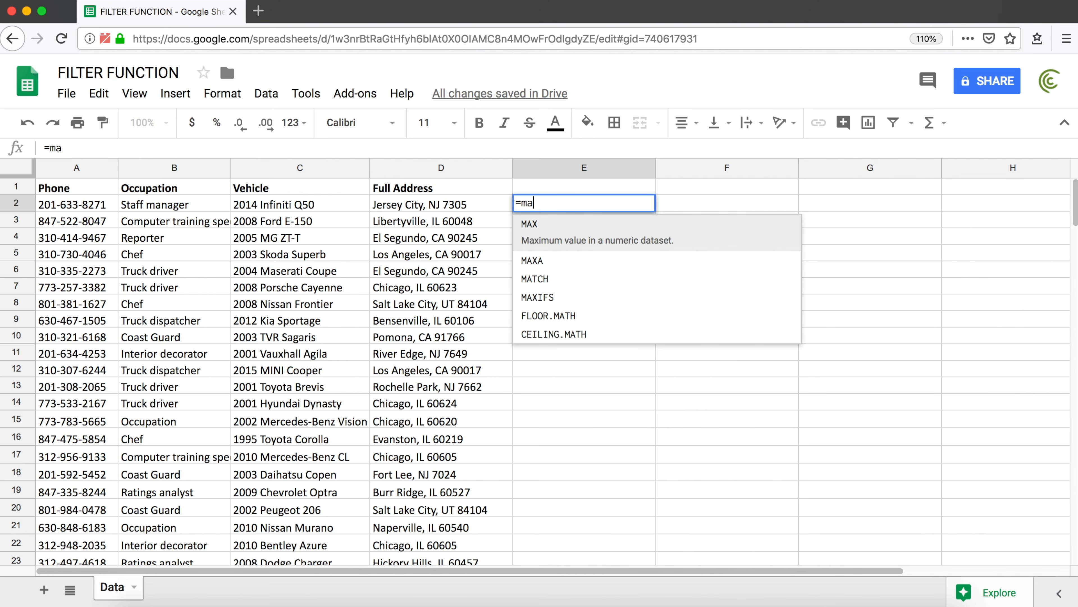
{"action": "key", "text": "Down"}
{"action": "key", "text": "Down"}
{"action": "key", "text": "Down"}
{"action": "key", "text": "Up"}
{"action": "key", "text": "Tab"}
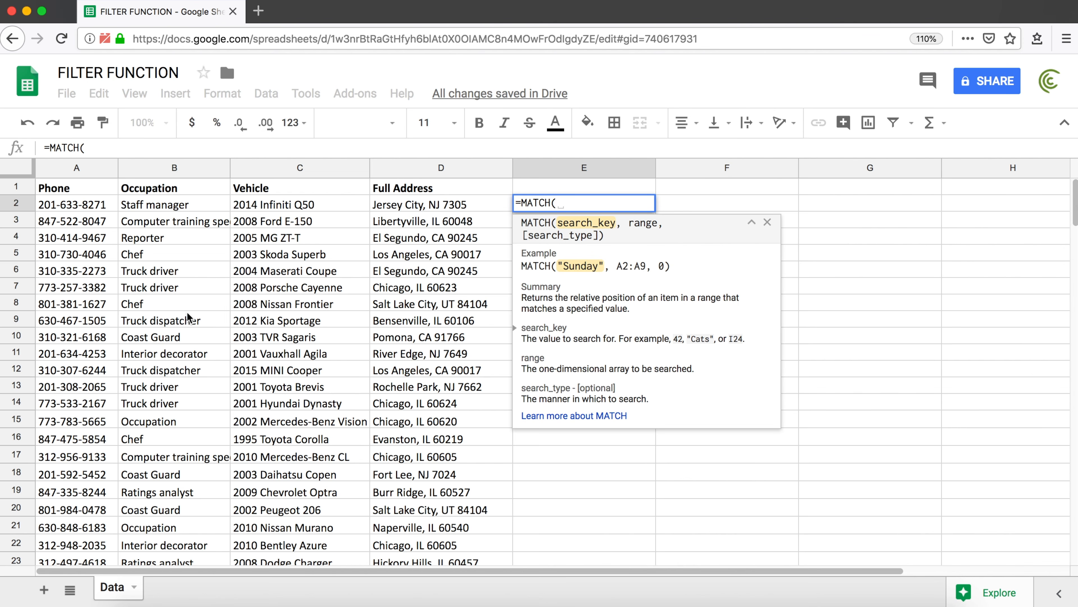
{"action": "left_click", "coordinate": [176, 203]}
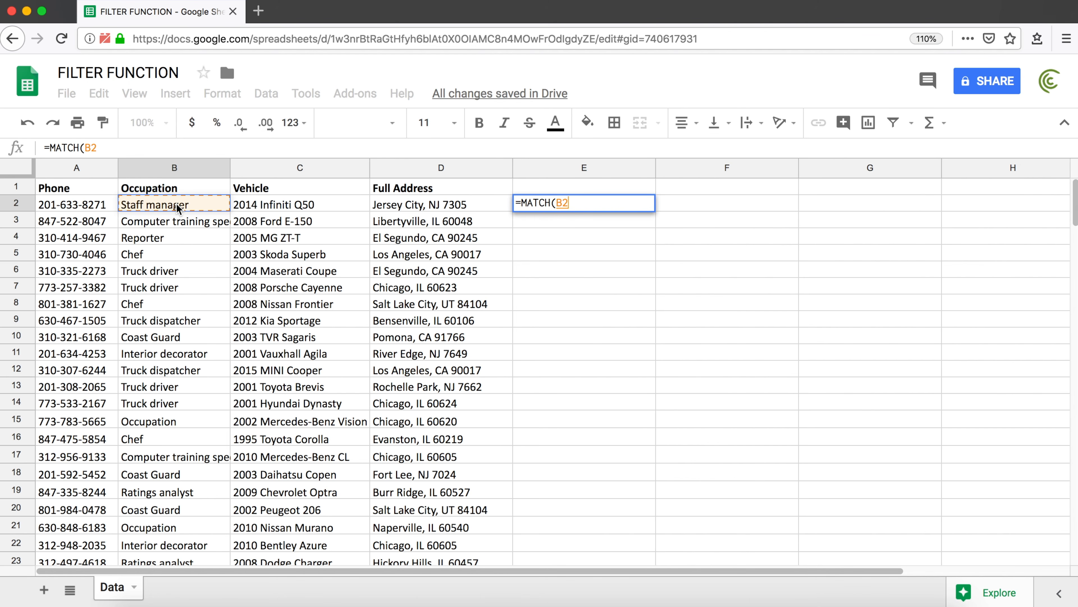
{"action": "type", "text": ","}
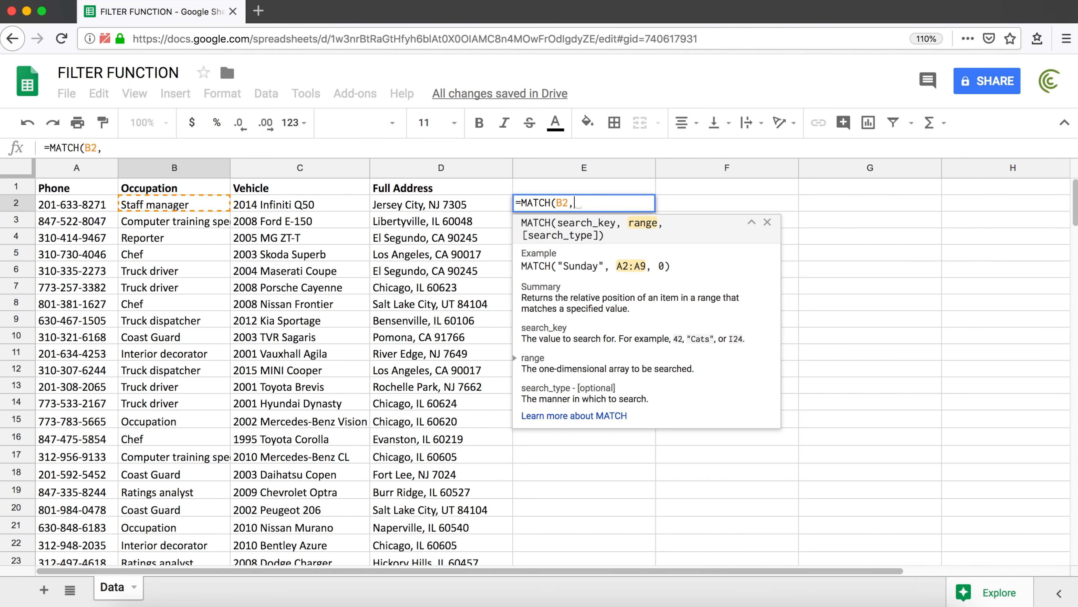
Enter the array {"Reporter";"Truck Driver"} as the range of the MATCH formula in E2
{"action": "type", "text": "{\""}
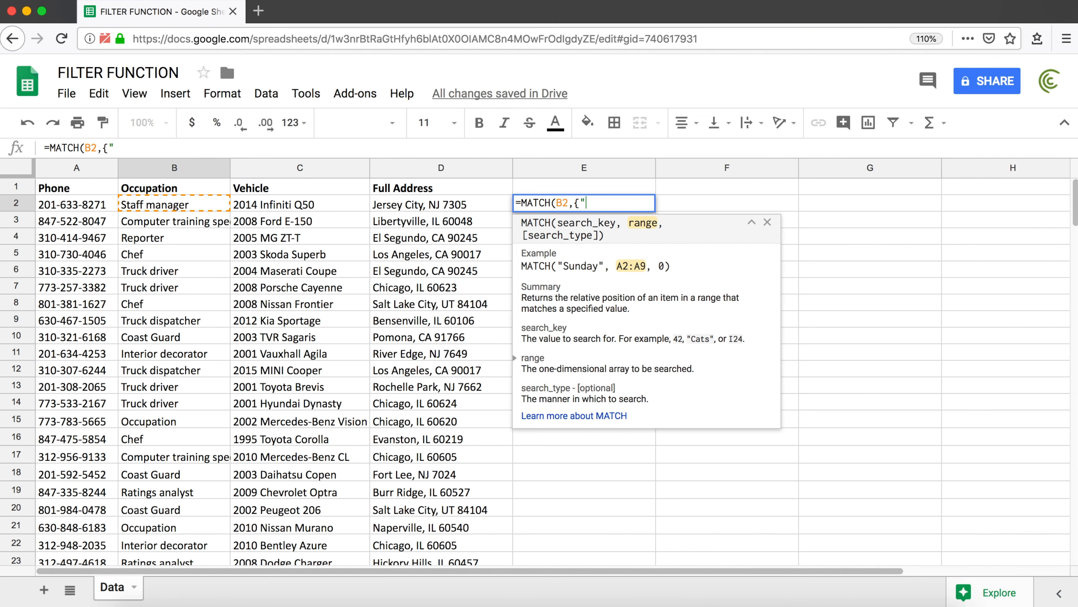
{"action": "type", "text": "S"}
{"action": "key", "text": "BackSpace"}
{"action": "type", "text": "Reporter"}
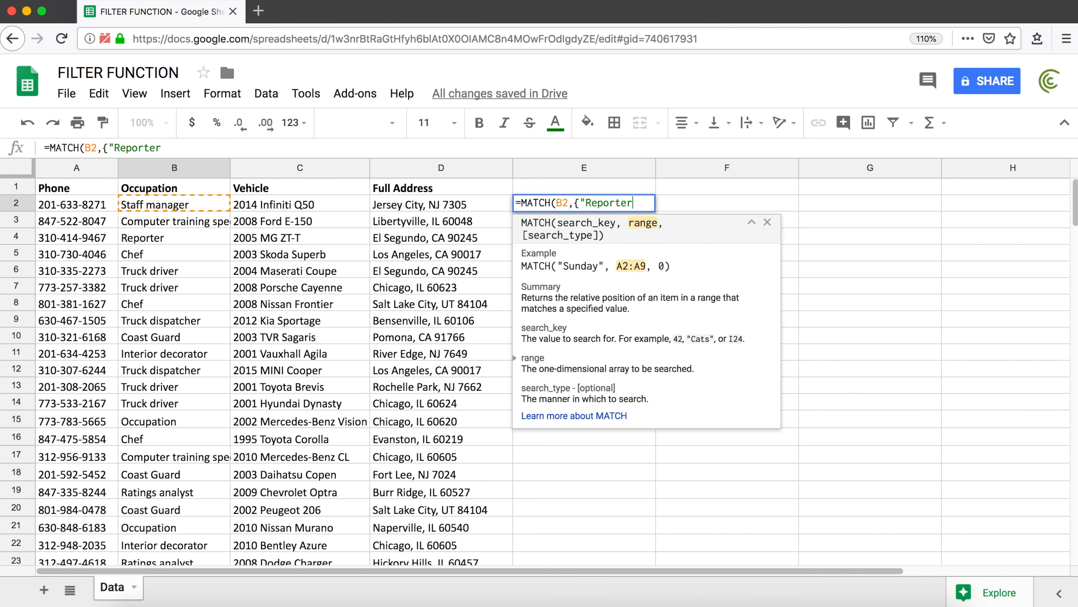
{"action": "type", "text": "\";\"Truck Driver:"}
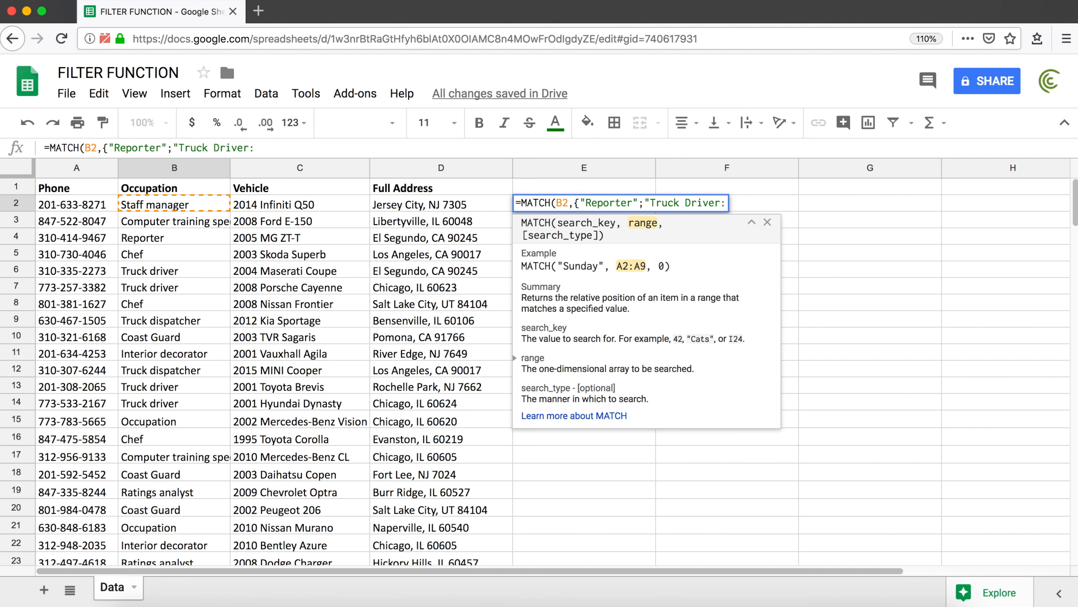
{"action": "type", "text": "}"}
{"action": "key", "text": "BackSpace"}
{"action": "key", "text": "BackSpace"}
{"action": "type", "text": "\"}"}
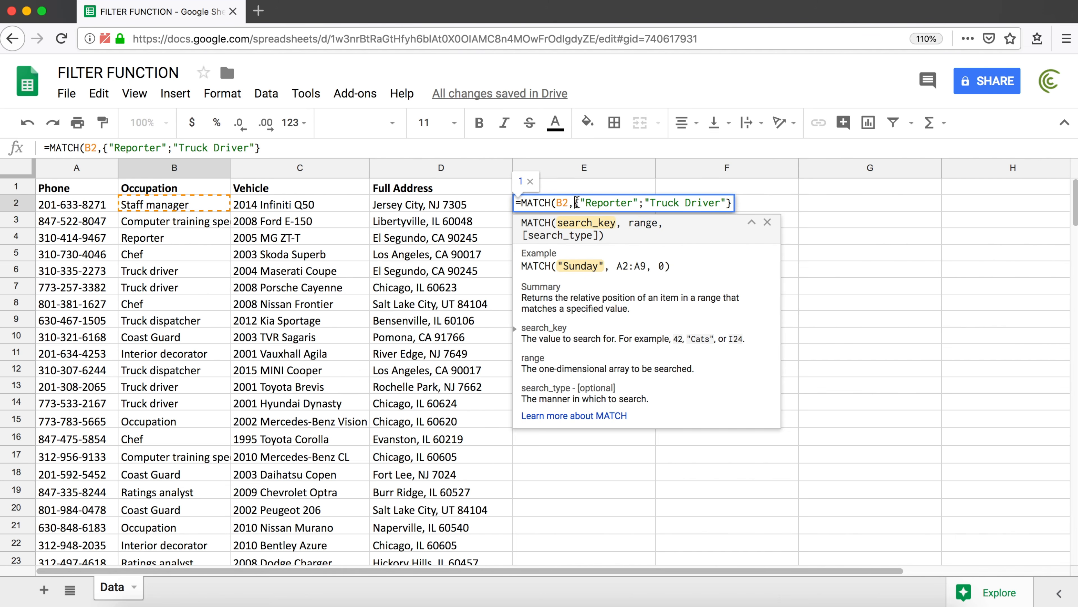
Check the occupation array in the E2 MATCH formula and complete the formula with search type 0
{"action": "left_click", "coordinate": [570, 202]}
{"action": "left_click", "coordinate": [579, 203]}
{"action": "left_click_drag", "start_coordinate": [579, 203], "coordinate": [742, 203]}
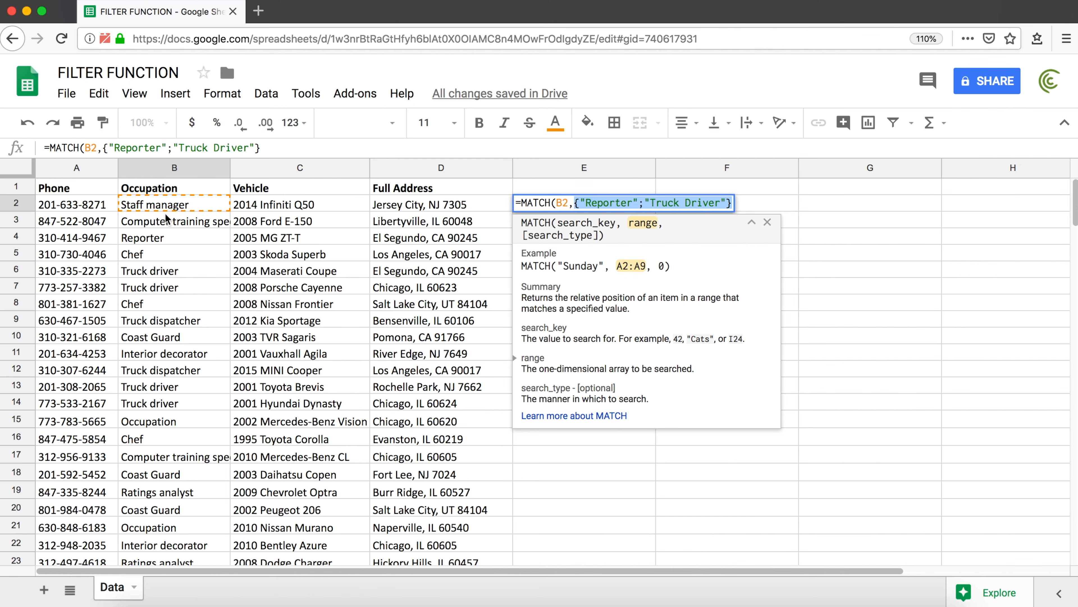
{"action": "left_click", "coordinate": [627, 202]}
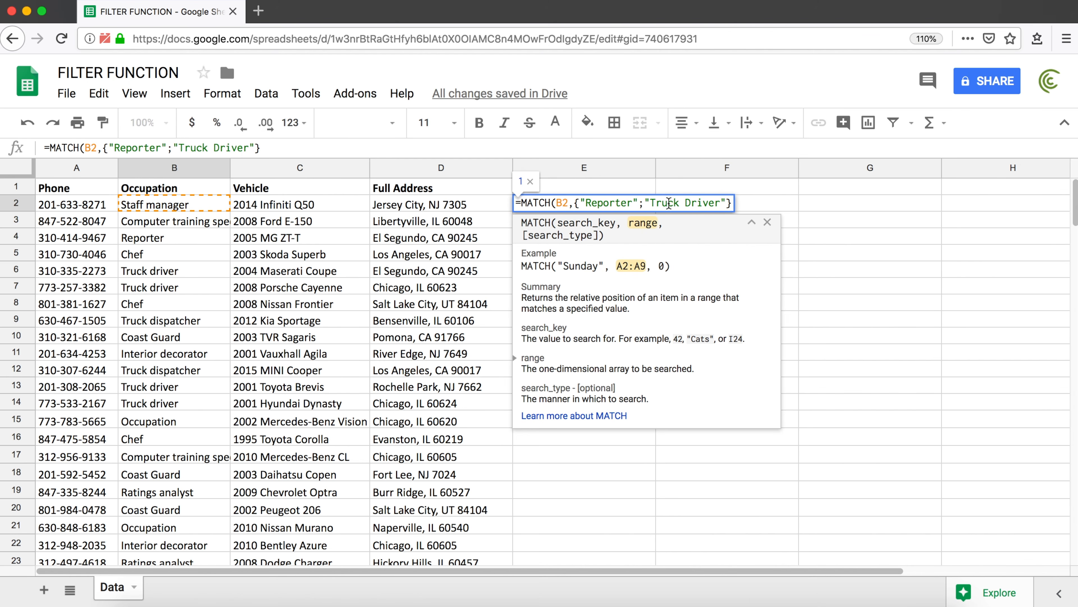
{"action": "left_click", "coordinate": [734, 203]}
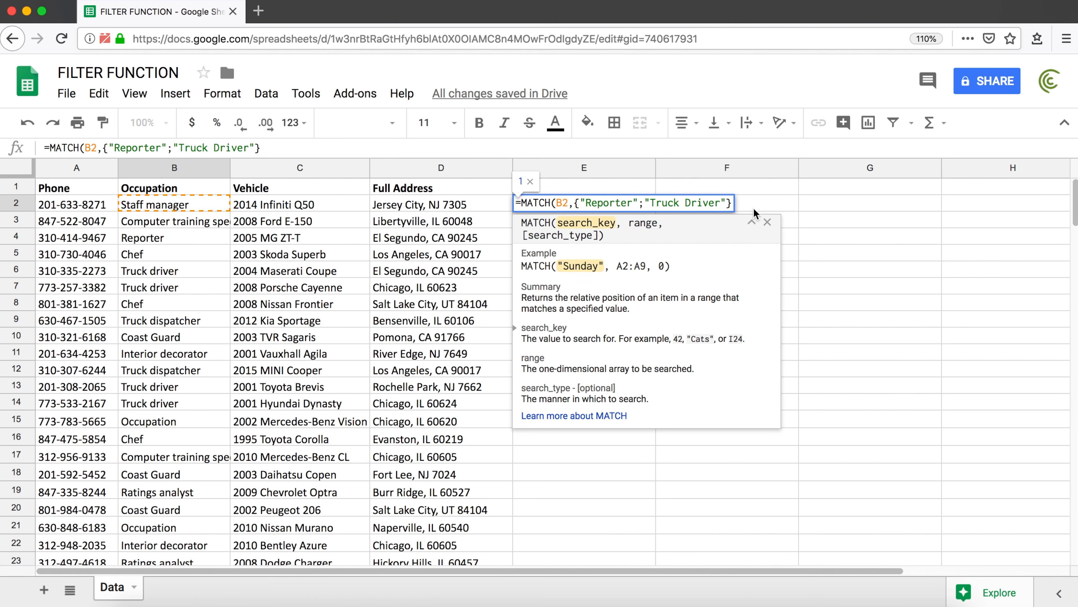
{"action": "type", "text": ", "}
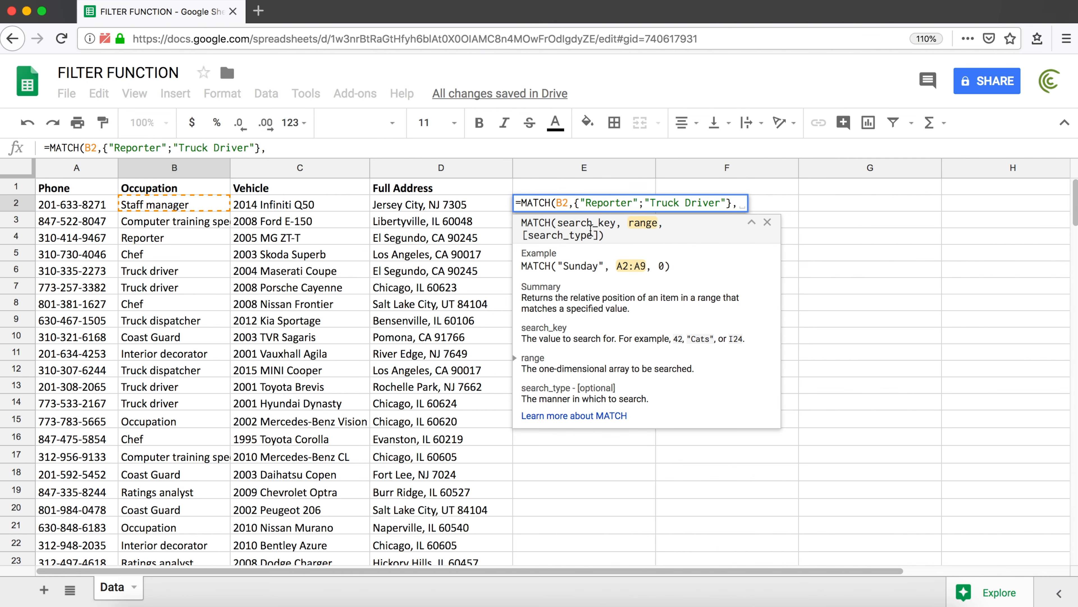
{"action": "type", "text": "0"}
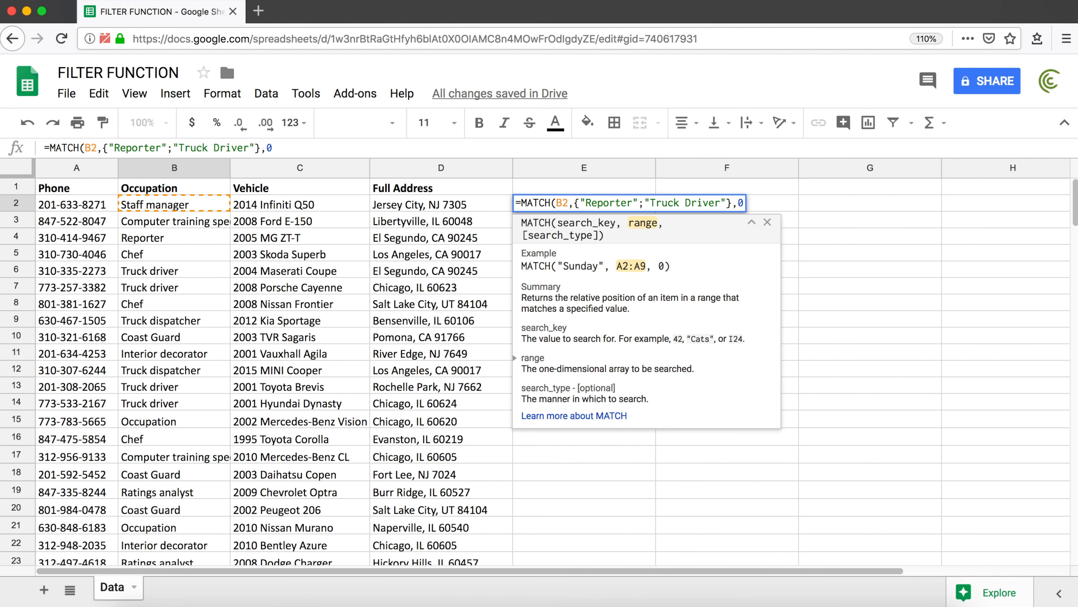
{"action": "type", "text": ")"}
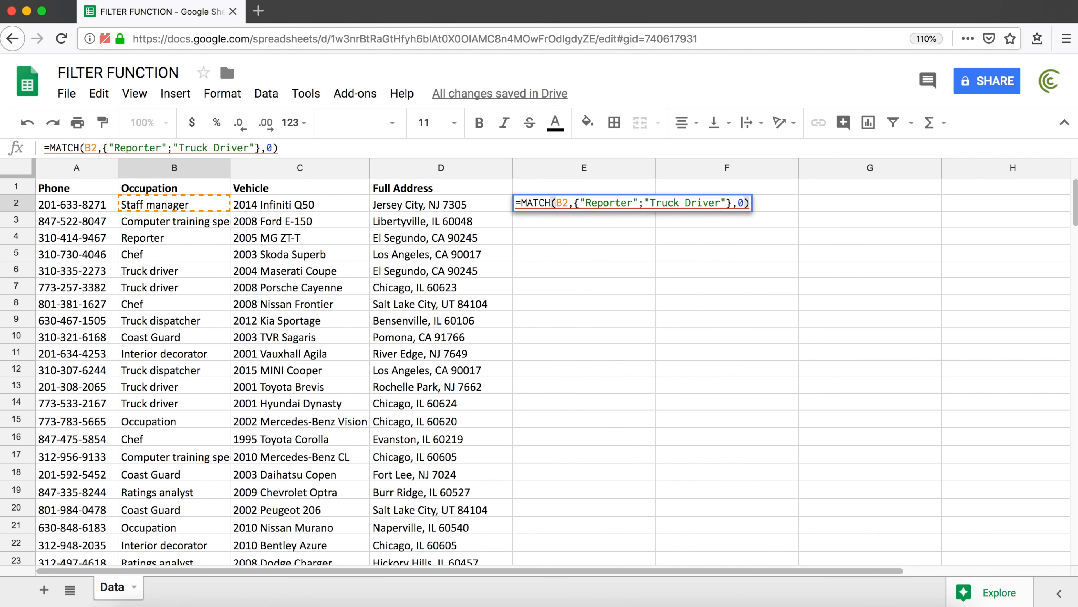
{"action": "key", "text": "Return"}
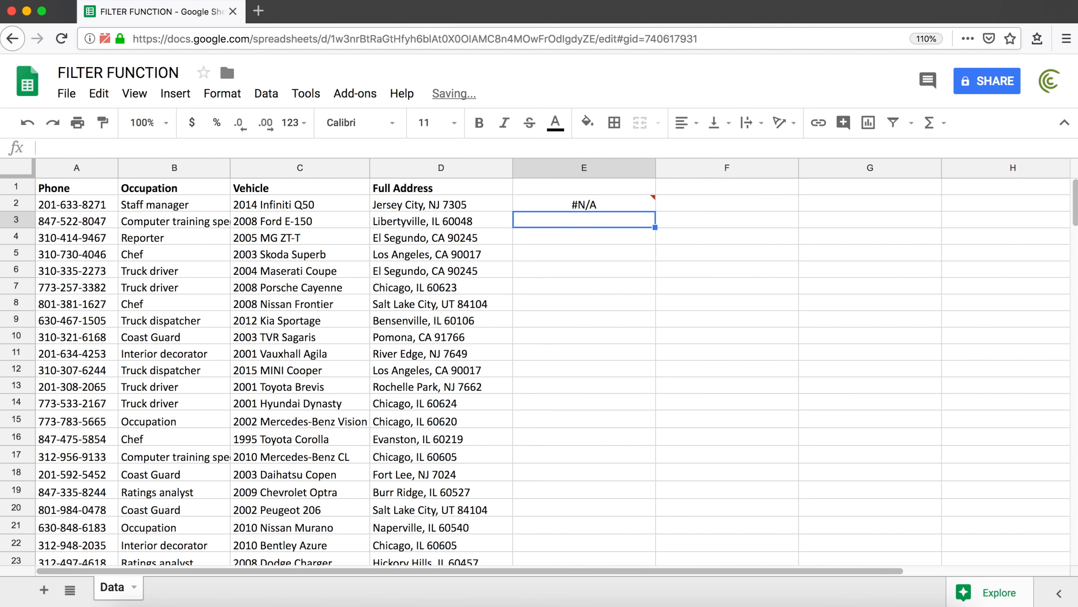
Check the MATCH formula in E2 against the occupation in B2, leaving the formula as it is
{"action": "left_click", "coordinate": [580, 206]}
{"action": "left_click", "coordinate": [170, 208]}
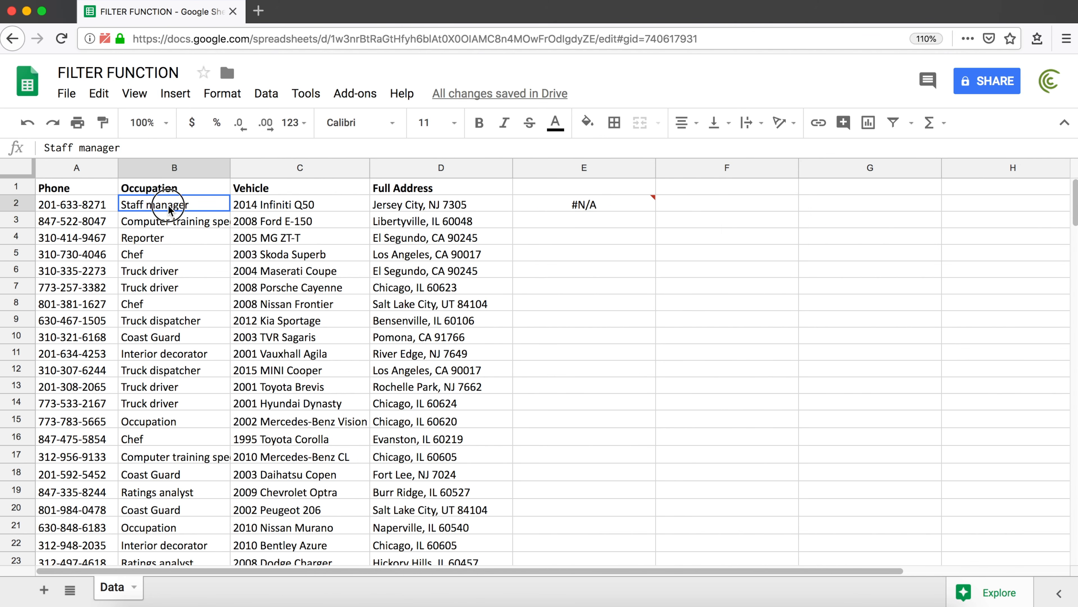
{"action": "double_click", "coordinate": [625, 208]}
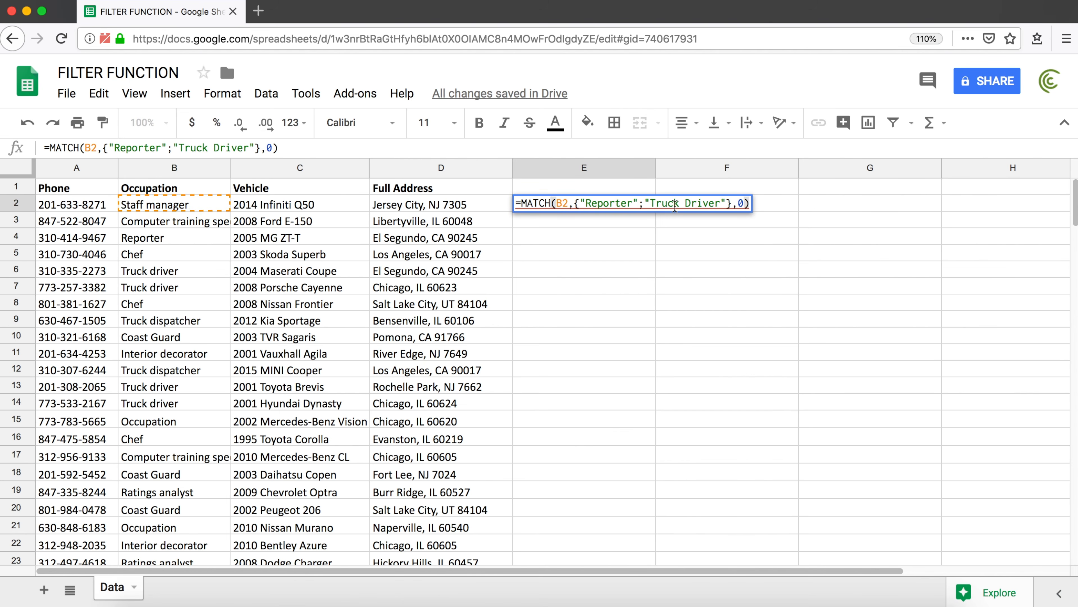
{"action": "left_click", "coordinate": [596, 204]}
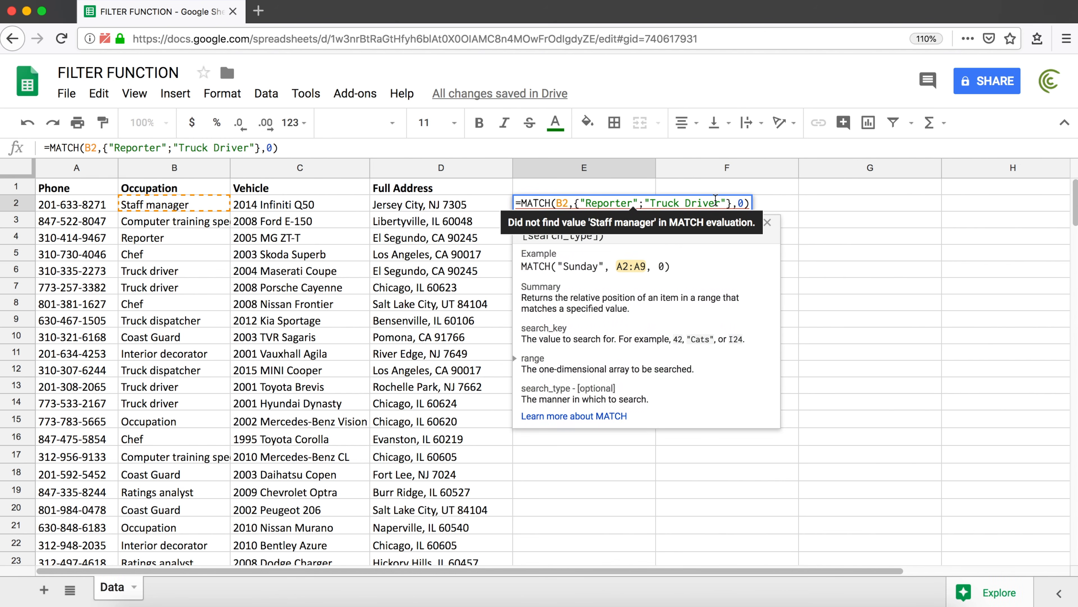
{"action": "key", "text": "Return"}
Copy the MATCH formula from E2 down through E16
{"action": "left_click", "coordinate": [620, 207]}
{"action": "mouse_move", "coordinate": [656, 211]}
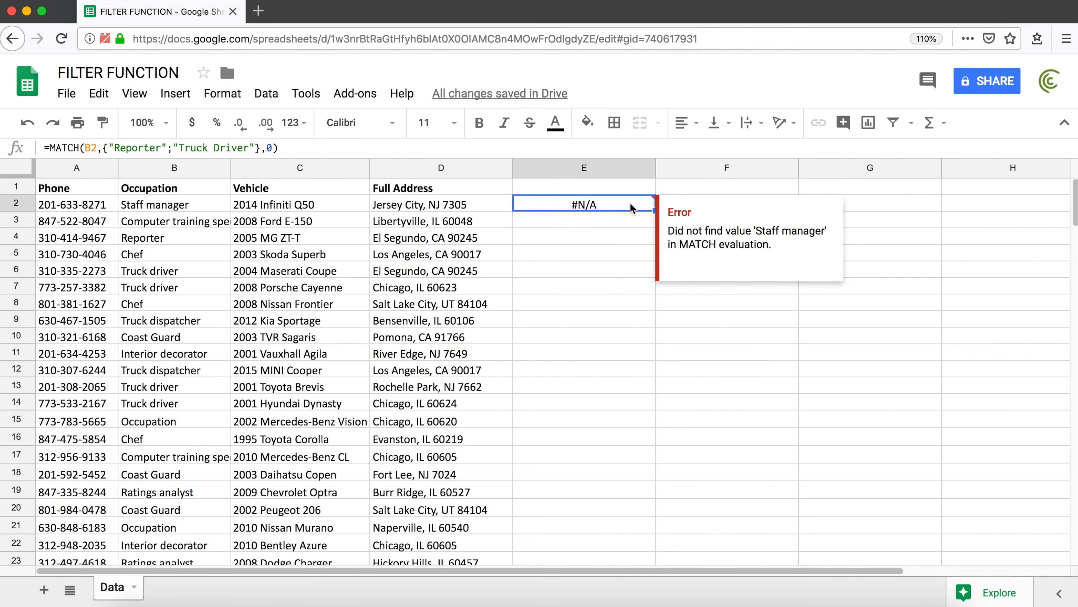
{"action": "left_click_drag", "start_coordinate": [653, 209], "coordinate": [654, 442]}
Compare the MATCH results in E4 and E6 with their occupations and the matching array items, without changing the formulas
{"action": "left_click", "coordinate": [569, 236]}
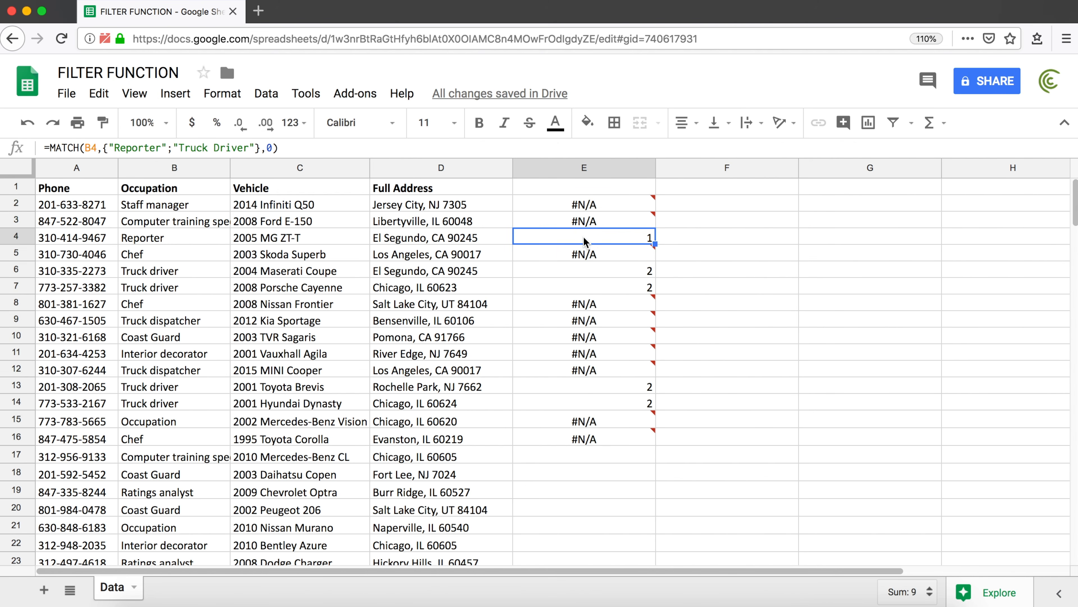
{"action": "left_click", "coordinate": [162, 239]}
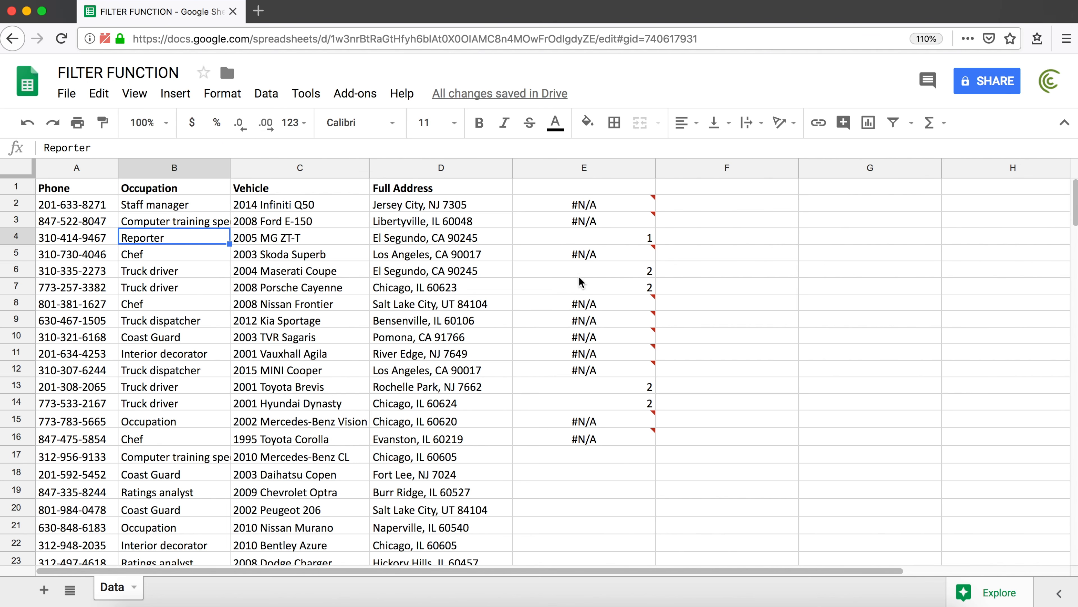
{"action": "left_click", "coordinate": [575, 270]}
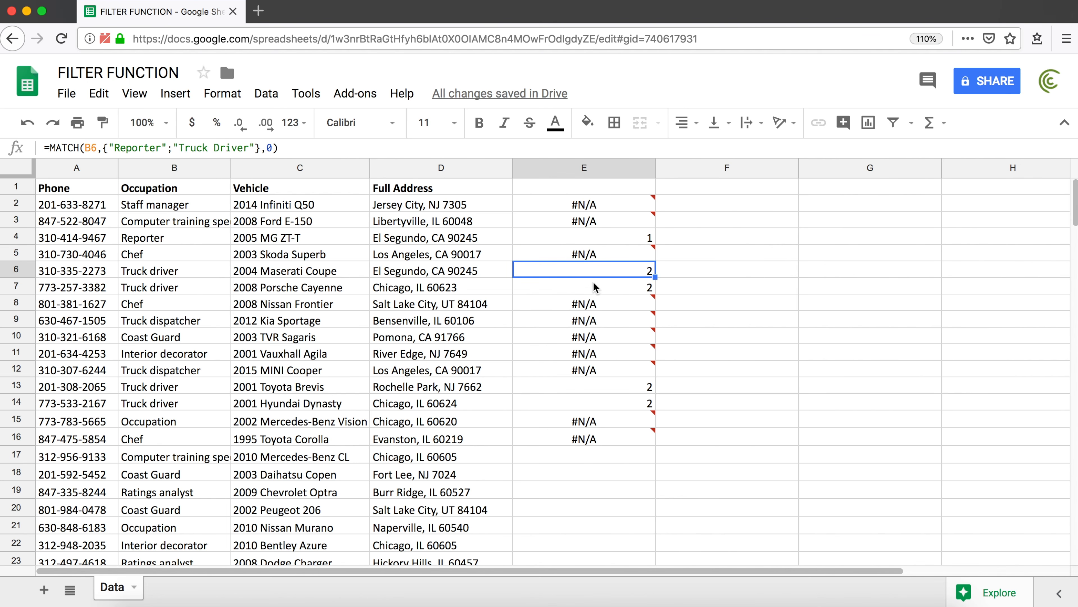
{"action": "double_click", "coordinate": [611, 236]}
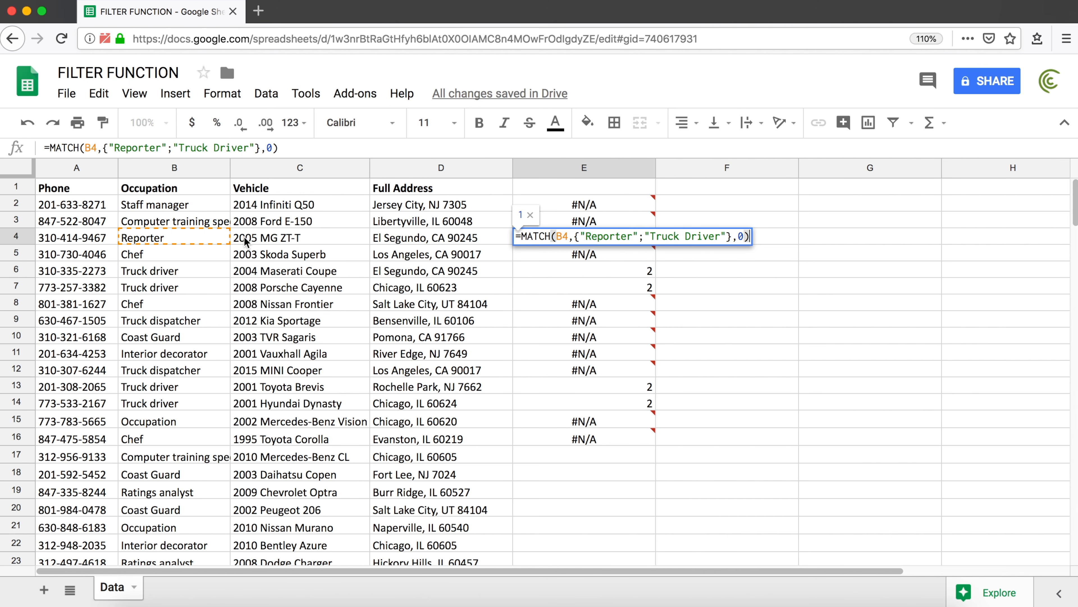
{"action": "left_click_drag", "start_coordinate": [639, 236], "coordinate": [581, 234]}
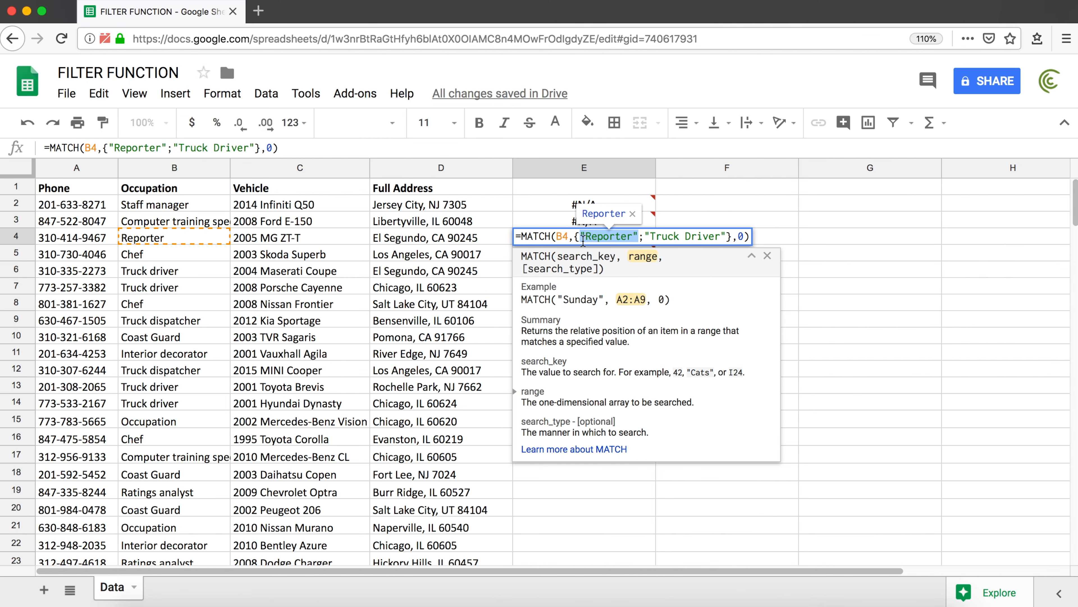
{"action": "key", "text": "Escape"}
{"action": "double_click", "coordinate": [594, 271]}
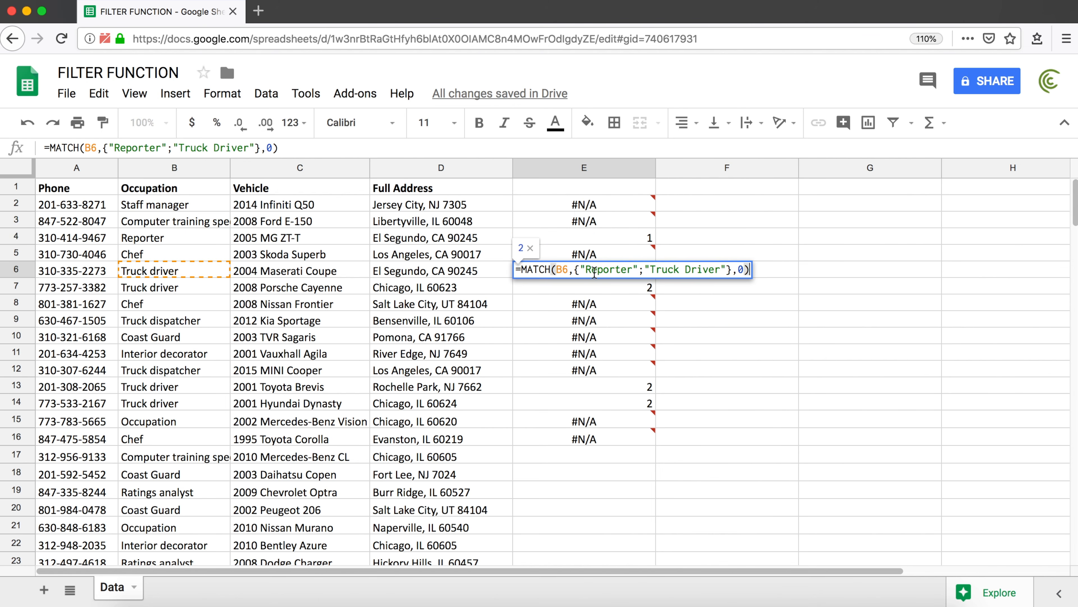
{"action": "left_click_drag", "start_coordinate": [648, 270], "coordinate": [721, 270]}
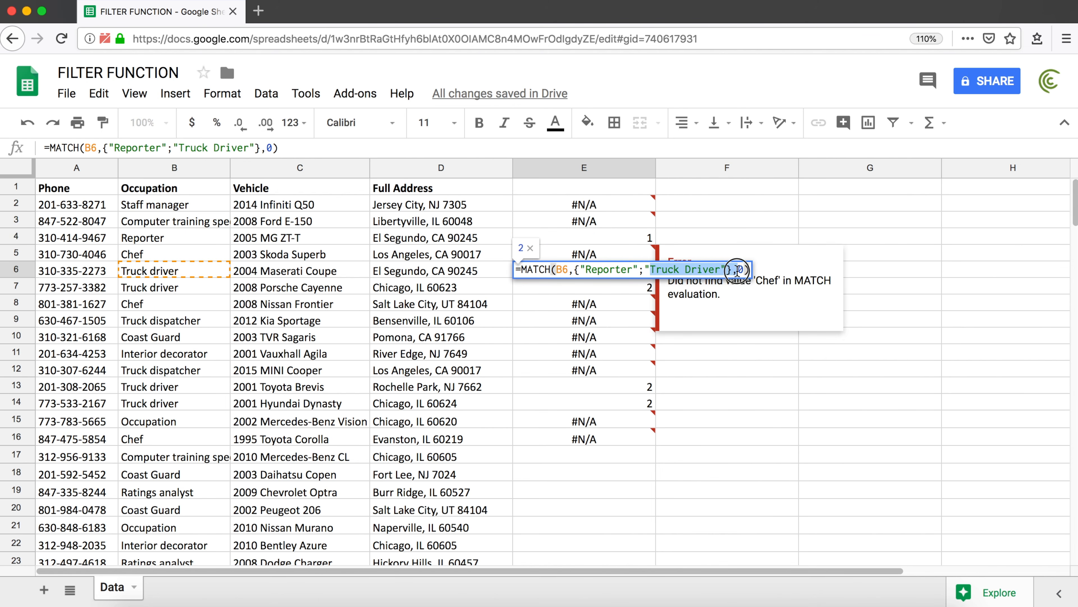
{"action": "key", "text": "Escape"}
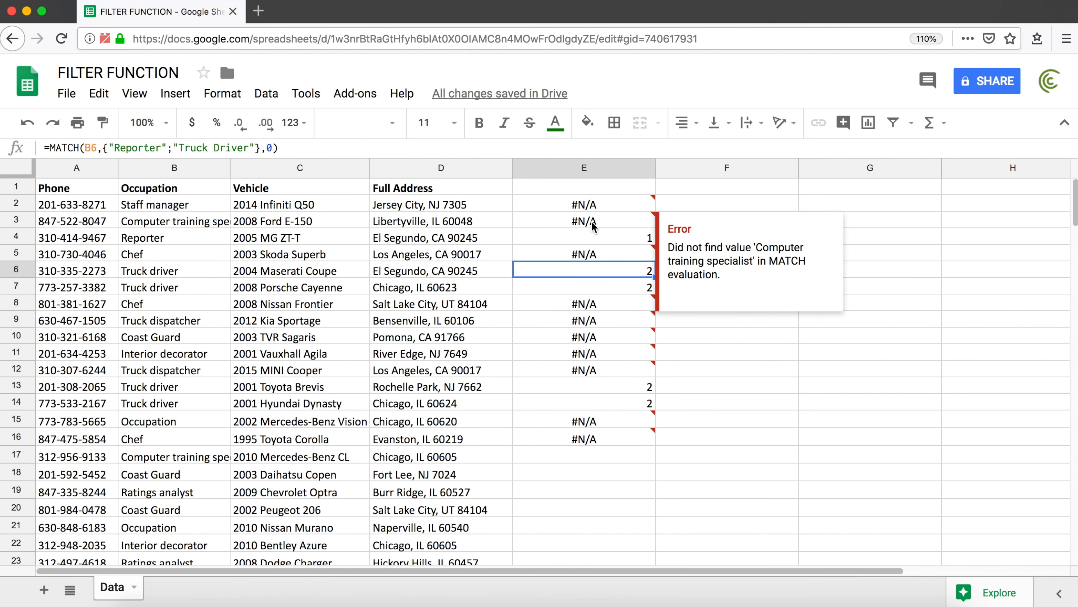
Wrap the MATCH formula in E2 in an ISNUMBER function
{"action": "left_click", "coordinate": [588, 208]}
{"action": "double_click", "coordinate": [588, 209]}
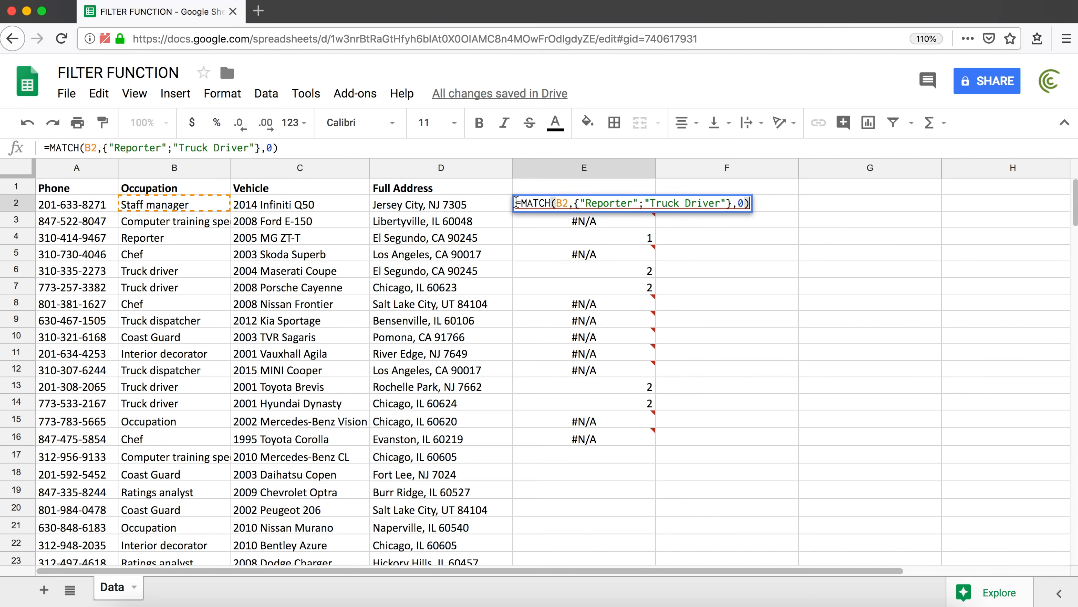
{"action": "mouse_move", "coordinate": [651, 259]}
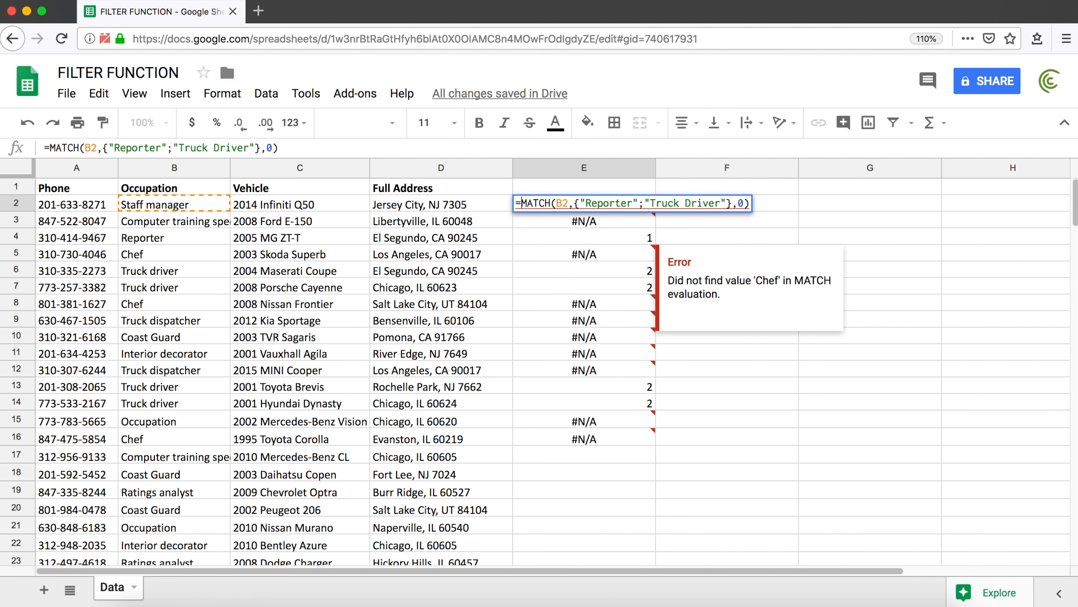
{"action": "type", "text": "isnumber("}
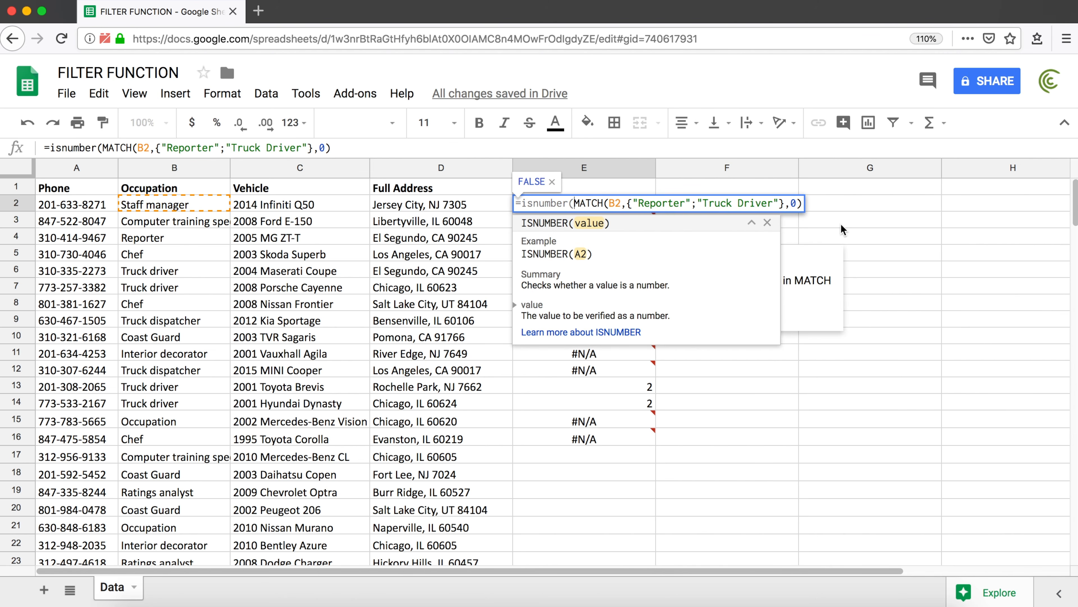
{"action": "left_click", "coordinate": [801, 204]}
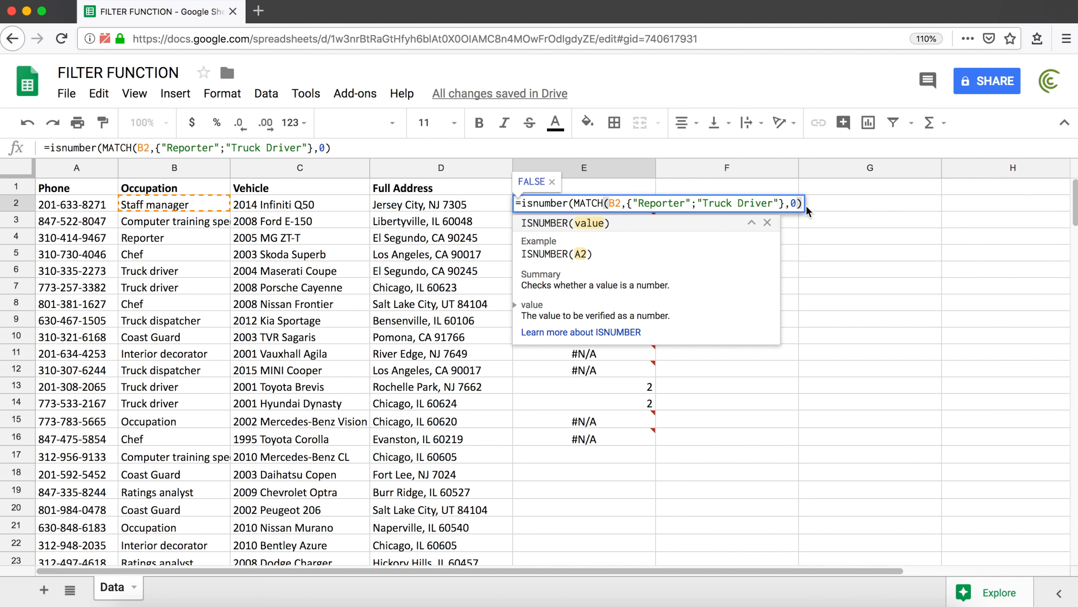
{"action": "type", "text": ")"}
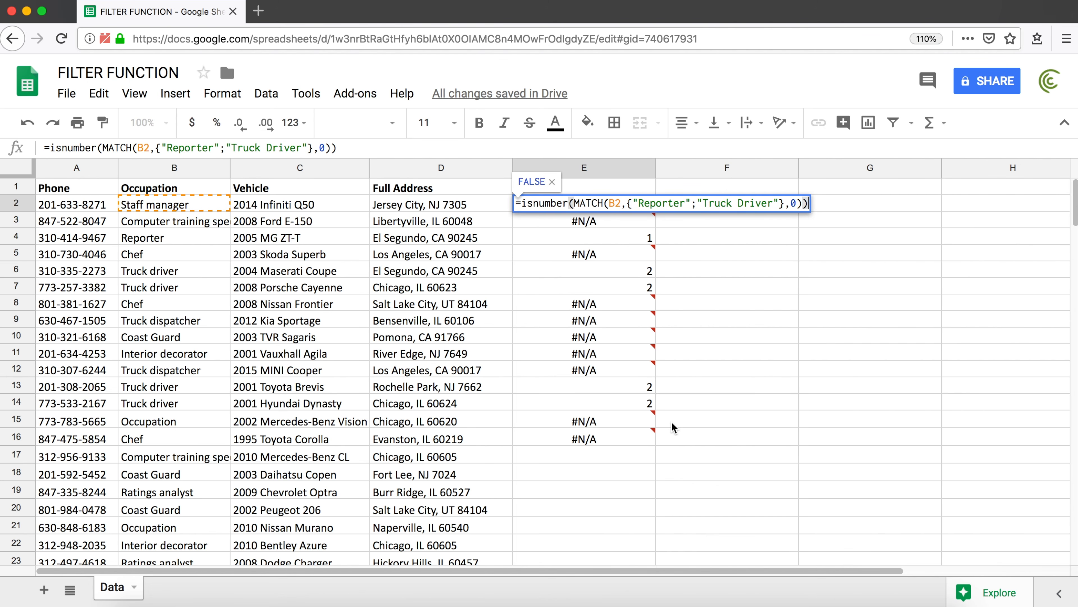
{"action": "key", "text": "Return"}
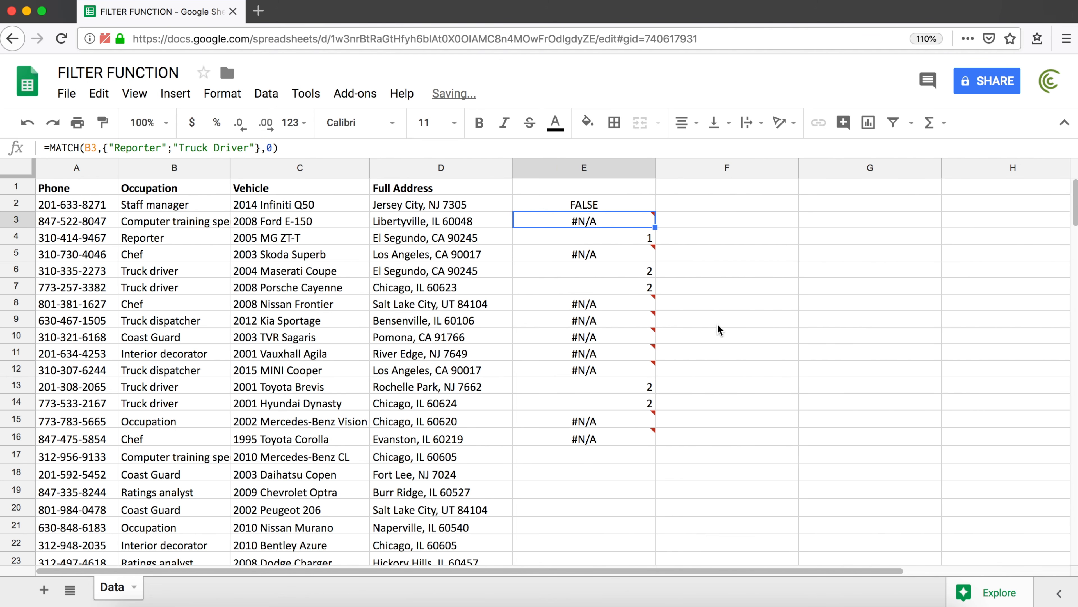
Copy the ISNUMBER formula from E2 down through E18 and check the results for the individual rows
{"action": "left_click", "coordinate": [636, 203]}
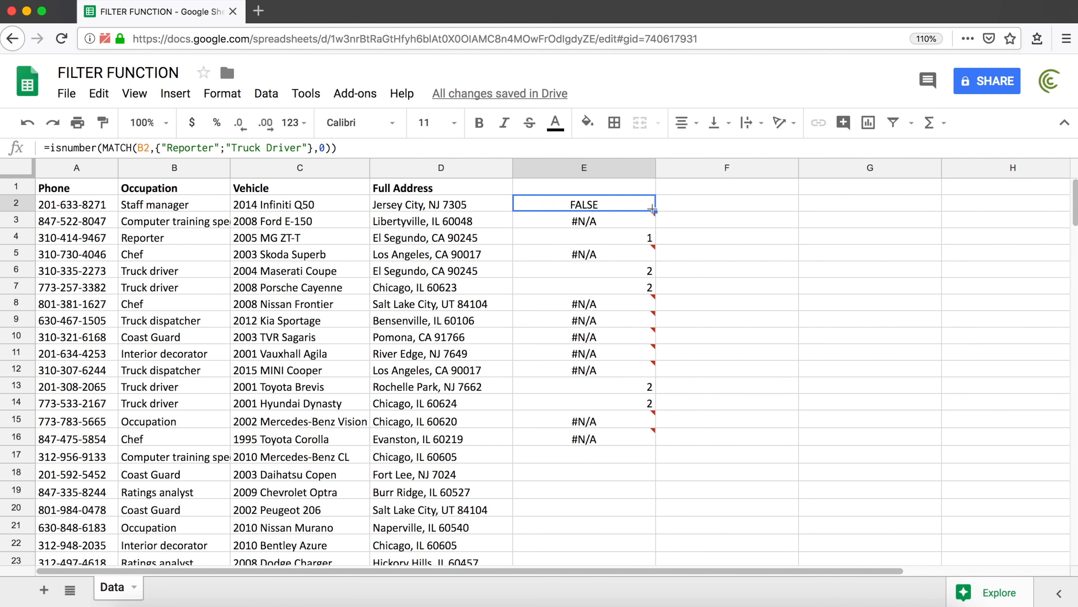
{"action": "left_click_drag", "start_coordinate": [654, 211], "coordinate": [645, 466]}
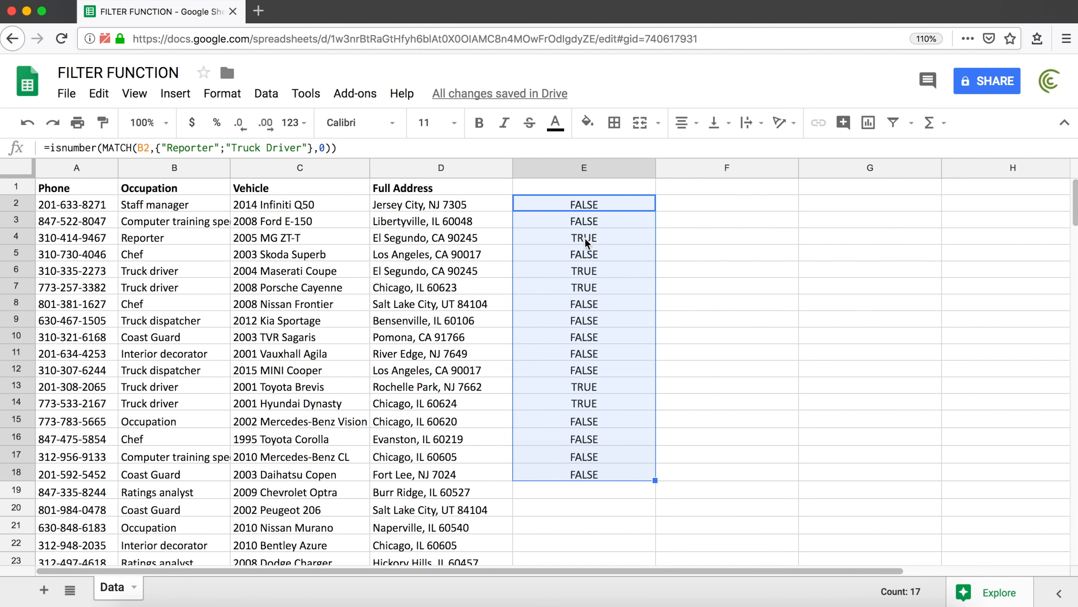
{"action": "left_click", "coordinate": [567, 239]}
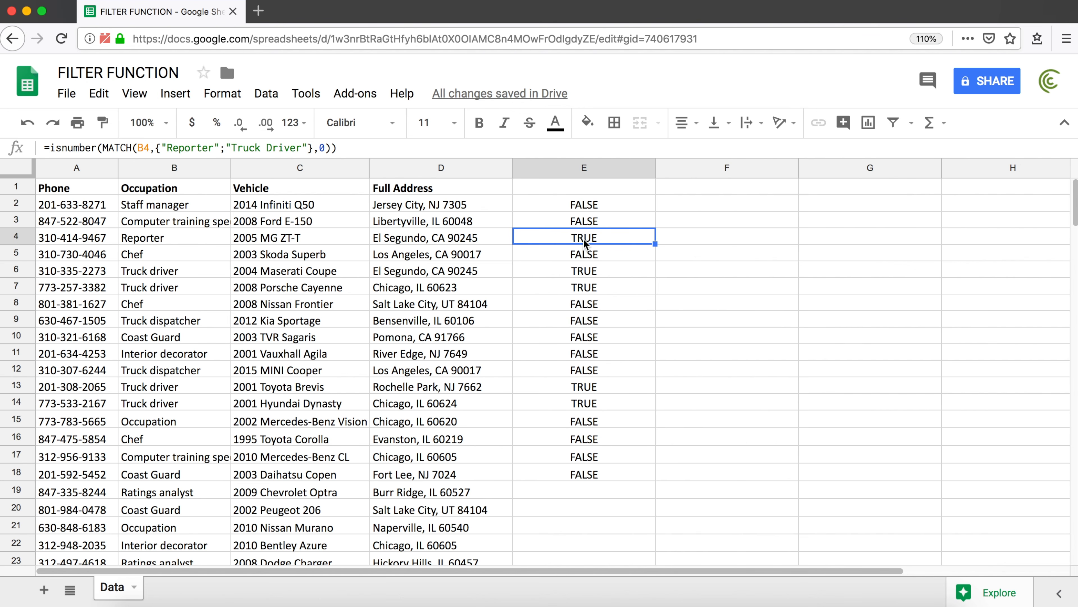
{"action": "left_click", "coordinate": [583, 272]}
{"action": "left_click", "coordinate": [586, 286]}
{"action": "left_click", "coordinate": [593, 308]}
{"action": "left_click_drag", "start_coordinate": [593, 309], "coordinate": [583, 386]}
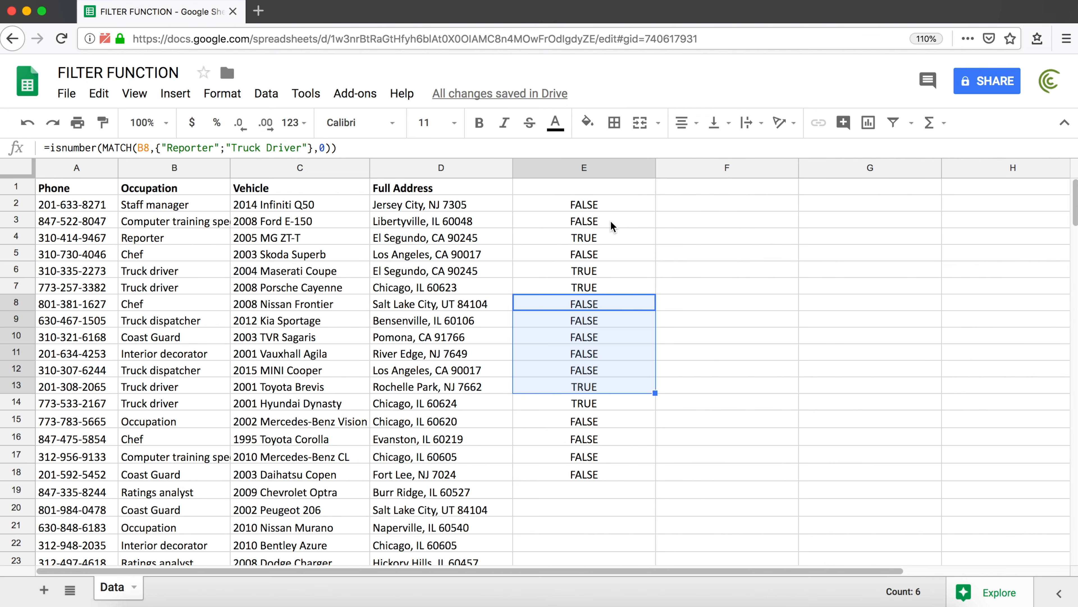
Clear the copied formulas from E3:E18, keeping only the ISNUMBER formula in E2
{"action": "left_click_drag", "start_coordinate": [610, 220], "coordinate": [635, 479]}
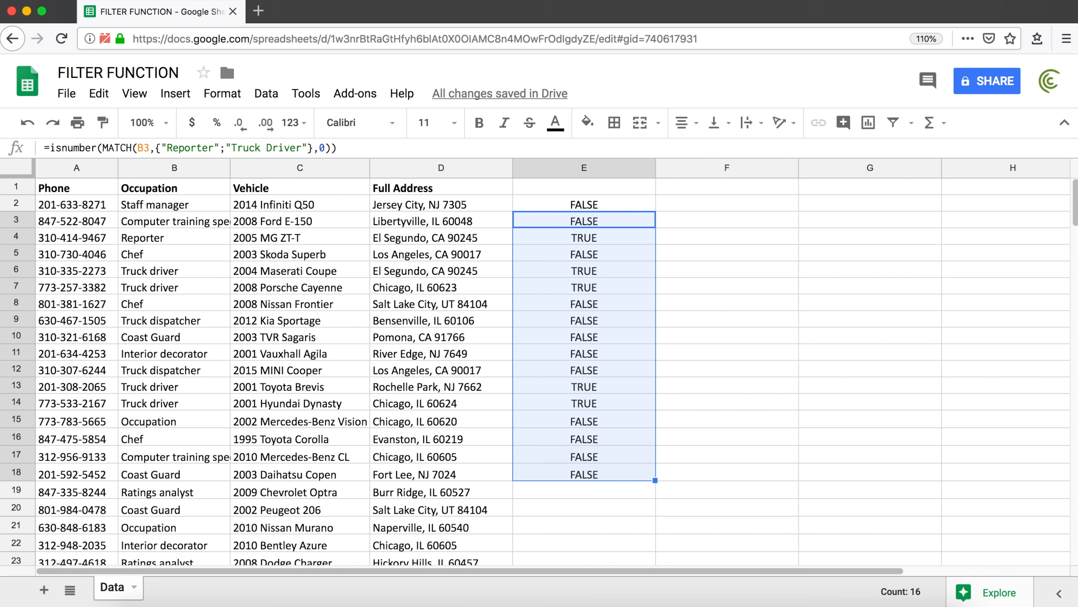
{"action": "key", "text": "Delete"}
{"action": "left_click", "coordinate": [589, 202]}
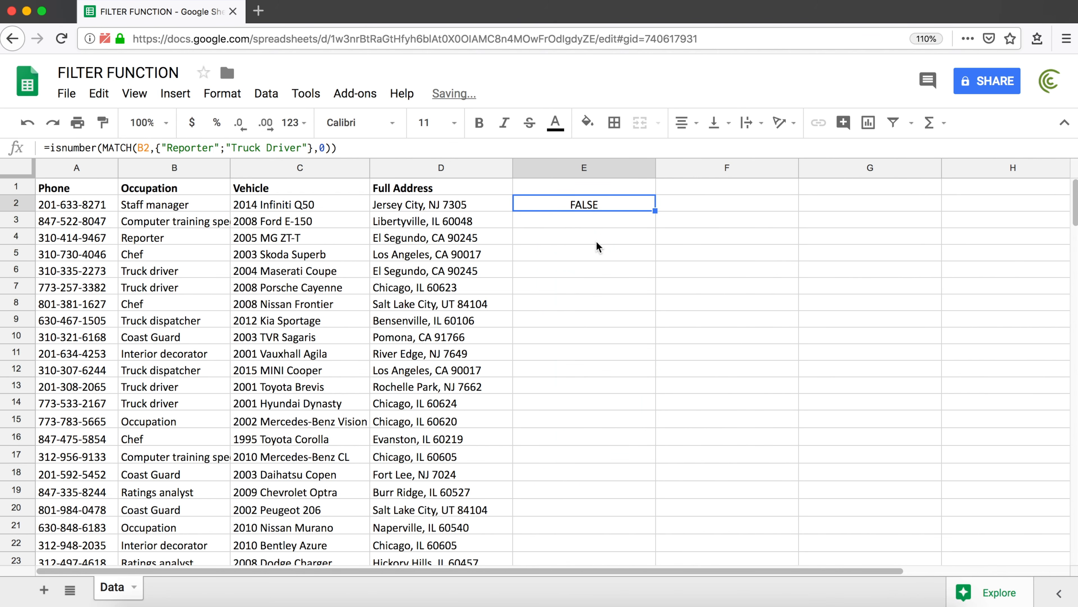
{"action": "left_click_drag", "start_coordinate": [594, 220], "coordinate": [590, 509]}
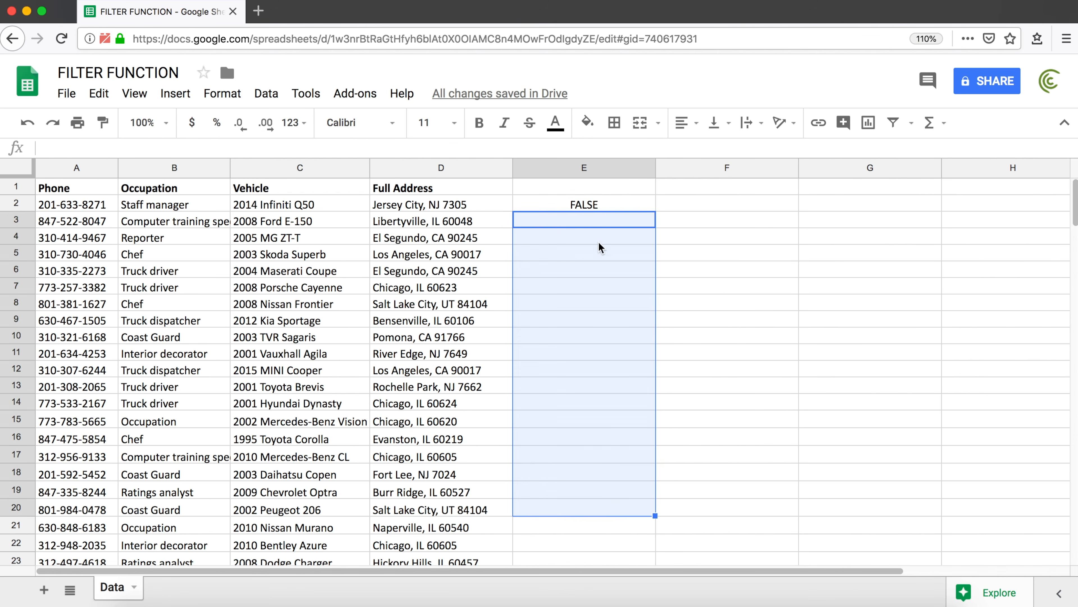
Replace the MATCH search key B2 in the E2 formula with the whole occupation range B2:B108
{"action": "left_click", "coordinate": [577, 208]}
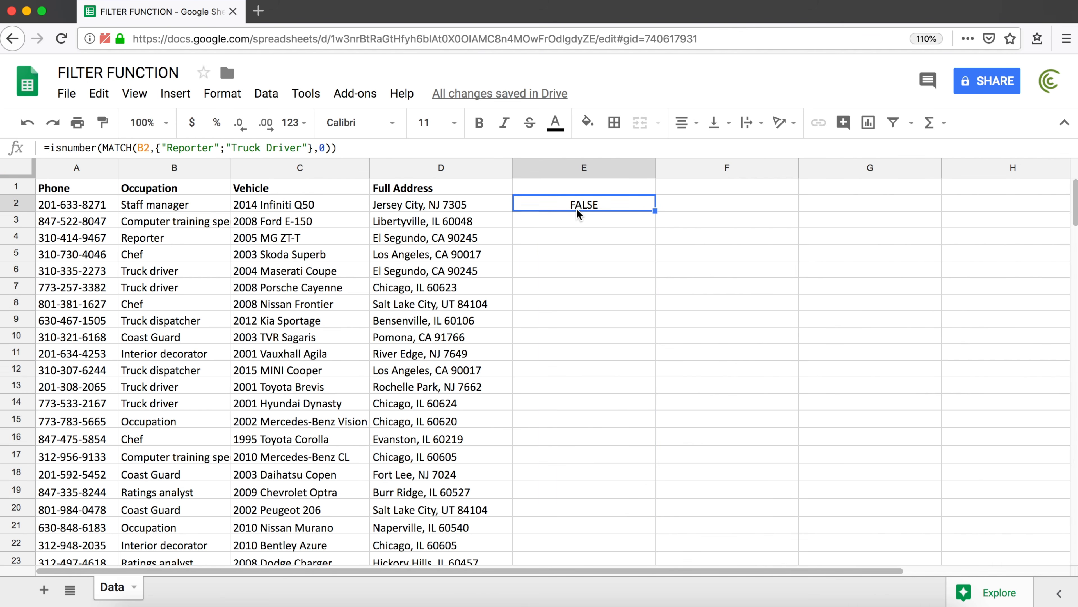
{"action": "double_click", "coordinate": [552, 203]}
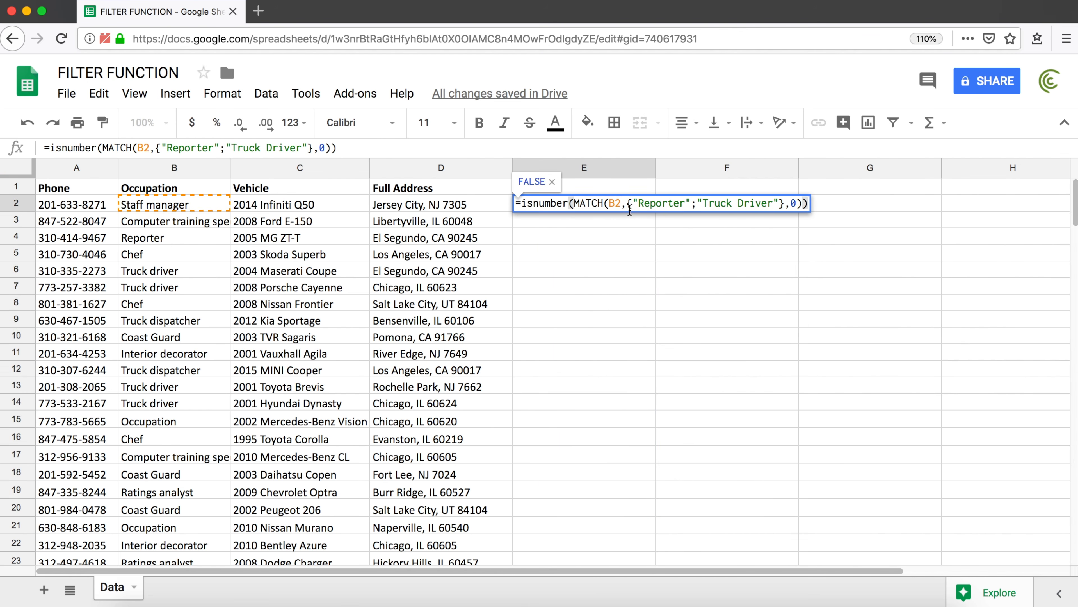
{"action": "left_click", "coordinate": [620, 203]}
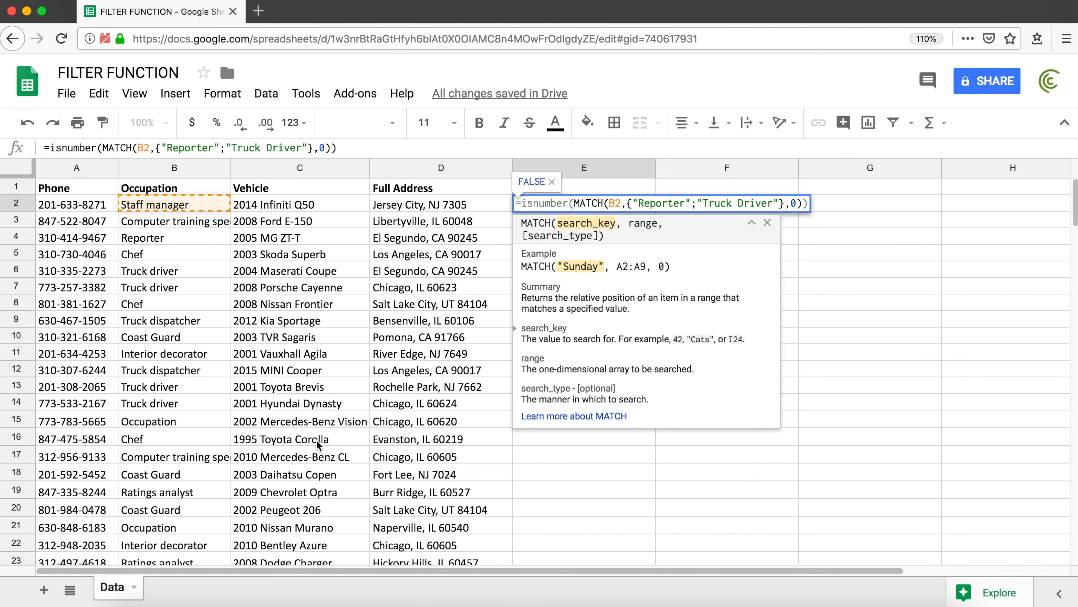
{"action": "key", "text": "BackSpace"}
{"action": "key", "text": "BackSpace"}
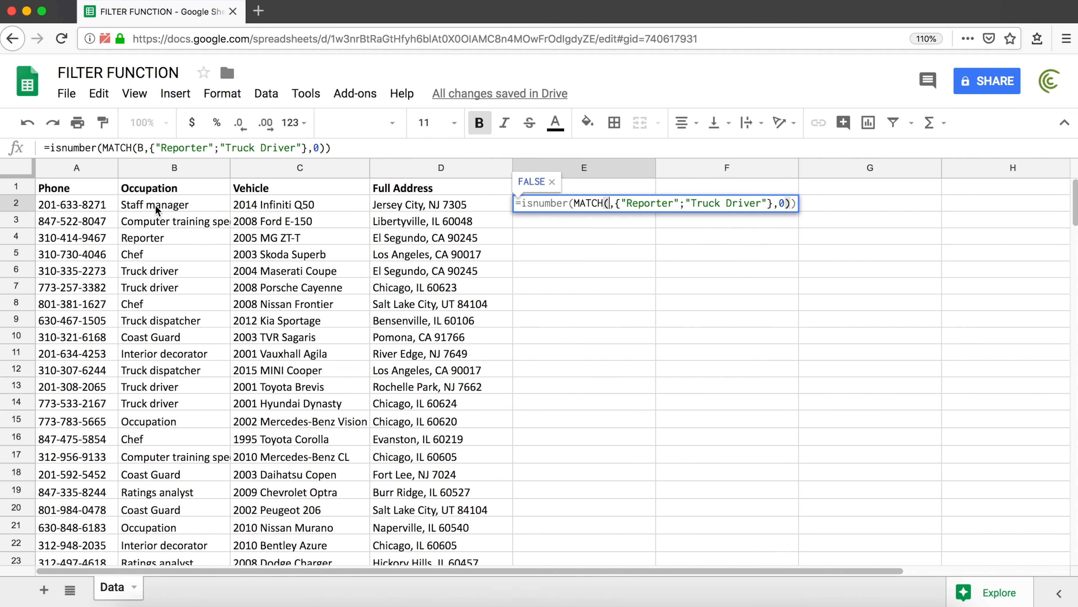
{"action": "left_click", "coordinate": [155, 204]}
{"action": "key", "text": "ctrl+shift+Down"}
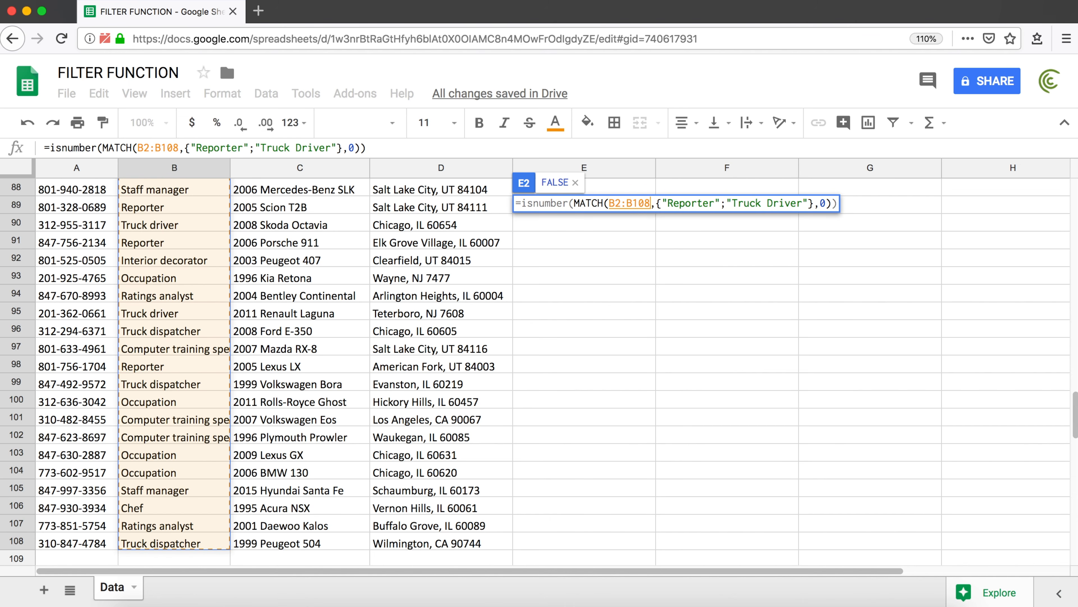
Complete the ISNUMBER/MATCH formula in E2 and wrap it in ARRAYFORMULA so it evaluates all of B2:B108
{"action": "key", "text": "Return"}
{"action": "scroll", "coordinate": [532, 265], "scroll_direction": "up", "scroll_amount": 1}
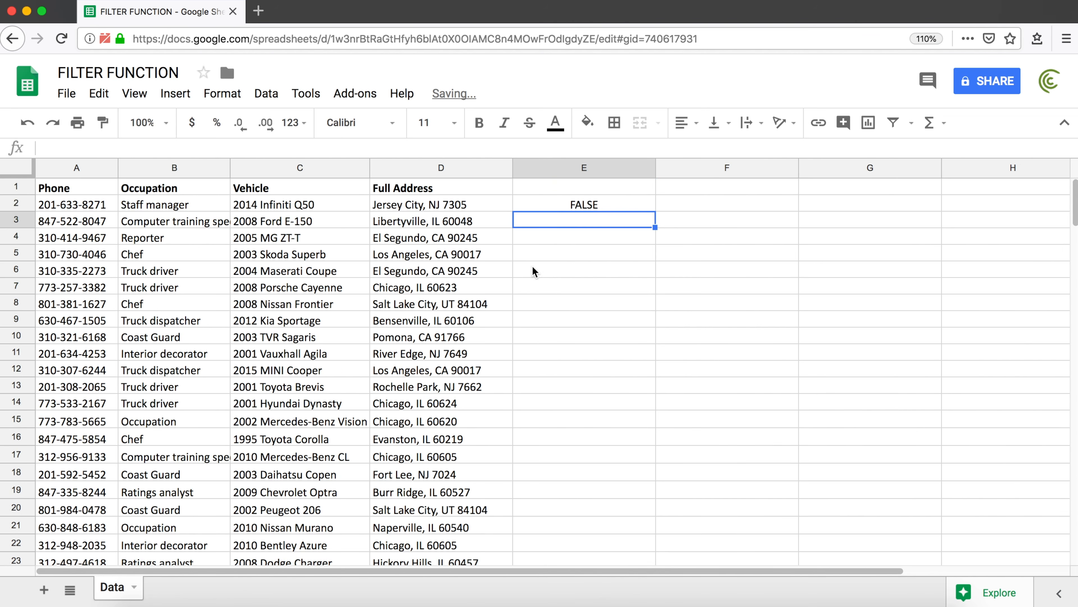
{"action": "left_click", "coordinate": [574, 204]}
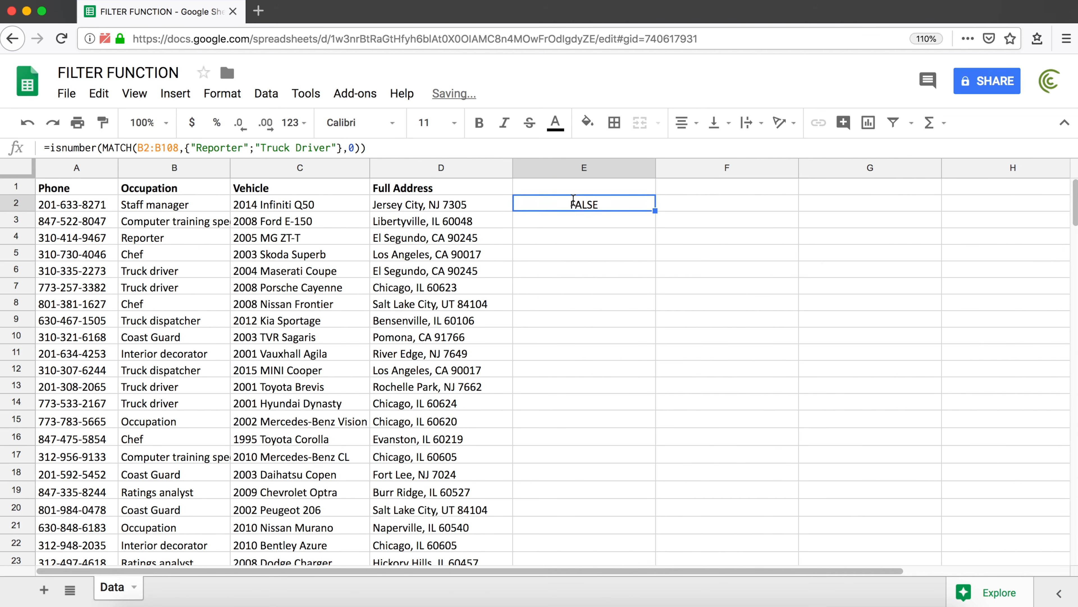
{"action": "left_click", "coordinate": [524, 202]}
{"action": "type", "text": "ARRAY"}
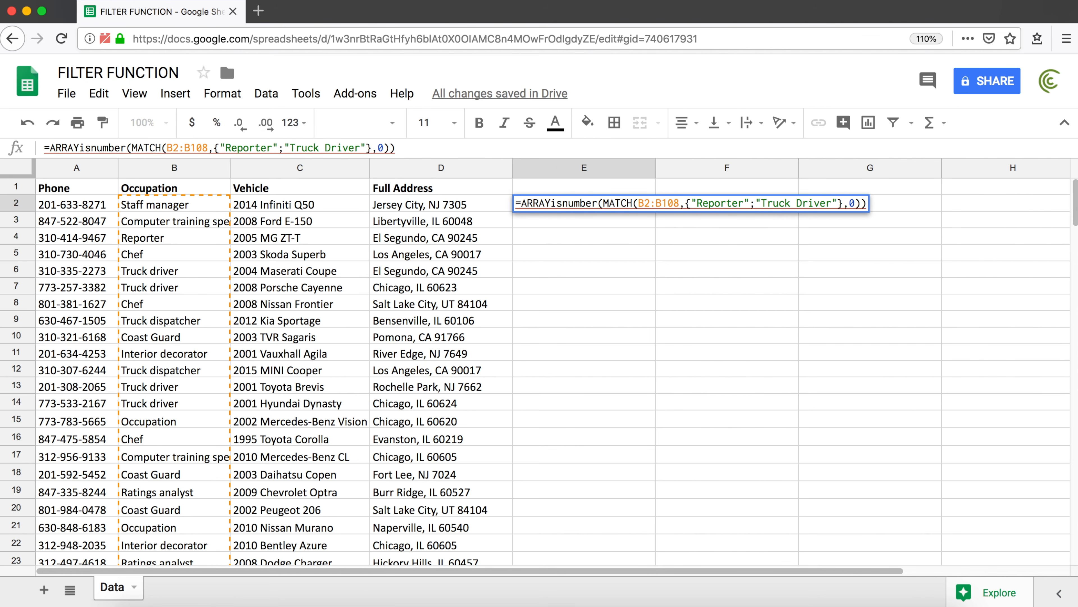
{"action": "type", "text": "FORMULA("}
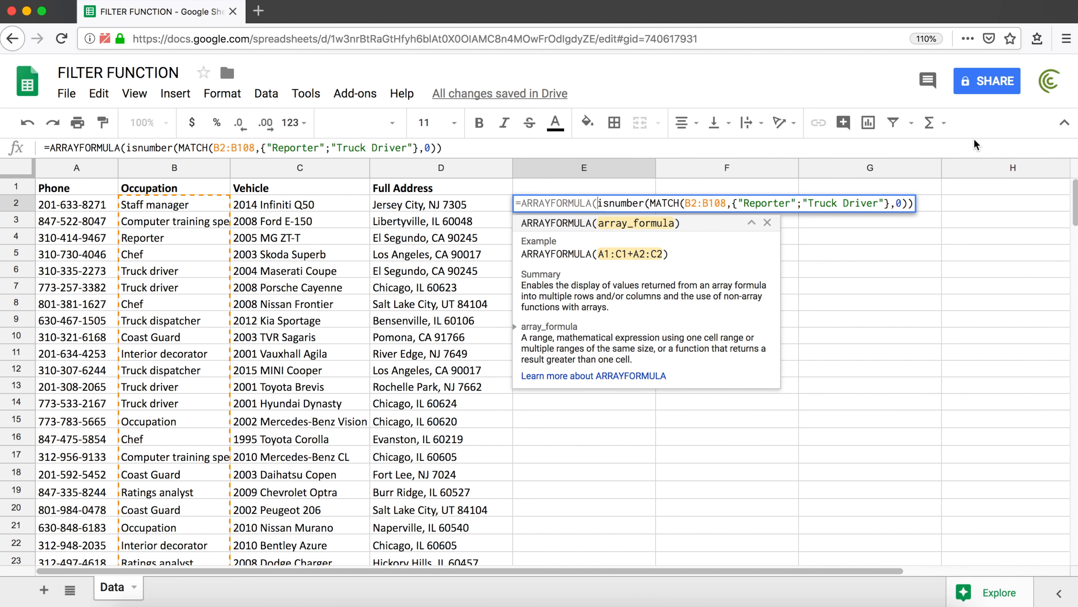
{"action": "left_click", "coordinate": [912, 203]}
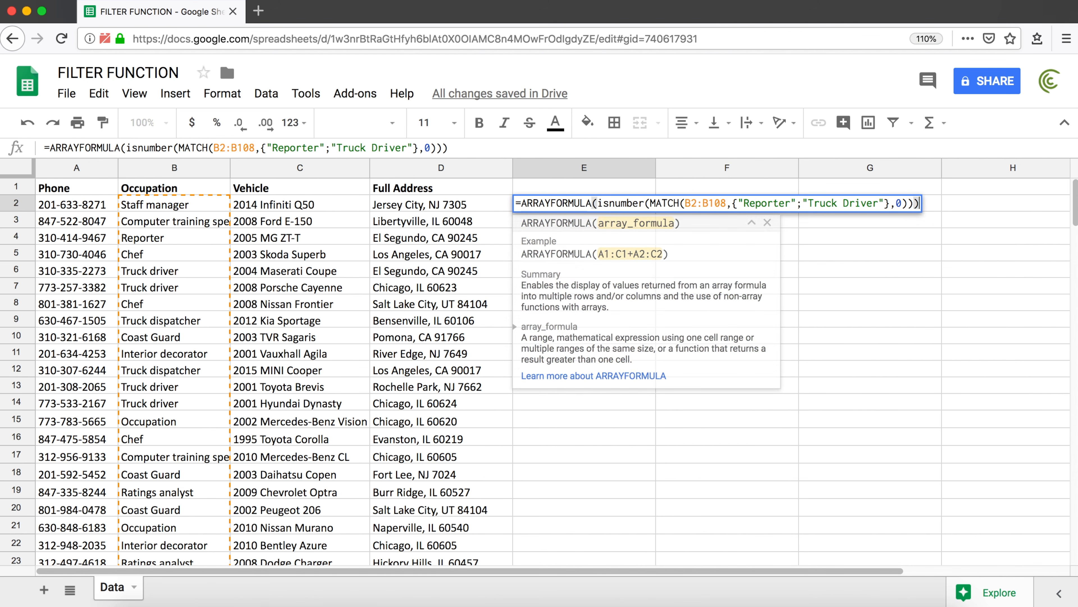
{"action": "key", "text": "Return"}
{"action": "left_click", "coordinate": [589, 205]}
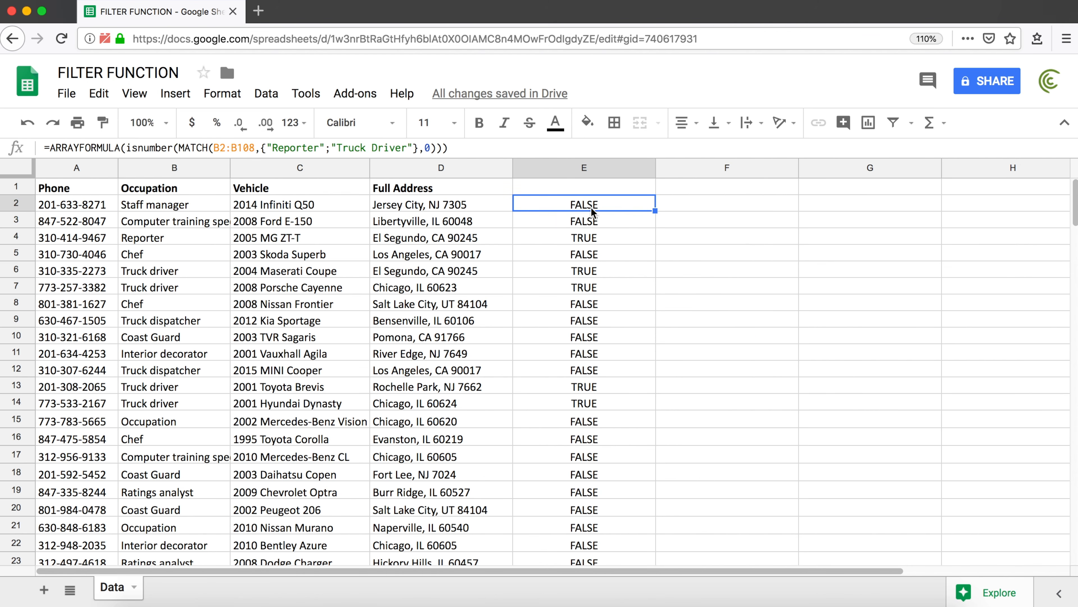
Copy the whole ARRAYFORMULA expression from E2 without its leading equals sign, leaving the cell's formula as it is
{"action": "double_click", "coordinate": [583, 204]}
{"action": "key", "text": "Escape"}
{"action": "left_click", "coordinate": [191, 241]}
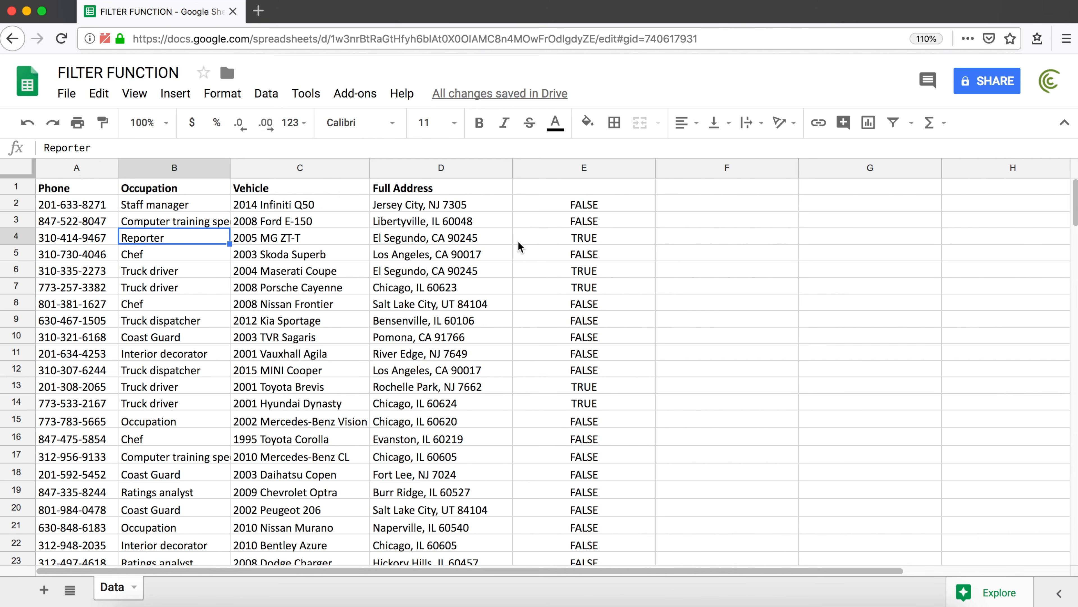
{"action": "double_click", "coordinate": [572, 206]}
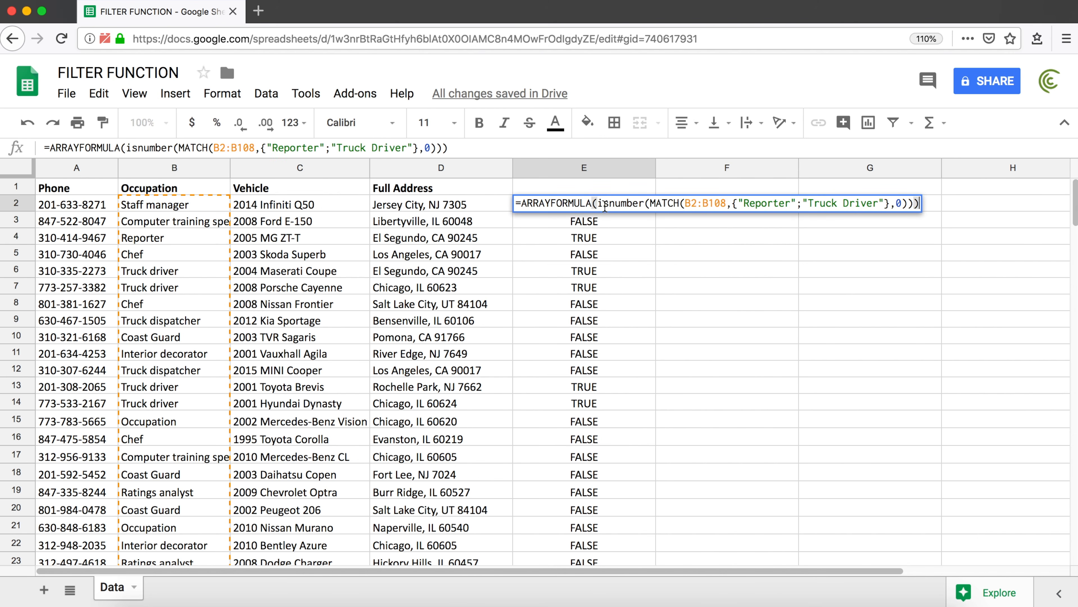
{"action": "left_click_drag", "start_coordinate": [598, 205], "coordinate": [522, 207]}
{"action": "left_click", "coordinate": [637, 207]}
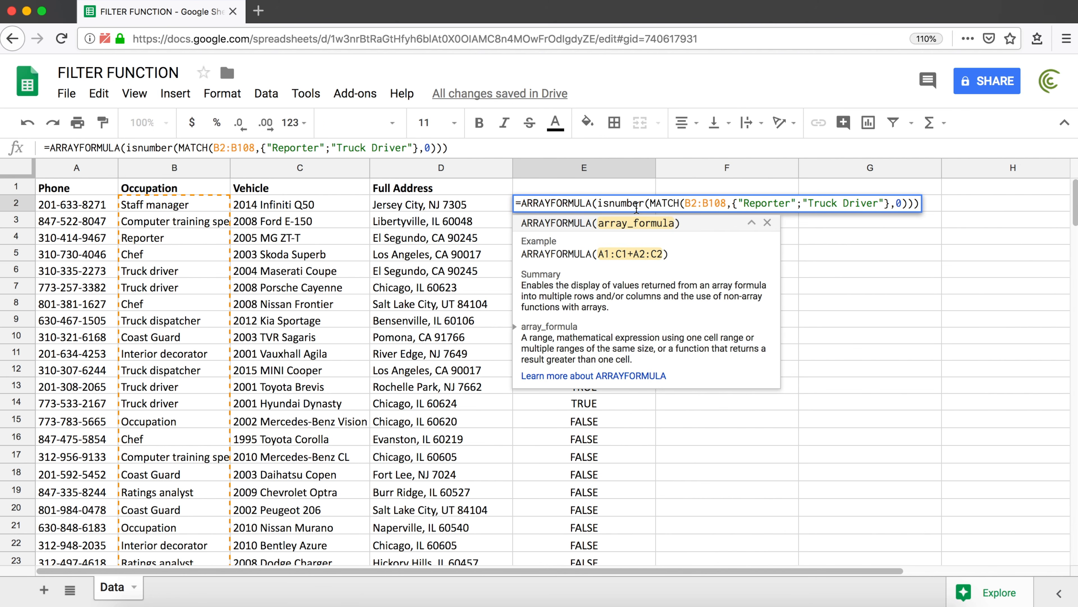
{"action": "left_click_drag", "start_coordinate": [522, 204], "coordinate": [1069, 207]}
{"action": "key", "text": "super+c"}
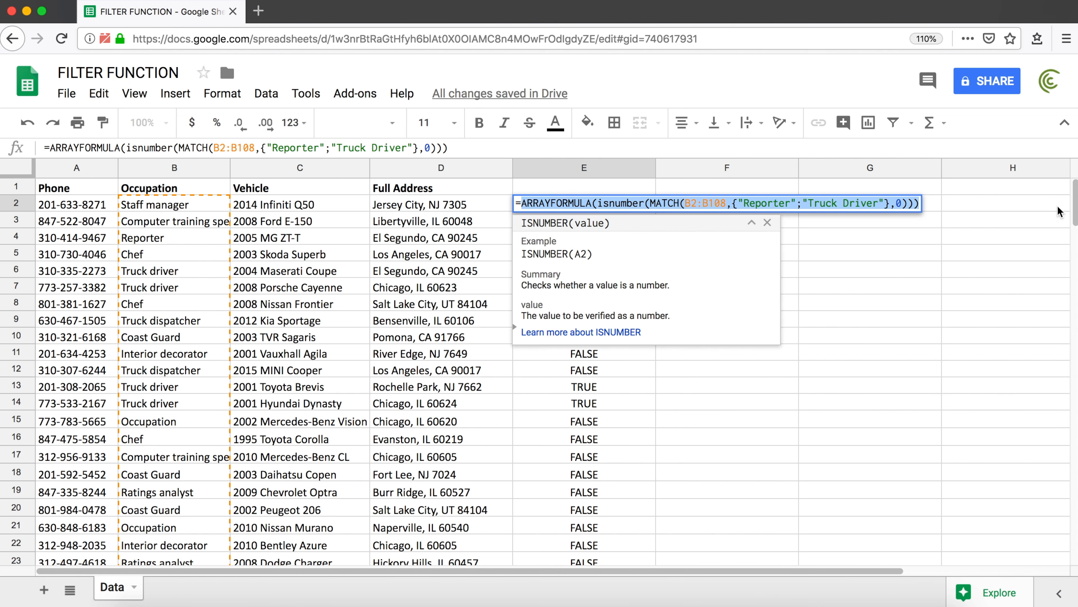
{"action": "key", "text": "Escape"}
Enter a FILTER formula in G2 over the range A2:B108, using the copied ARRAYFORMULA expression as its condition
{"action": "left_click", "coordinate": [812, 210]}
{"action": "type", "text": "=filter"}
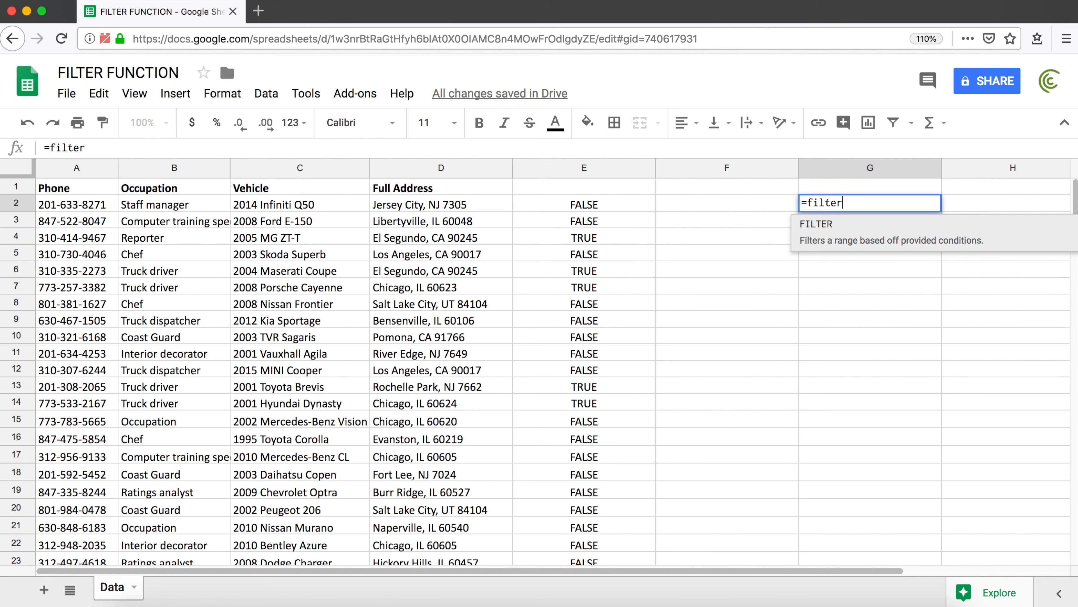
{"action": "type", "text": "("}
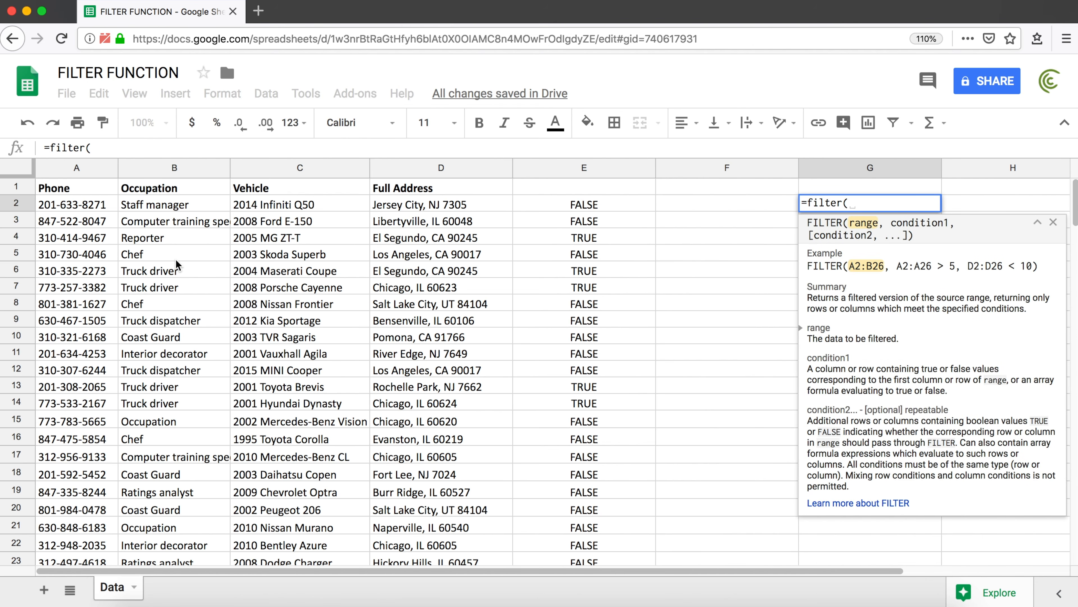
{"action": "left_click_drag", "start_coordinate": [69, 206], "coordinate": [230, 217]}
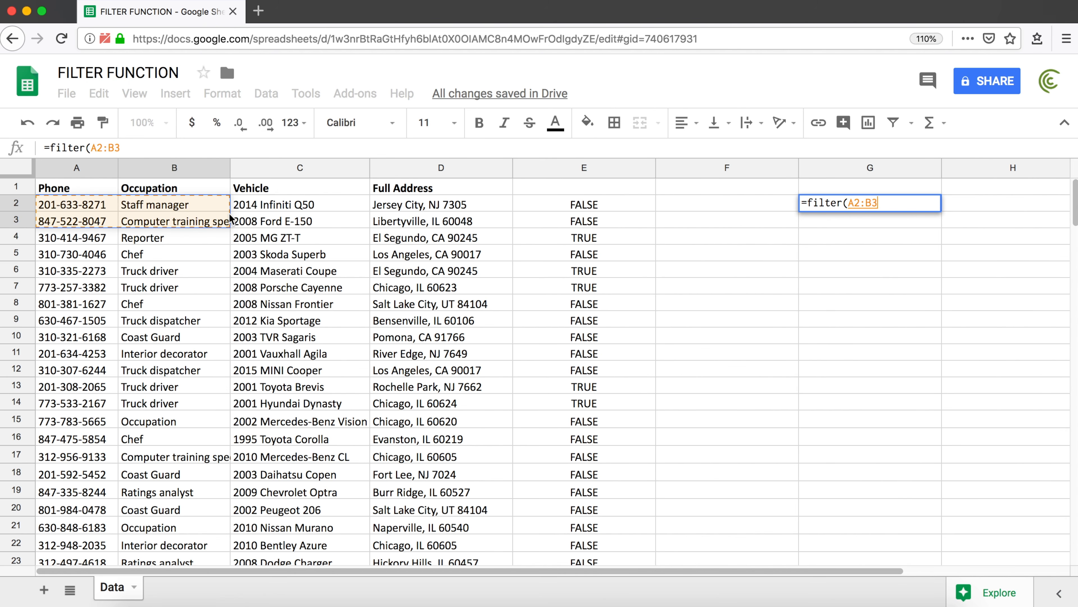
{"action": "key", "text": "super+shift+Down"}
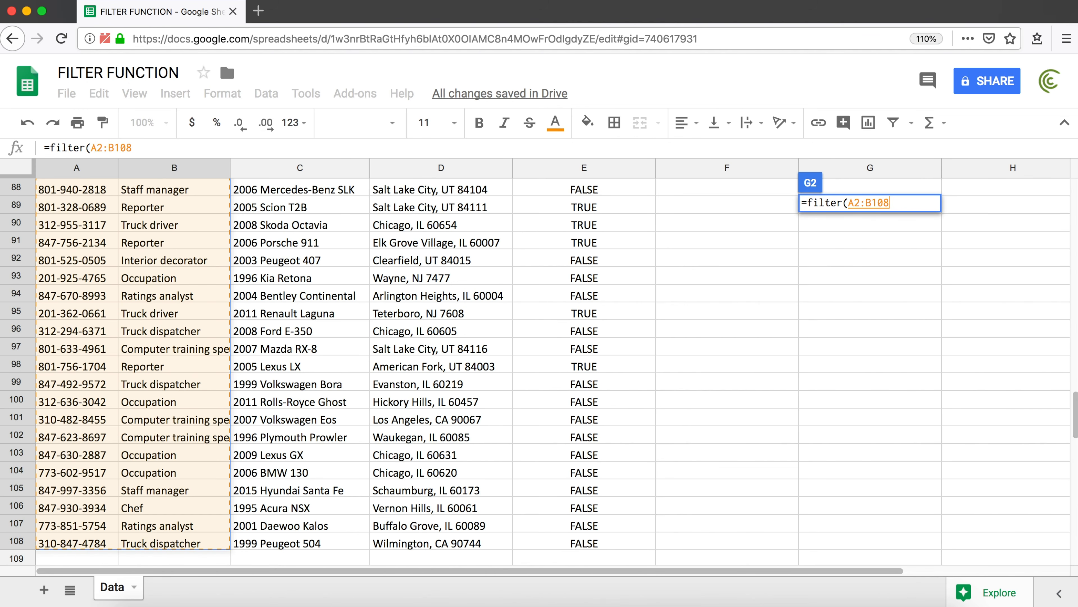
{"action": "type", "text": ","}
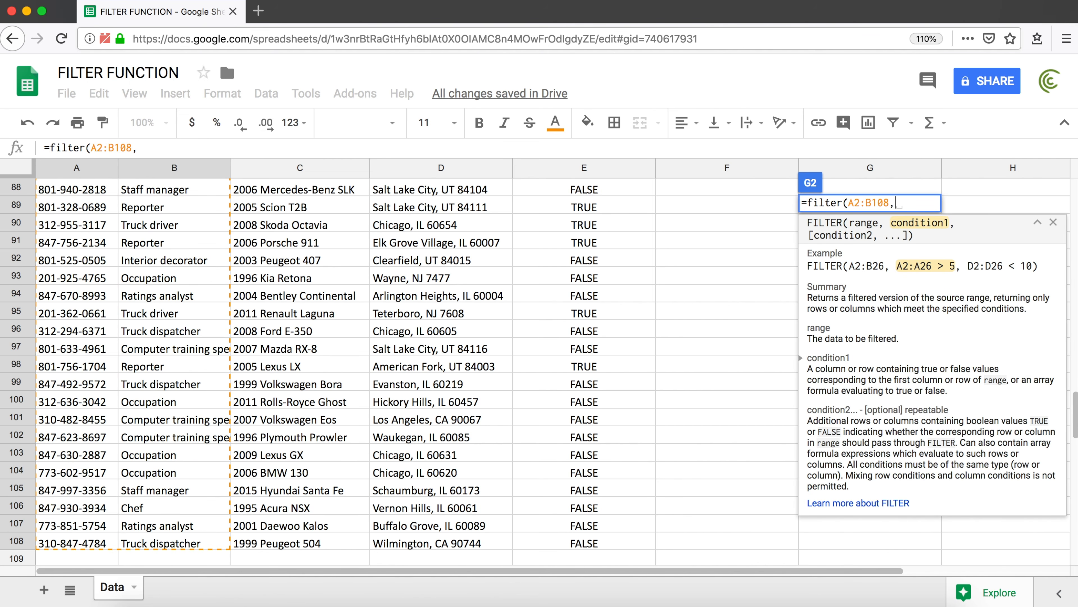
{"action": "key", "text": "super+v"}
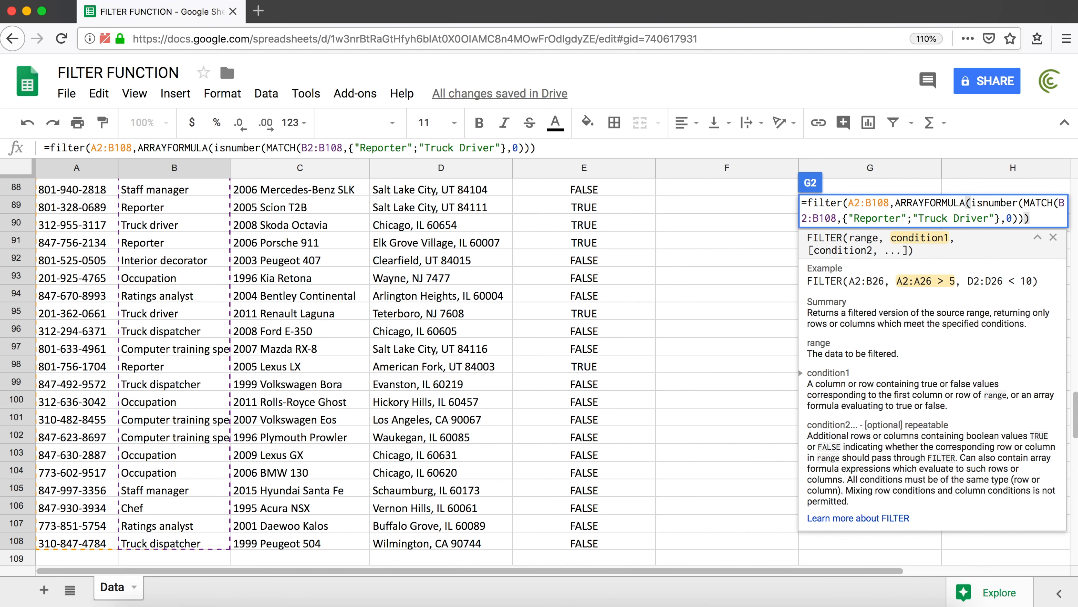
{"action": "type", "text": ")"}
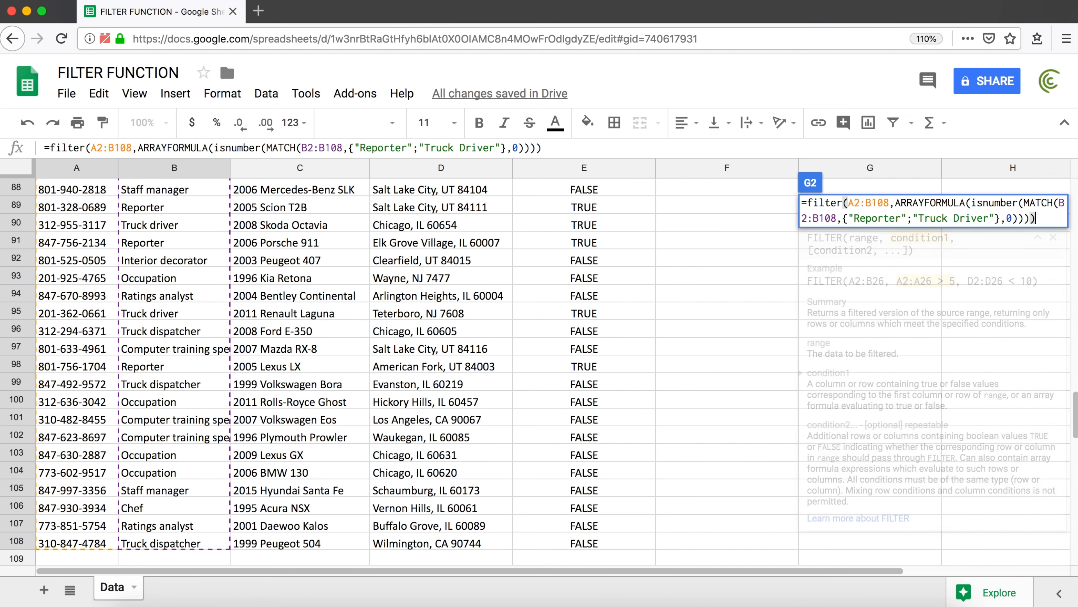
{"action": "key", "text": "Return"}
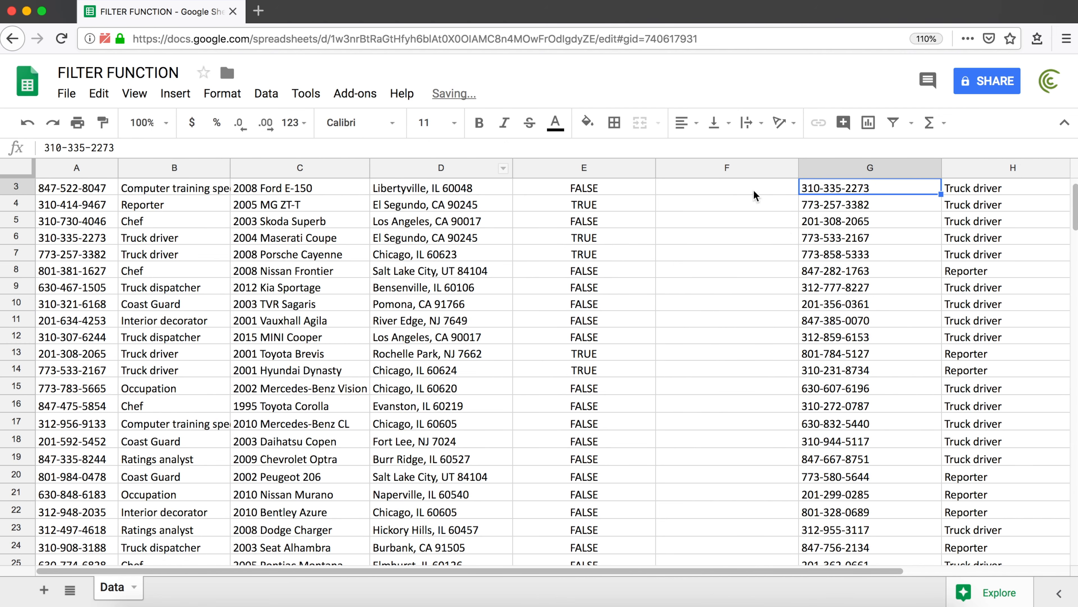
{"action": "scroll", "coordinate": [792, 239], "scroll_direction": "up", "scroll_amount": 1}
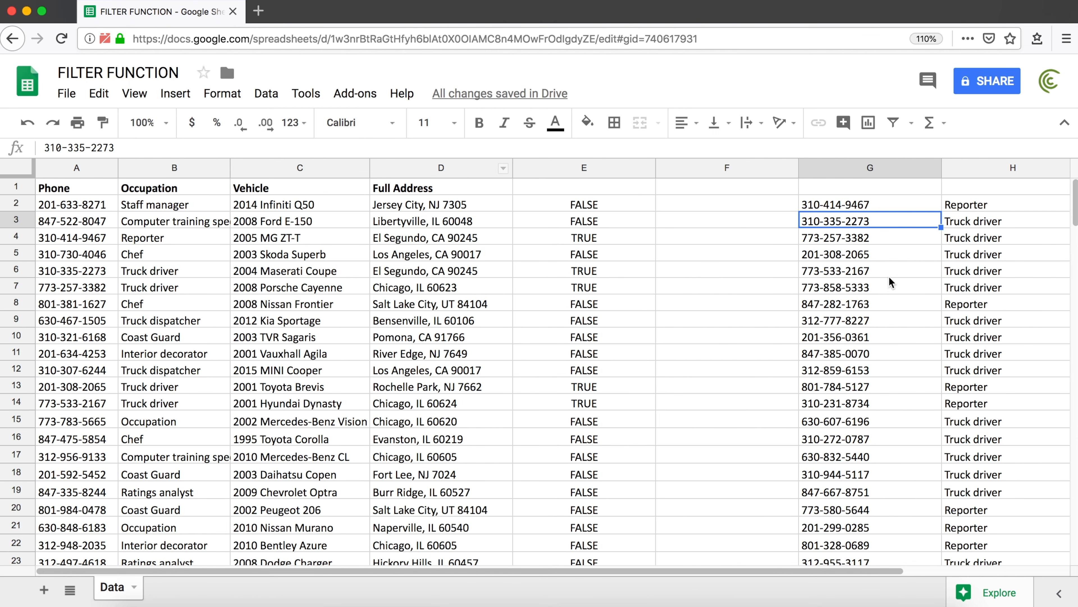
Add "Coast Guard" as a third occupation to the MATCH list inside the G2 FILTER formula
{"action": "left_click", "coordinate": [863, 209]}
{"action": "double_click", "coordinate": [862, 209]}
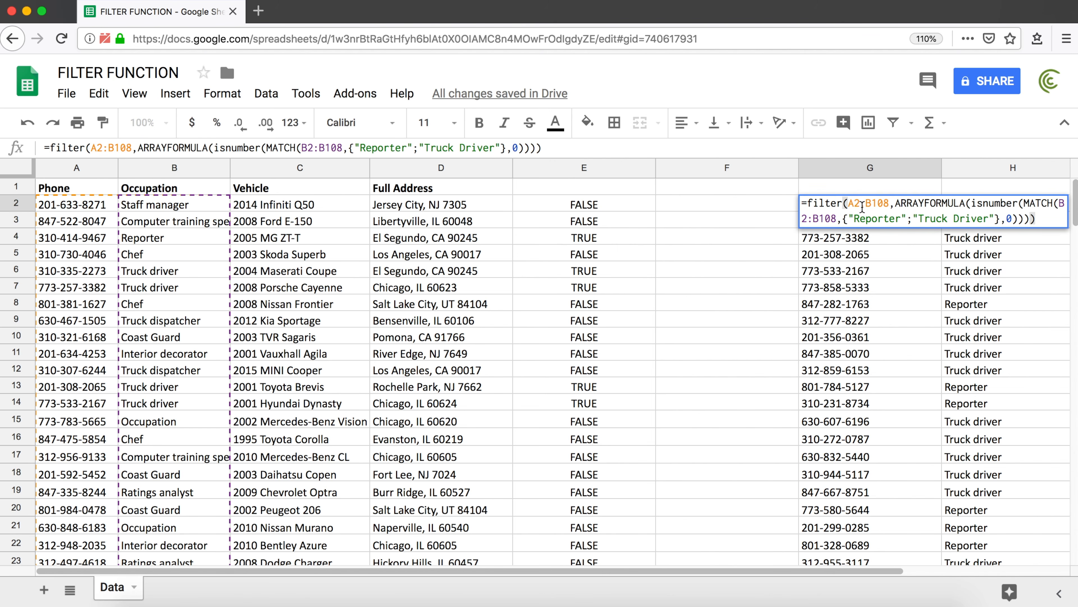
{"action": "left_click", "coordinate": [995, 218]}
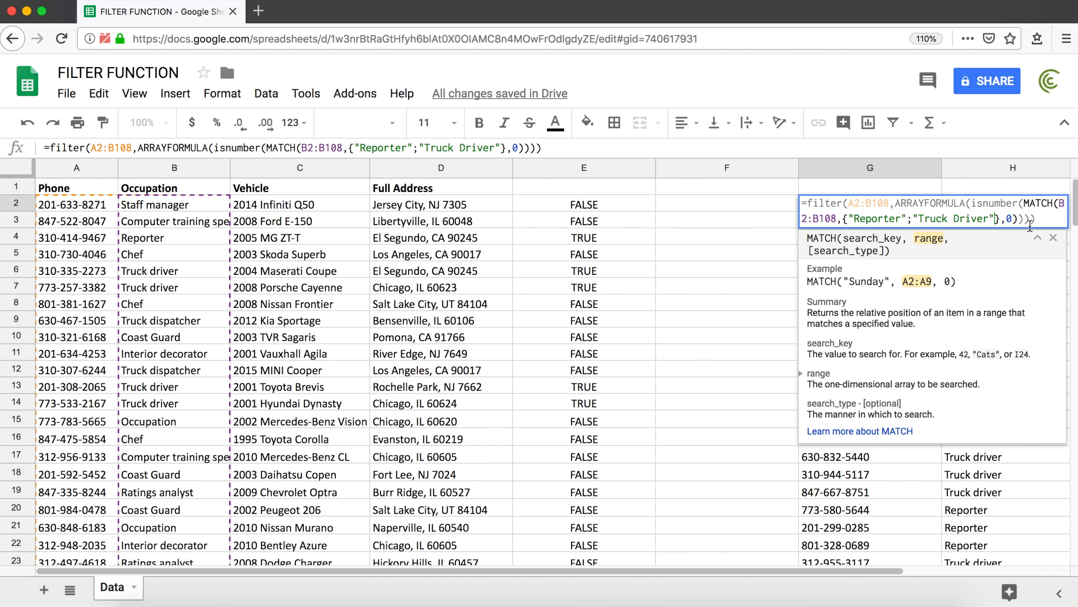
{"action": "left_click", "coordinate": [1005, 219]}
{"action": "type", "text": ";"}
{"action": "type", "text": "\"Coast"}
{"action": "type", "text": " Guard"}
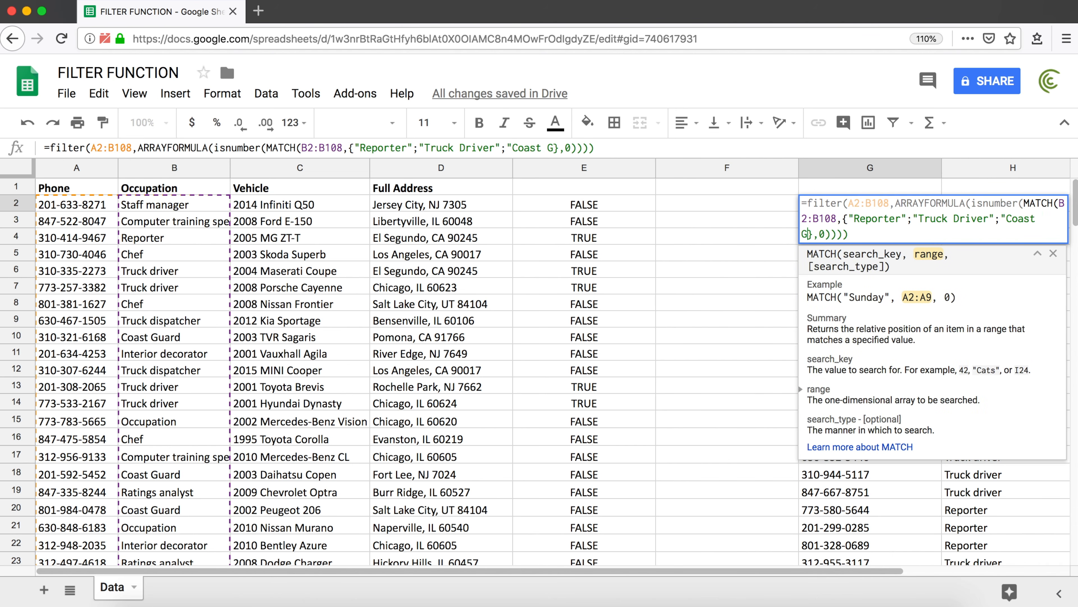
{"action": "type", "text": "\""}
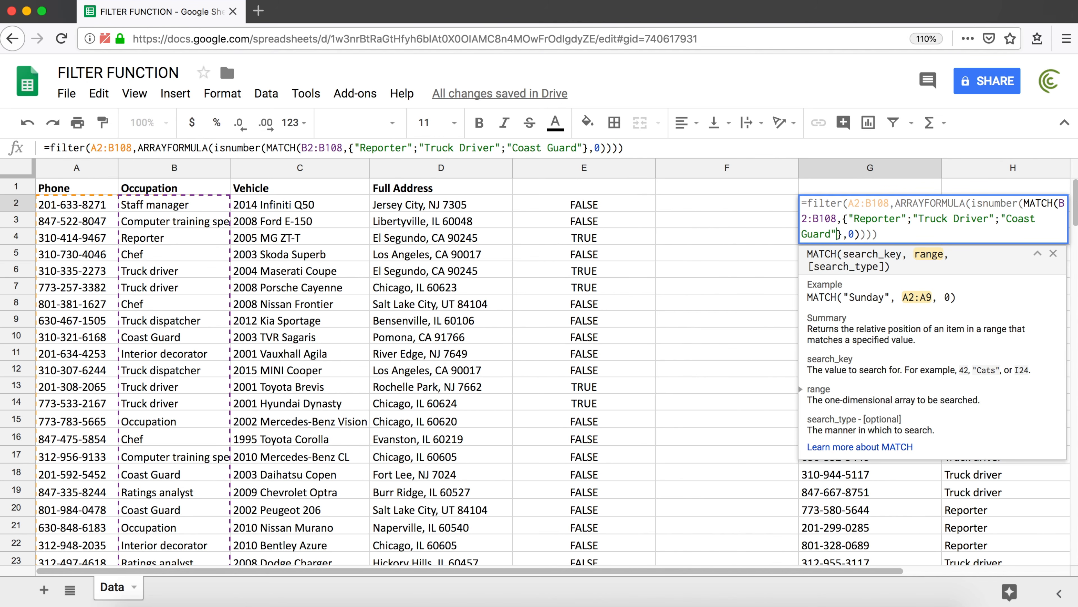
{"action": "key", "text": "Return"}
Examine the filtered occupations in column H and the list of criteria inside the G2 formula
{"action": "left_click", "coordinate": [905, 205]}
{"action": "left_click", "coordinate": [964, 205]}
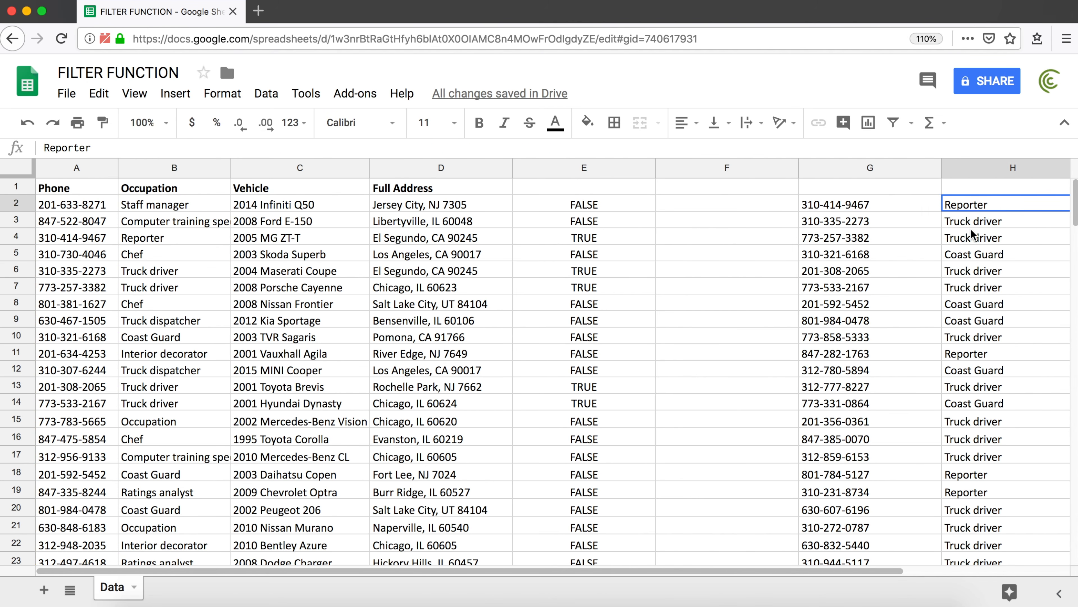
{"action": "left_click", "coordinate": [972, 222]}
{"action": "left_click", "coordinate": [978, 261]}
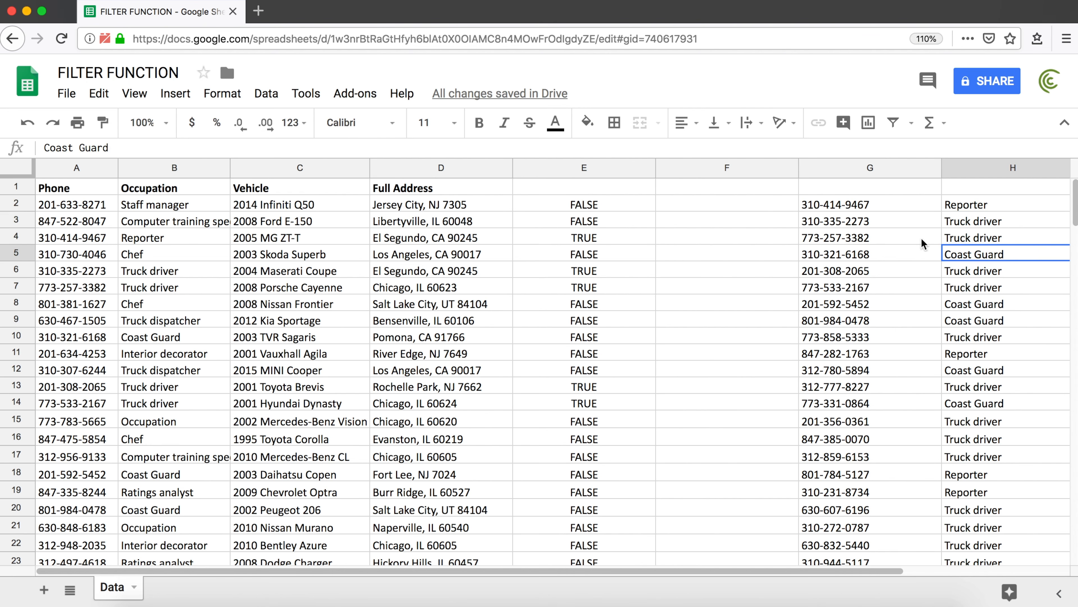
{"action": "double_click", "coordinate": [875, 208]}
{"action": "key", "text": "Escape"}
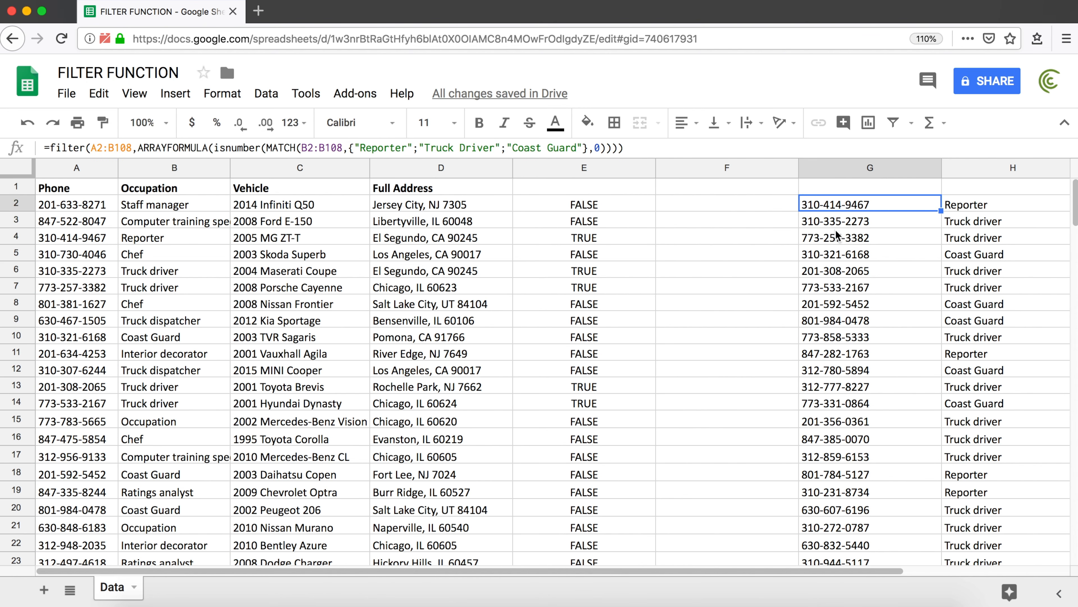
{"action": "double_click", "coordinate": [836, 205]}
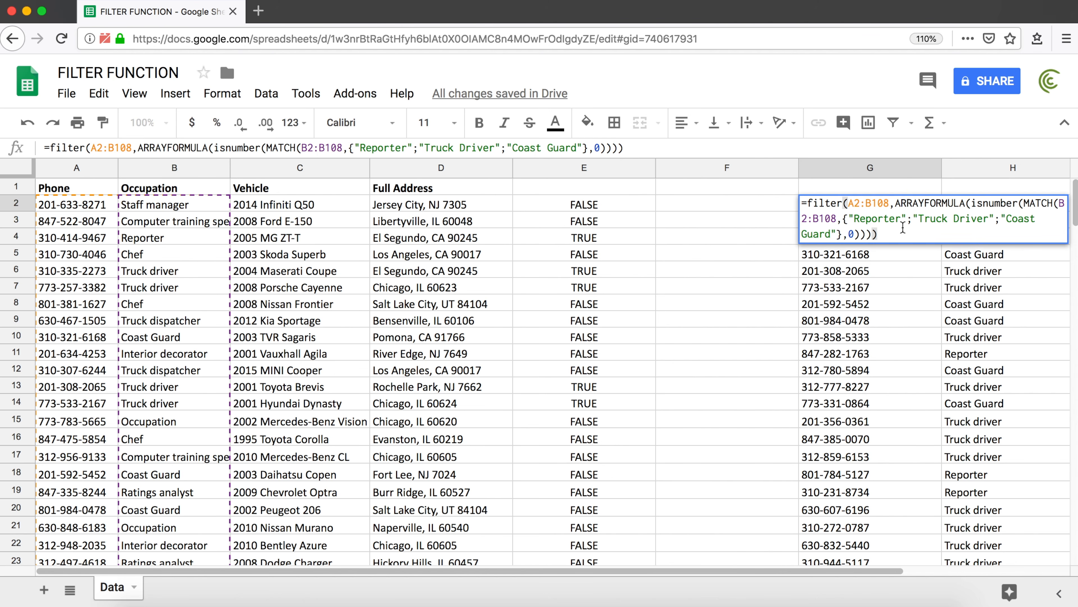
{"action": "left_click_drag", "start_coordinate": [851, 219], "coordinate": [843, 234]}
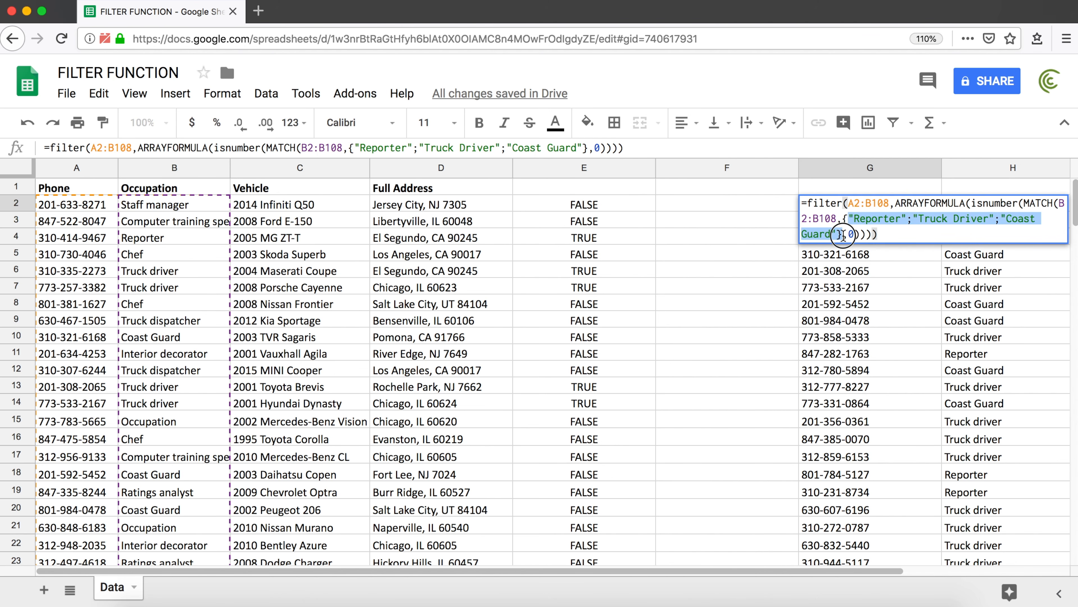
{"action": "key", "text": "Escape"}
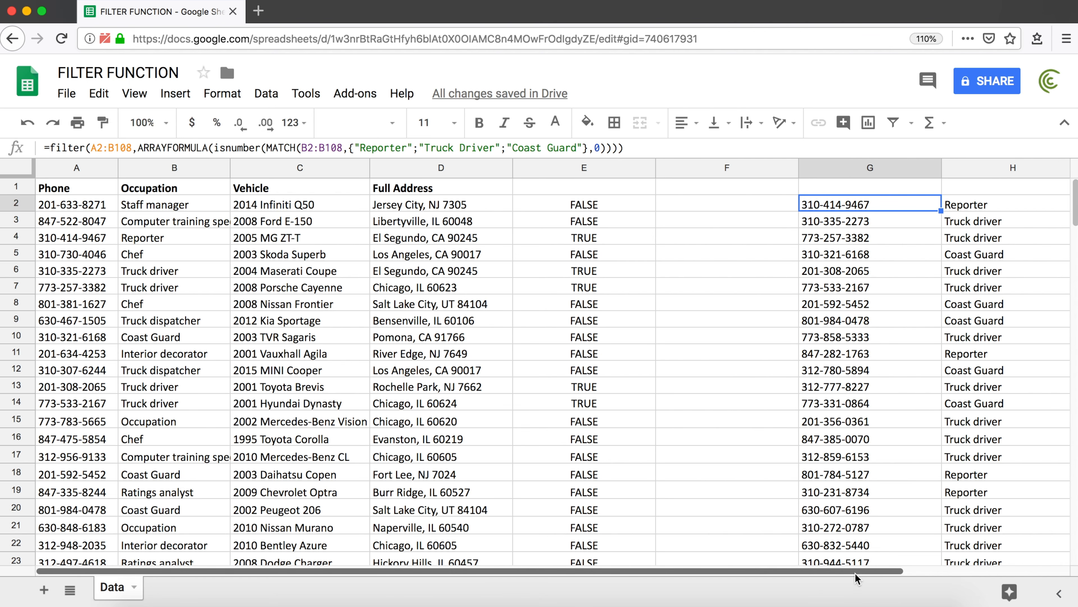
Clear the TRUE/FALSE helper results from column E
{"action": "left_click_drag", "start_coordinate": [854, 574], "coordinate": [967, 566]}
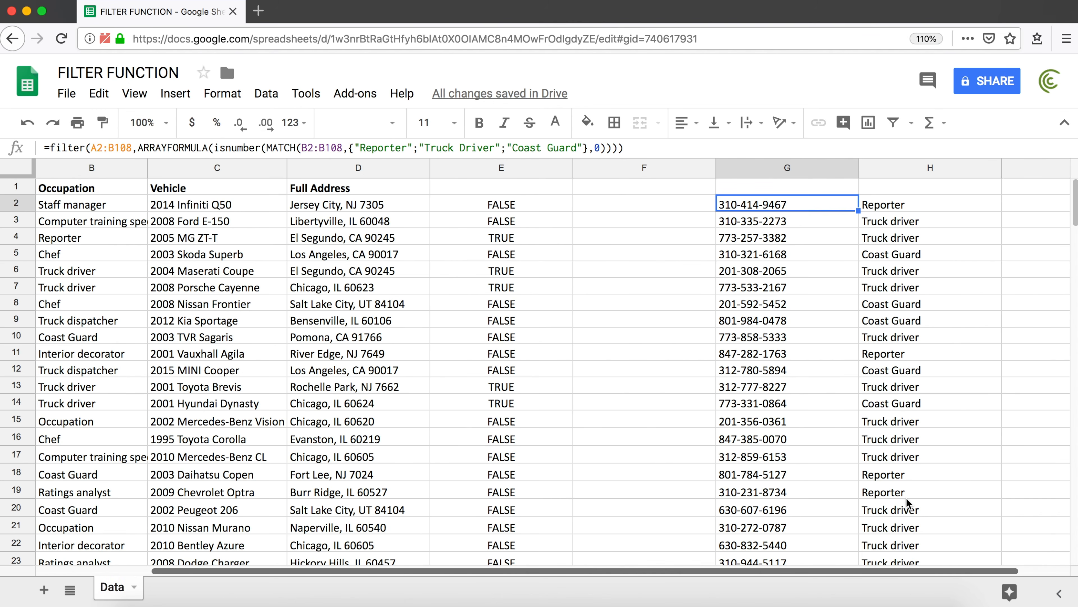
{"action": "left_click", "coordinate": [543, 169]}
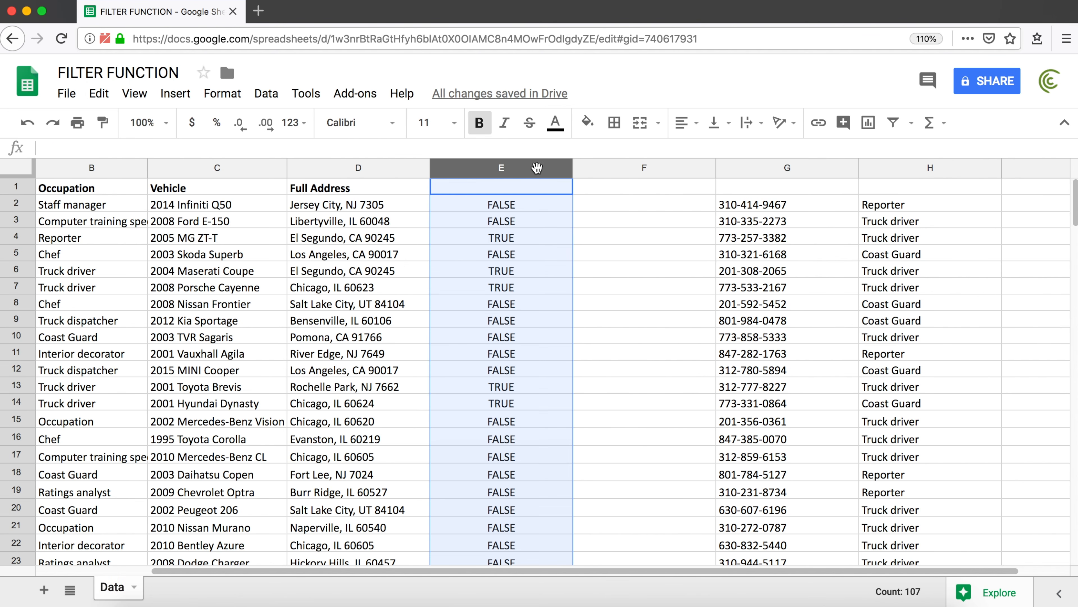
{"action": "key", "text": "Delete"}
{"action": "left_click", "coordinate": [568, 206]}
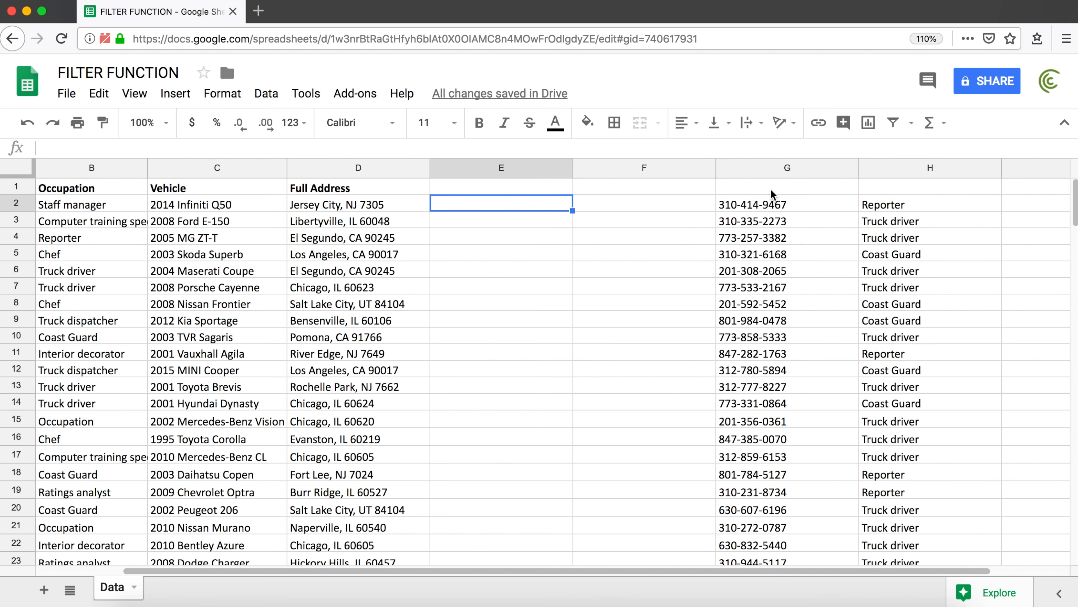
Copy the occupations Reporter and Coast Guard from the filtered results into cells E2 and E3
{"action": "left_click", "coordinate": [922, 207]}
{"action": "key", "text": "ctrl+c"}
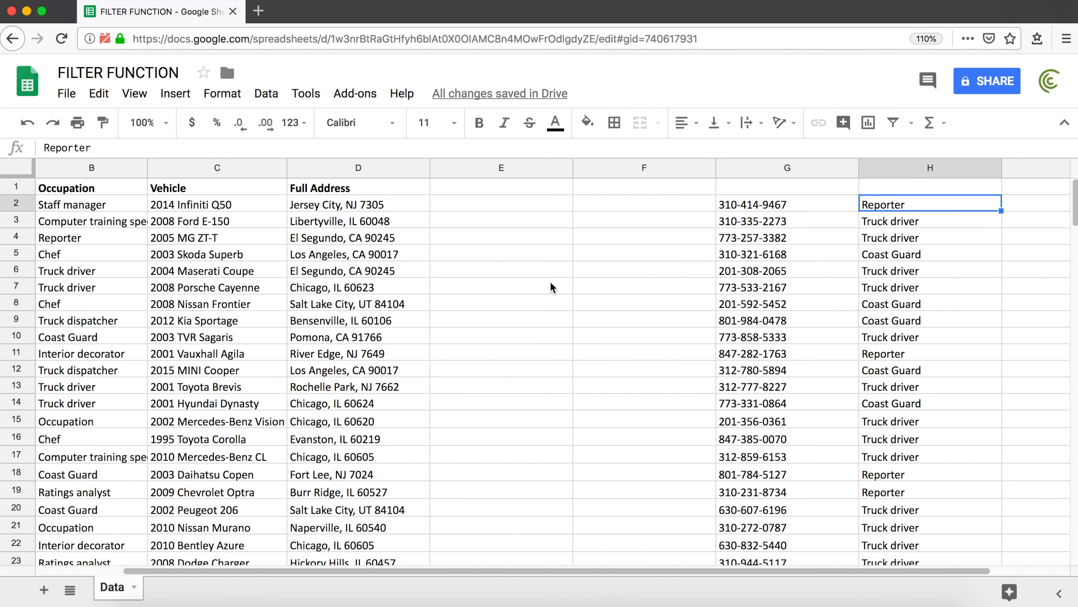
{"action": "left_click", "coordinate": [536, 207]}
{"action": "key", "text": "ctrl+v"}
{"action": "left_click", "coordinate": [914, 257]}
{"action": "key", "text": "ctrl+c"}
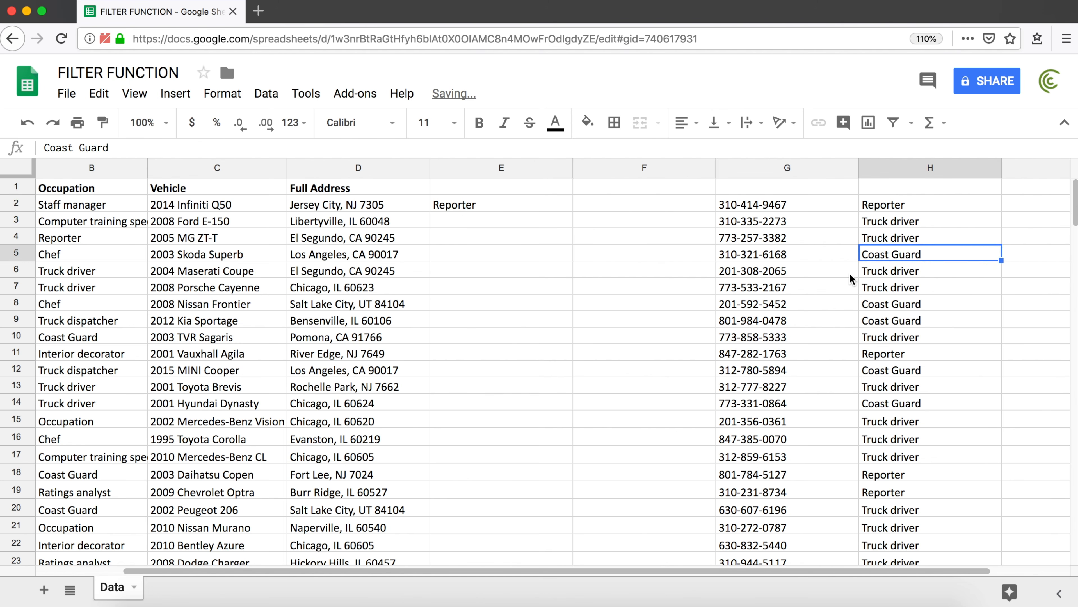
{"action": "left_click", "coordinate": [463, 221]}
{"action": "key", "text": "ctrl+v"}
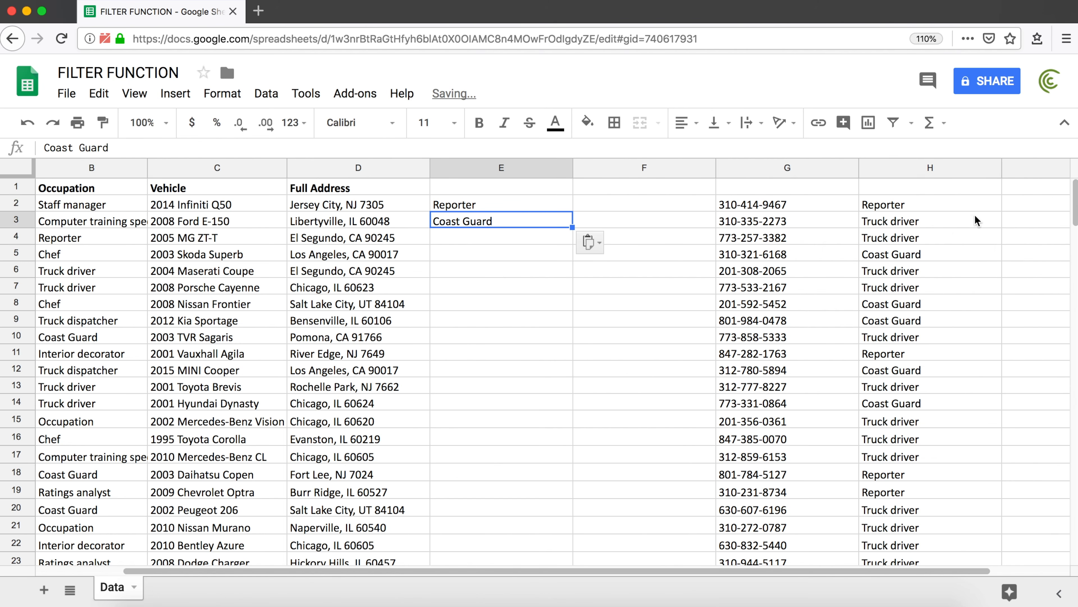
Copy the occupation Truck driver from the filtered results into cell E4
{"action": "left_click", "coordinate": [907, 235]}
{"action": "key", "text": "ctrl+c"}
{"action": "left_click", "coordinate": [494, 237]}
{"action": "key", "text": "ctrl+v"}
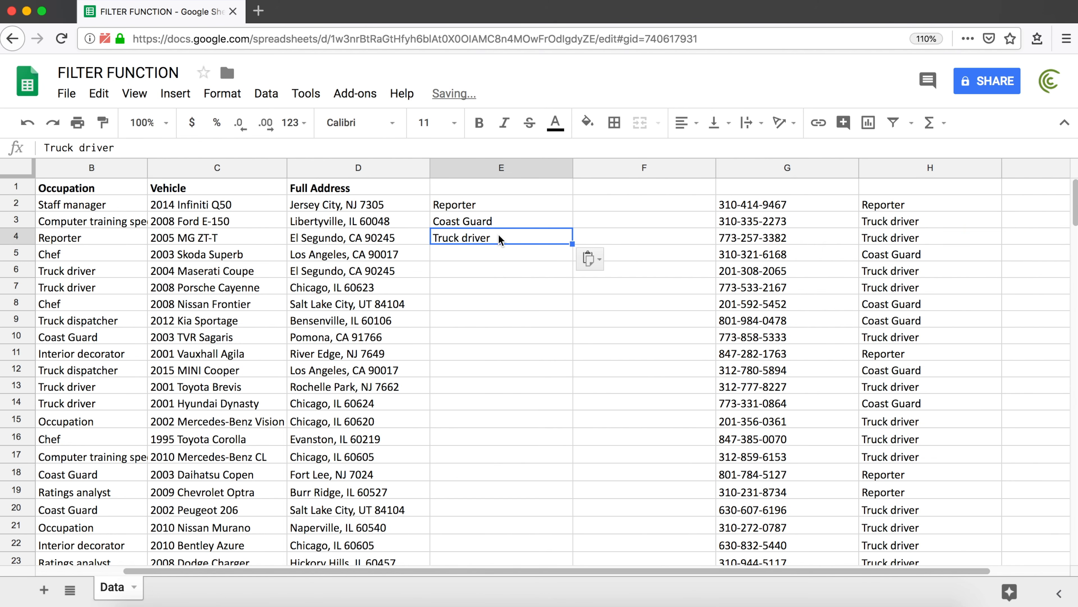
Replace the hard-coded occupation list in the MATCH part of the G2 formula with the cell range E2:E4
{"action": "double_click", "coordinate": [748, 208]}
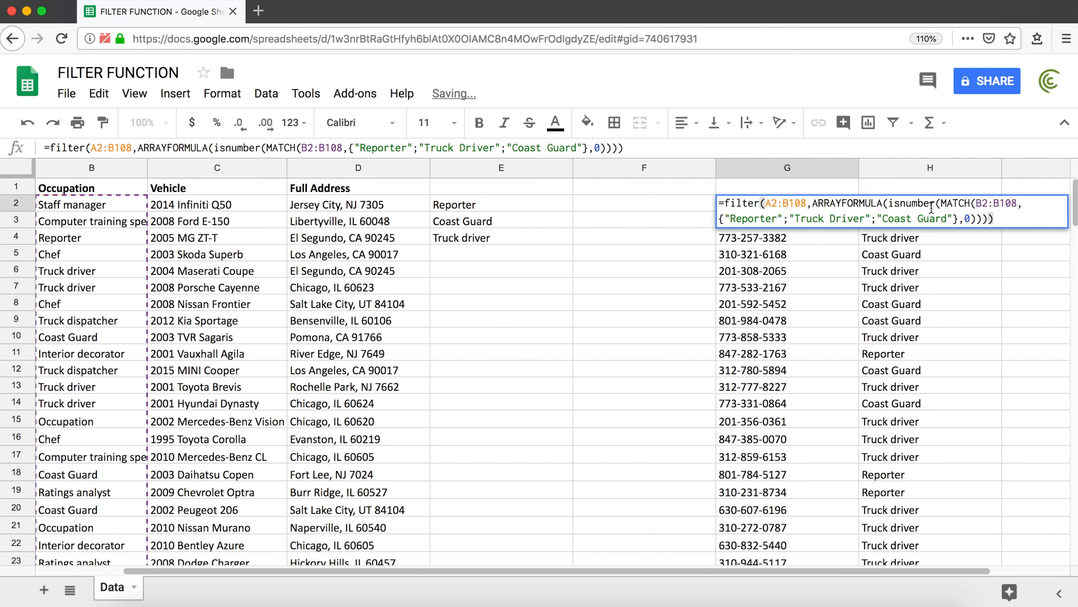
{"action": "left_click_drag", "start_coordinate": [956, 220], "coordinate": [719, 220]}
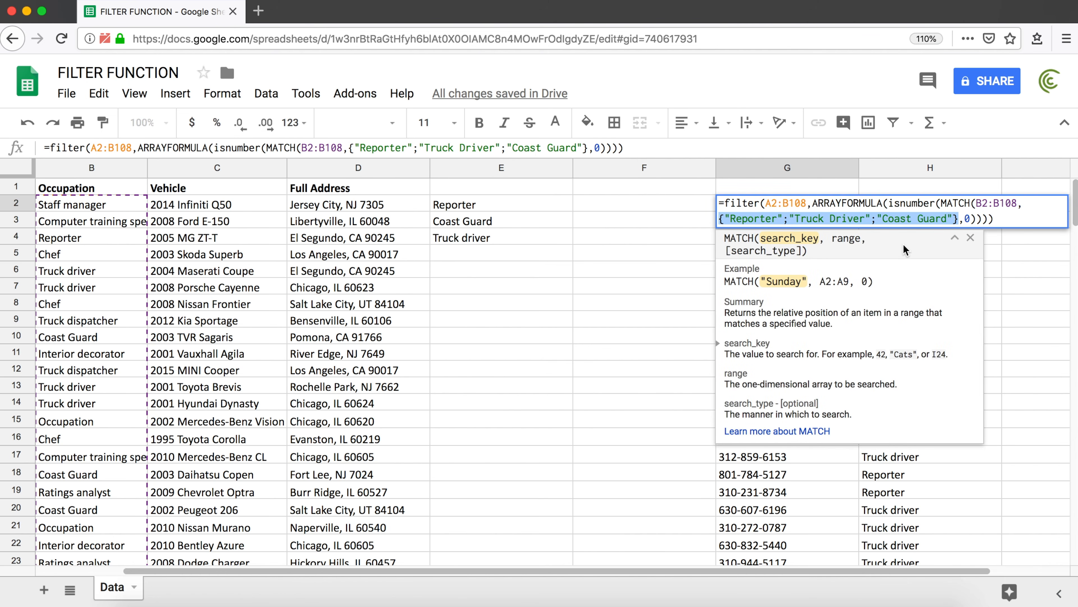
{"action": "key", "text": "BackSpace"}
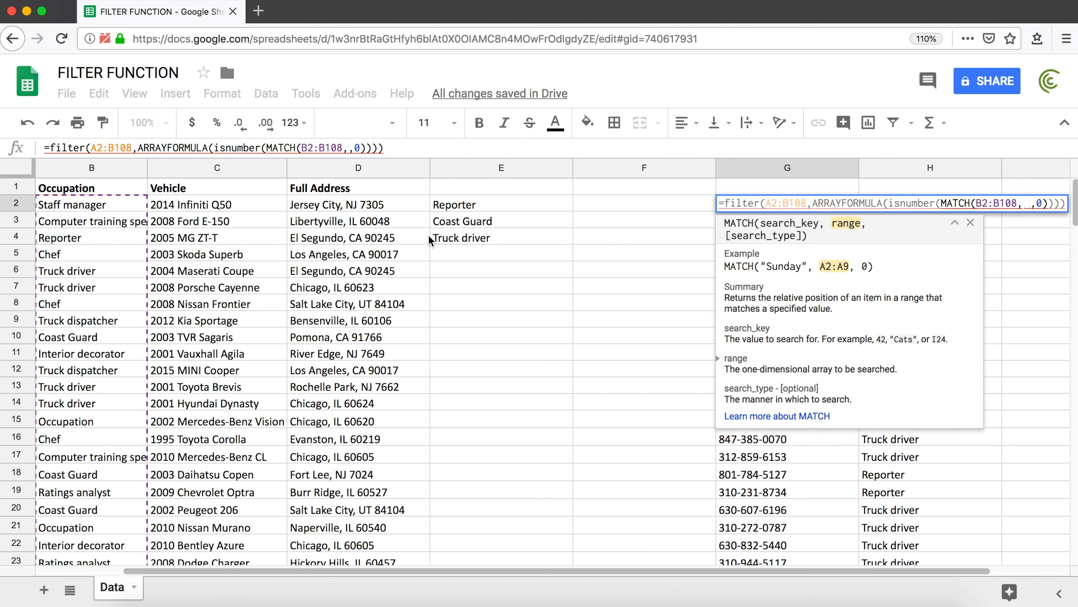
{"action": "left_click_drag", "start_coordinate": [465, 208], "coordinate": [472, 237]}
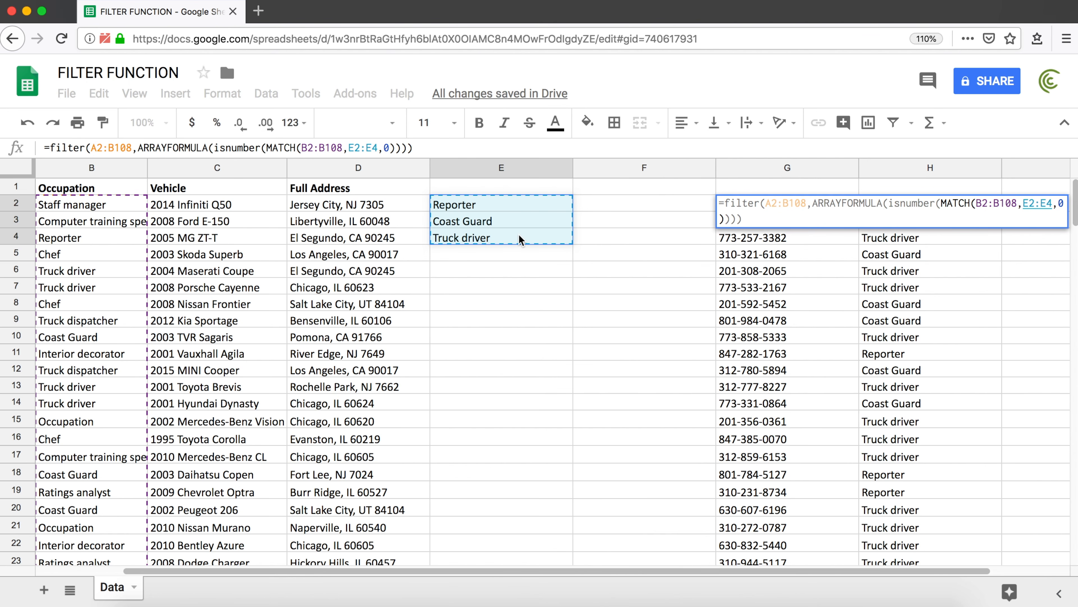
{"action": "key", "text": "Return"}
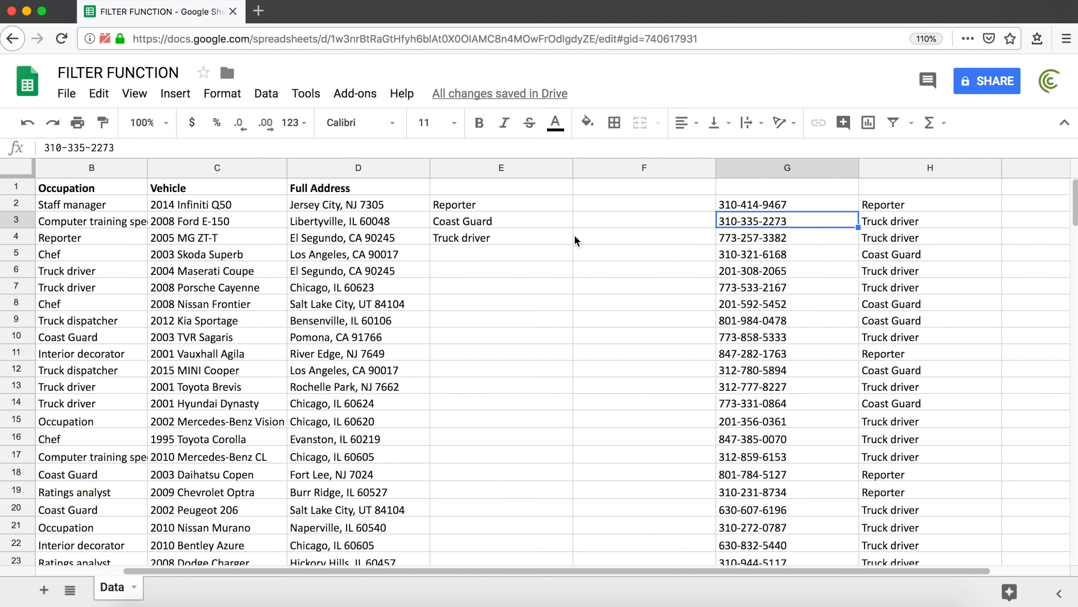
Change the criterion in E3 to Chef and compare the criteria in column E with the filtered results
{"action": "left_click", "coordinate": [475, 221]}
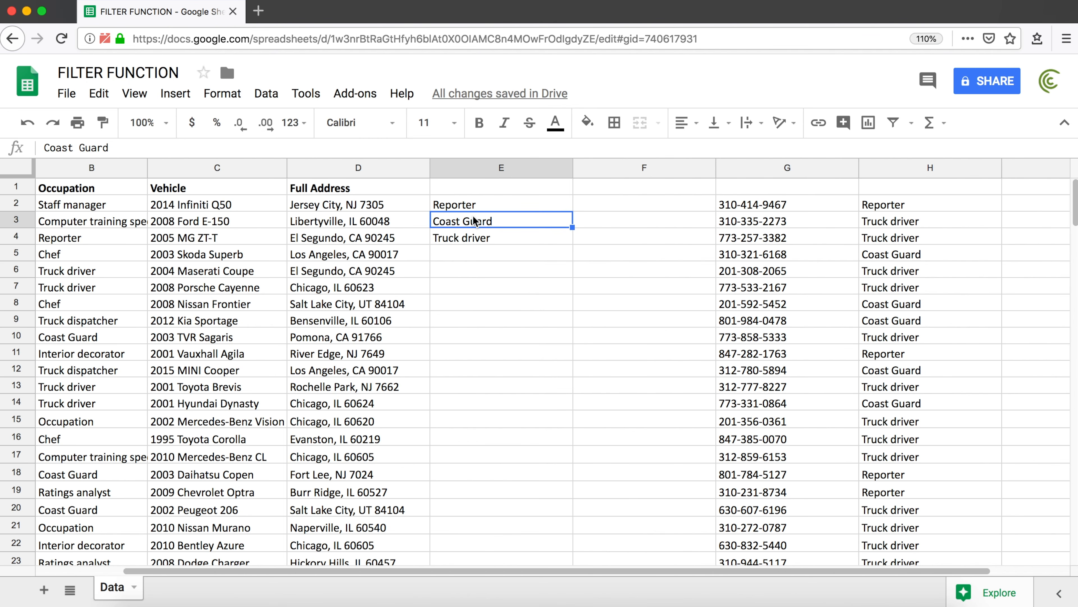
{"action": "type", "text": "Chef"}
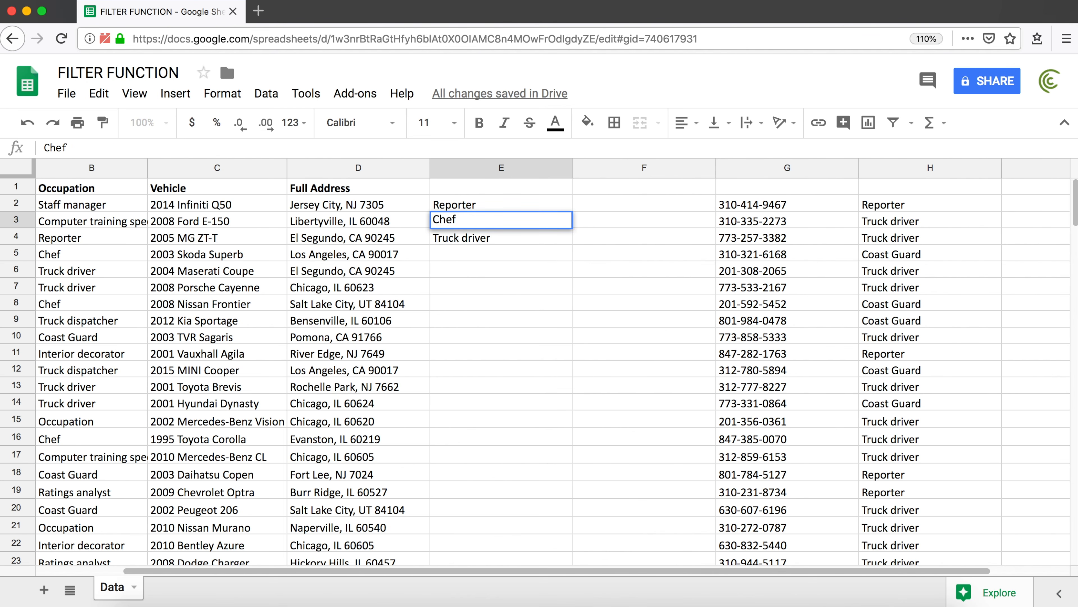
{"action": "key", "text": "Return"}
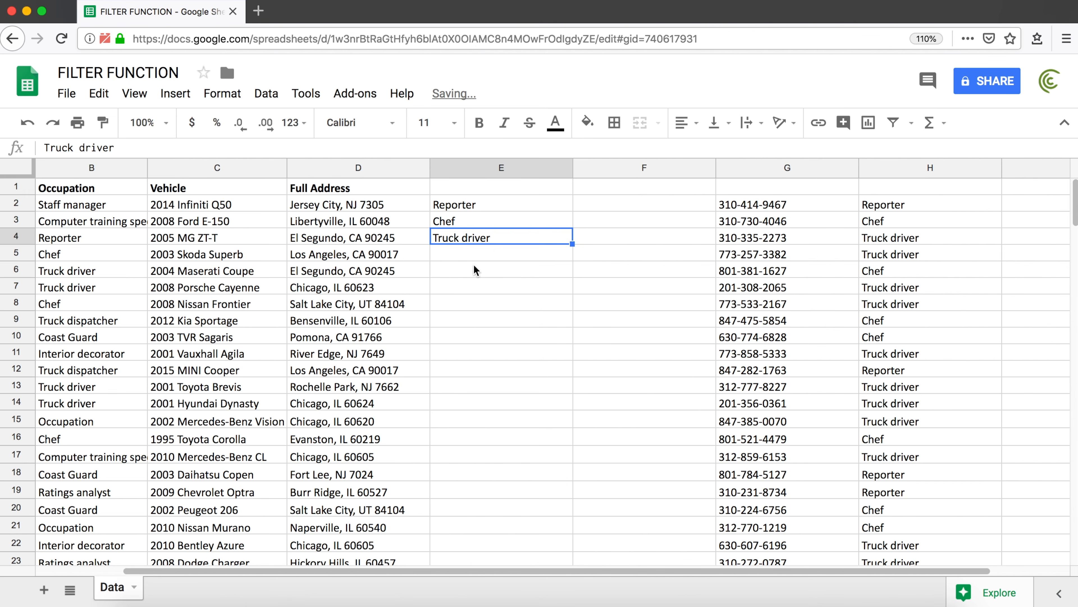
{"action": "left_click", "coordinate": [460, 207]}
{"action": "left_click", "coordinate": [460, 222]}
{"action": "left_click", "coordinate": [460, 236]}
{"action": "left_click_drag", "start_coordinate": [777, 204], "coordinate": [893, 421]}
{"action": "left_click", "coordinate": [882, 201]}
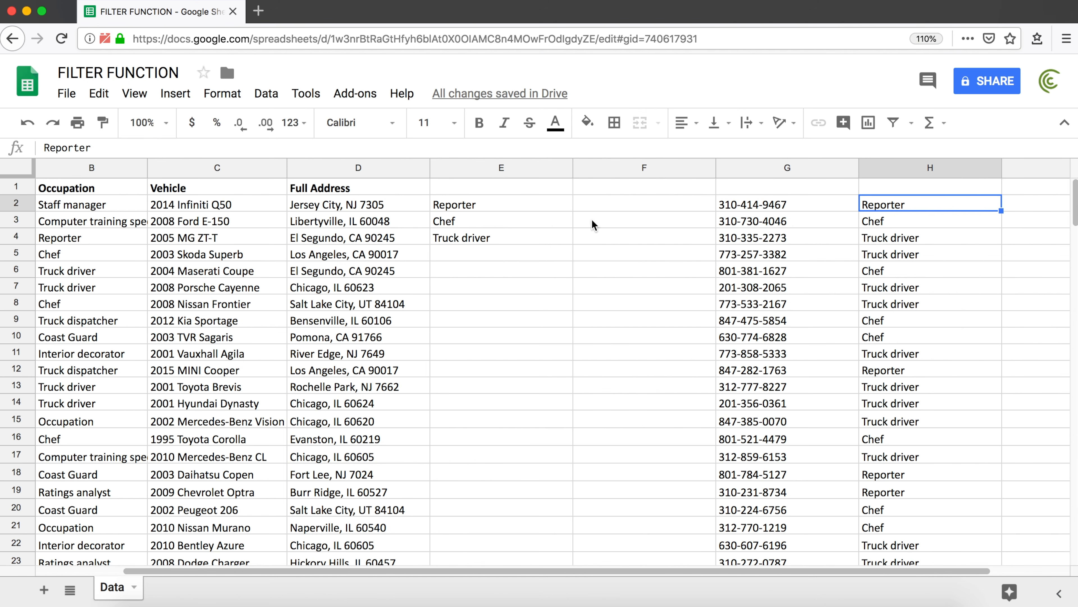
Remove the ARRAYFORMULA wrapper from the G2 formula, leaving =filter(A2:B108,isnumber(MATCH(B2:B108,E2:E4,0))), and recheck the formula
{"action": "double_click", "coordinate": [810, 206]}
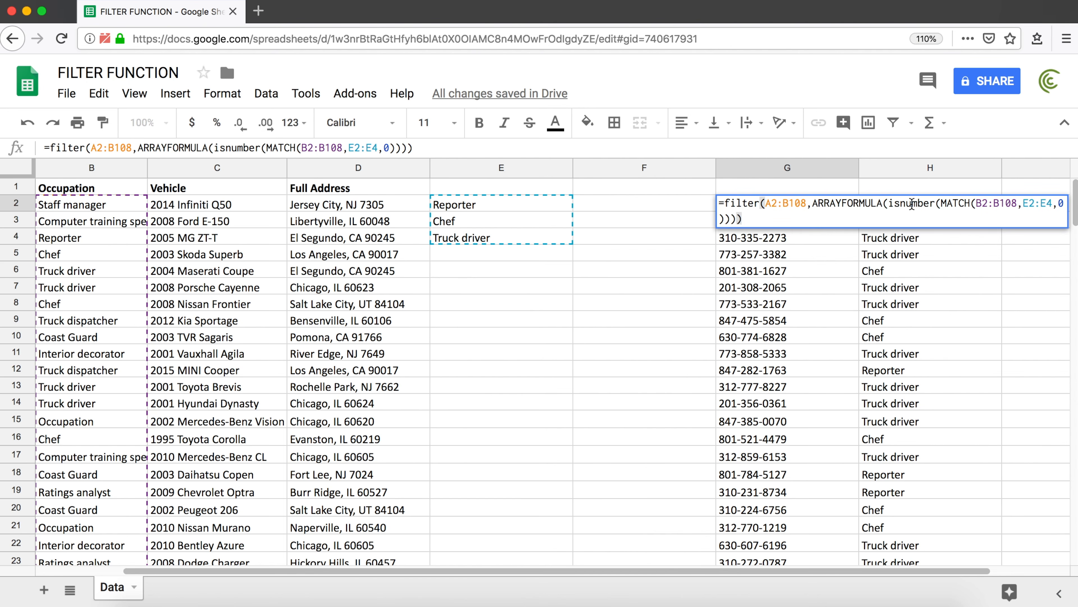
{"action": "left_click_drag", "start_coordinate": [889, 203], "coordinate": [812, 203]}
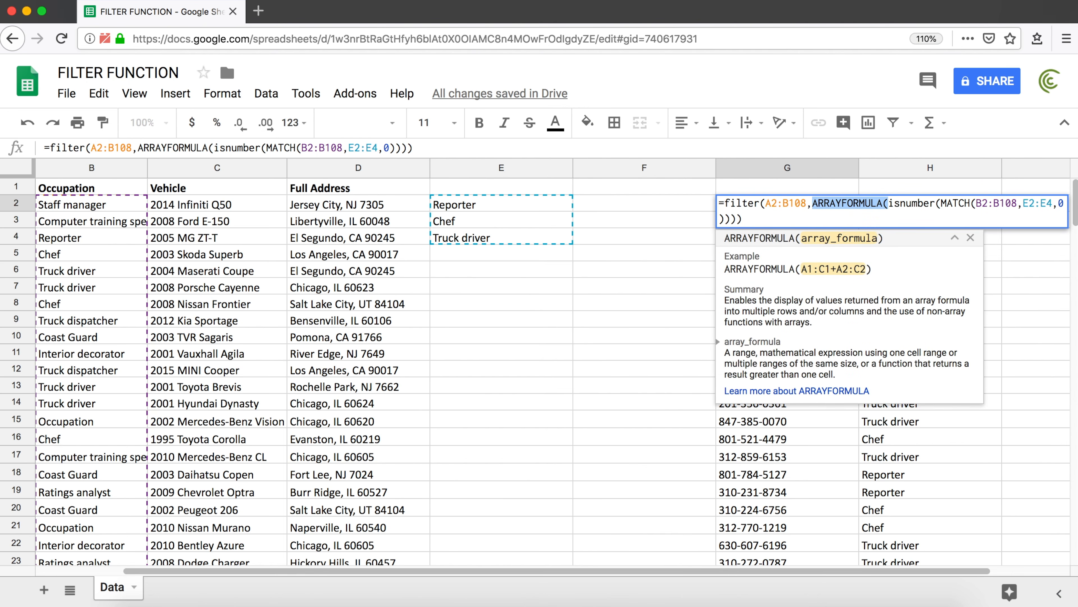
{"action": "key", "text": "BackSpace"}
{"action": "left_click", "coordinate": [997, 203]}
{"action": "key", "text": "BackSpace"}
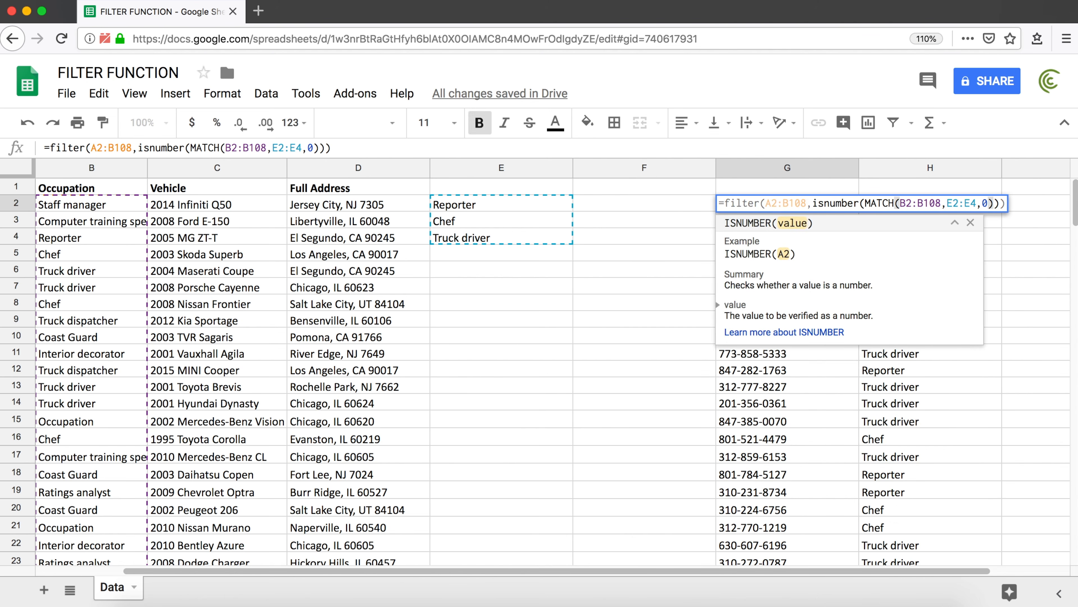
{"action": "key", "text": "Return"}
{"action": "double_click", "coordinate": [814, 204]}
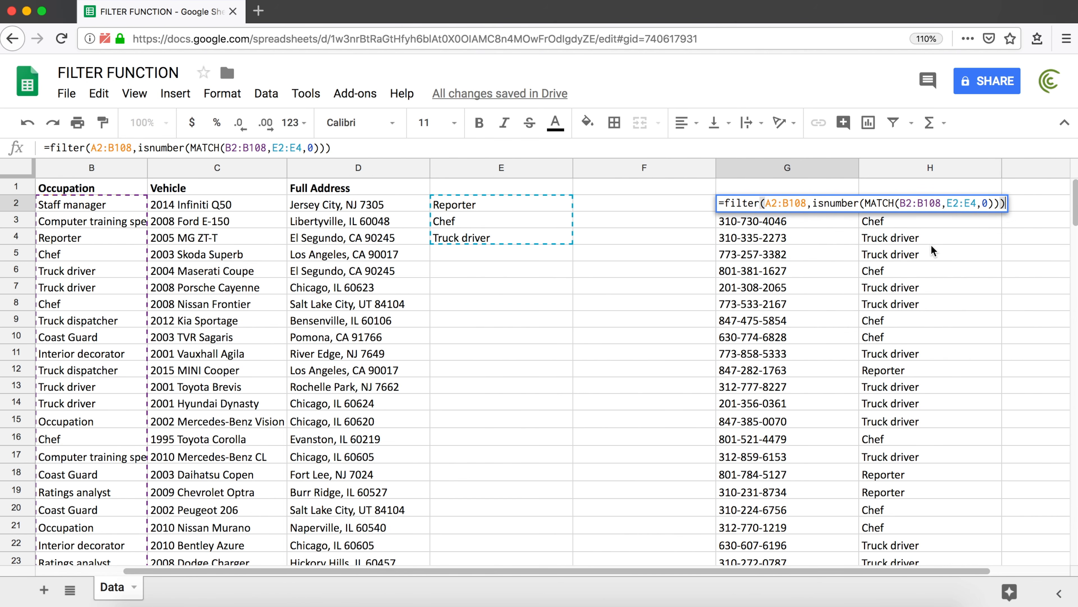
{"action": "key", "text": "Return"}
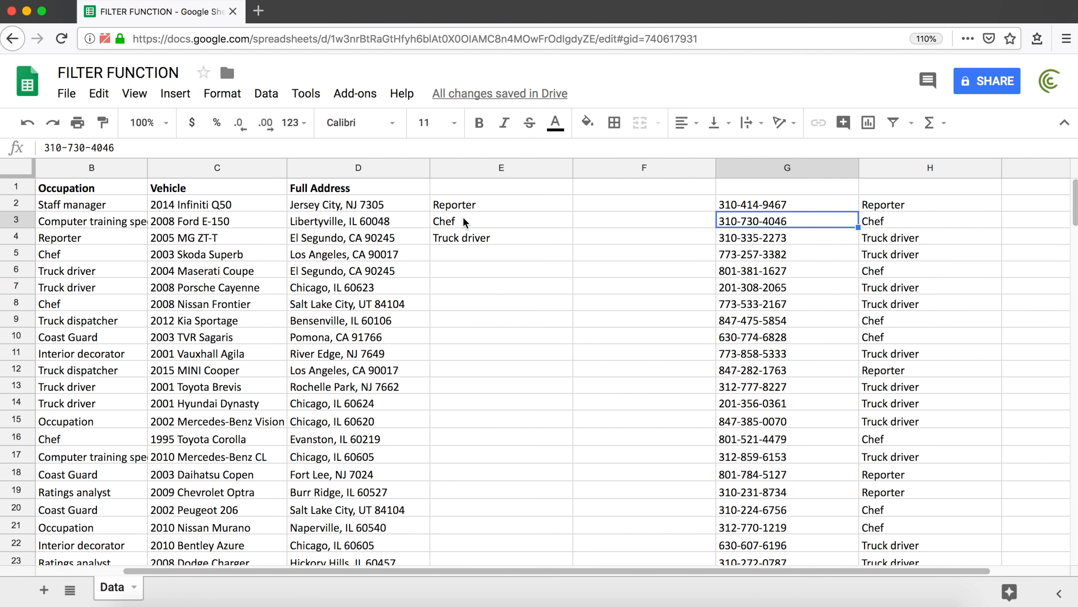
Delete columns G and H containing the filtered phone numbers and occupations
{"action": "scroll", "coordinate": [675, 453], "scroll_direction": "right", "scroll_amount": 3}
{"action": "left_click_drag", "start_coordinate": [536, 571], "coordinate": [435, 571]}
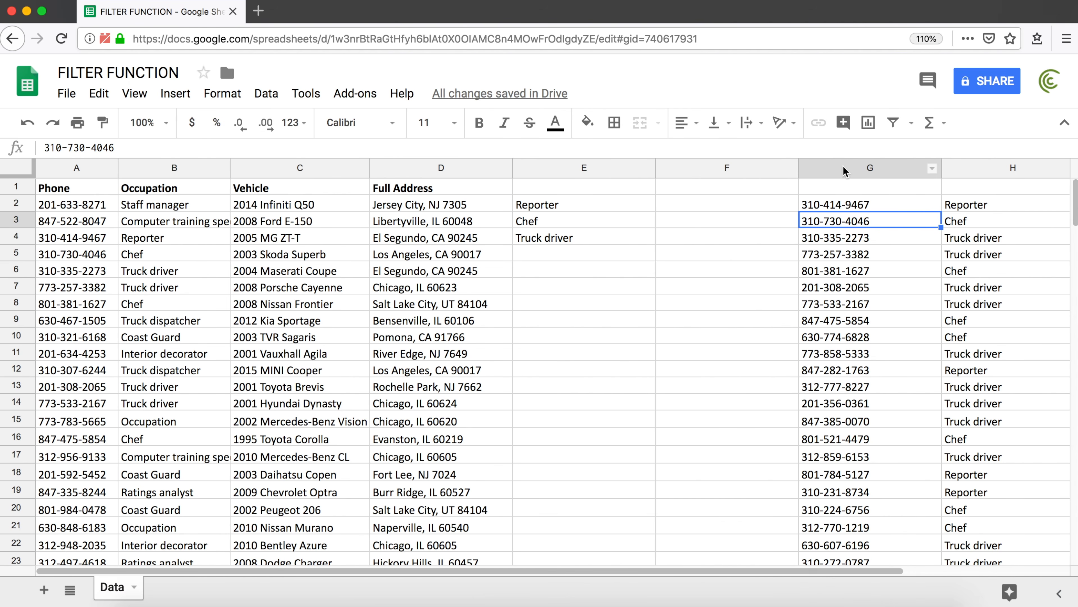
{"action": "left_click", "coordinate": [843, 170]}
{"action": "left_click", "coordinate": [959, 169], "text": "shift"}
{"action": "right_click", "coordinate": [969, 169]}
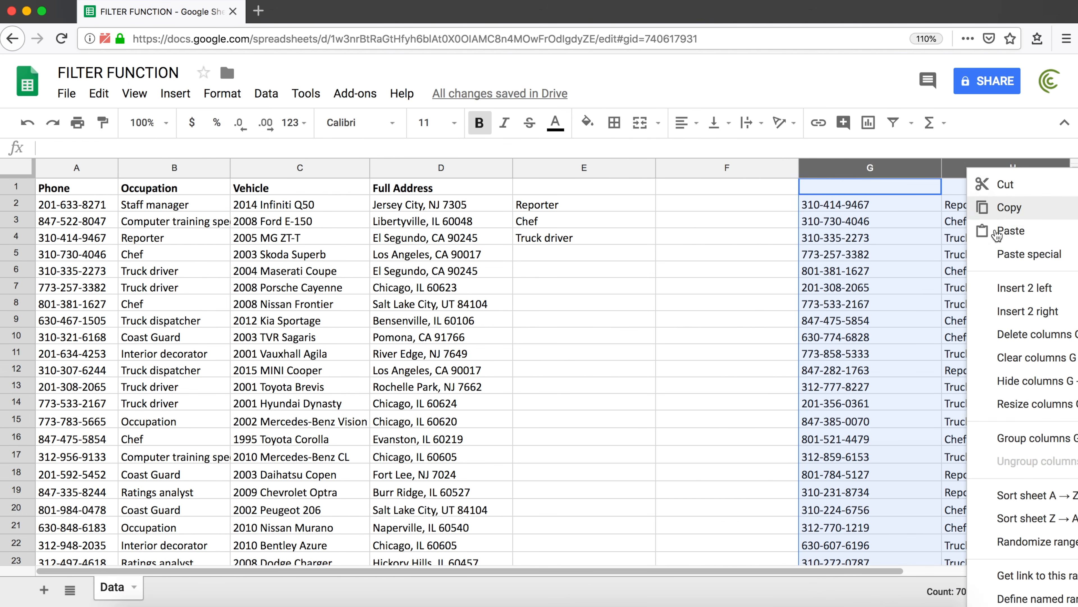
{"action": "left_click", "coordinate": [1029, 336]}
Clear the occupation criteria from cells E2:E4
{"action": "left_click_drag", "start_coordinate": [575, 204], "coordinate": [575, 241]}
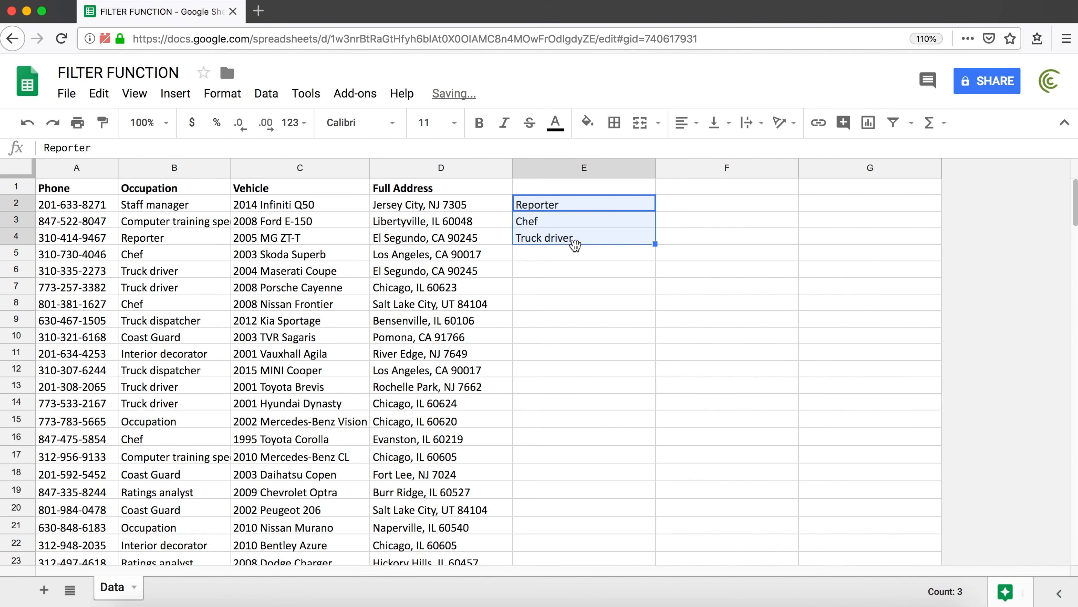
{"action": "key", "text": "Delete"}
{"action": "key", "text": "Up"}
{"action": "key", "text": "Down"}
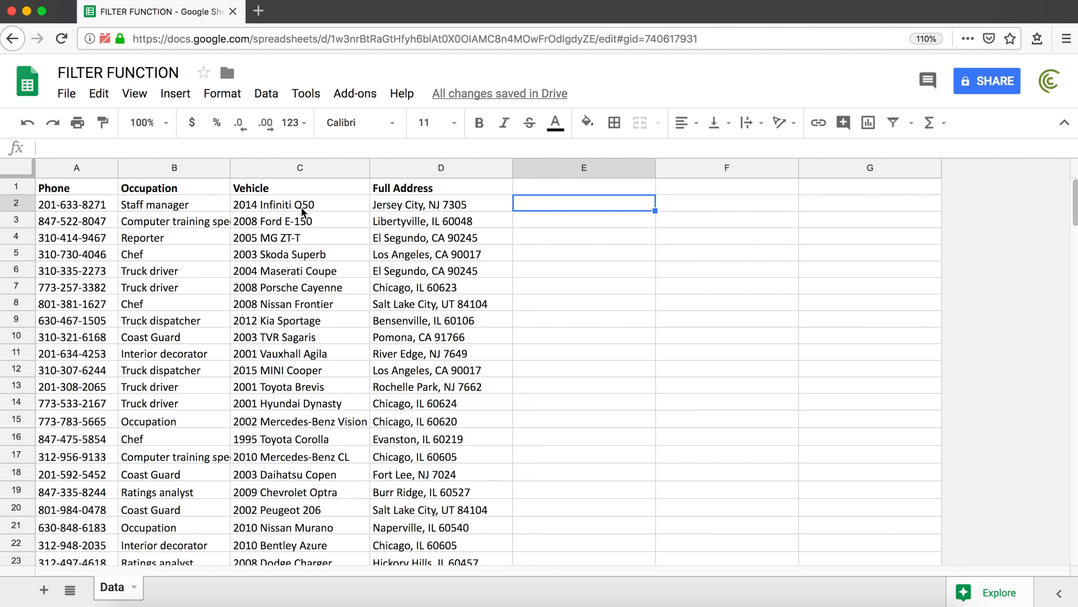
Review the model years in the Vehicle column and start a REGEXMATCH formula in cell E2
{"action": "scroll", "coordinate": [304, 237], "scroll_direction": "down", "scroll_amount": 4}
{"action": "scroll", "coordinate": [304, 246], "scroll_direction": "up", "scroll_amount": 4}
{"action": "left_click", "coordinate": [258, 206]}
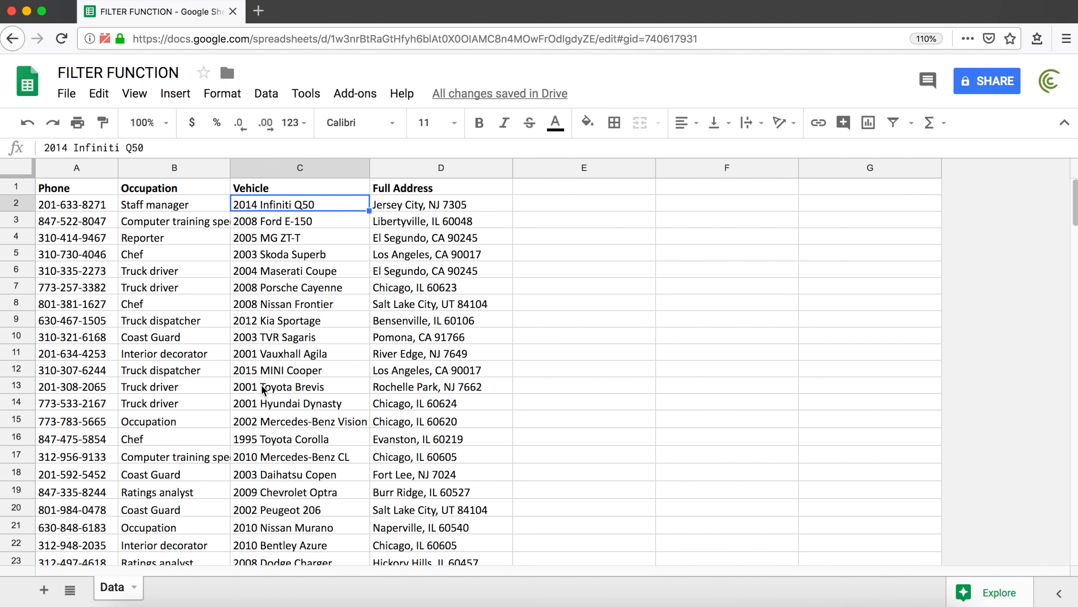
{"action": "left_click_drag", "start_coordinate": [263, 390], "coordinate": [309, 407]}
{"action": "left_click", "coordinate": [560, 199]}
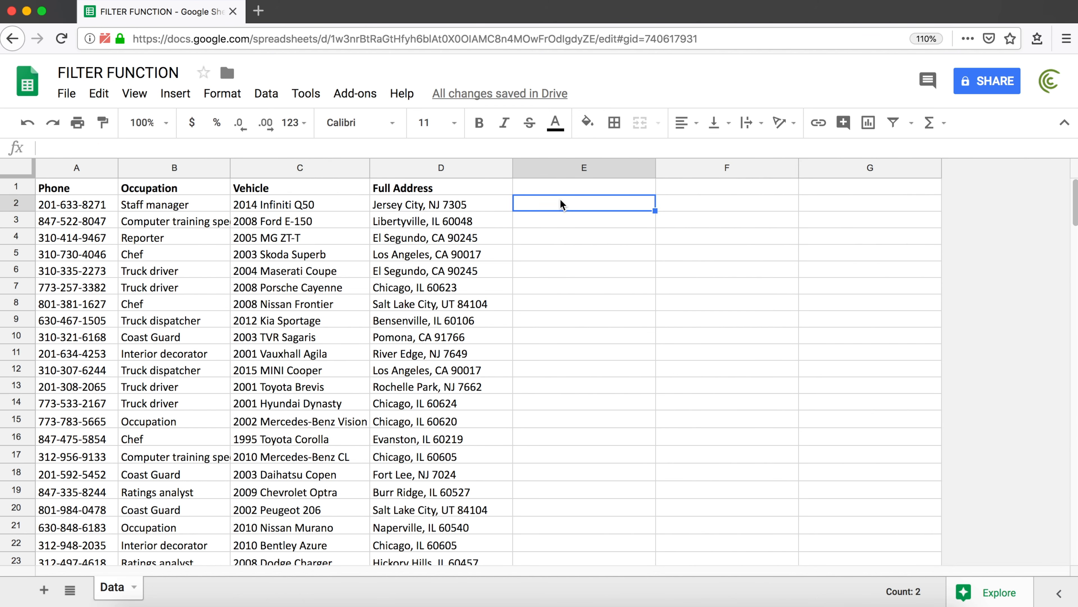
{"action": "type", "text": "=rege"}
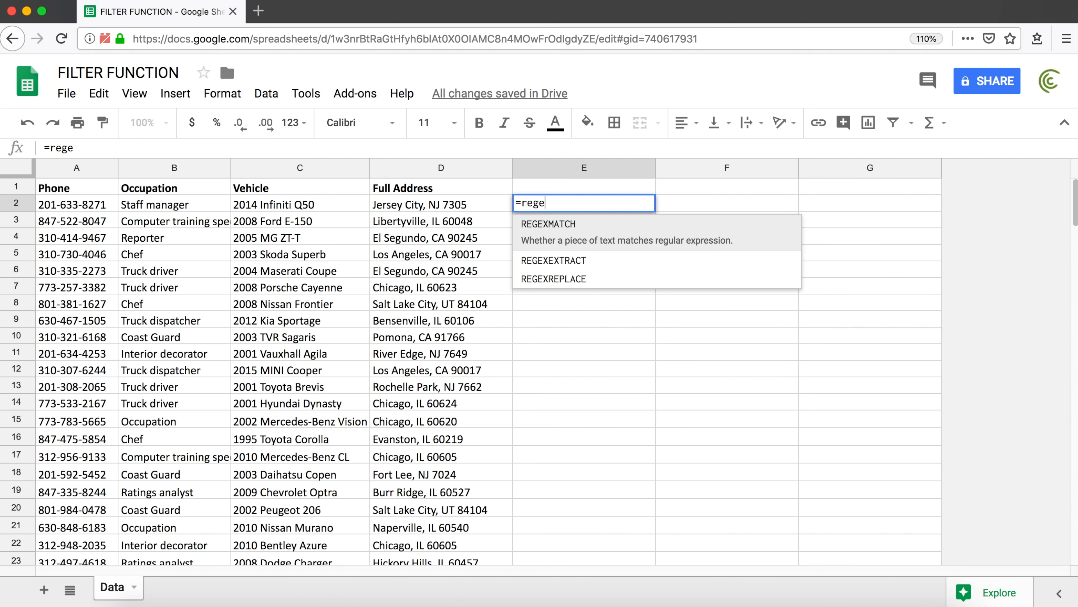
{"action": "key", "text": "Down"}
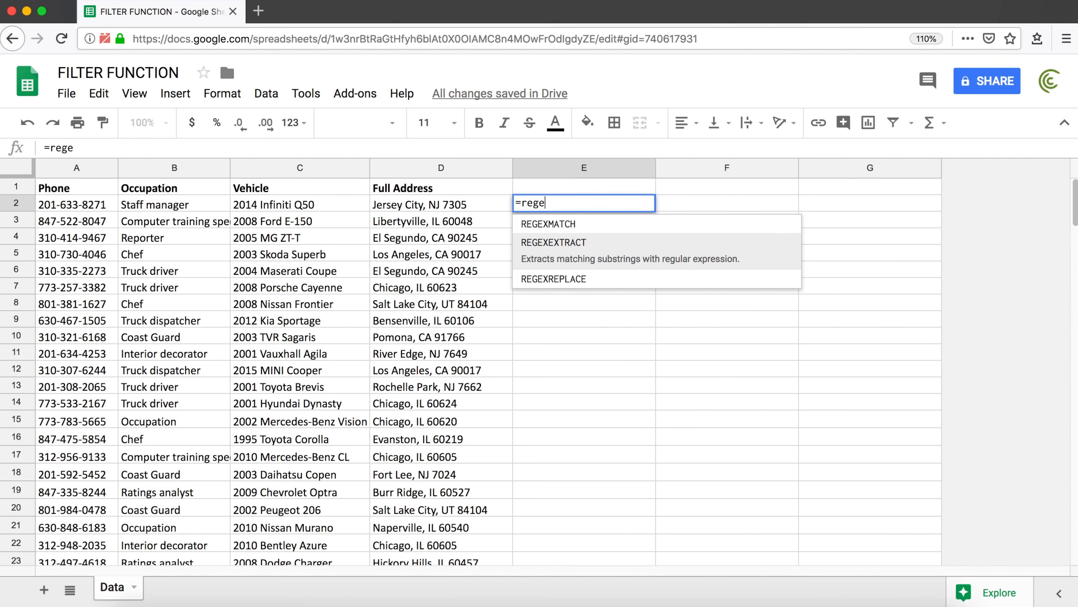
{"action": "key", "text": "Up"}
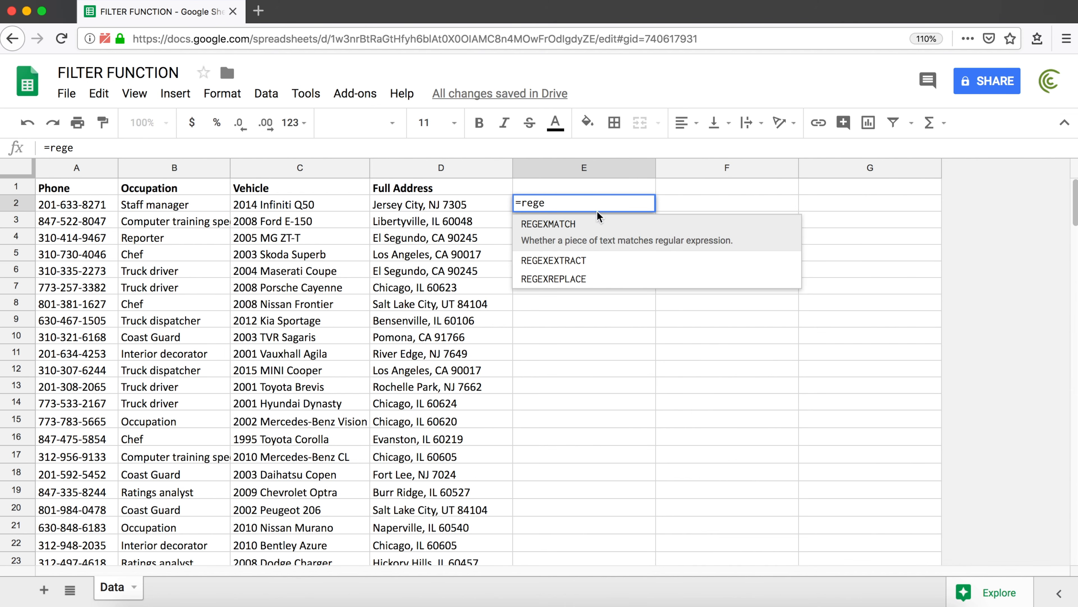
{"action": "left_click", "coordinate": [608, 217]}
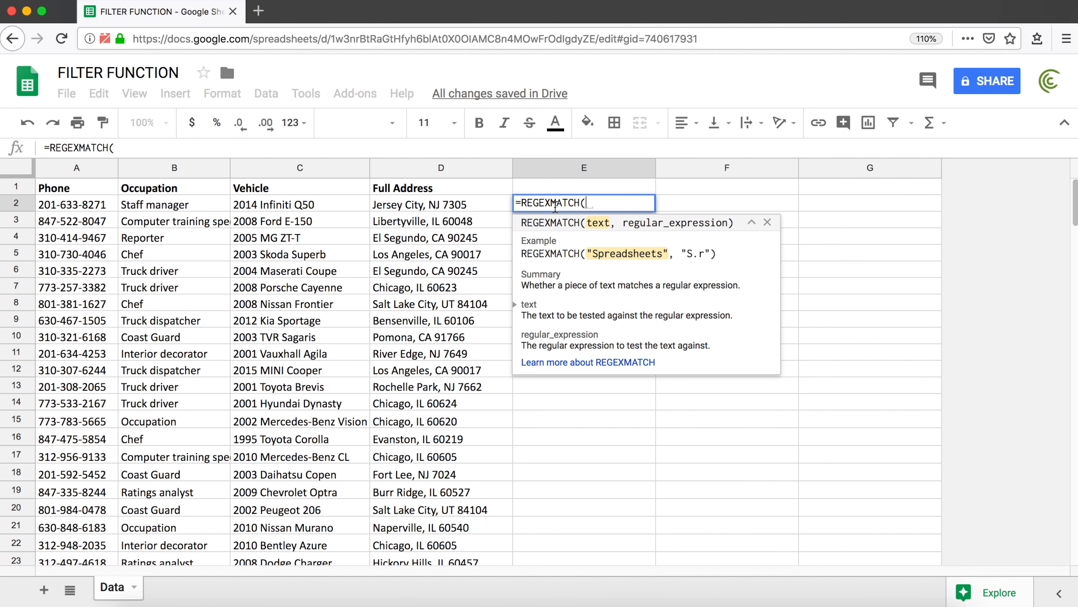
Complete the E2 formula as =REGEXMATCH(C2,"^2001") to test whether the vehicle text begins with 2001
{"action": "left_click", "coordinate": [308, 205]}
{"action": "type", "text": ", "}
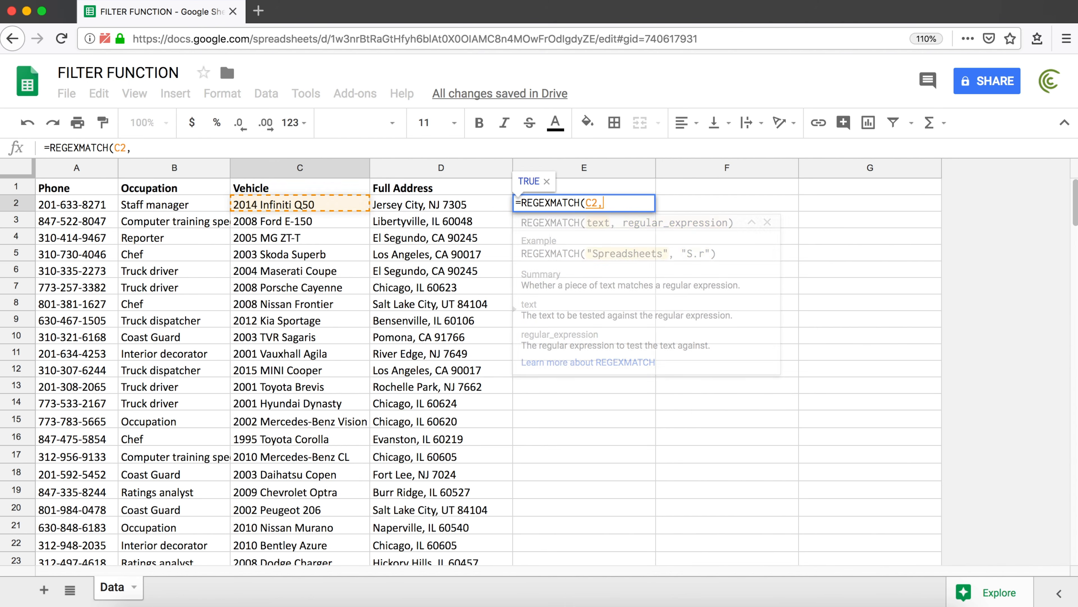
{"action": "type", "text": "\""}
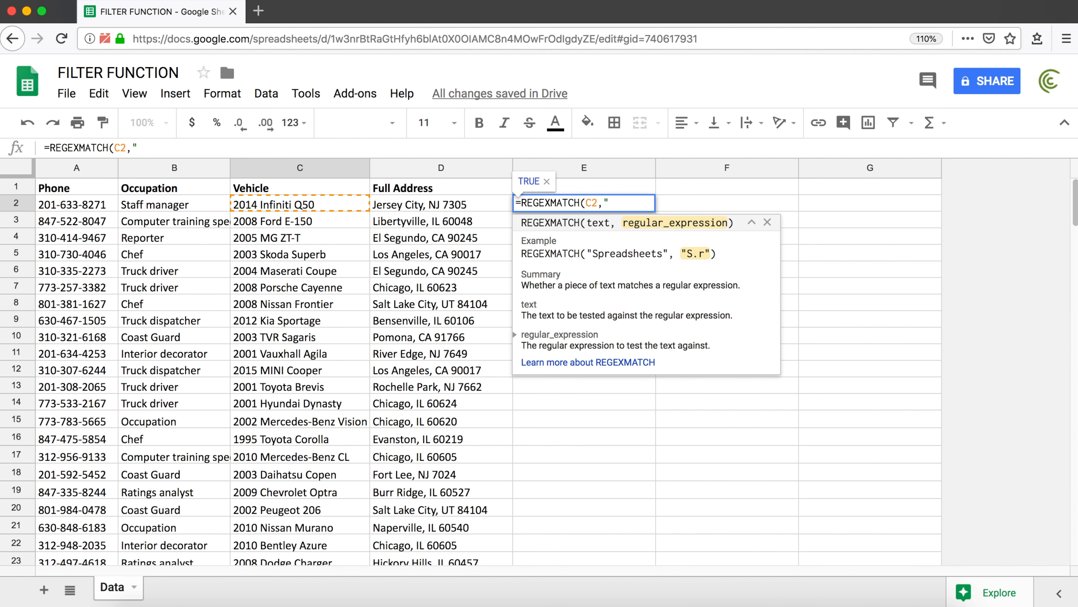
{"action": "type", "text": "^2001\""}
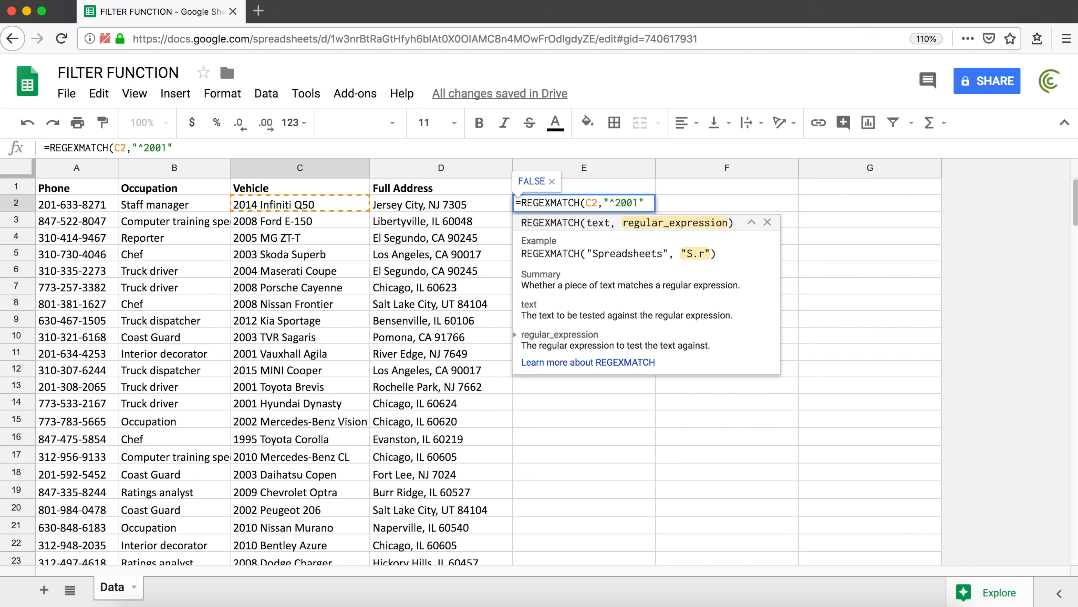
{"action": "type", "text": ")"}
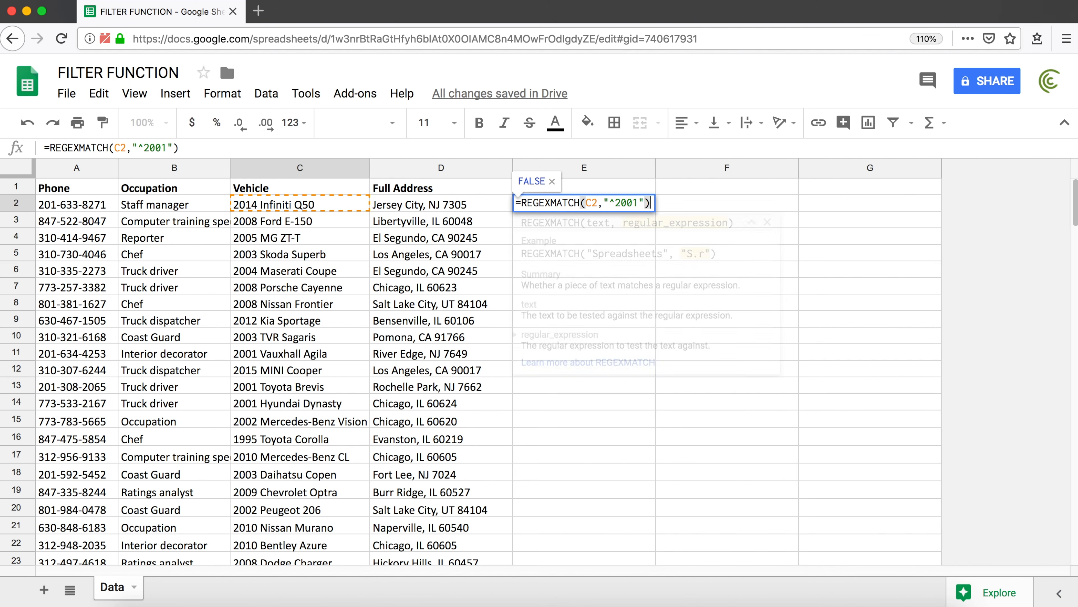
{"action": "left_click_drag", "start_coordinate": [615, 203], "coordinate": [610, 204]}
{"action": "left_click", "coordinate": [646, 204]}
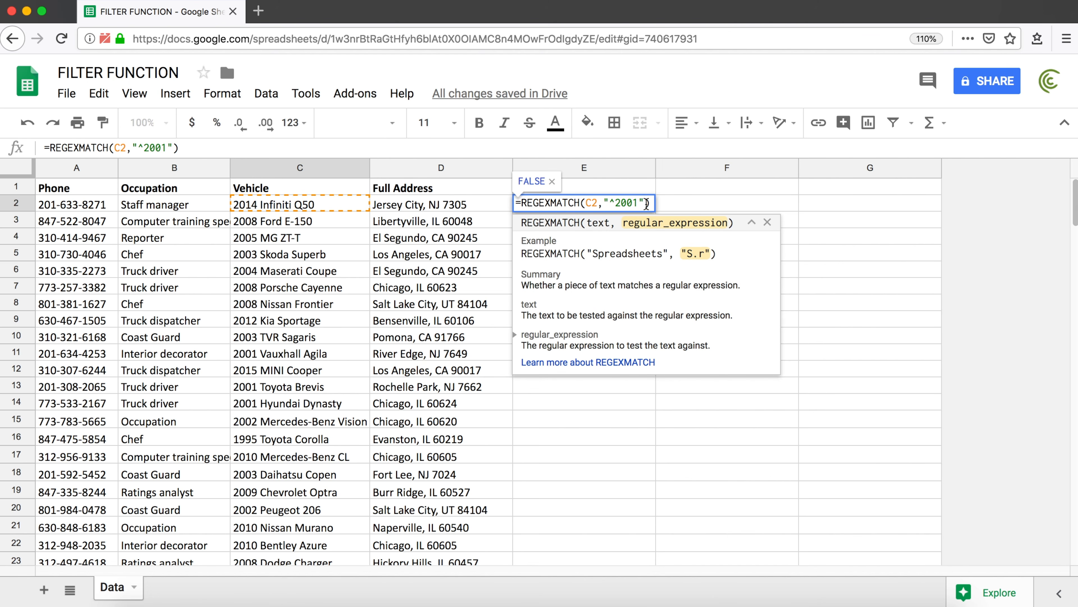
{"action": "key", "text": "Return"}
Fill the REGEXMATCH formula from E2 down to E21 to check the vehicle matches, and undo the fill
{"action": "left_click", "coordinate": [611, 203]}
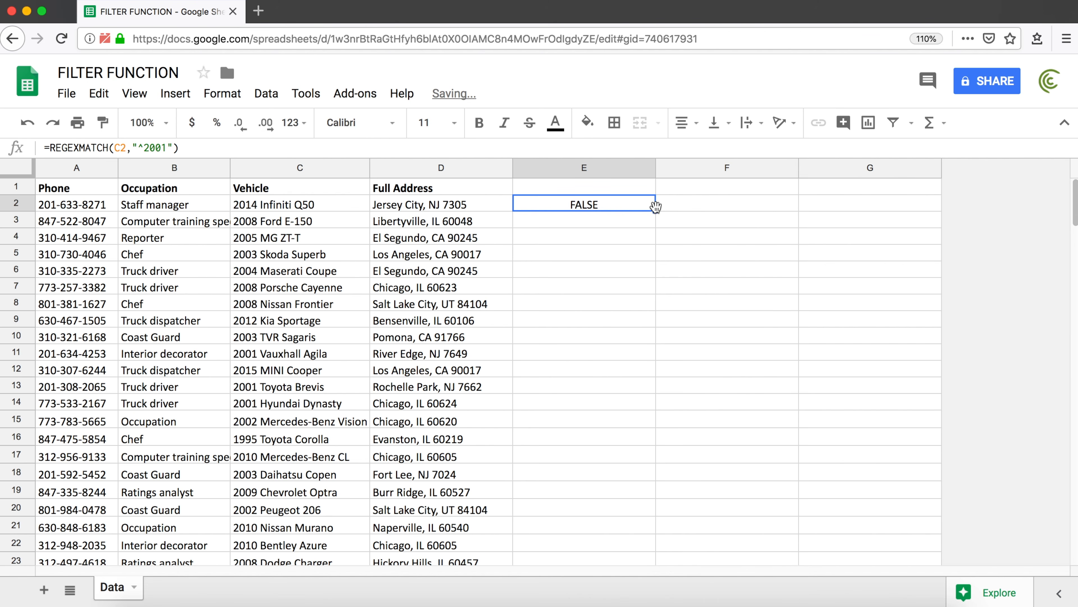
{"action": "left_click_drag", "start_coordinate": [654, 212], "coordinate": [656, 527]}
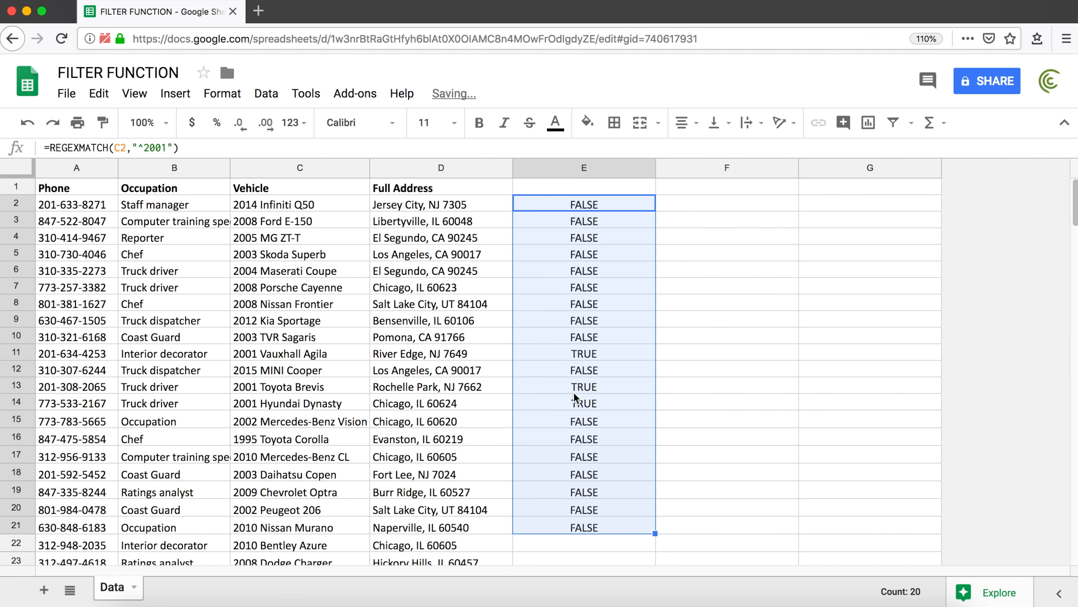
{"action": "left_click_drag", "start_coordinate": [581, 387], "coordinate": [582, 404]}
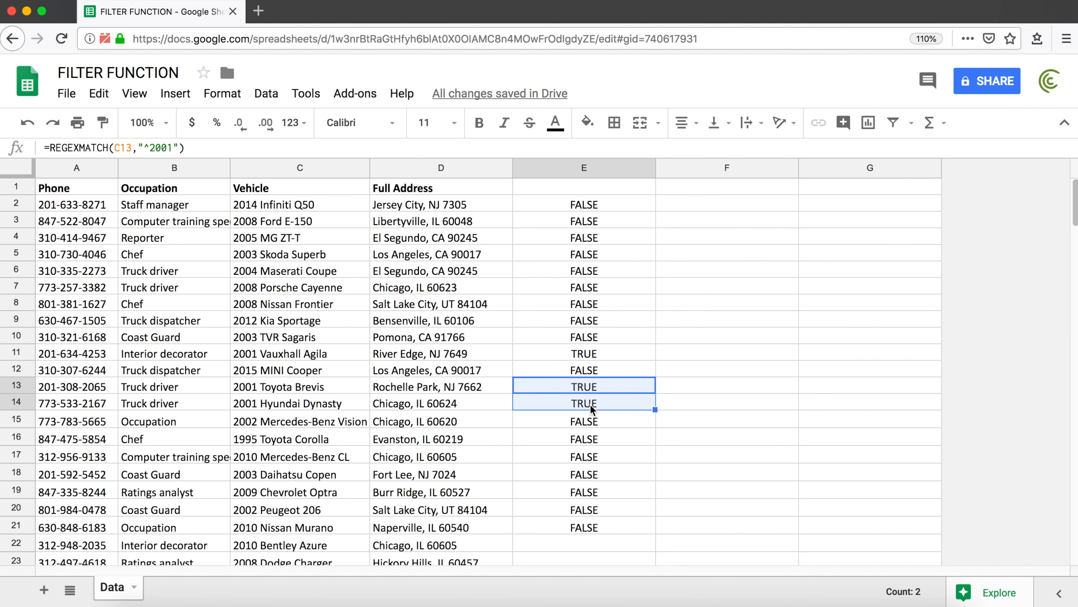
{"action": "key", "text": "super+z"}
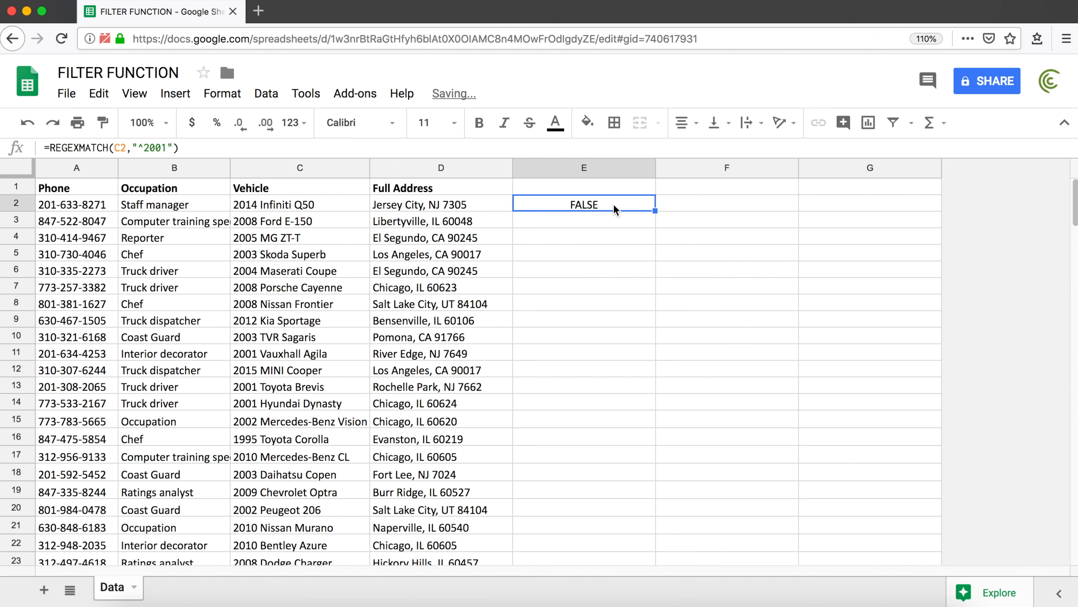
Extend the REGEXMATCH text argument in cell E2 to the whole vehicle range, C2:C108
{"action": "double_click", "coordinate": [618, 211]}
{"action": "left_click", "coordinate": [598, 203]}
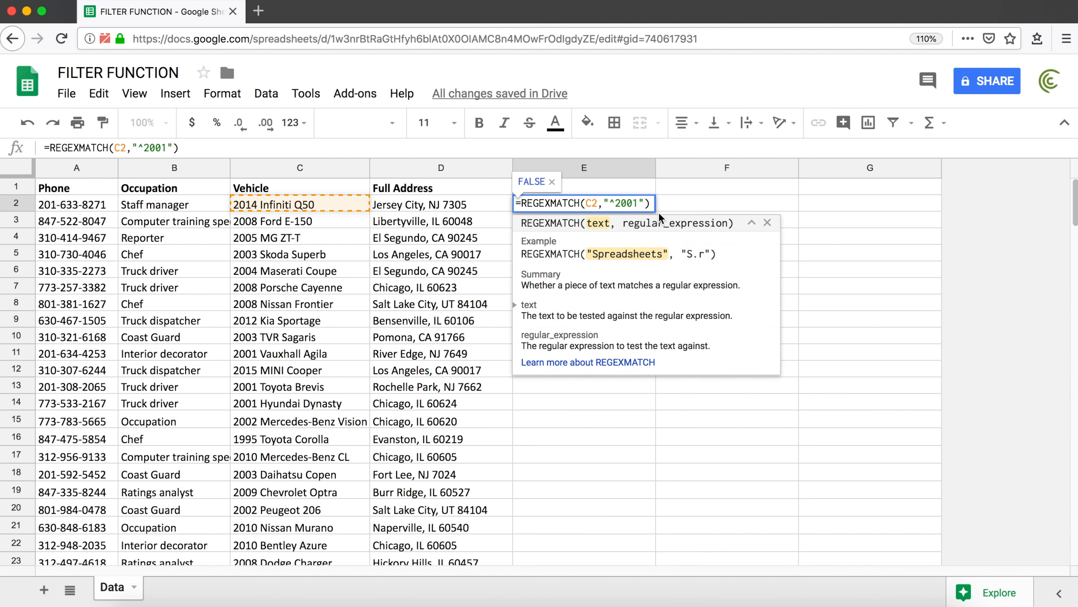
{"action": "key", "text": "BackSpace"}
{"action": "key", "text": "BackSpace"}
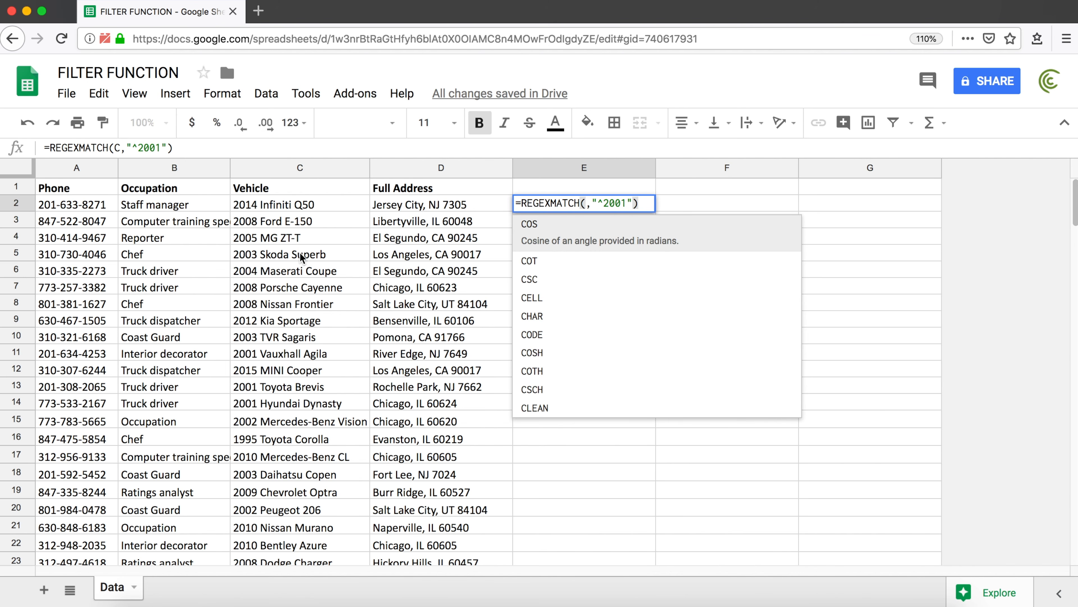
{"action": "left_click", "coordinate": [318, 207]}
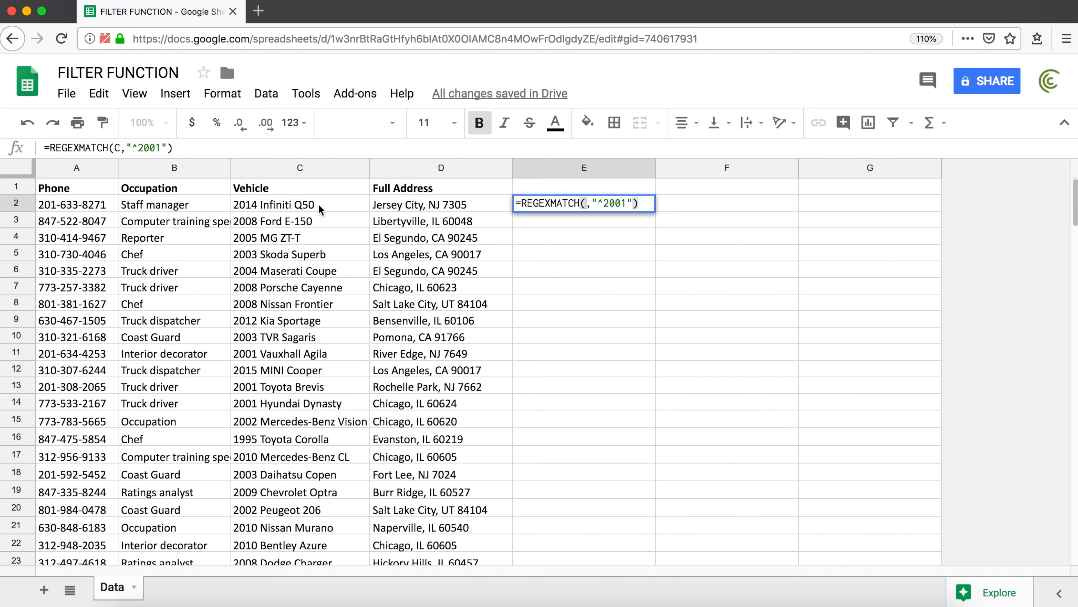
{"action": "key", "text": "super+shift+Down"}
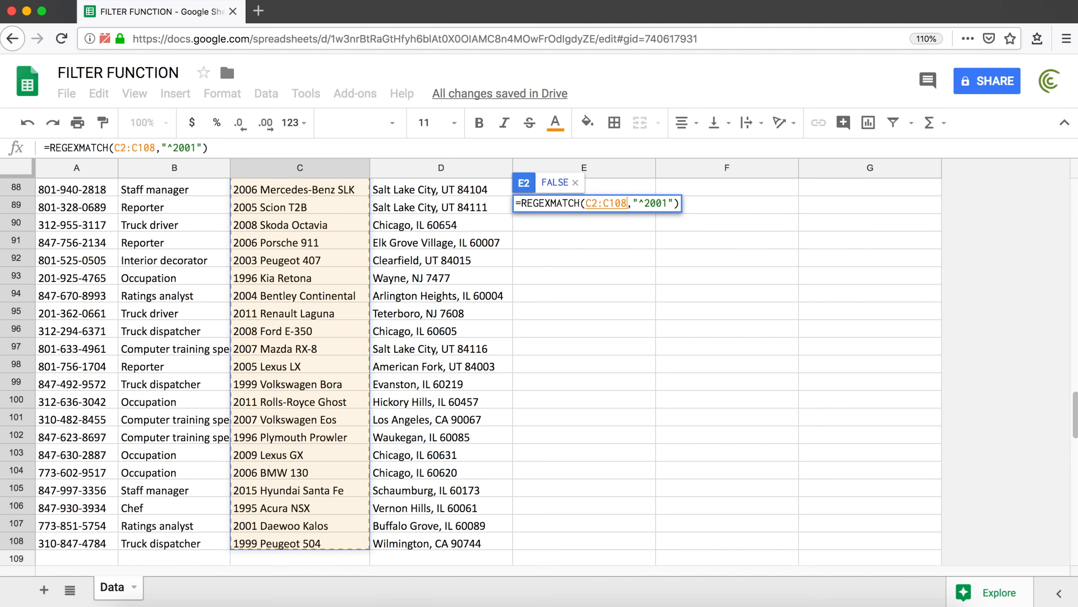
{"action": "key", "text": "Return"}
Wrap the REGEXMATCH formula in E2 in arrayformula so it tests every vehicle row, and check the first values in column E
{"action": "scroll", "coordinate": [558, 297], "scroll_direction": "up", "scroll_amount": 1}
{"action": "double_click", "coordinate": [558, 203]}
{"action": "left_click", "coordinate": [519, 203]}
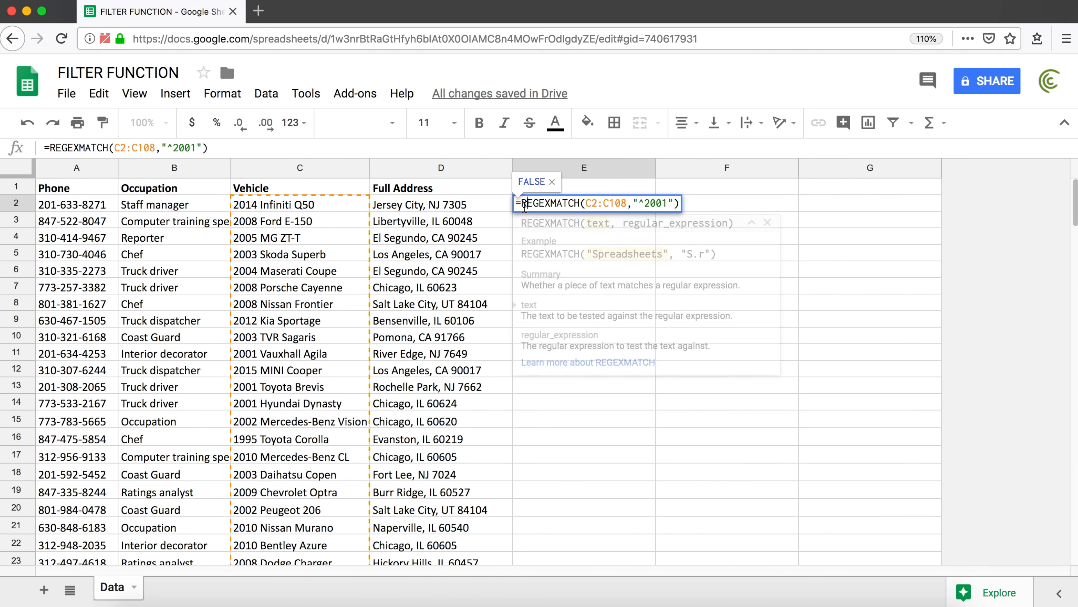
{"action": "type", "text": "arra"}
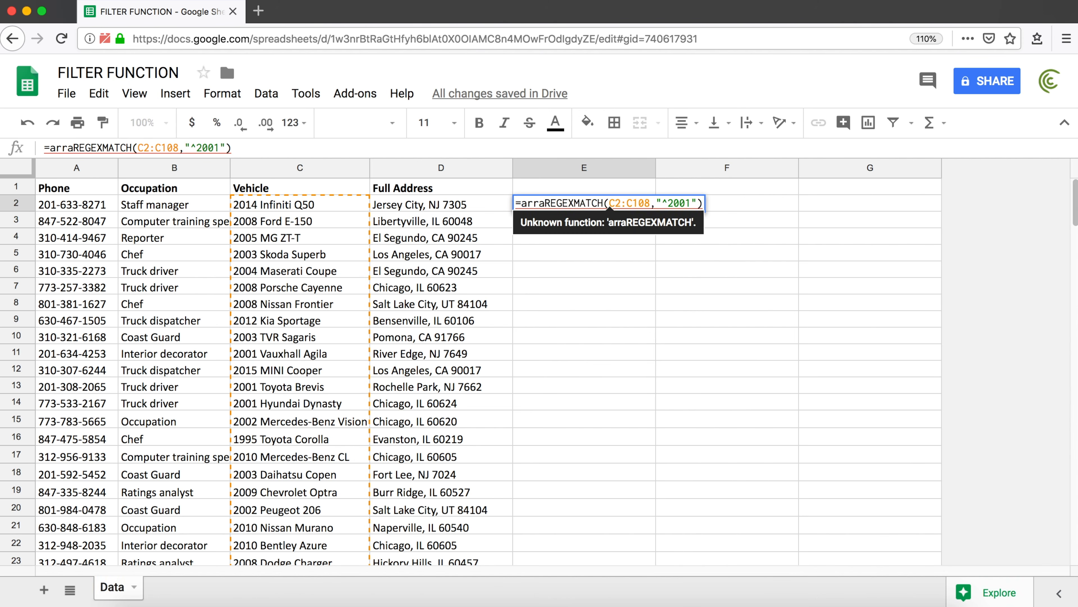
{"action": "type", "text": "yformula"}
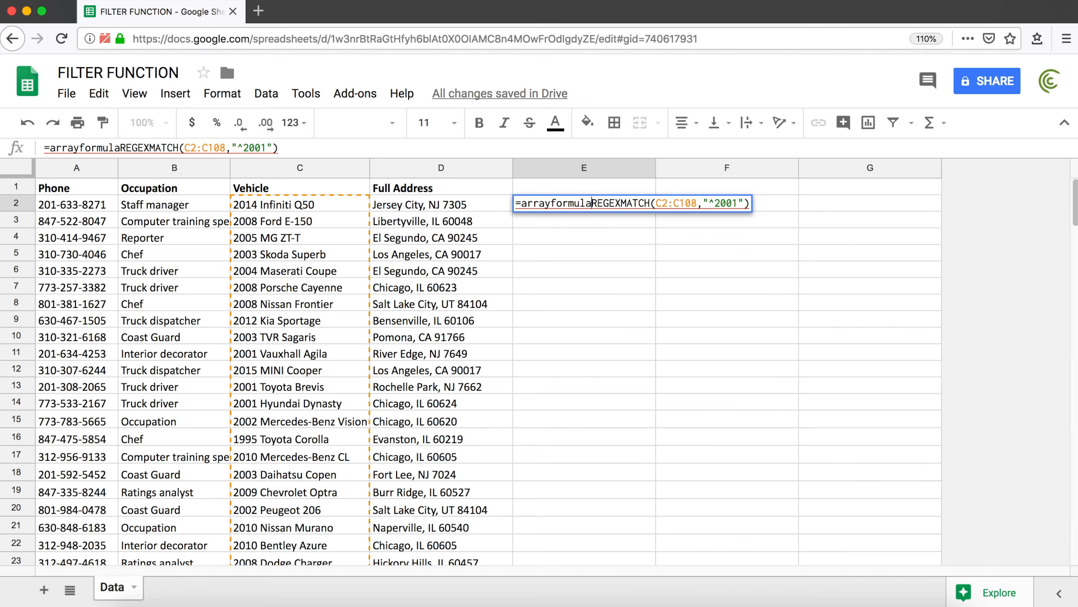
{"action": "type", "text": "("}
{"action": "type", "text": ")"}
{"action": "key", "text": "Return"}
{"action": "left_click_drag", "start_coordinate": [619, 206], "coordinate": [611, 338]}
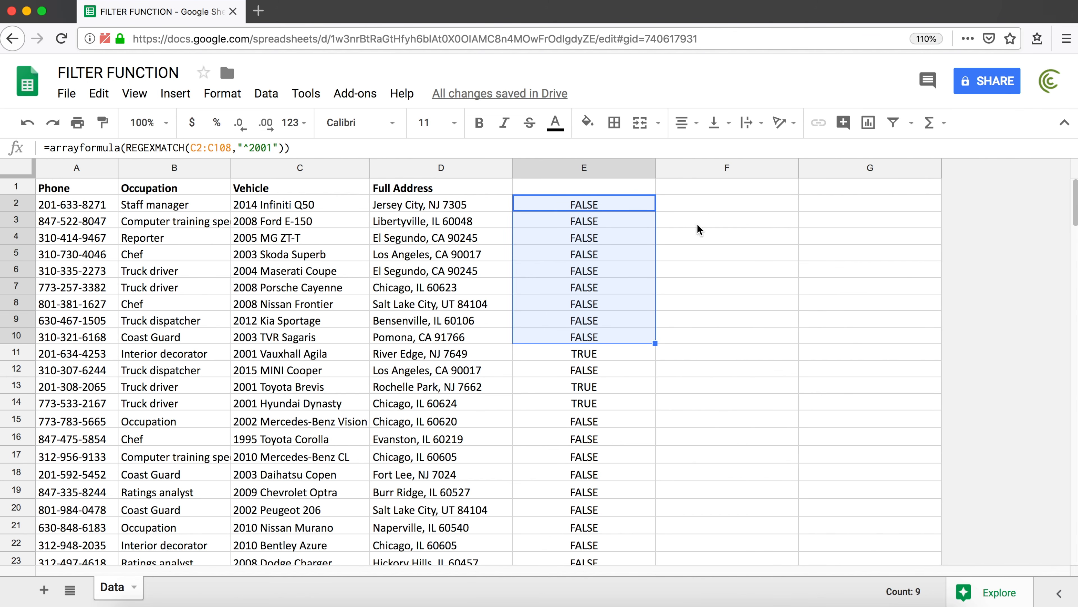
Copy the arrayformula expression from cell E2 without its equals sign, leaving the cell unchanged
{"action": "left_click", "coordinate": [599, 208]}
{"action": "double_click", "coordinate": [599, 208]}
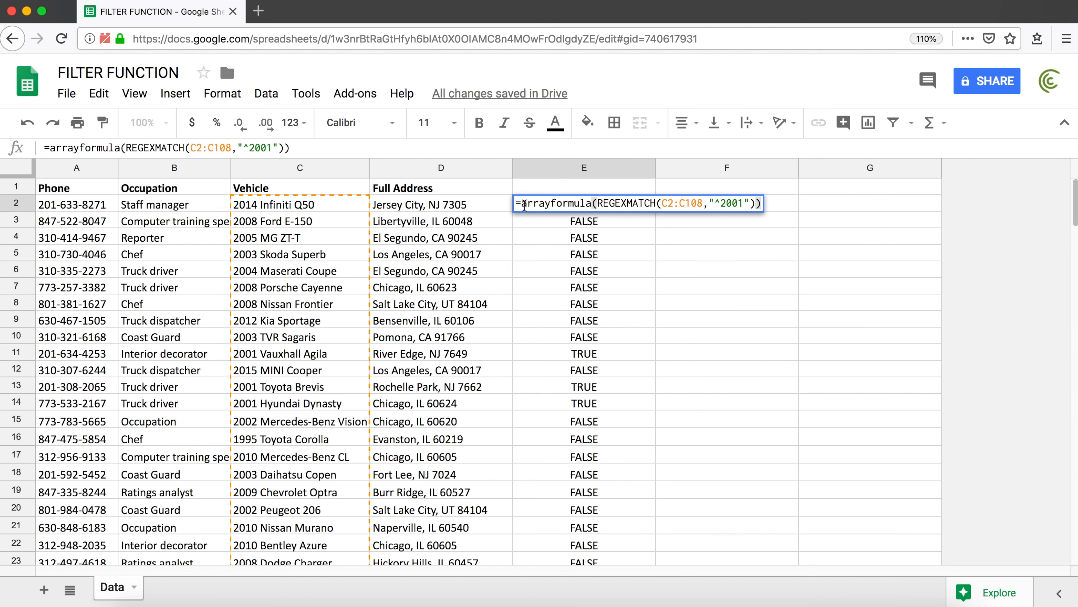
{"action": "left_click_drag", "start_coordinate": [521, 203], "coordinate": [879, 203]}
{"action": "key", "text": "super+c"}
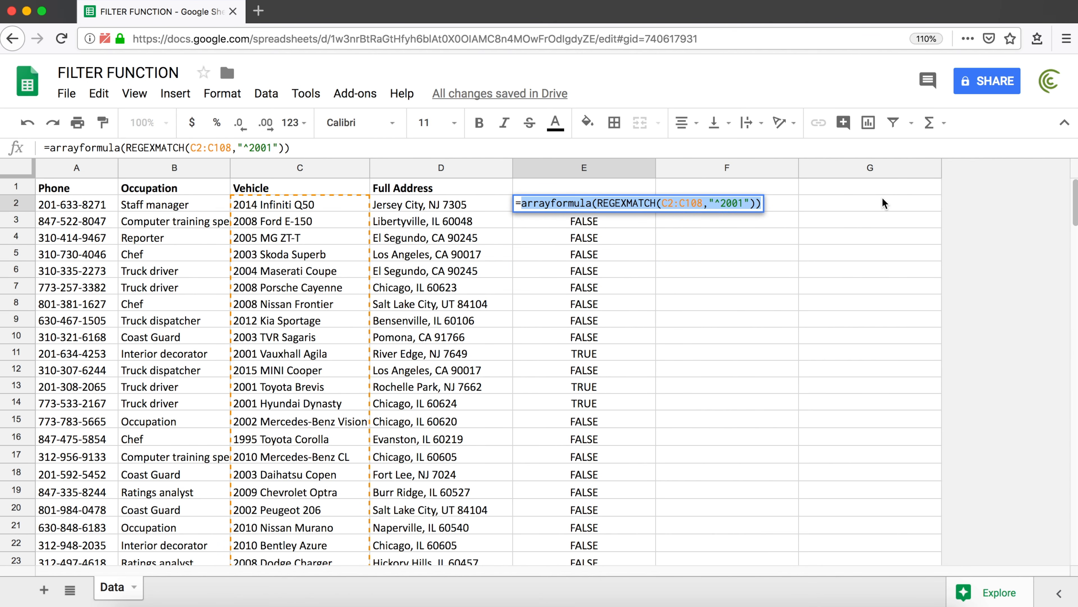
{"action": "key", "text": "Escape"}
In cell G2, enter =filter(C2:C108,arrayformula(REGEXMATCH(C2:C108,"^2001"))), reusing the copied expression as the condition
{"action": "left_click", "coordinate": [871, 198]}
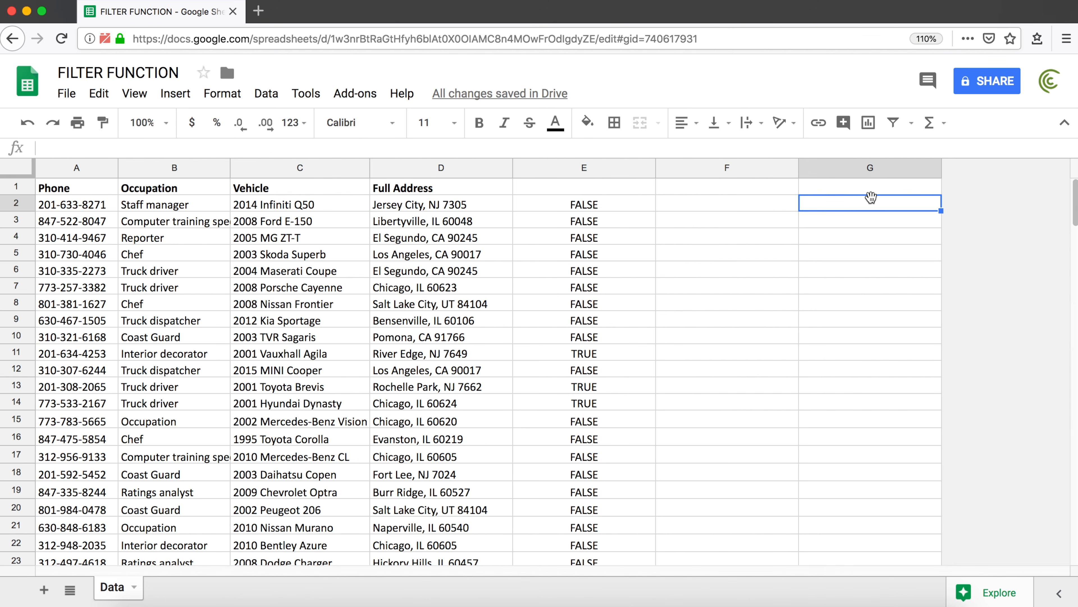
{"action": "type", "text": "=filter"}
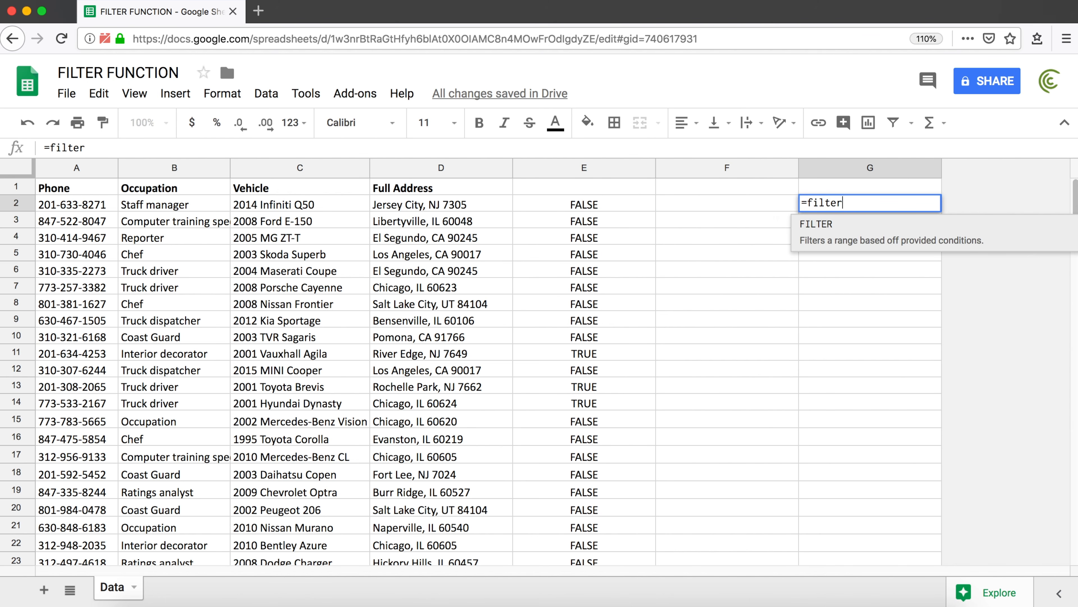
{"action": "type", "text": "("}
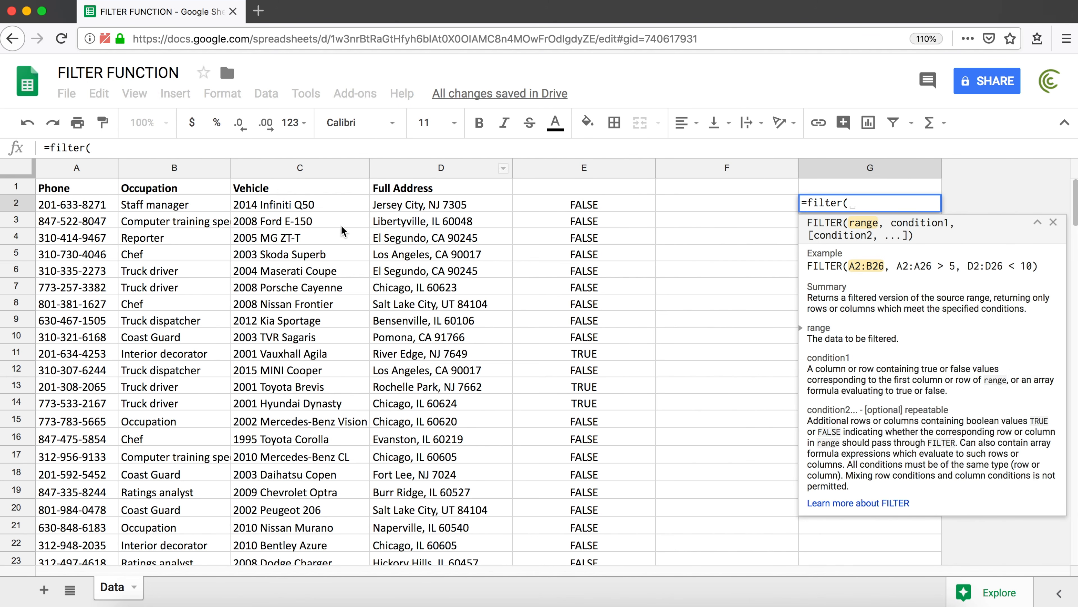
{"action": "left_click", "coordinate": [307, 210]}
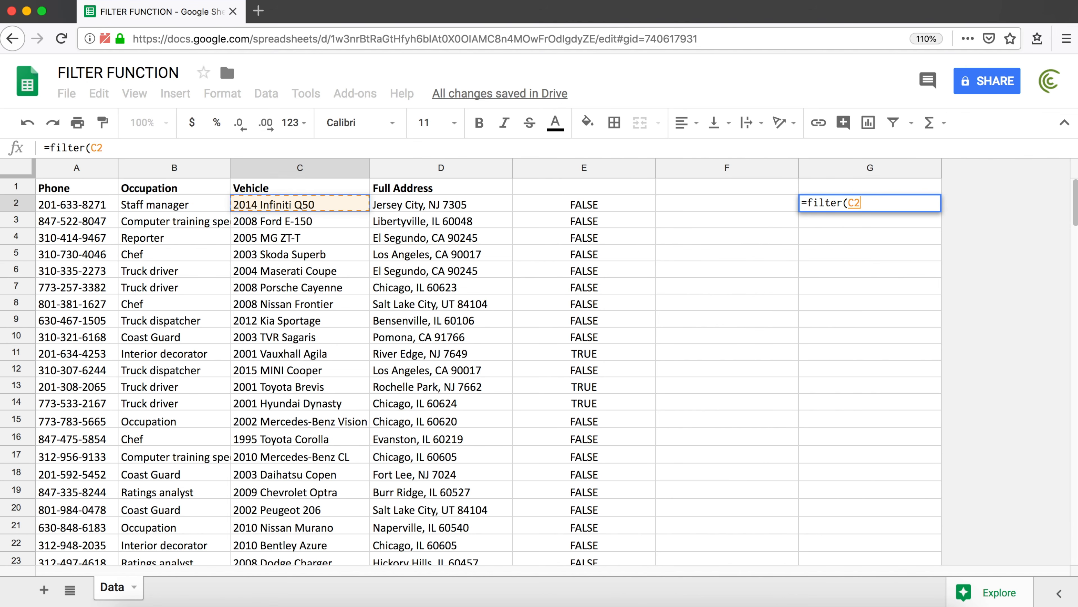
{"action": "key", "text": "super+shift+Down"}
{"action": "type", "text": ","}
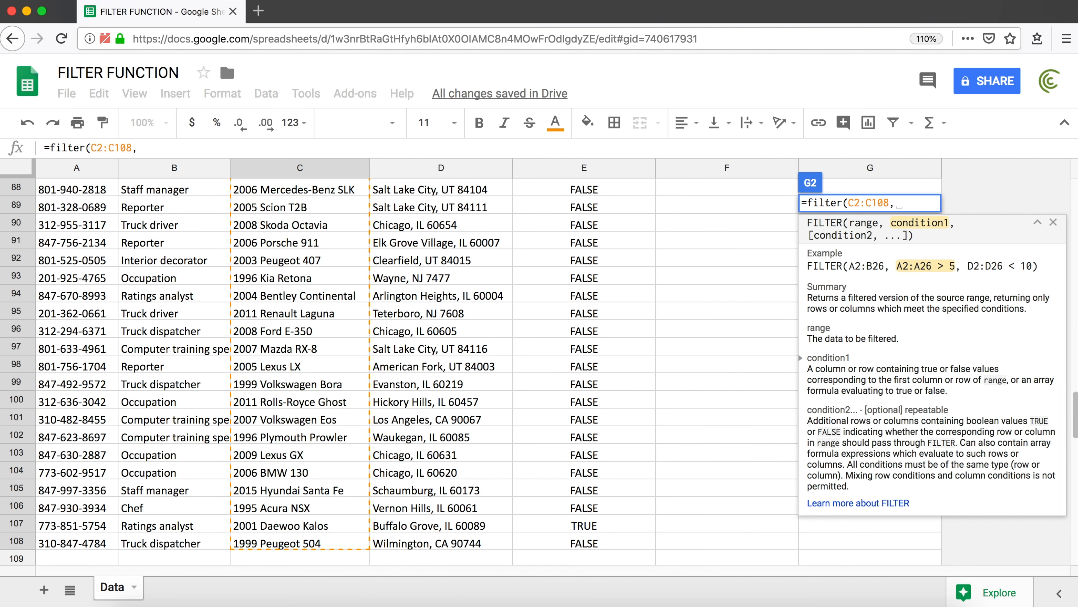
{"action": "key", "text": "super+v"}
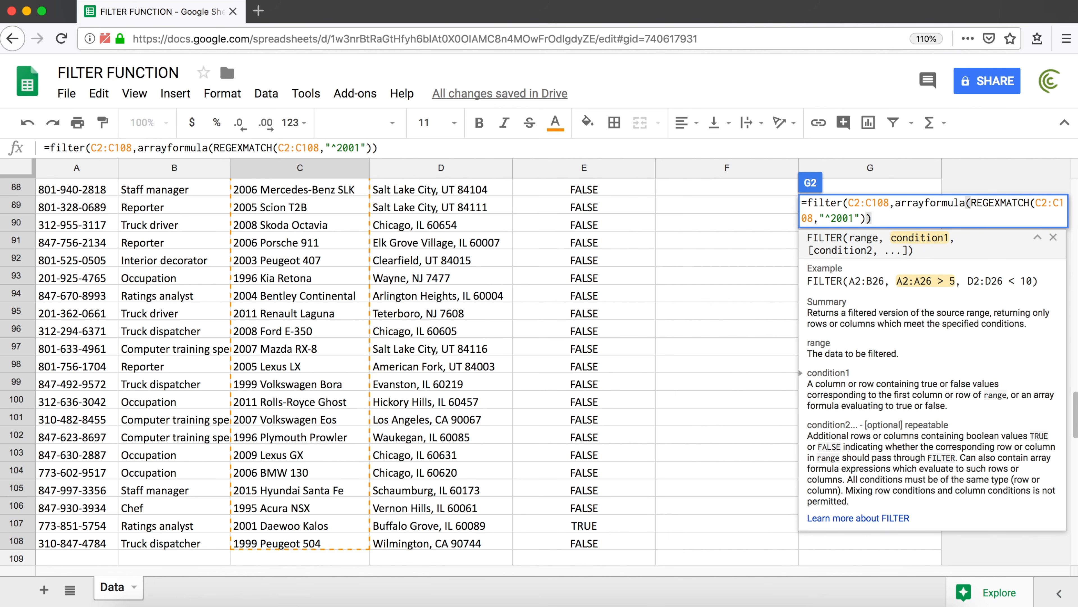
{"action": "type", "text": ")"}
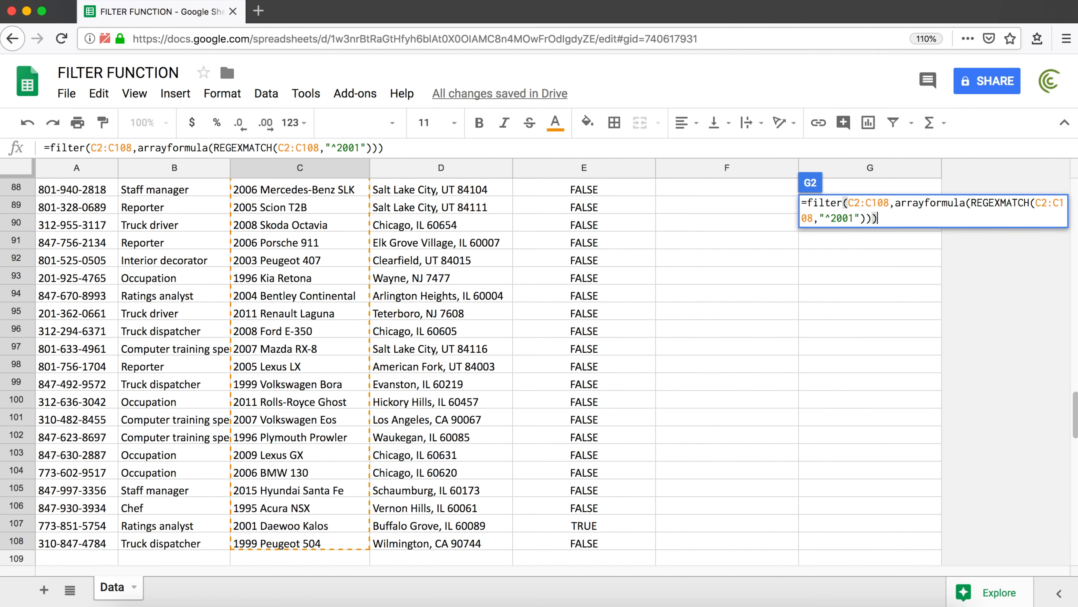
{"action": "key", "text": "Return"}
{"action": "scroll", "coordinate": [825, 206], "scroll_direction": "up", "scroll_amount": 1}
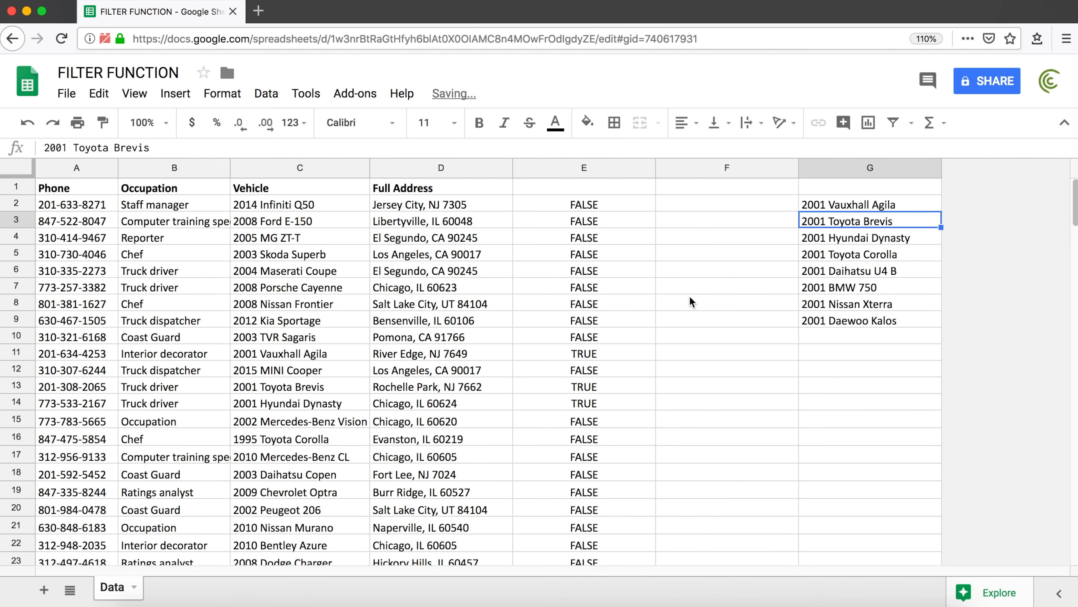
Review the arrayformula condition inside the G2 FILTER formula and the list of vehicles it returns
{"action": "left_click", "coordinate": [825, 206]}
{"action": "double_click", "coordinate": [824, 207]}
{"action": "double_click", "coordinate": [924, 204]}
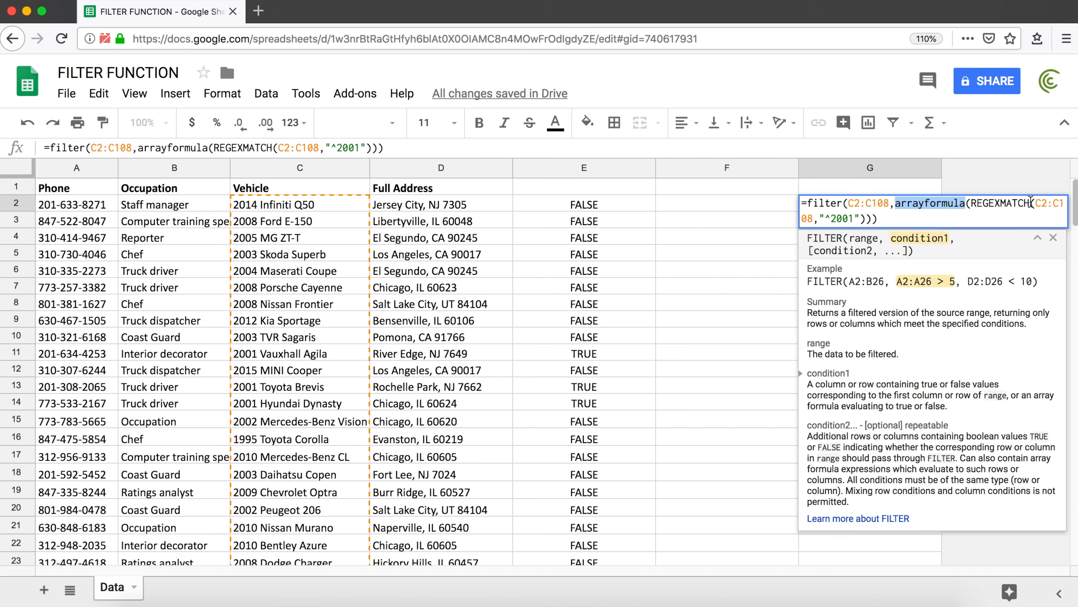
{"action": "key", "text": "Escape"}
{"action": "left_click_drag", "start_coordinate": [854, 208], "coordinate": [855, 318]}
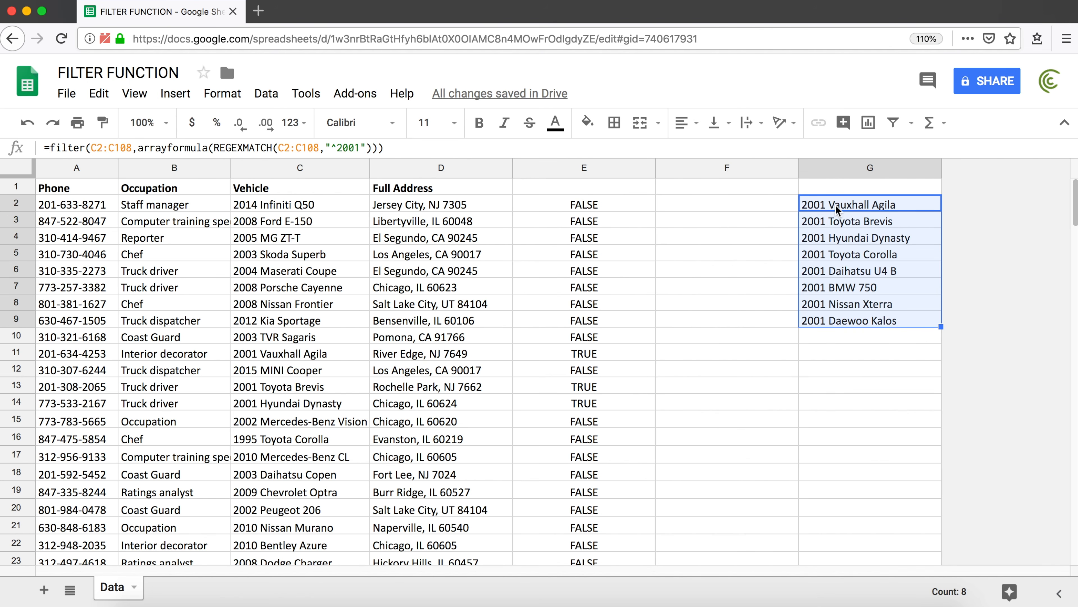
Examine the "^2001" pattern in the E2 formula and replace it with "toyota"
{"action": "double_click", "coordinate": [584, 204]}
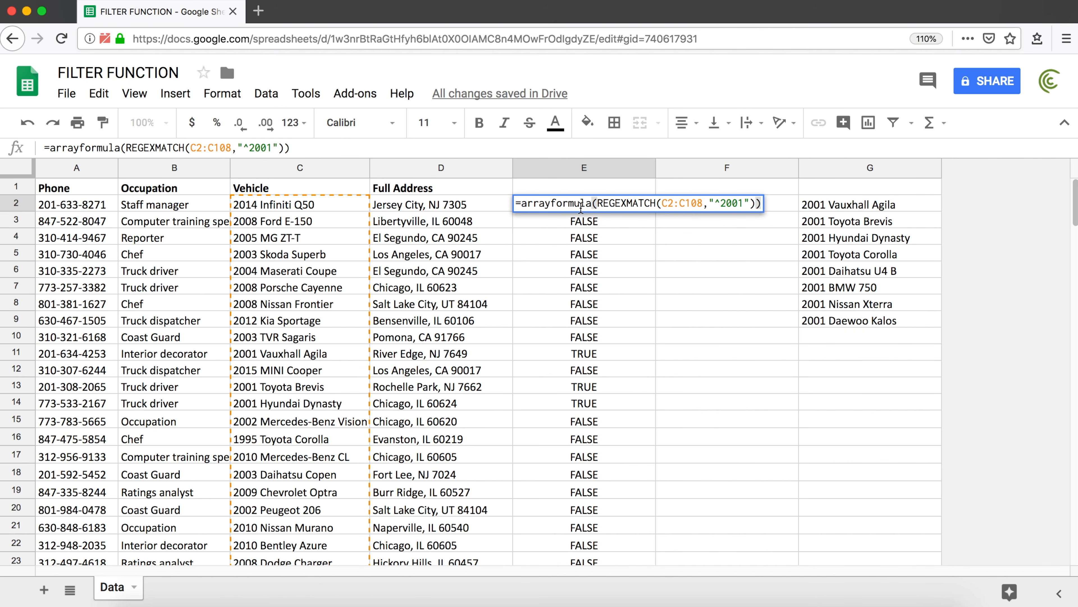
{"action": "left_click", "coordinate": [729, 203]}
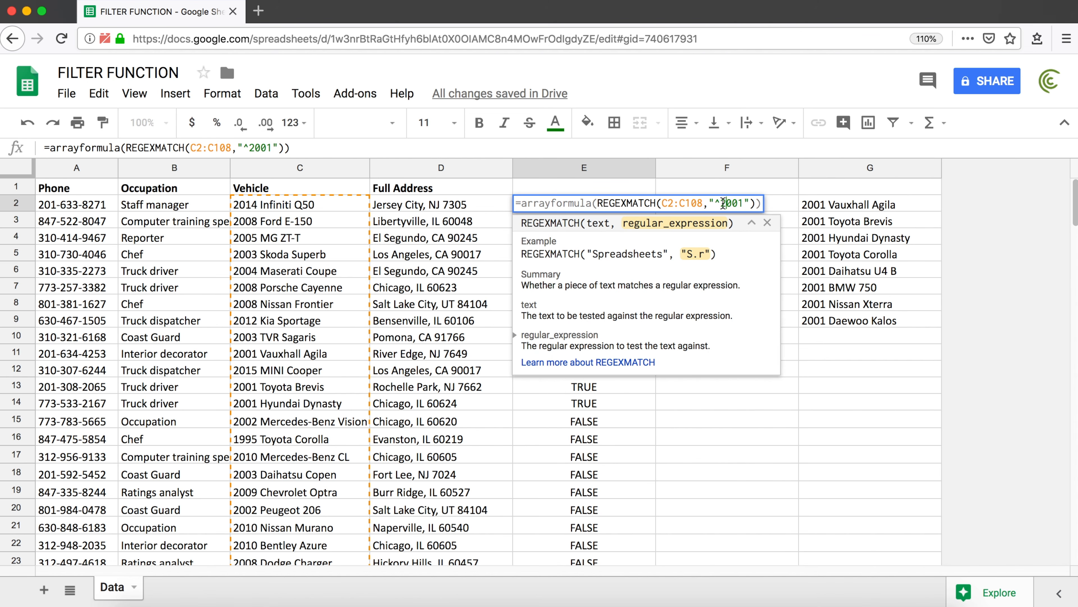
{"action": "left_click", "coordinate": [743, 203]}
{"action": "left_click_drag", "start_coordinate": [714, 203], "coordinate": [717, 203]}
{"action": "left_click", "coordinate": [723, 204]}
{"action": "left_click_drag", "start_coordinate": [740, 203], "coordinate": [744, 203]}
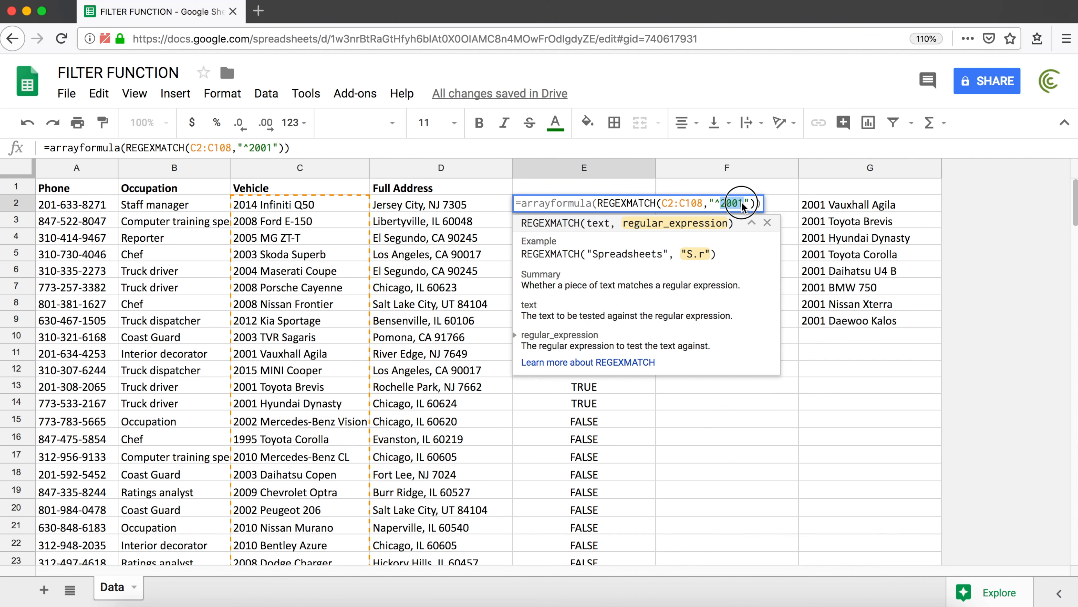
{"action": "left_click", "coordinate": [717, 202]}
{"action": "left_click_drag", "start_coordinate": [743, 204], "coordinate": [716, 204]}
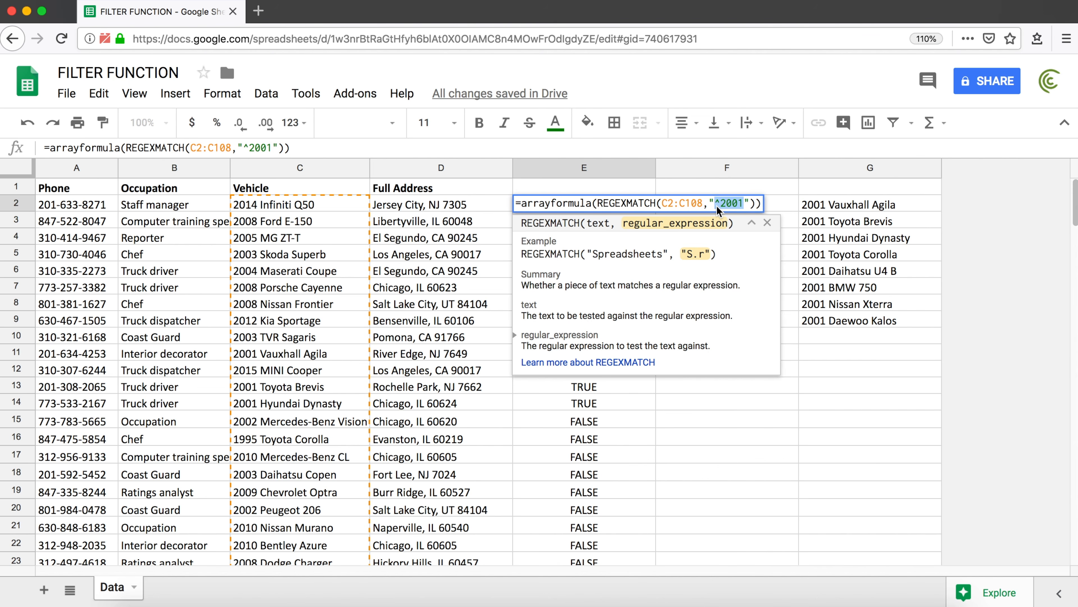
{"action": "type", "text": "to"}
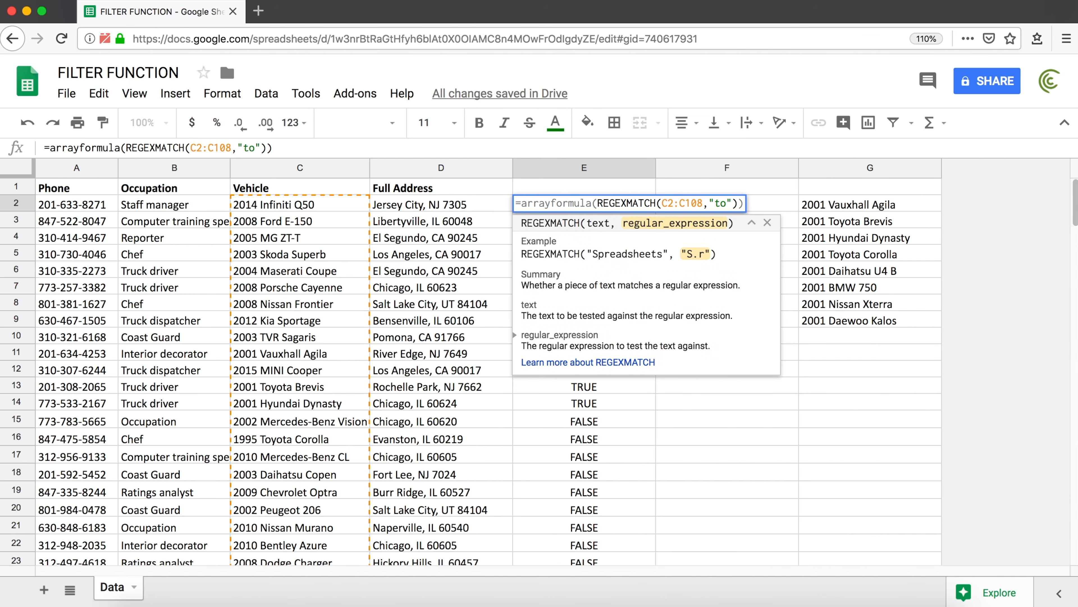
{"action": "type", "text": "yota"}
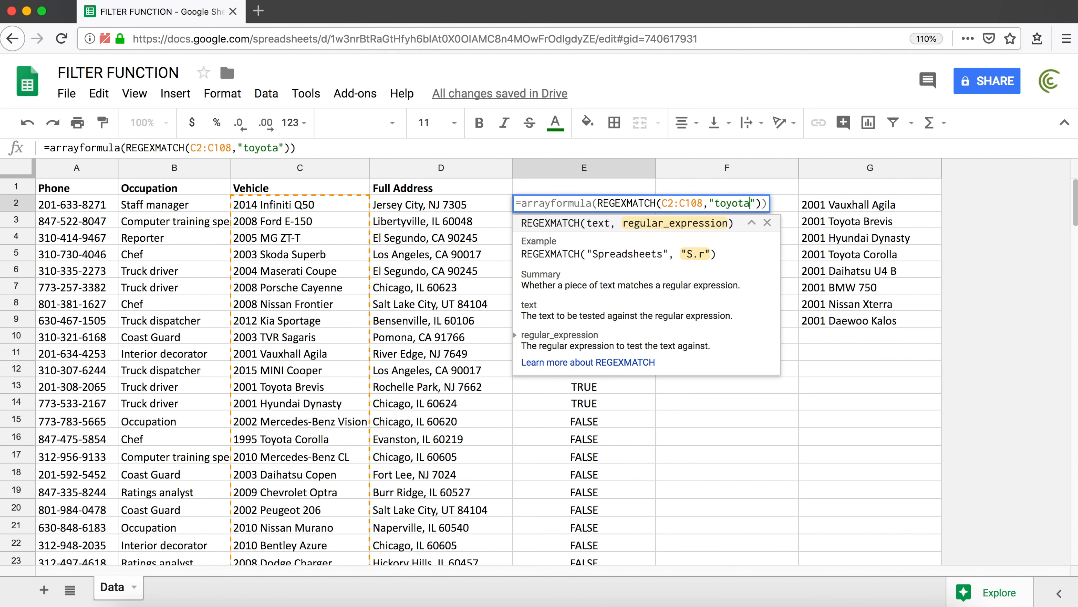
{"action": "key", "text": "Return"}
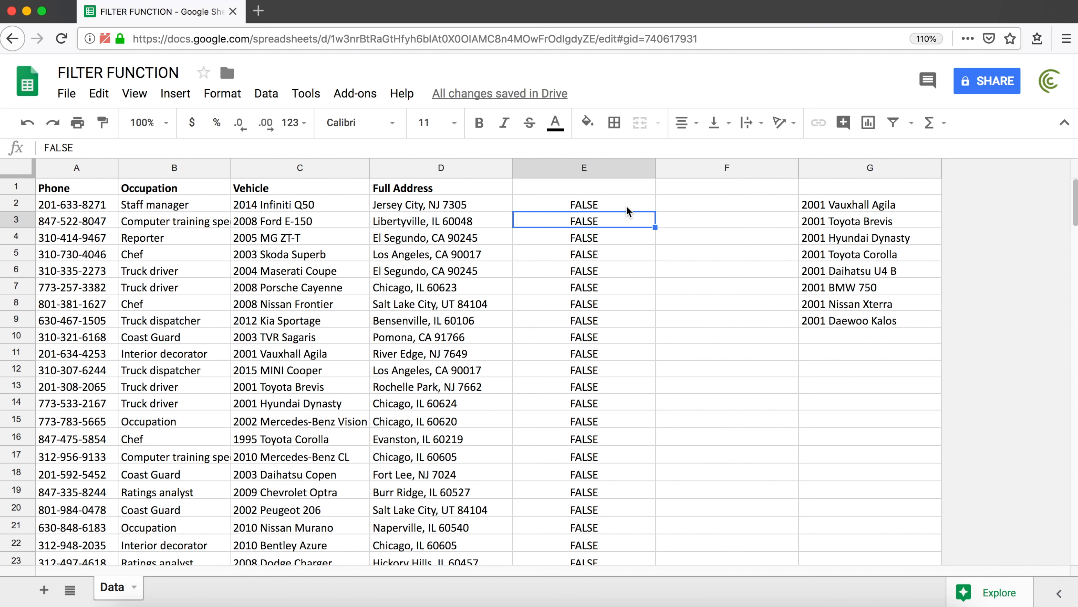
Check the matches in column E and capitalize the pattern in the E2 formula as "Toyota"
{"action": "left_click", "coordinate": [626, 204]}
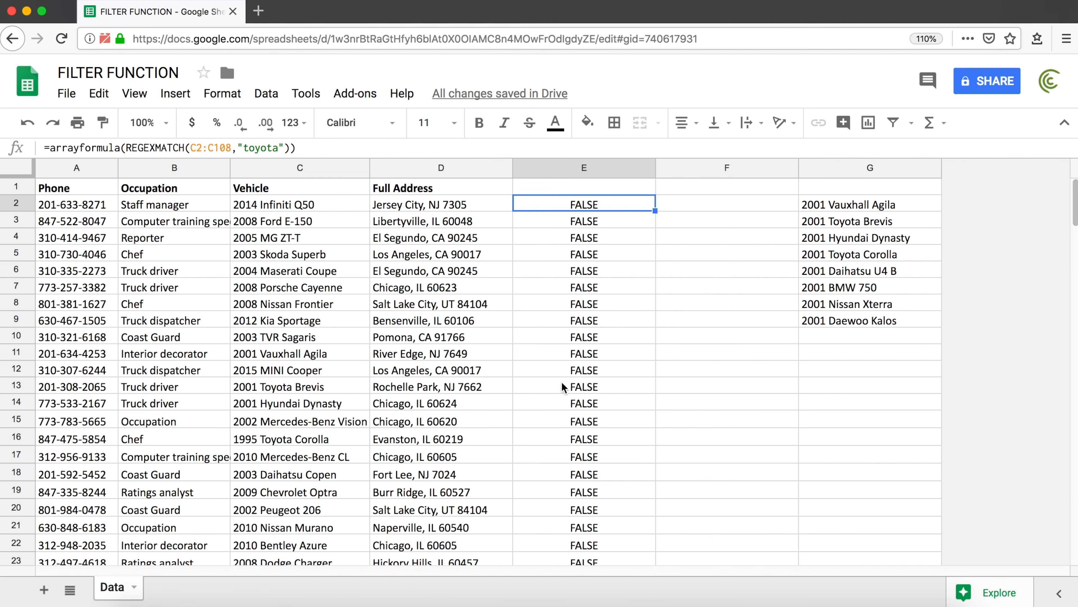
{"action": "left_click", "coordinate": [578, 389]}
{"action": "left_click", "coordinate": [584, 206]}
{"action": "key", "text": "Return"}
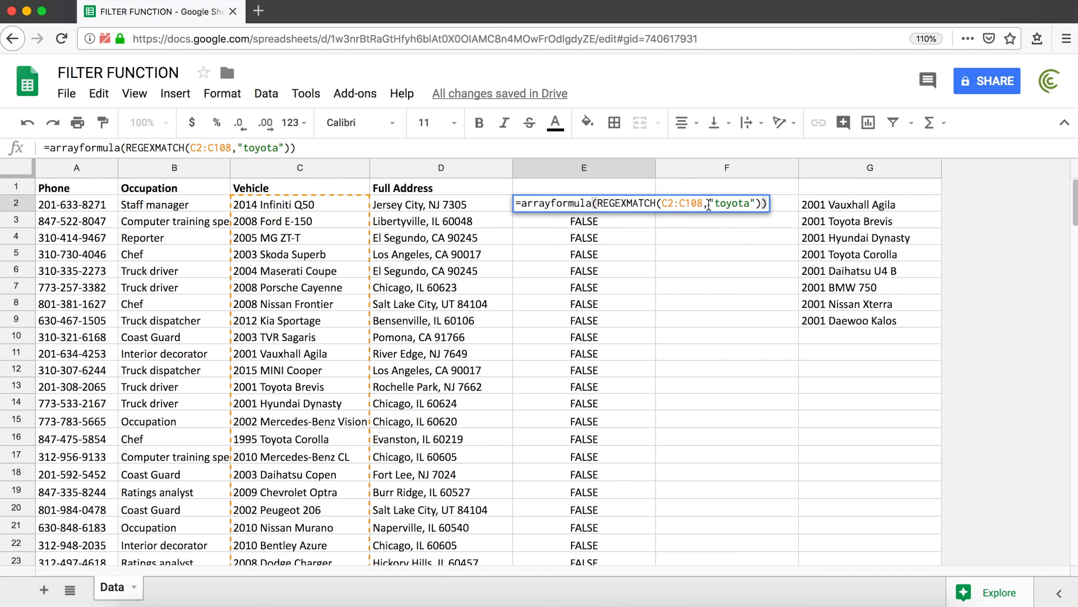
{"action": "left_click", "coordinate": [717, 204]}
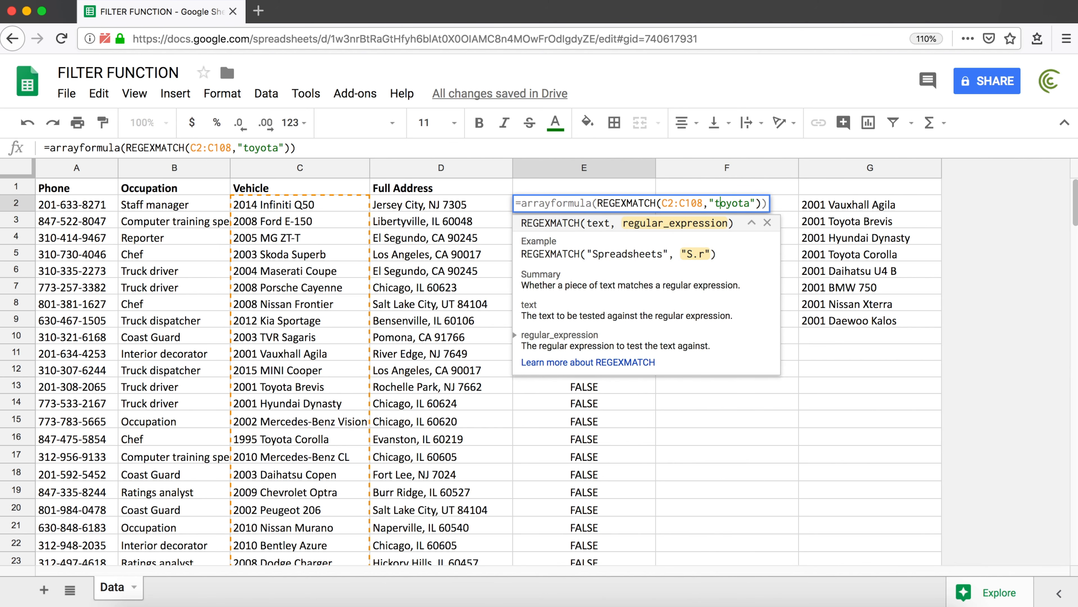
{"action": "key", "text": "BackSpace"}
{"action": "type", "text": "T"}
{"action": "key", "text": "Return"}
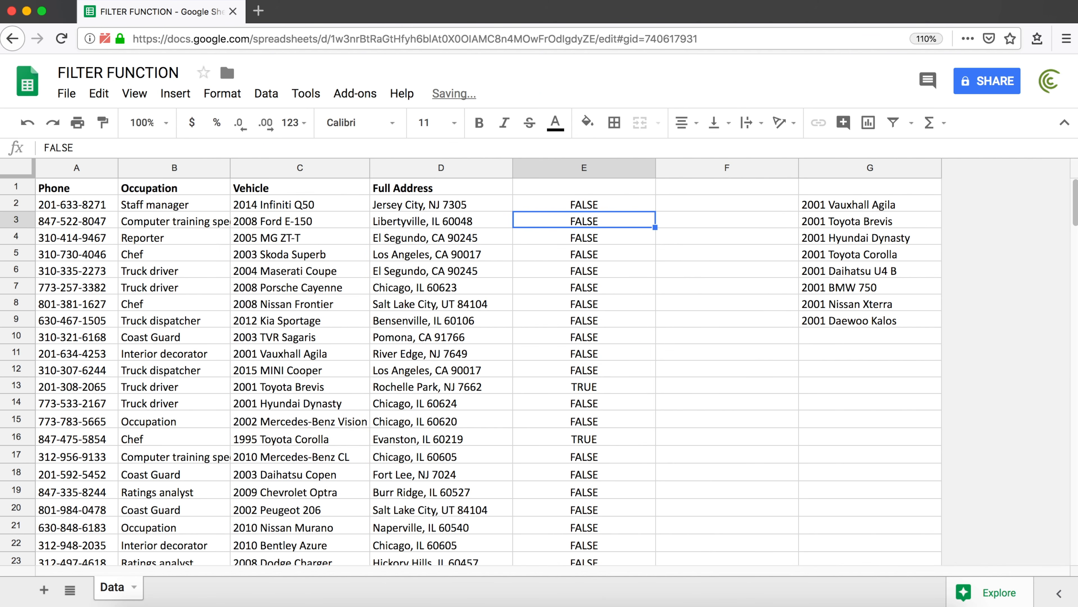
Compare the match values down column E with the corresponding entries in the Vehicle column
{"action": "left_click", "coordinate": [592, 391]}
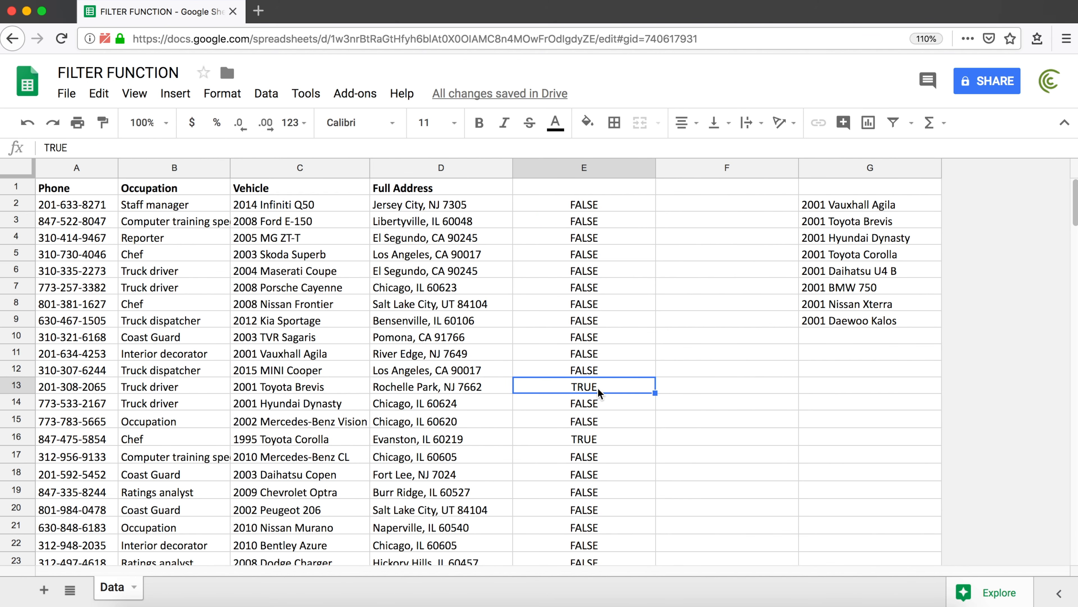
{"action": "left_click", "coordinate": [321, 387]}
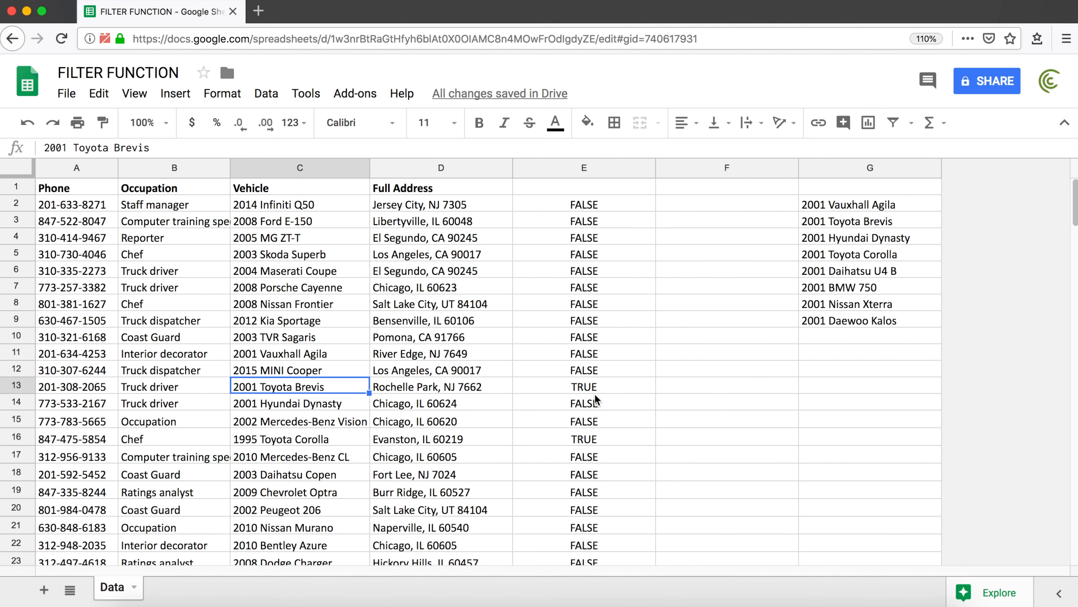
{"action": "scroll", "coordinate": [595, 393], "scroll_direction": "down", "scroll_amount": 3}
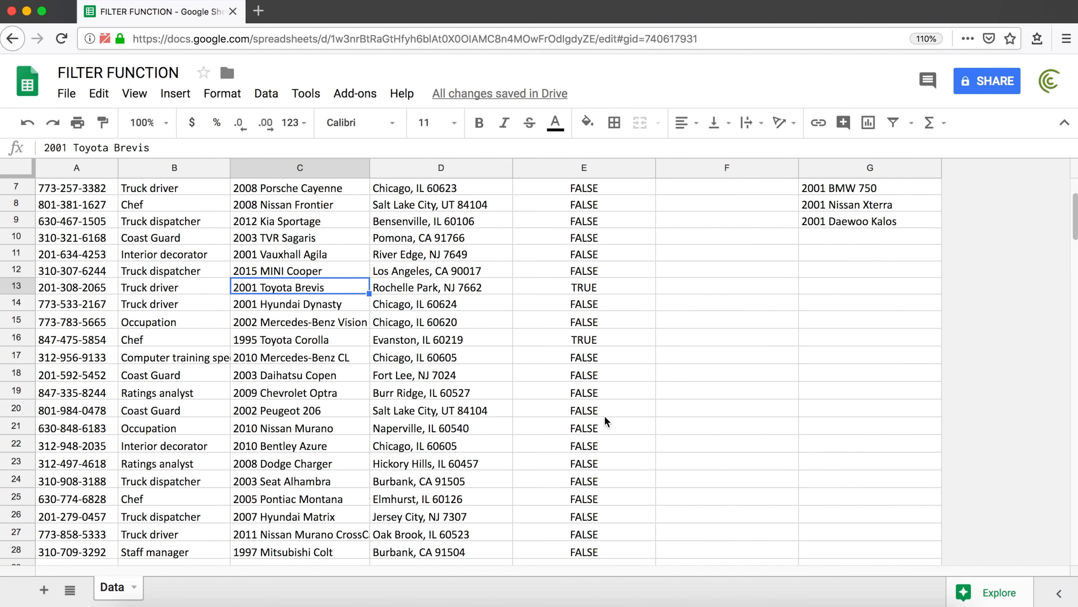
{"action": "scroll", "coordinate": [599, 476], "scroll_direction": "down", "scroll_amount": 5}
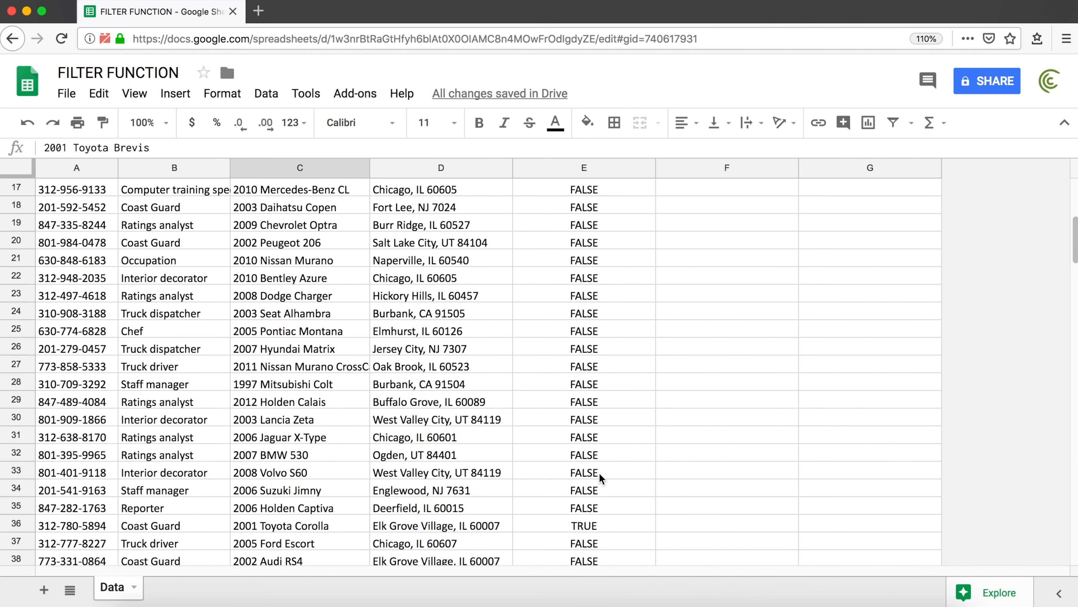
Wrap the C2:C108 range inside the REGEXMATCH of the E2 formula in a LOWER function
{"action": "left_click", "coordinate": [602, 505]}
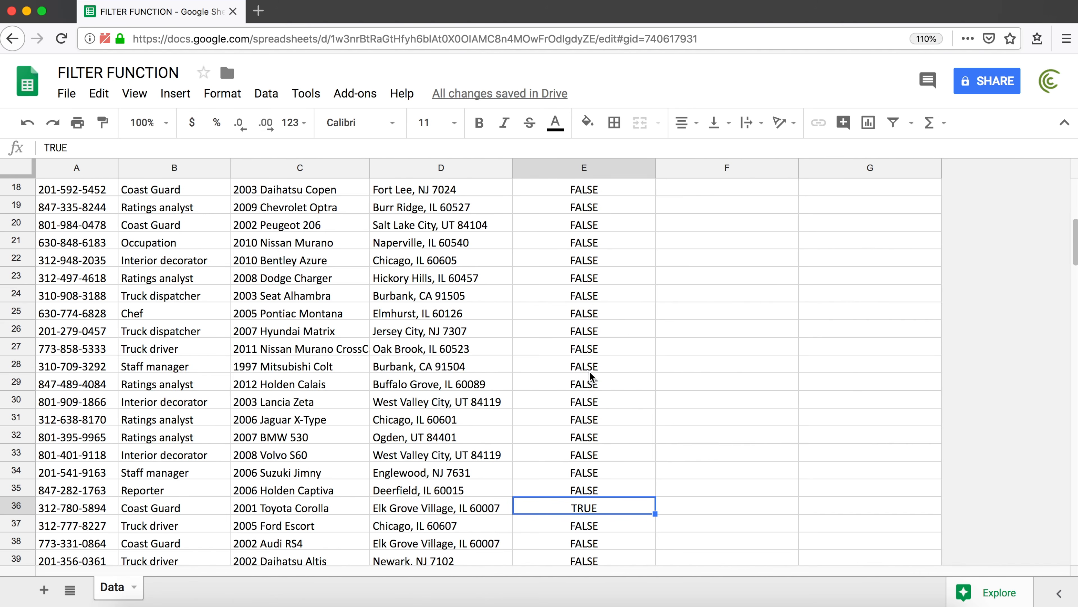
{"action": "scroll", "coordinate": [594, 378], "scroll_direction": "up", "scroll_amount": 8}
{"action": "double_click", "coordinate": [595, 204]}
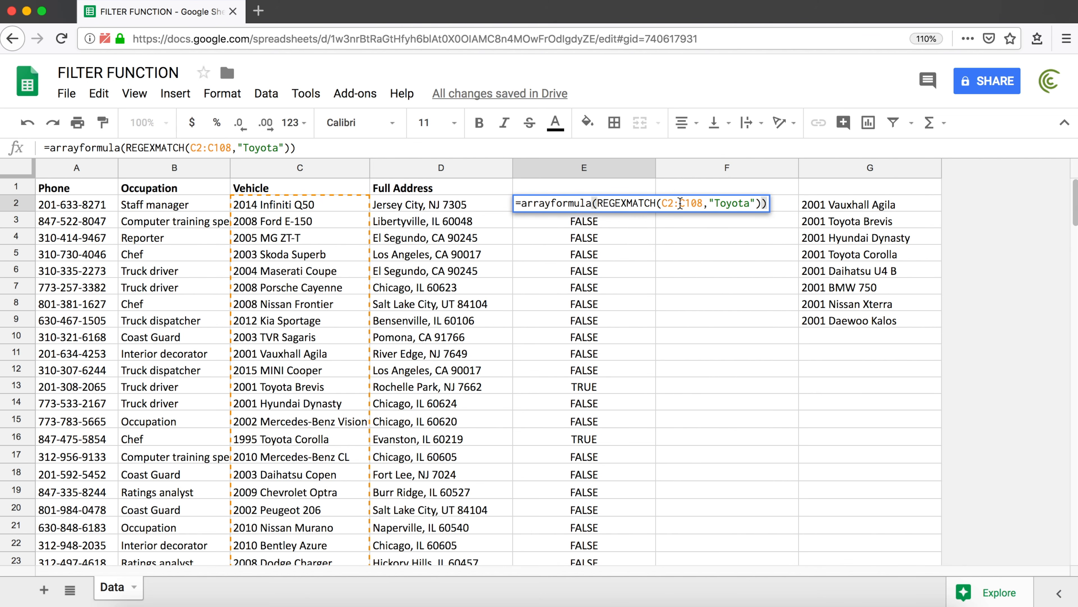
{"action": "left_click", "coordinate": [662, 204]}
{"action": "left_click_drag", "start_coordinate": [662, 203], "coordinate": [703, 203]}
{"action": "left_click", "coordinate": [661, 204]}
{"action": "type", "text": "LOWER("}
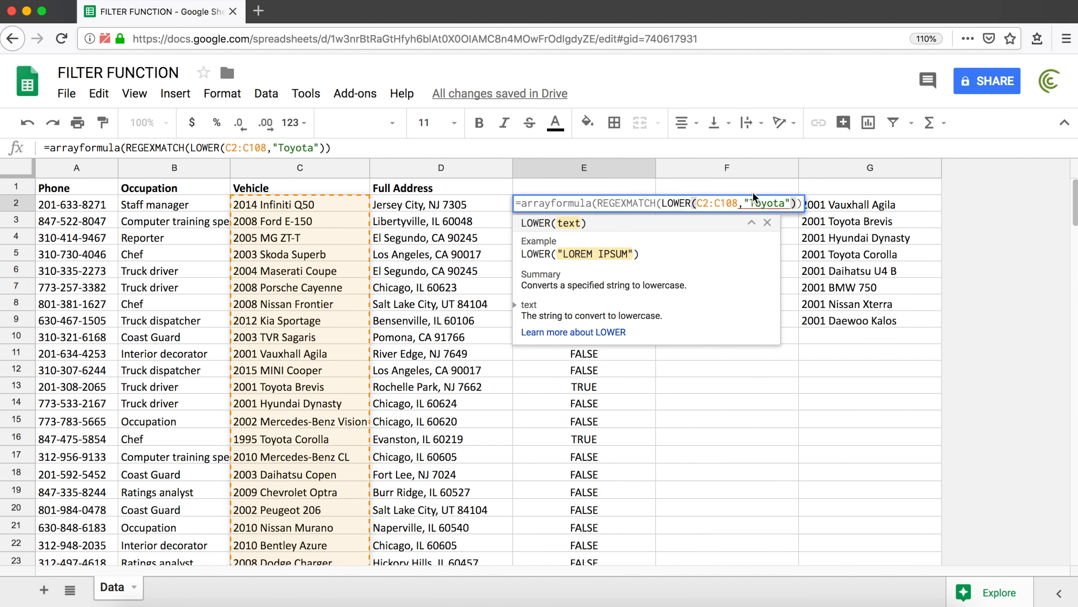
{"action": "left_click", "coordinate": [739, 204]}
{"action": "type", "text": ")"}
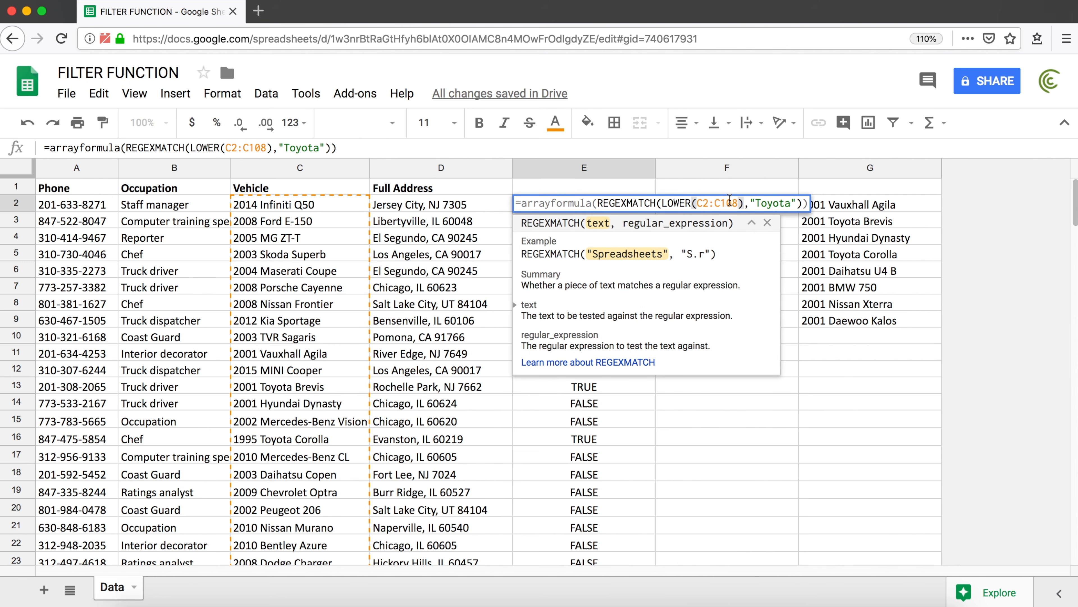
Change the pattern in the E2 formula to lowercase "toyota" and check the match values down column E
{"action": "left_click", "coordinate": [764, 203]}
{"action": "key", "text": "BackSpace"}
{"action": "type", "text": "t"}
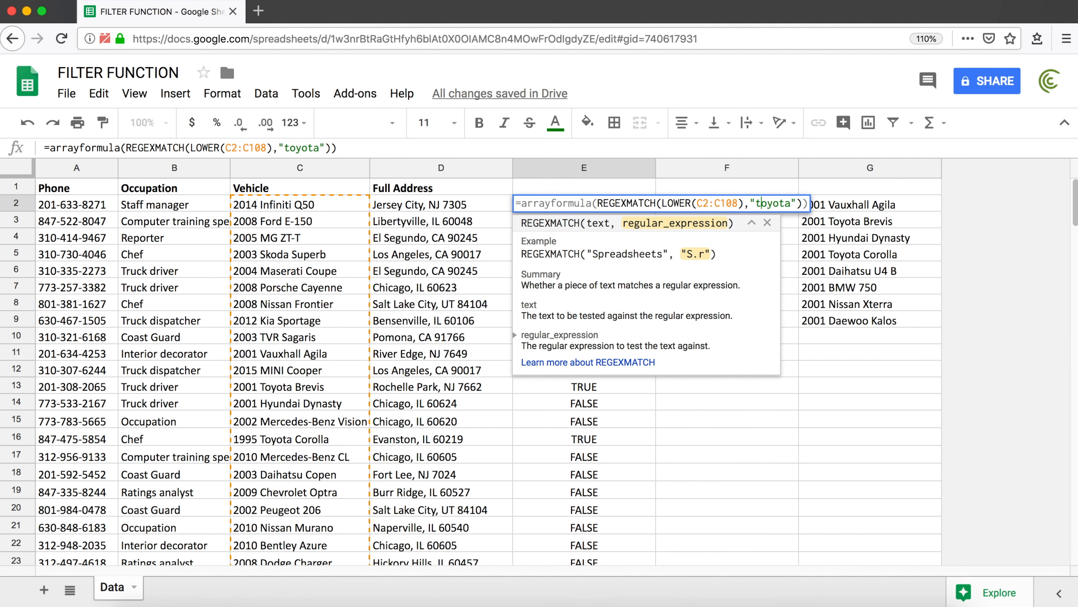
{"action": "key", "text": "Return"}
{"action": "key", "text": "Up"}
{"action": "left_click", "coordinate": [603, 291]}
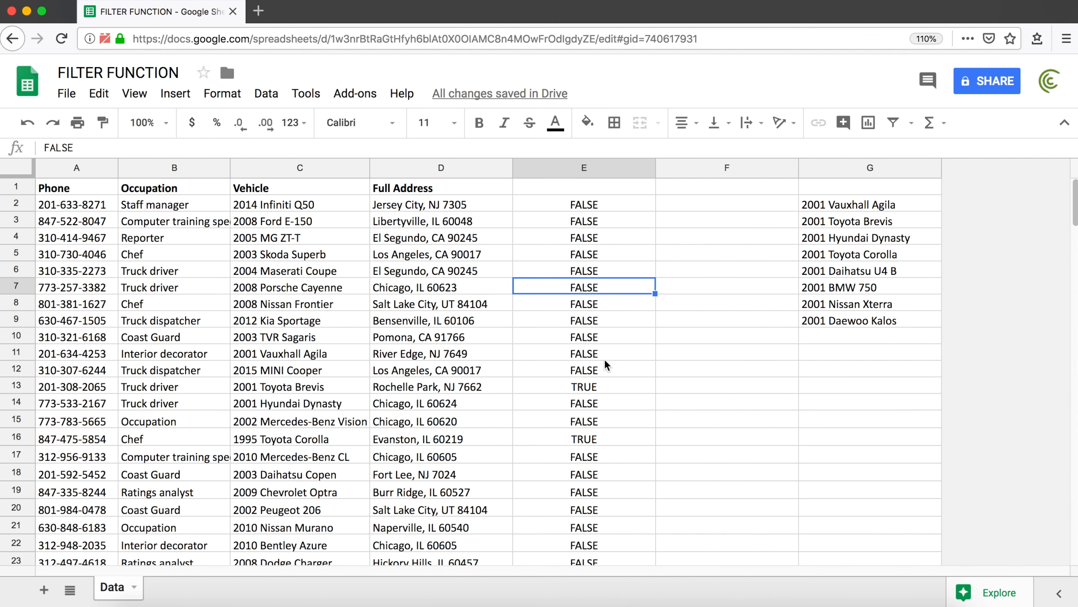
{"action": "left_click", "coordinate": [601, 405]}
Copy the arrayformula expression from E2 without its equals sign, leaving the cell unchanged
{"action": "double_click", "coordinate": [603, 205]}
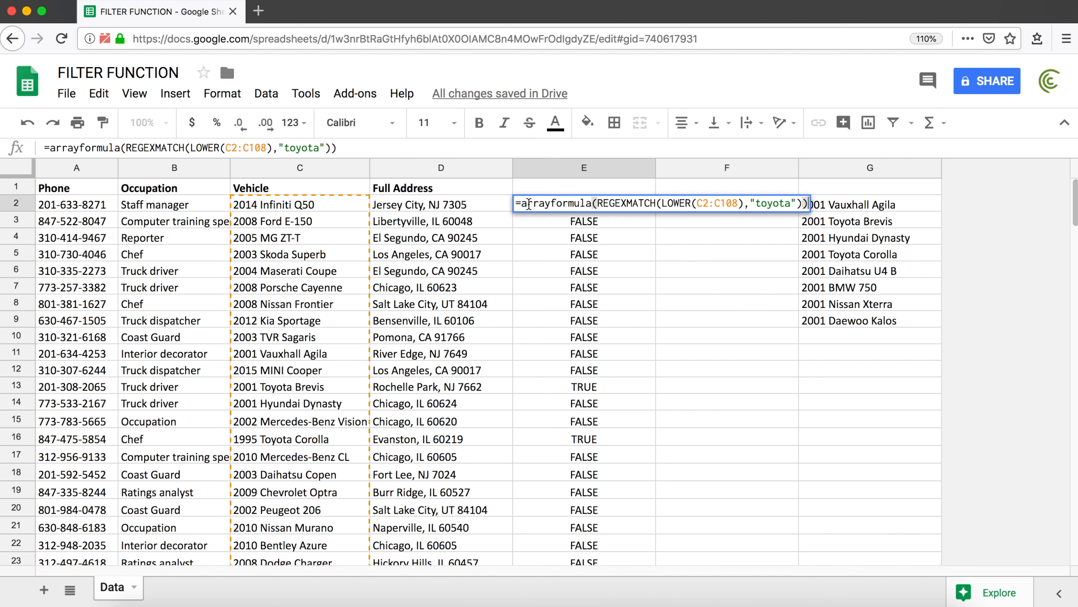
{"action": "left_click_drag", "start_coordinate": [521, 203], "coordinate": [820, 216]}
{"action": "key", "text": "super+c"}
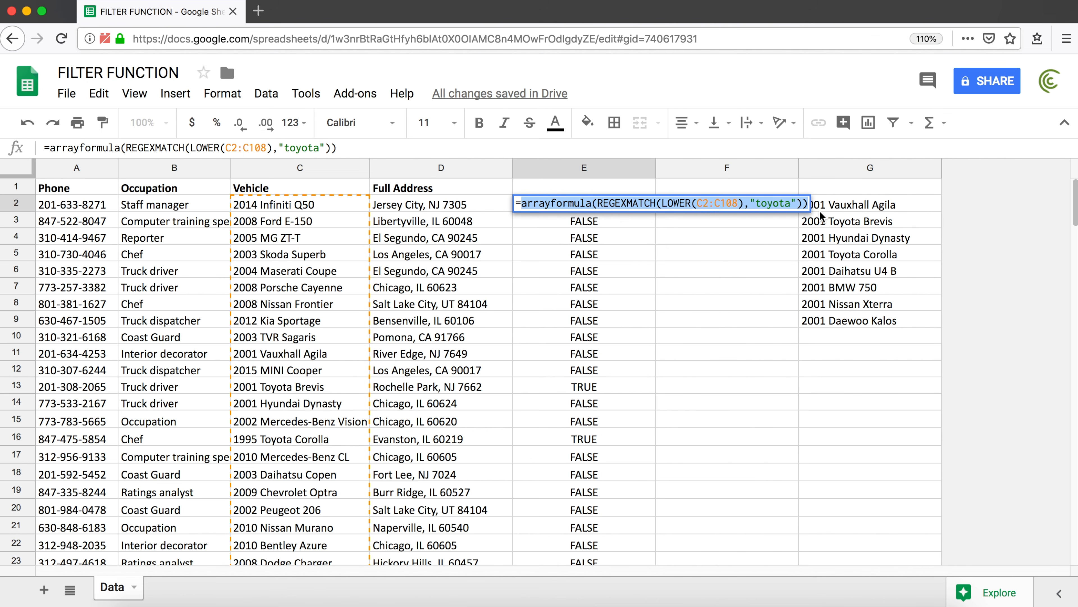
{"action": "key", "text": "Escape"}
Replace the arrayformula condition in the G2 FILTER formula with the copied expression that matches "toyota"
{"action": "double_click", "coordinate": [830, 207]}
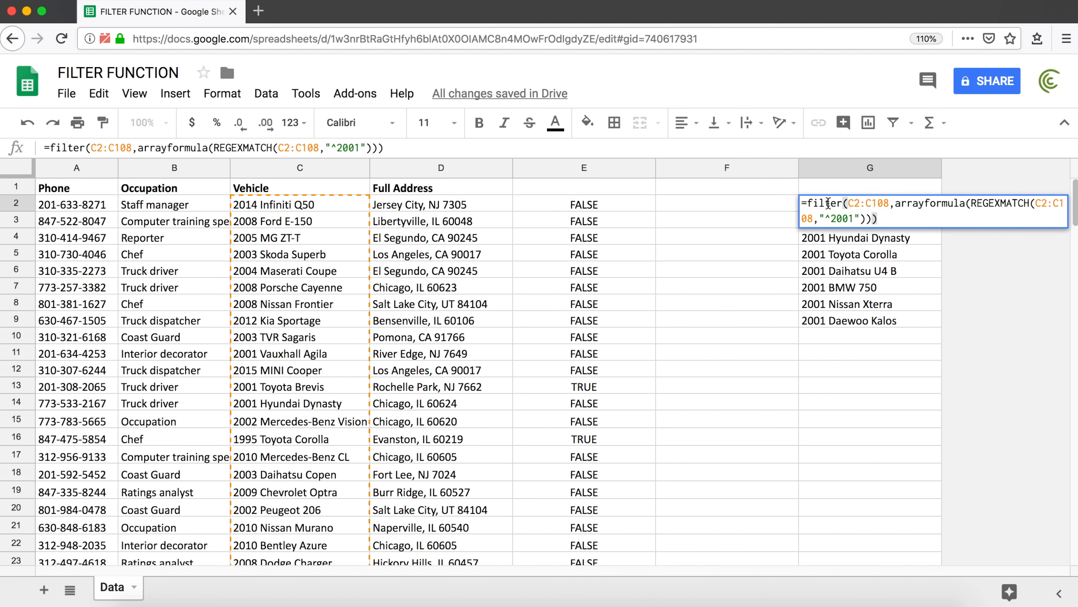
{"action": "left_click_drag", "start_coordinate": [895, 204], "coordinate": [873, 218]}
{"action": "key", "text": "BackSpace"}
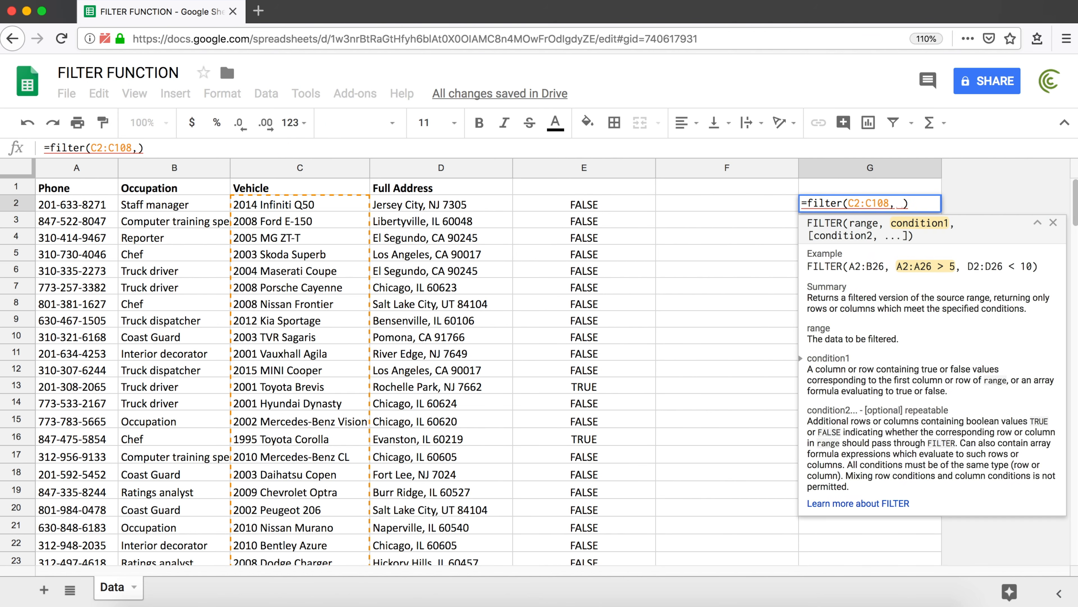
{"action": "key", "text": "super+v"}
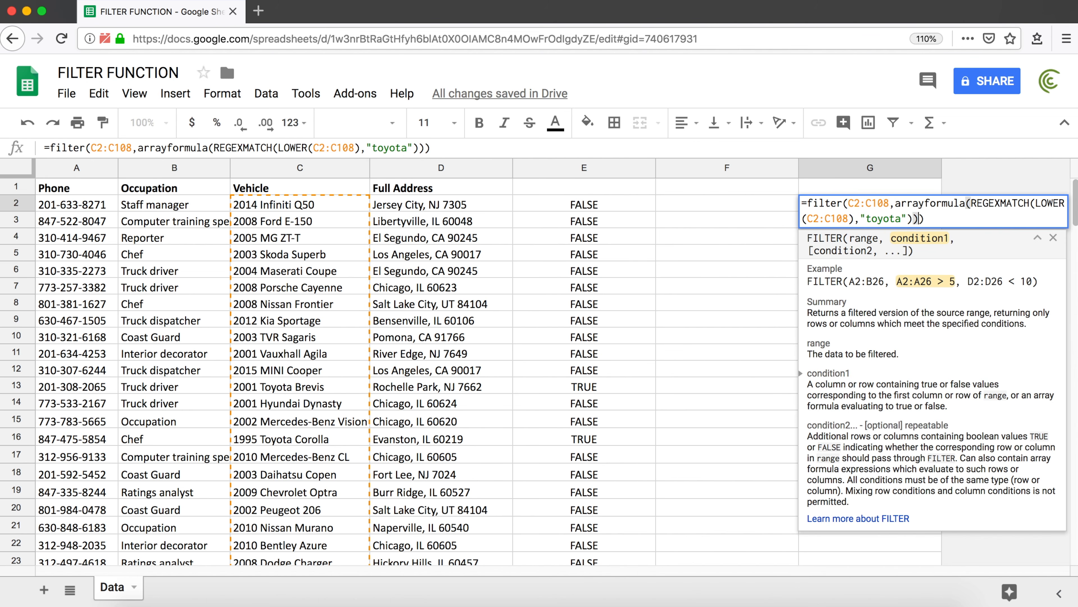
{"action": "key", "text": "Return"}
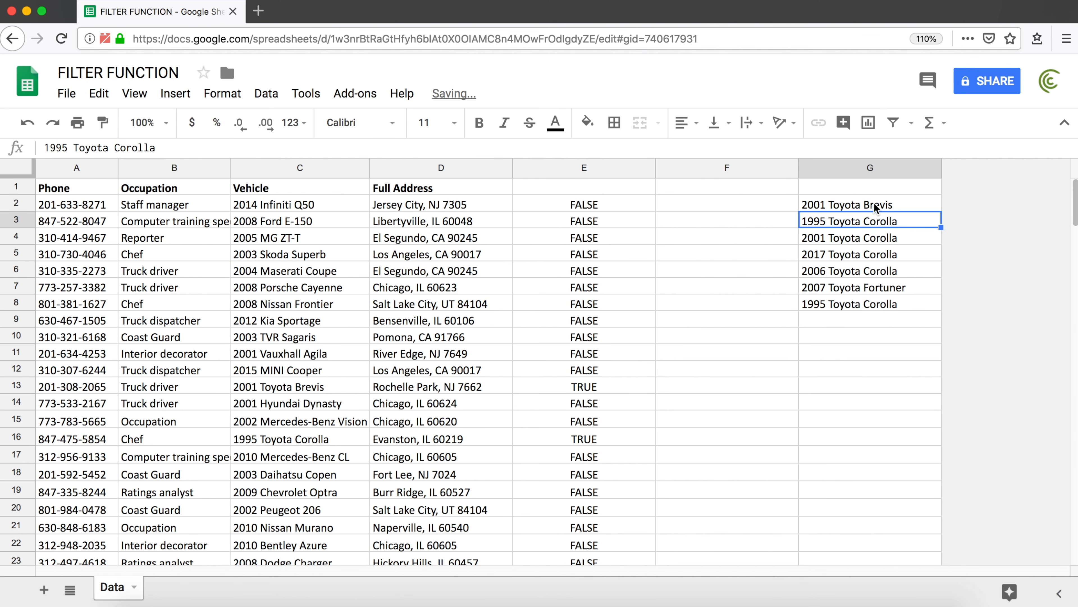
Open the E2 formula for editing and try the "$" and "^" anchors on the "toyota" pattern
{"action": "double_click", "coordinate": [615, 205]}
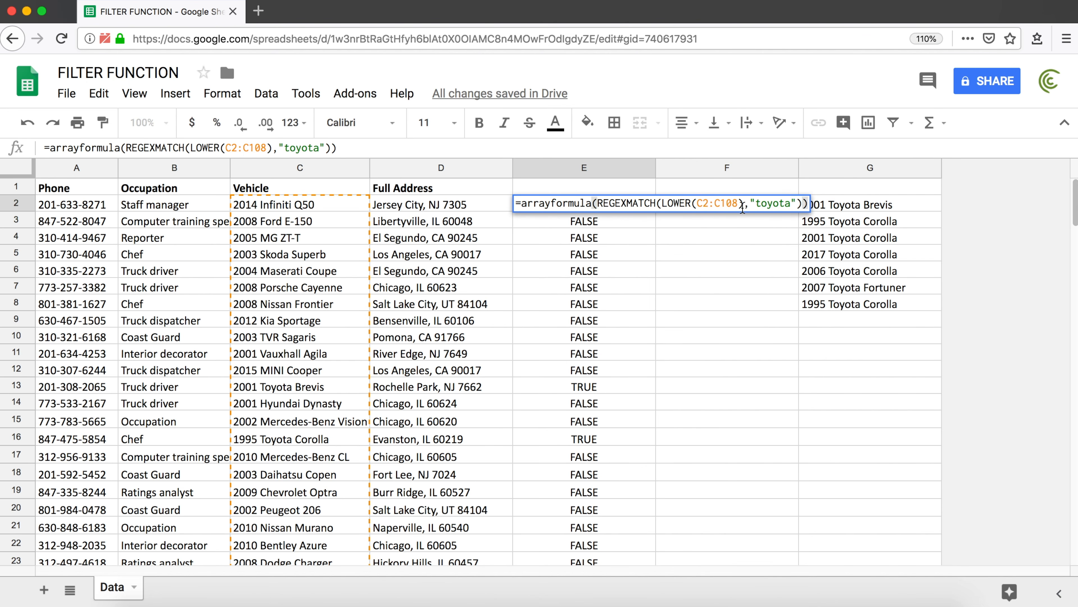
{"action": "left_click", "coordinate": [775, 206]}
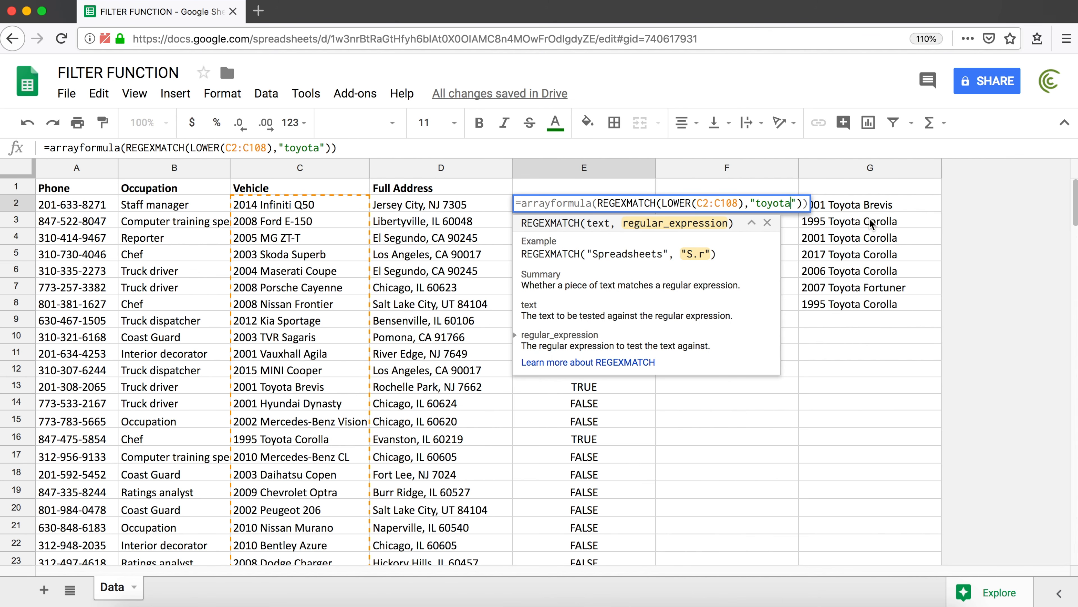
{"action": "type", "text": "$"}
{"action": "key", "text": "BackSpace"}
{"action": "type", "text": "^"}
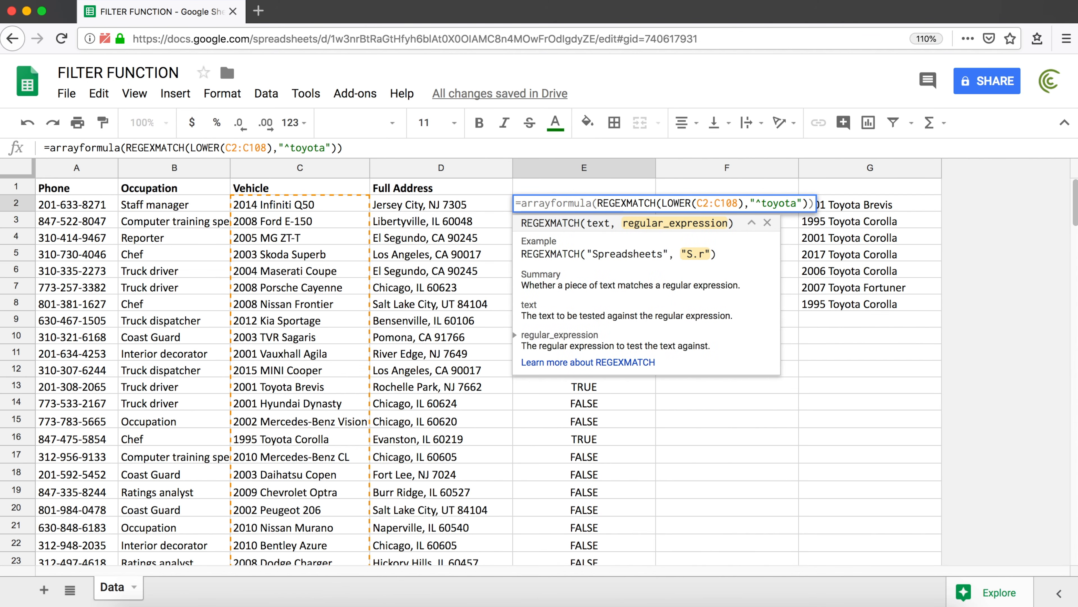
{"action": "key", "text": "BackSpace"}
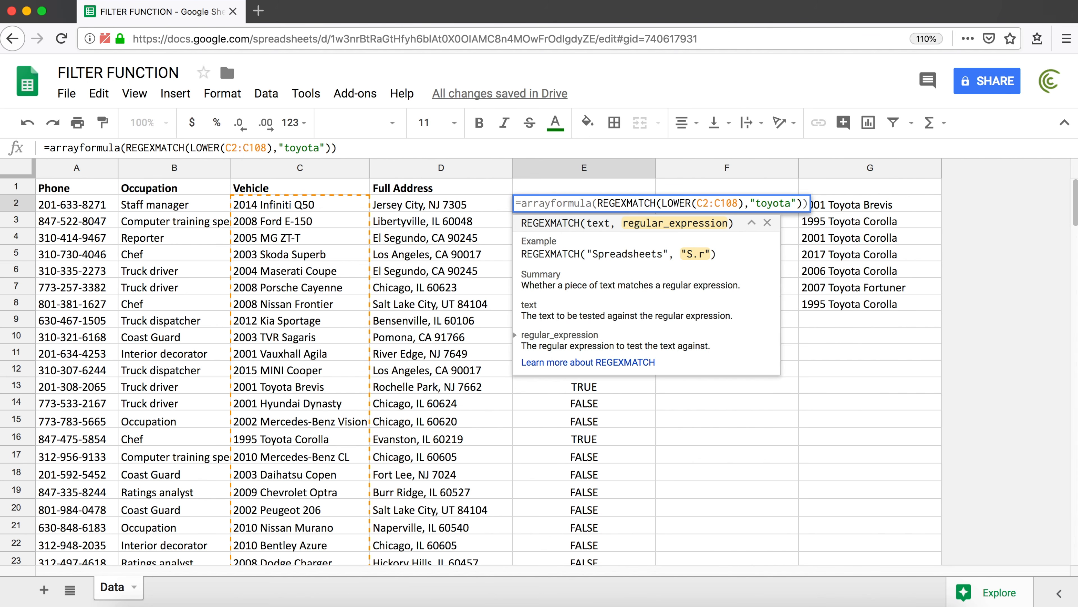
Replace the pattern in the E2 formula with "0$" to match vehicles that end in 0
{"action": "type", "text": "$"}
{"action": "key", "text": "Left"}
{"action": "key", "text": "BackSpace"}
{"action": "key", "text": "BackSpace"}
{"action": "key", "text": "BackSpace"}
{"action": "key", "text": "BackSpace"}
{"action": "key", "text": "BackSpace"}
{"action": "key", "text": "BackSpace"}
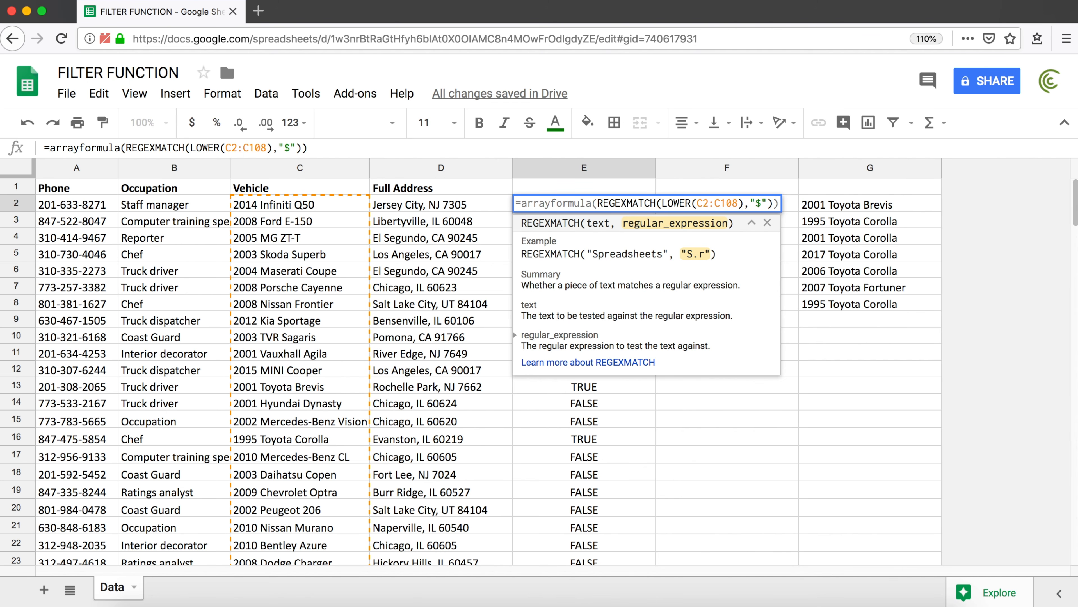
{"action": "type", "text": "0"}
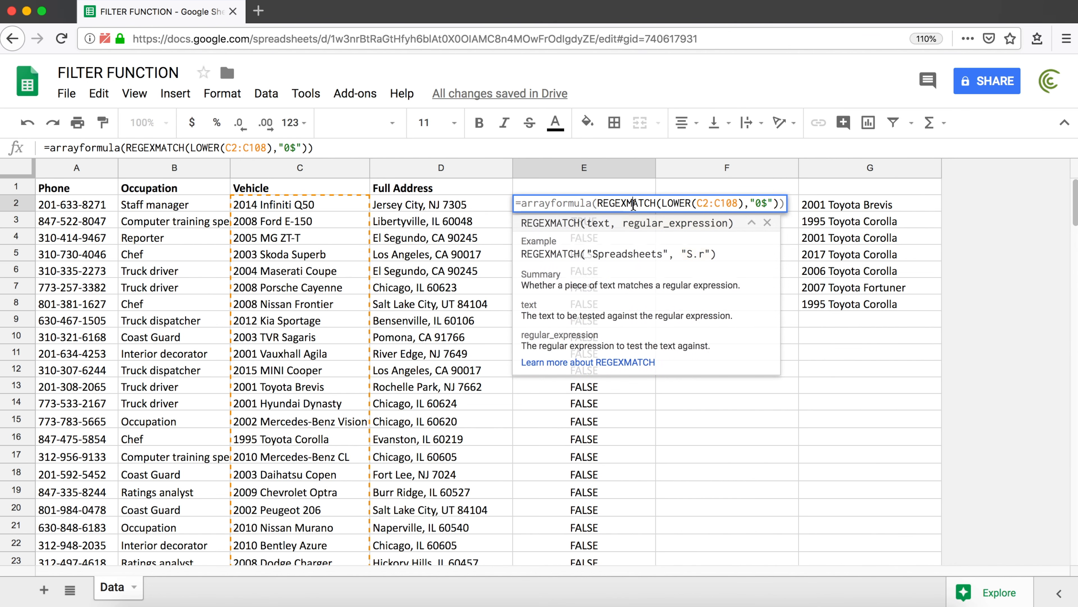
{"action": "key", "text": "Return"}
Check the match values in column E and copy the arrayformula expression from E2 without its equals sign
{"action": "left_click", "coordinate": [613, 208]}
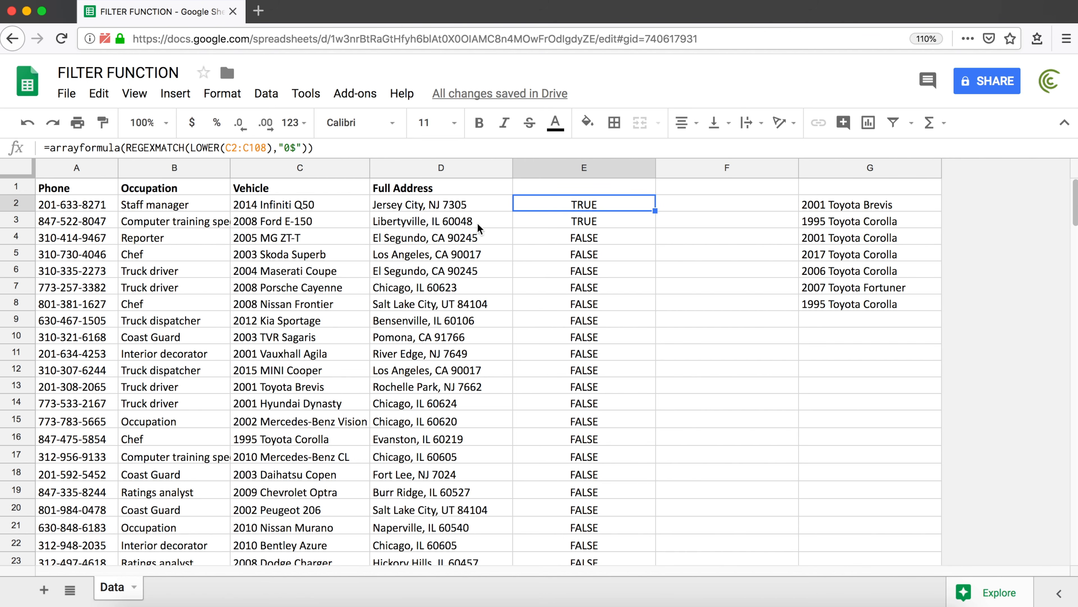
{"action": "left_click", "coordinate": [592, 228]}
{"action": "left_click_drag", "start_coordinate": [590, 242], "coordinate": [595, 318]}
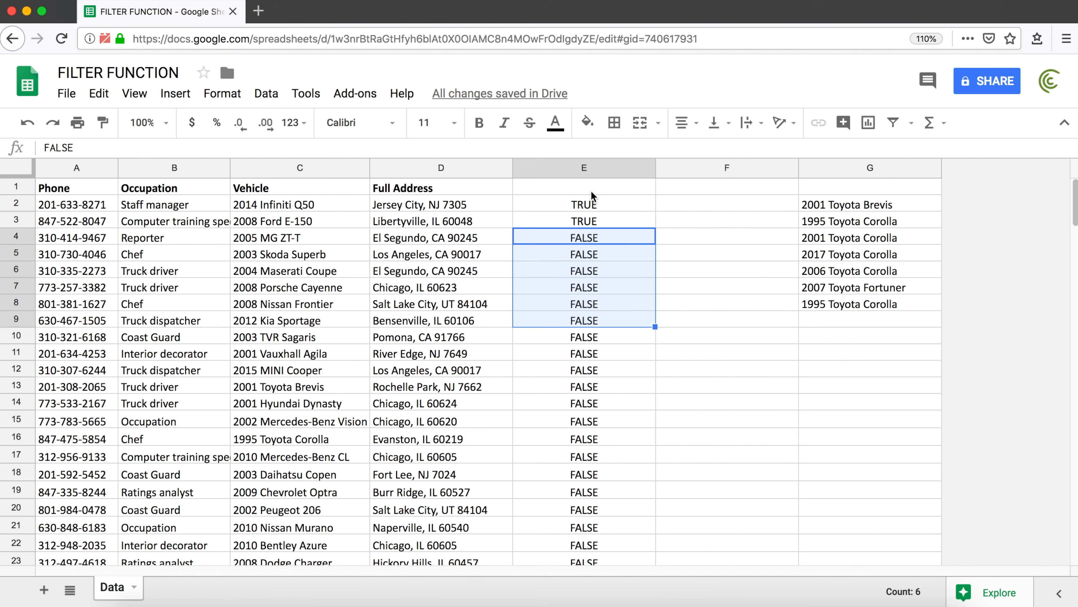
{"action": "double_click", "coordinate": [547, 204]}
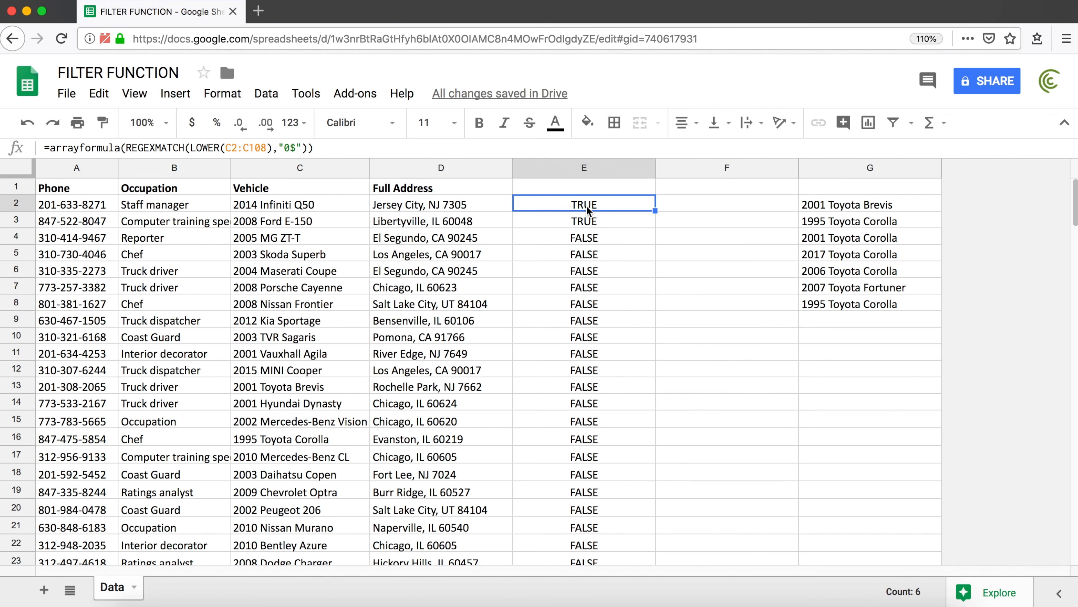
{"action": "left_click_drag", "start_coordinate": [520, 203], "coordinate": [800, 210]}
{"action": "key", "text": "super+c"}
{"action": "key", "text": "Escape"}
Replace the "toyota" condition in the G2 FILTER formula with the copied "0$" expression
{"action": "left_click", "coordinate": [910, 208]}
{"action": "double_click", "coordinate": [875, 211]}
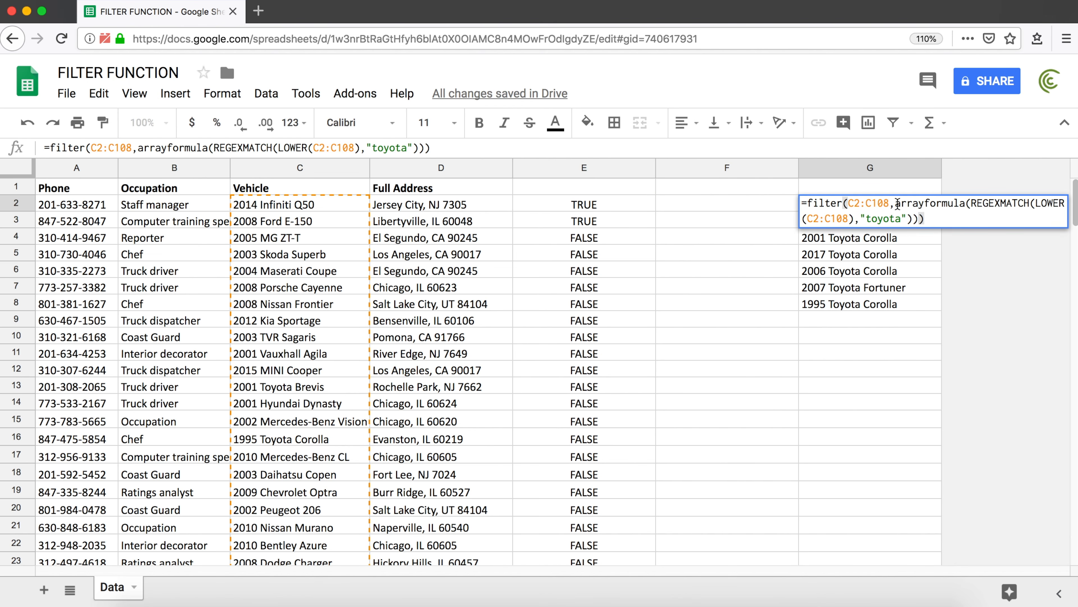
{"action": "left_click_drag", "start_coordinate": [895, 203], "coordinate": [917, 218]}
{"action": "key", "text": "super+v"}
{"action": "key", "text": "Return"}
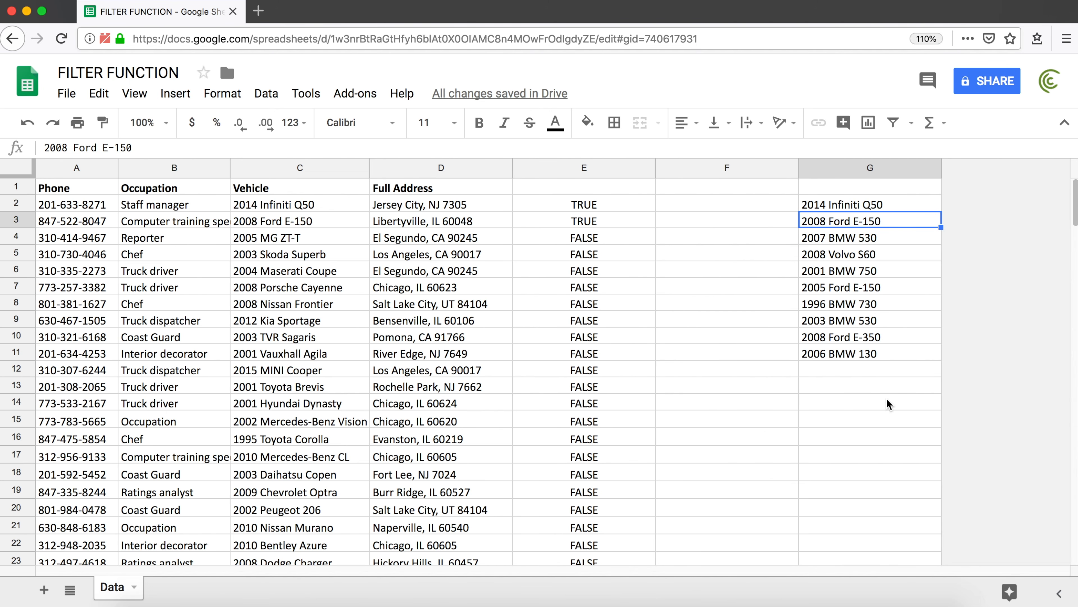
Examine the "0$" match formula in E2 and the entries in the Full Address column
{"action": "double_click", "coordinate": [583, 204]}
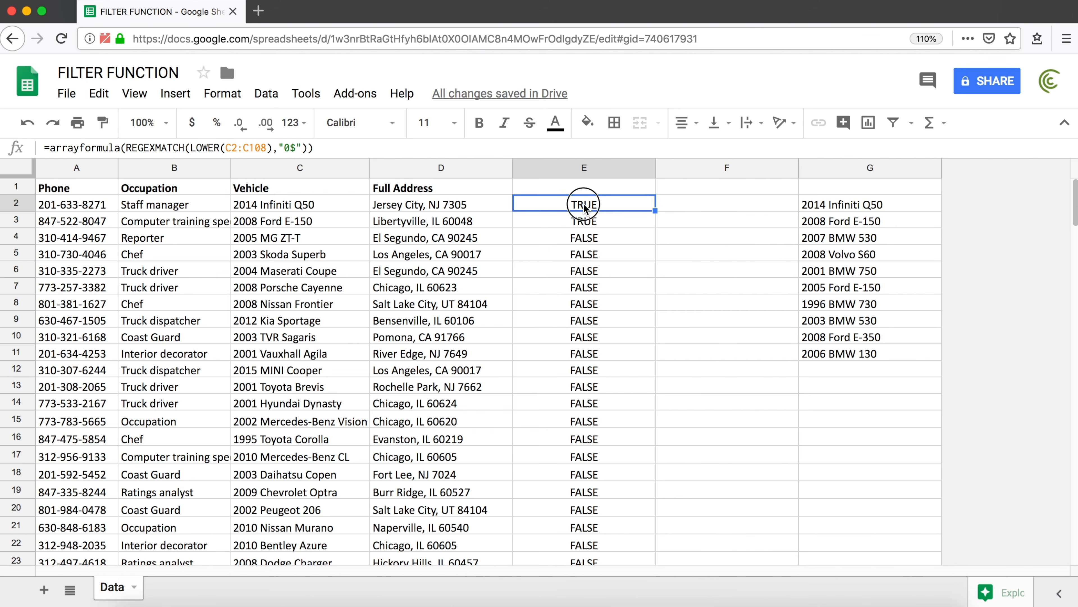
{"action": "left_click", "coordinate": [640, 204]}
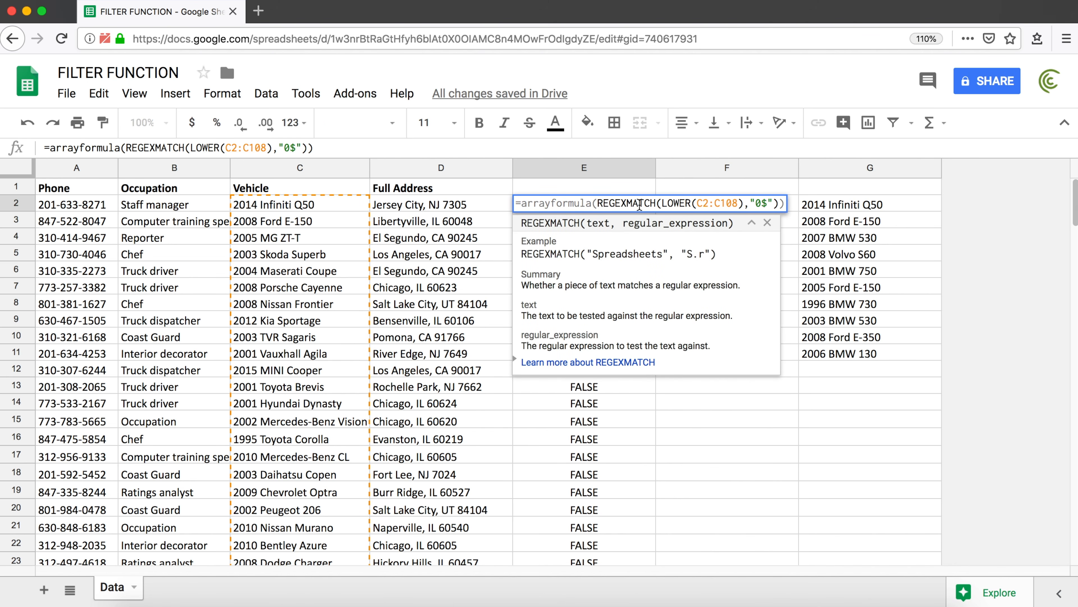
{"action": "left_click", "coordinate": [429, 207]}
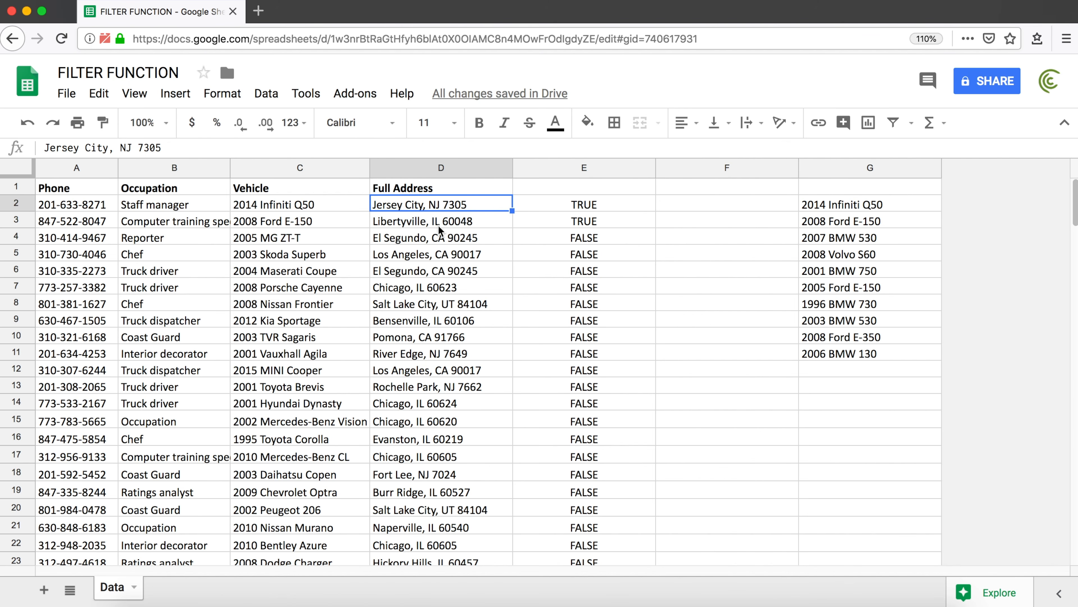
{"action": "left_click", "coordinate": [439, 221]}
{"action": "left_click_drag", "start_coordinate": [439, 221], "coordinate": [448, 335]}
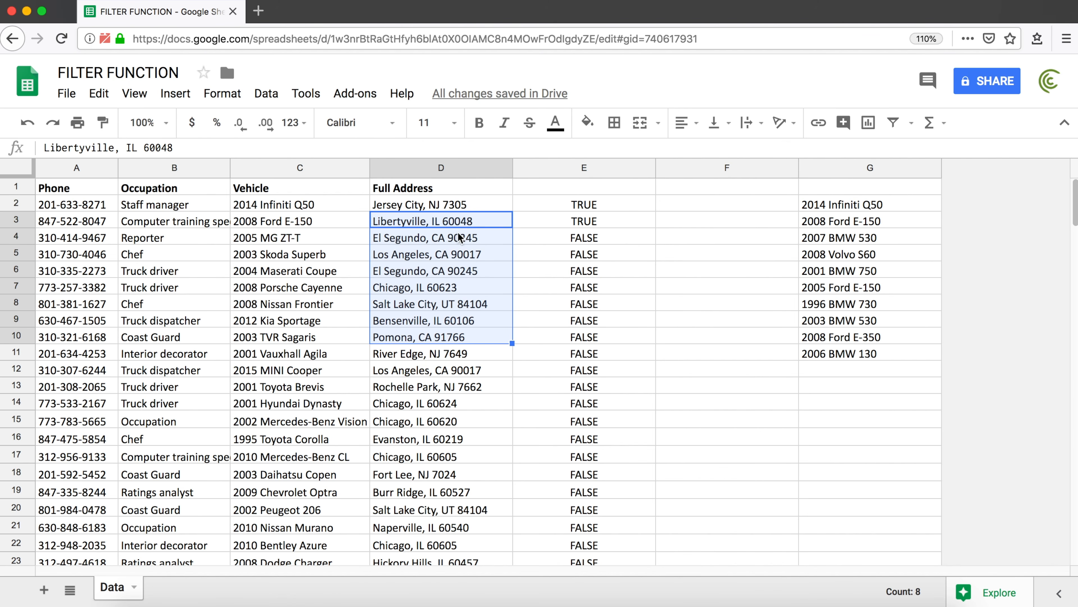
{"action": "left_click", "coordinate": [439, 321]}
{"action": "left_click", "coordinate": [579, 205]}
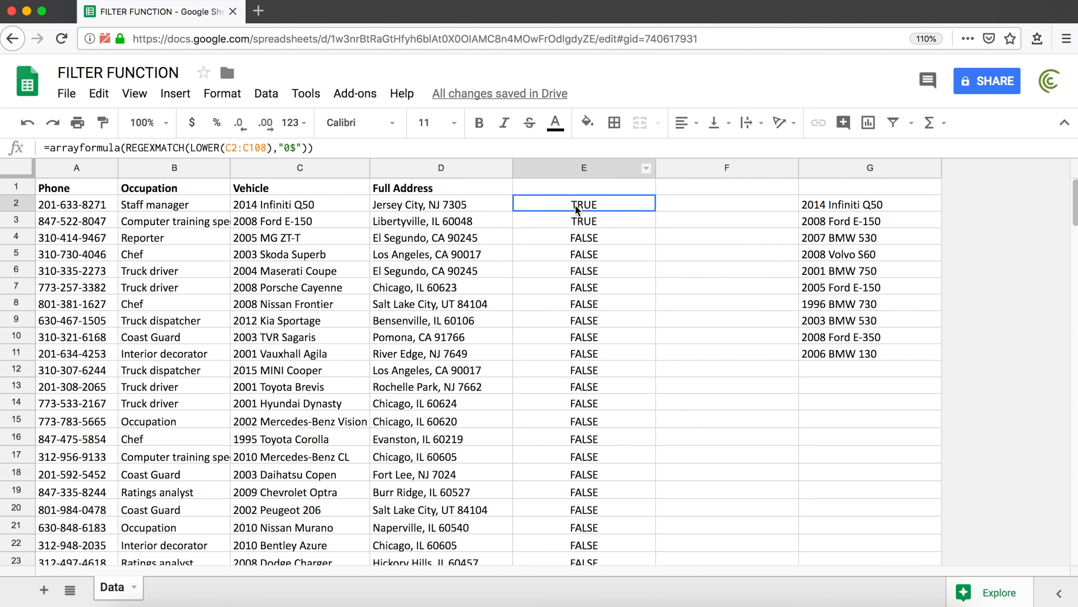
Change the range inside LOWER in the E2 formula to the Full Address data, D2:D108
{"action": "double_click", "coordinate": [596, 206]}
{"action": "left_click", "coordinate": [725, 203]}
{"action": "left_click", "coordinate": [739, 204]}
{"action": "left_click_drag", "start_coordinate": [739, 203], "coordinate": [697, 206]}
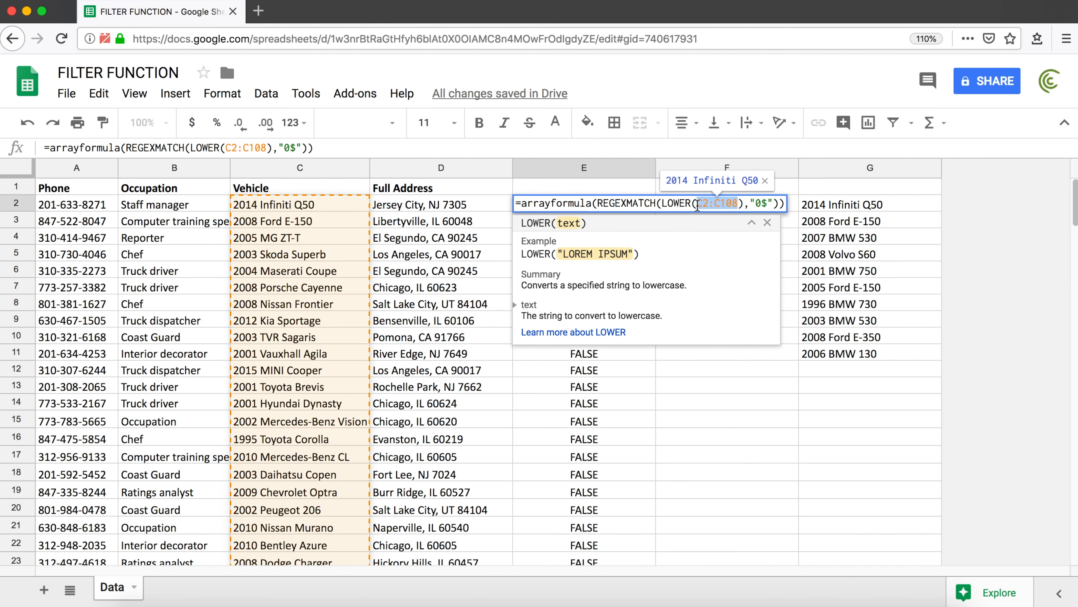
{"action": "key", "text": "BackSpace"}
{"action": "left_click", "coordinate": [448, 206]}
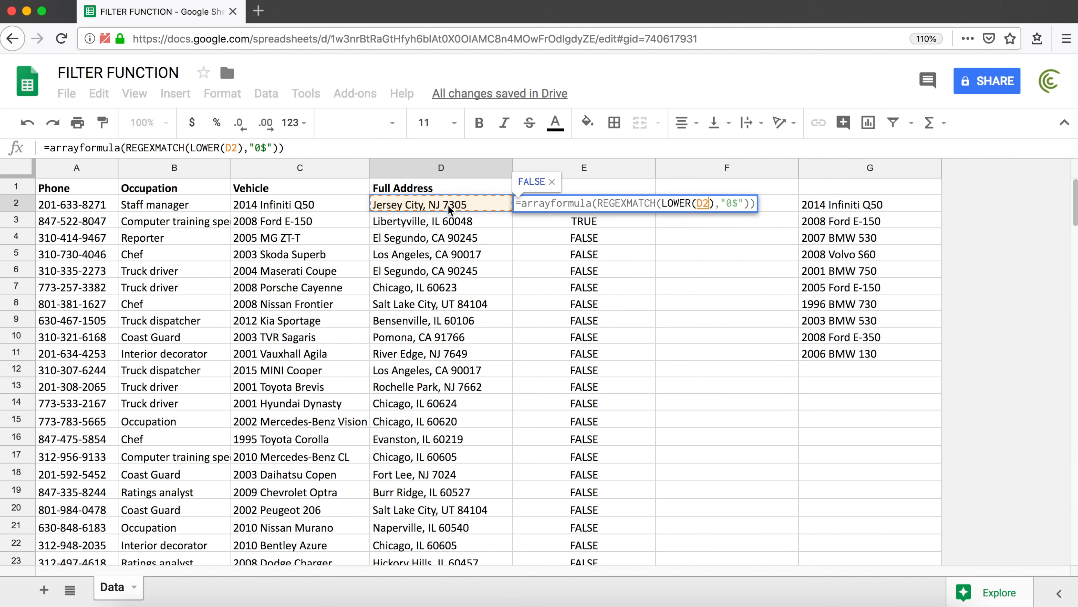
{"action": "key", "text": "super+shift+Down"}
{"action": "key", "text": "Return"}
{"action": "key", "text": "Up"}
{"action": "key", "text": "Up"}
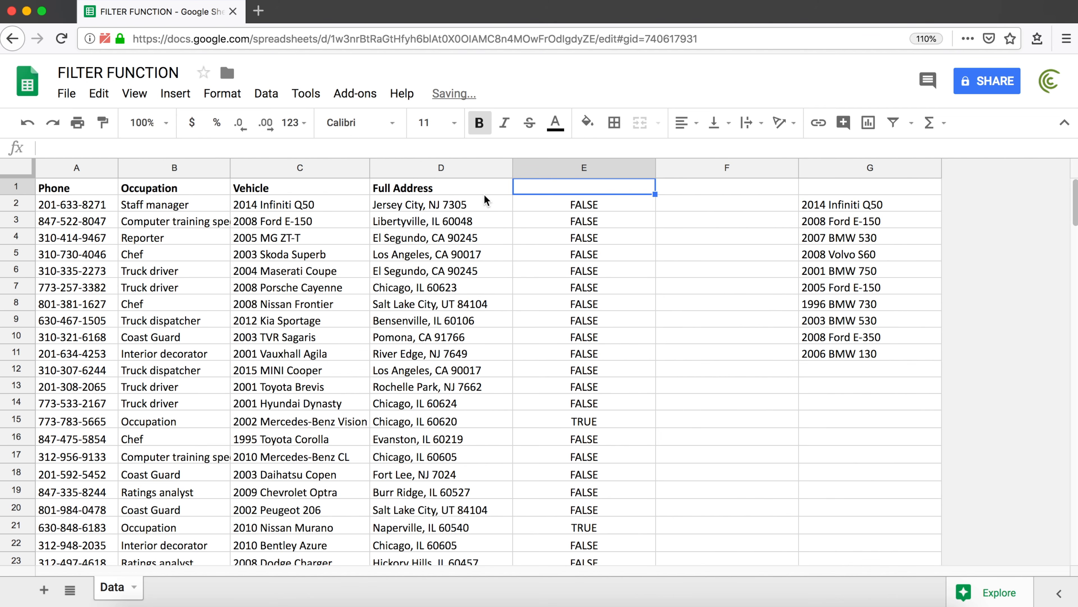
Replace the "0$" regular expression in the E2 match formula with "\bil\b" to match il as a whole word
{"action": "double_click", "coordinate": [552, 204]}
{"action": "left_click", "coordinate": [703, 204]}
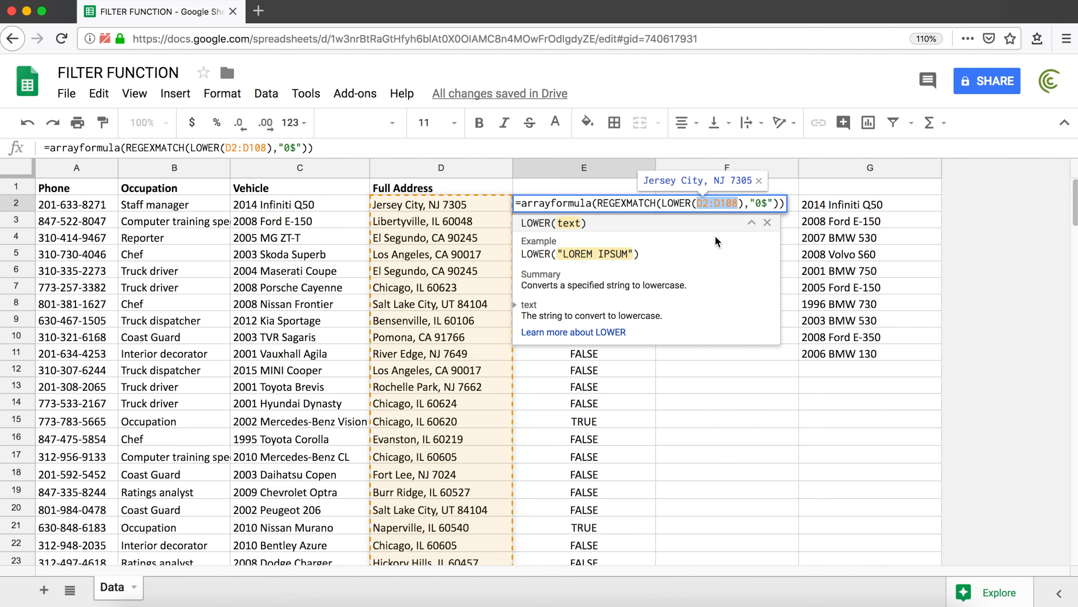
{"action": "left_click", "coordinate": [739, 203]}
{"action": "double_click", "coordinate": [674, 203]}
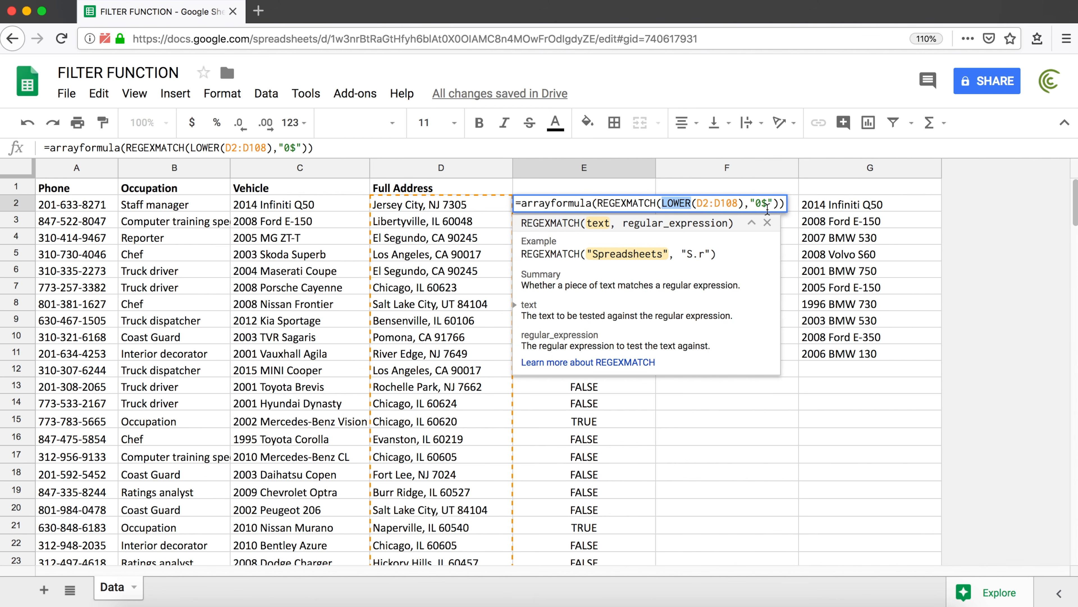
{"action": "left_click", "coordinate": [770, 203]}
{"action": "key", "text": "BackSpace"}
{"action": "key", "text": "BackSpace"}
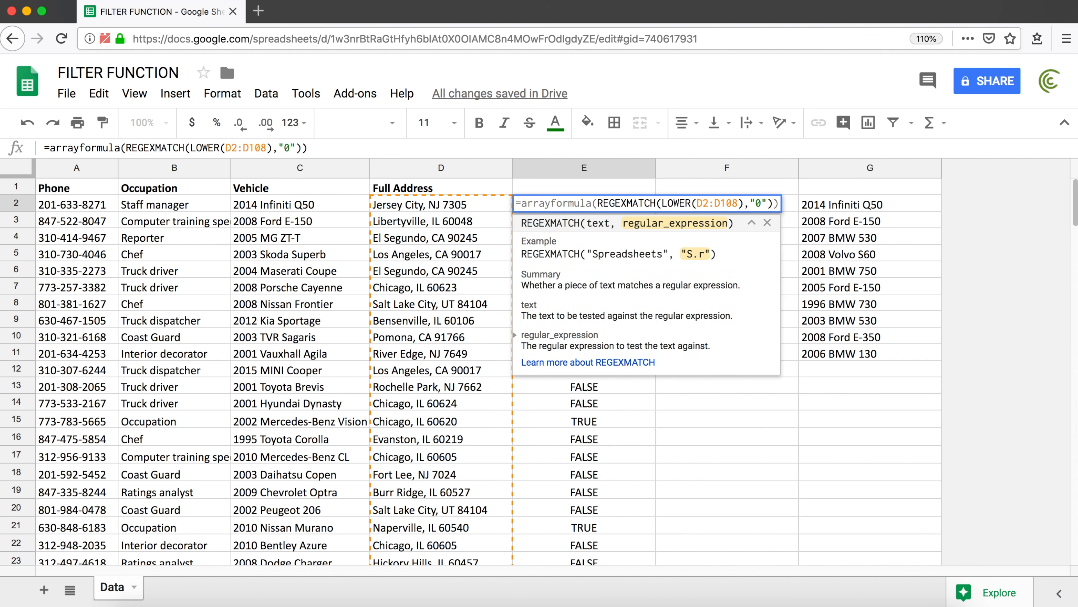
{"action": "type", "text": "\\bil\\"}
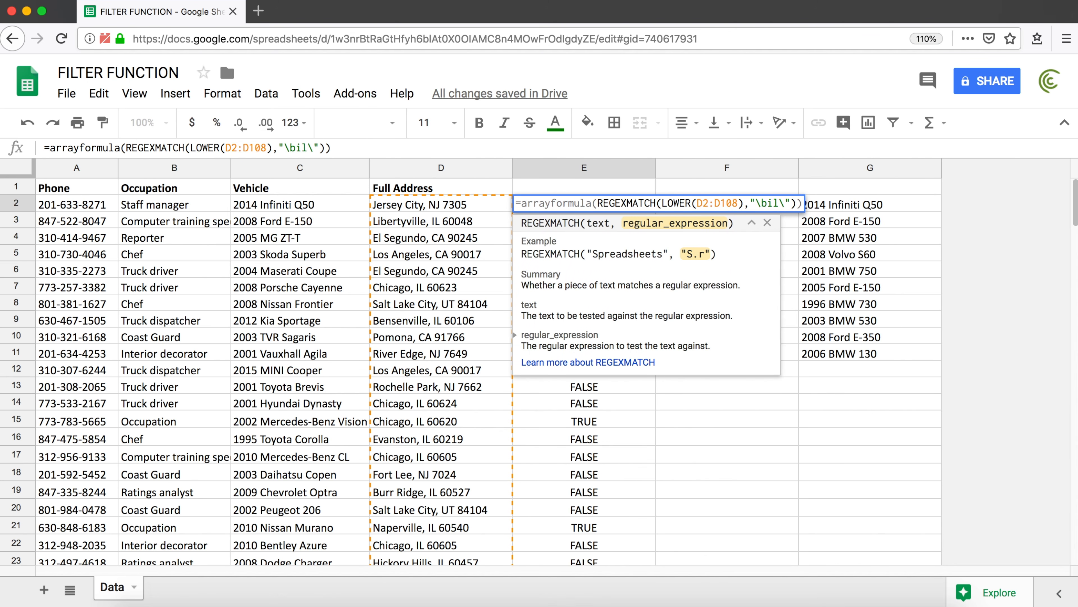
{"action": "type", "text": "b"}
{"action": "key", "text": "Return"}
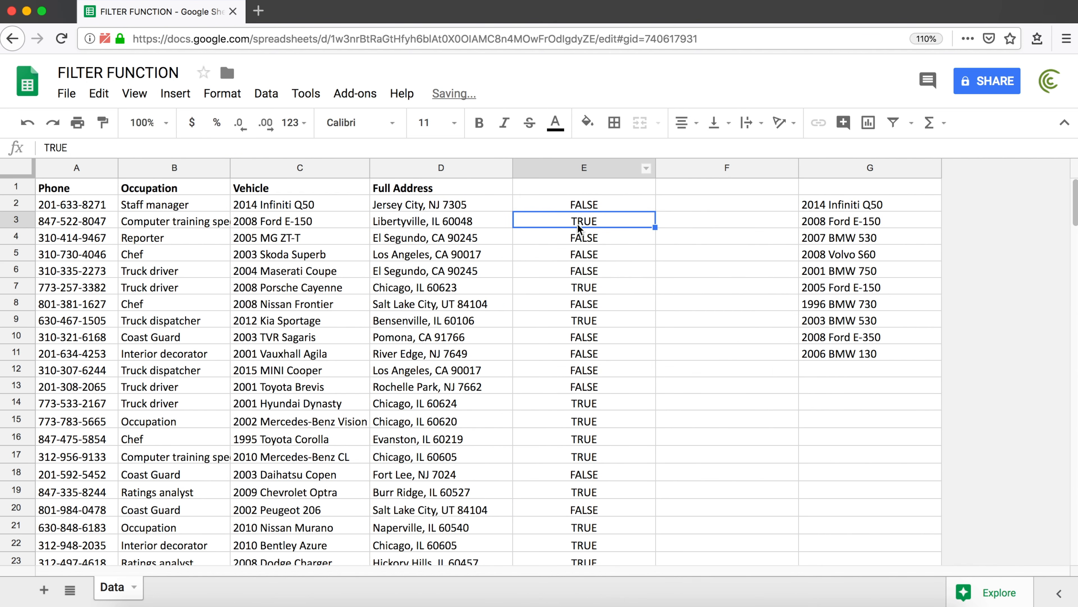
Check a match in column E and remove the space between the comma and IL in D3's address
{"action": "left_click", "coordinate": [577, 325]}
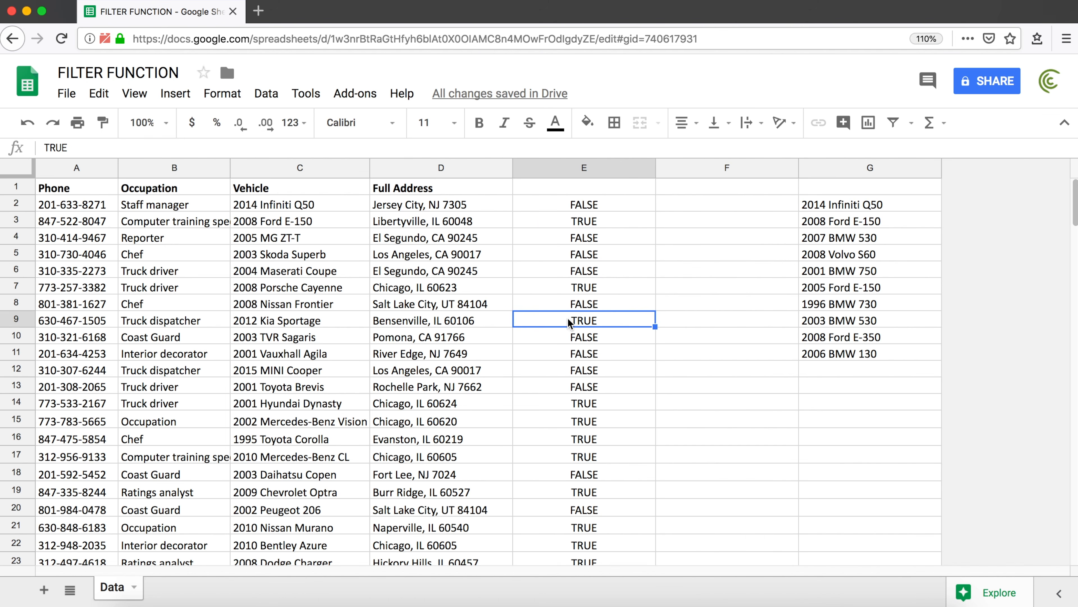
{"action": "left_click", "coordinate": [433, 225]}
{"action": "double_click", "coordinate": [432, 224]}
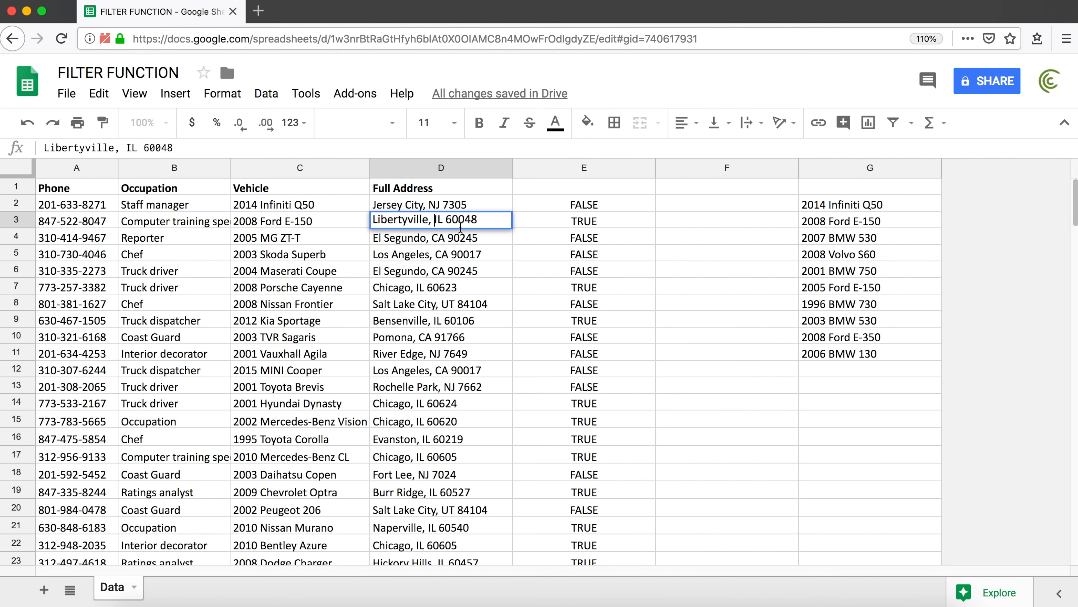
{"action": "key", "text": "BackSpace"}
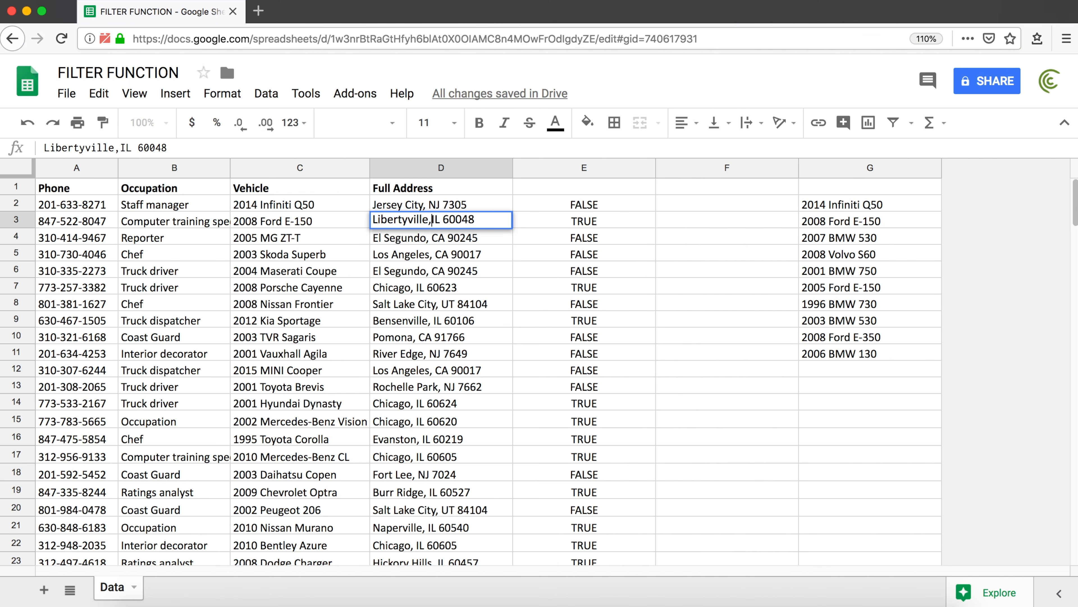
{"action": "key", "text": "Return"}
{"action": "key", "text": "Up"}
{"action": "key", "text": "Right"}
{"action": "key", "text": "Left"}
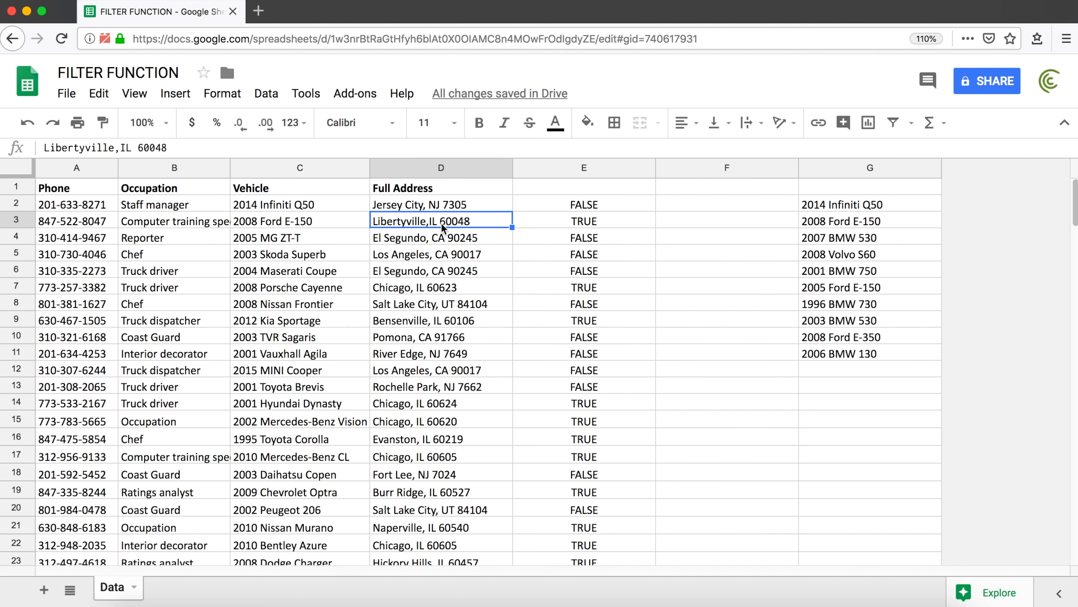
Test D3's address without the space between IL and the ZIP code, and restore that space
{"action": "double_click", "coordinate": [444, 223]}
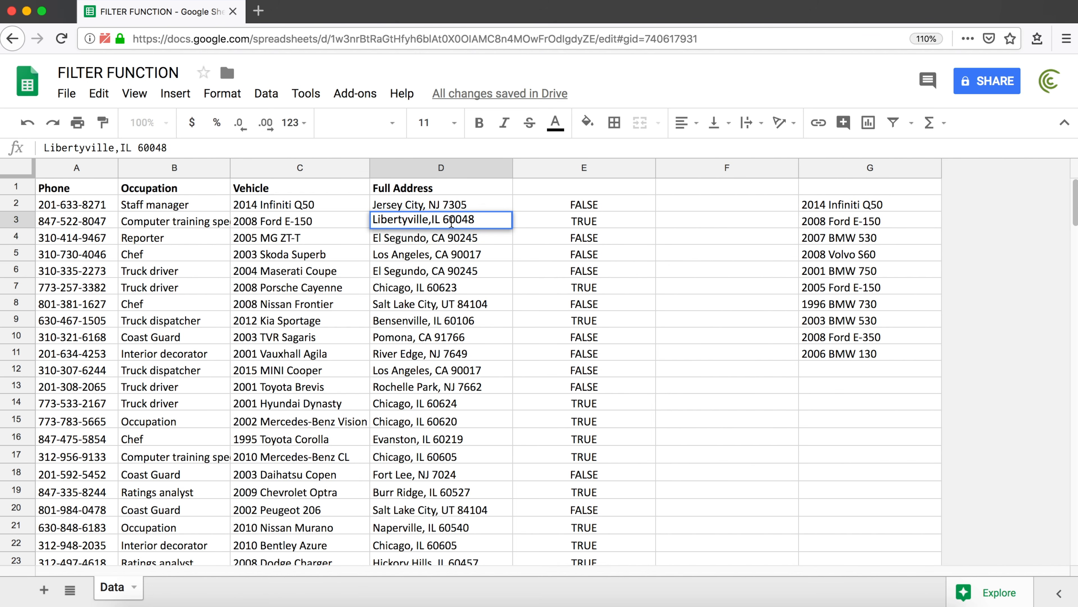
{"action": "key", "text": "BackSpace"}
{"action": "key", "text": "Return"}
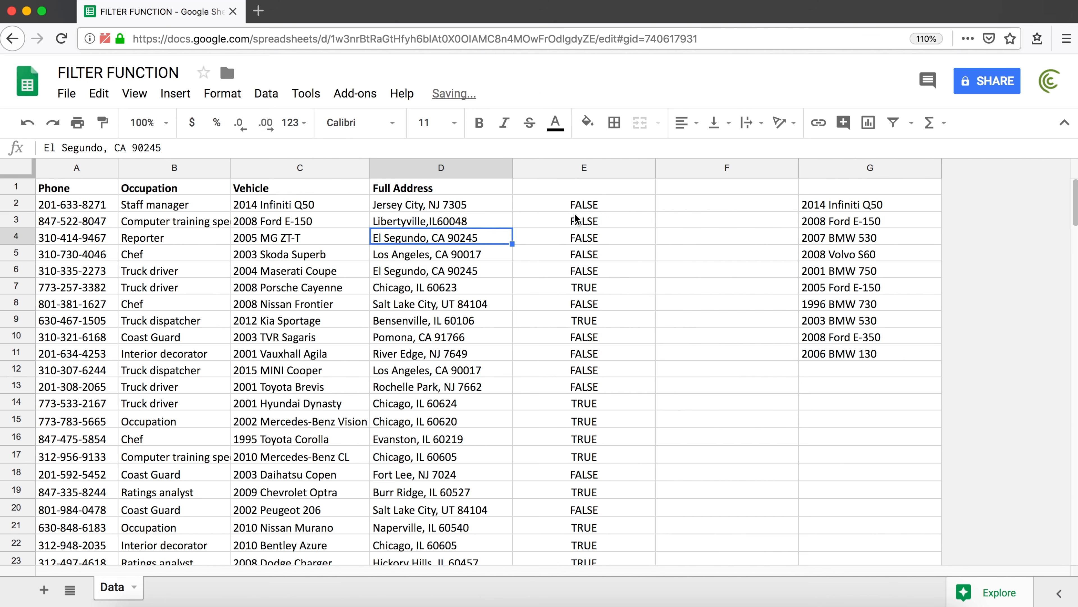
{"action": "double_click", "coordinate": [444, 221]}
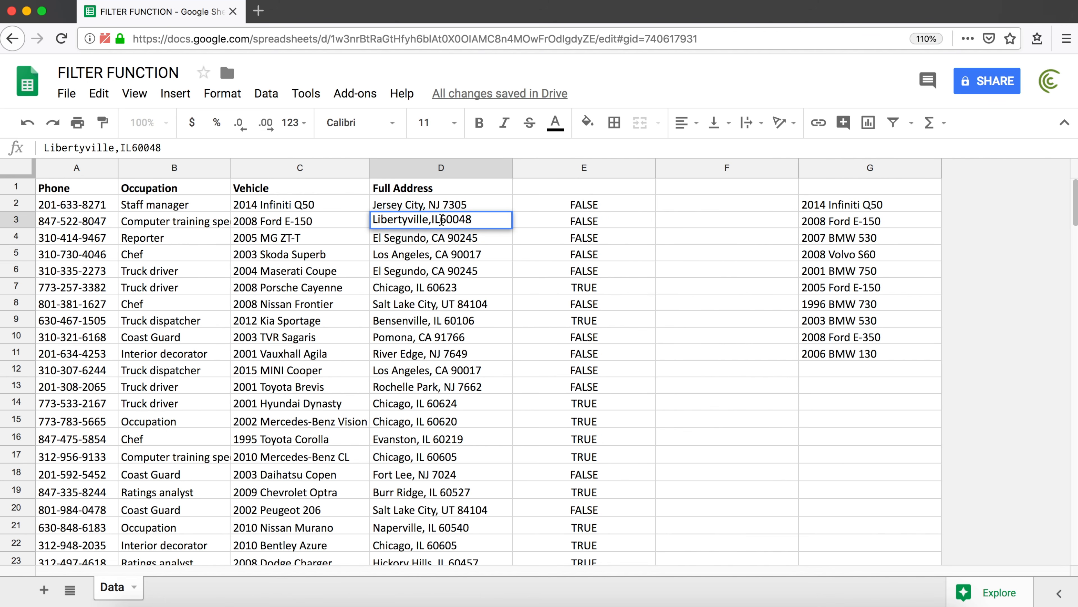
{"action": "key", "text": "Return"}
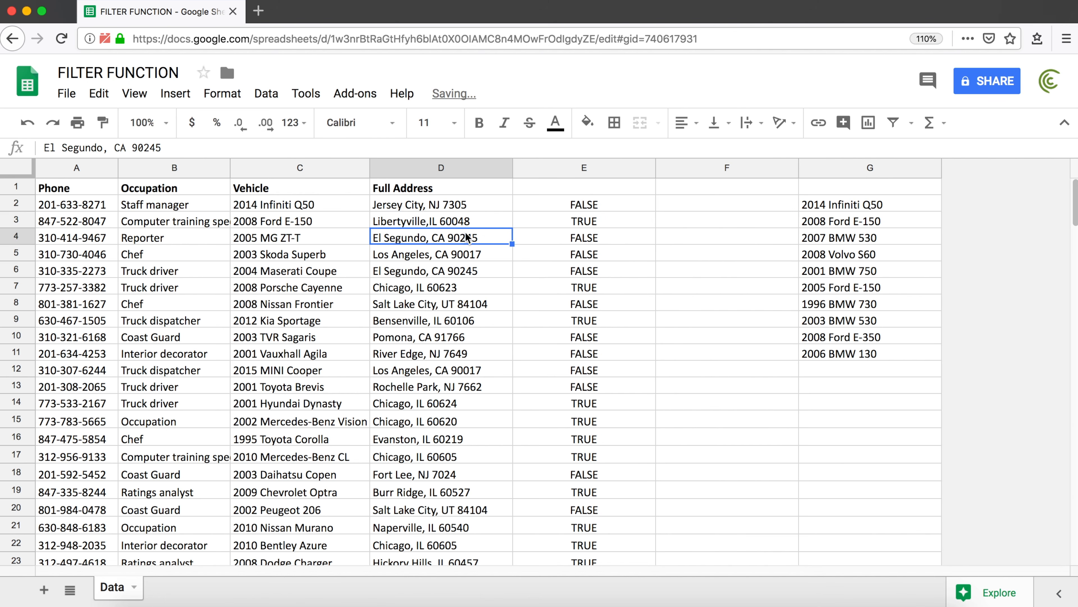
Insert several spaces between the comma and IL in D3's address
{"action": "left_click", "coordinate": [459, 227]}
{"action": "double_click", "coordinate": [459, 226]}
{"action": "left_click", "coordinate": [435, 219]}
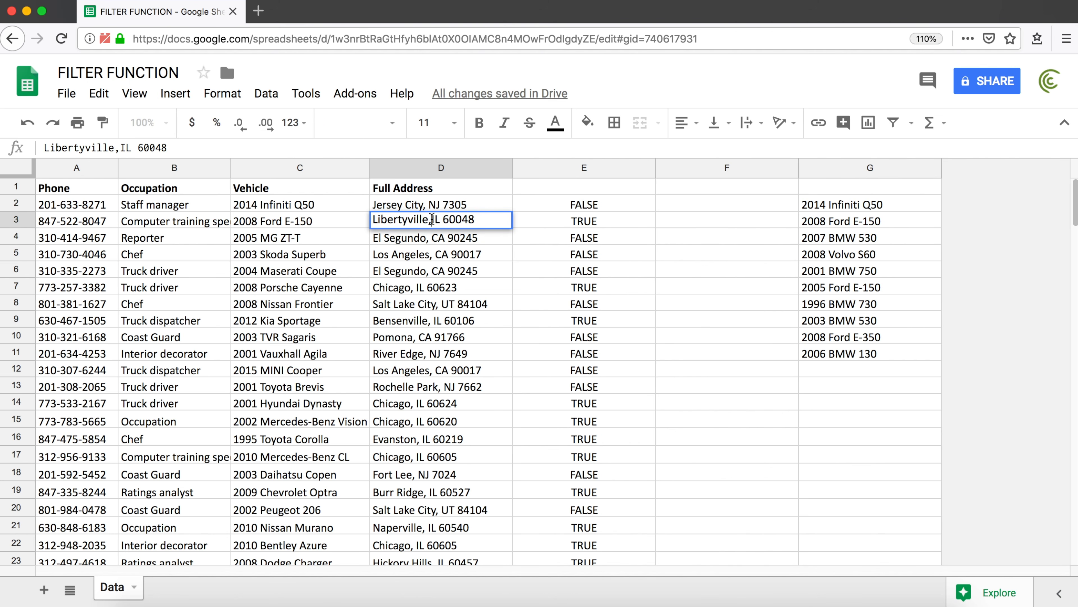
{"action": "key", "text": "Return"}
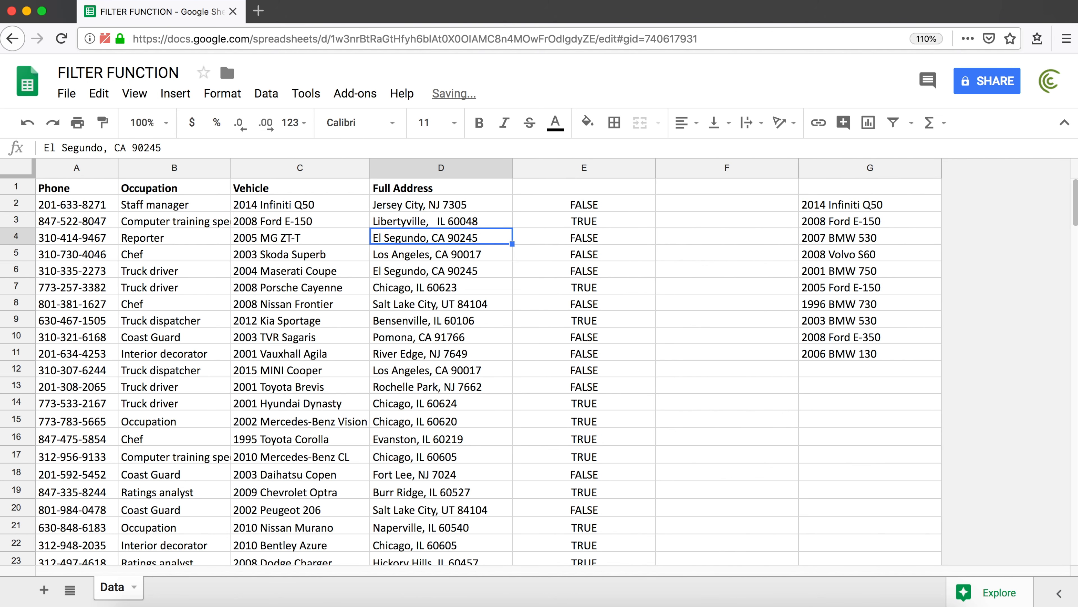
Remove the comma and extra spaces before IL in D3, leaving a single space after the city name
{"action": "left_click", "coordinate": [424, 221]}
{"action": "double_click", "coordinate": [439, 219]}
{"action": "key", "text": "BackSpace"}
{"action": "key", "text": "BackSpace"}
{"action": "key", "text": "BackSpace"}
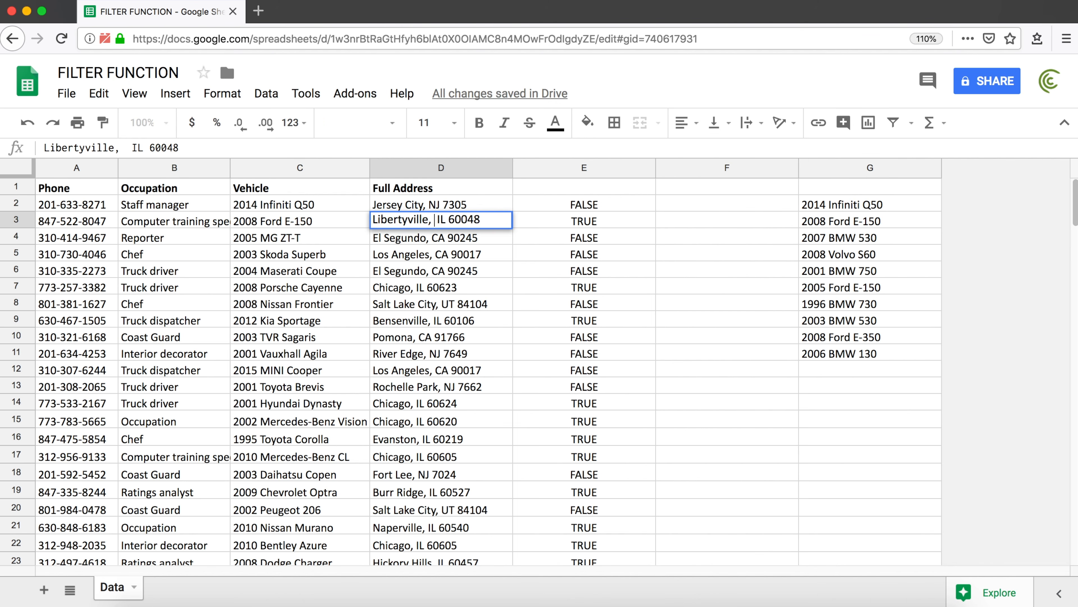
{"action": "key", "text": "Return"}
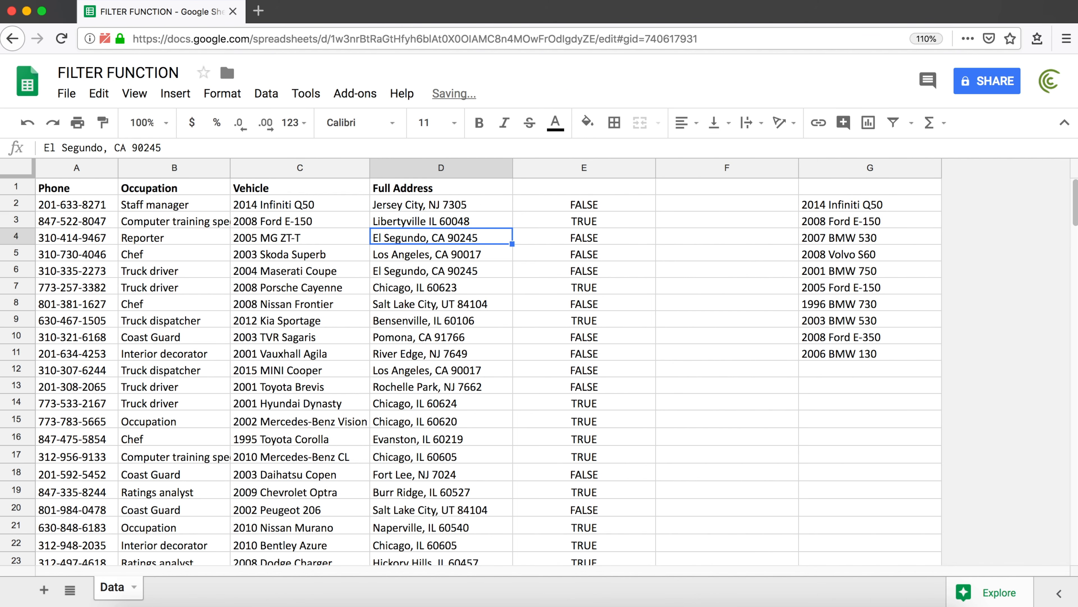
Examine the \b word-boundary markers on both sides of il in the E2 match formula
{"action": "left_click", "coordinate": [580, 218]}
{"action": "left_click", "coordinate": [584, 204]}
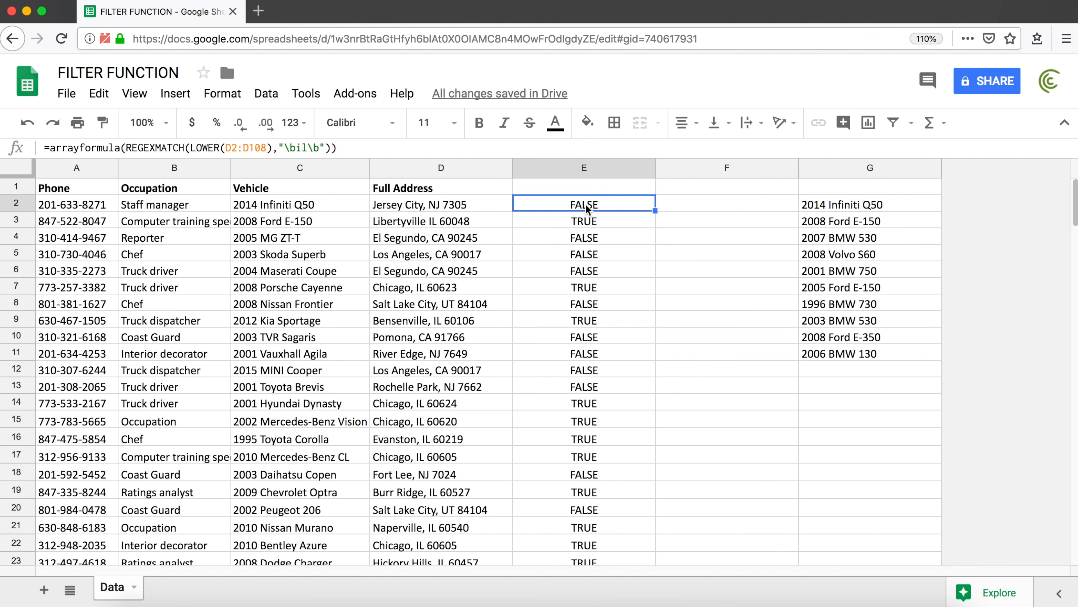
{"action": "double_click", "coordinate": [586, 204]}
{"action": "left_click_drag", "start_coordinate": [767, 202], "coordinate": [758, 202]}
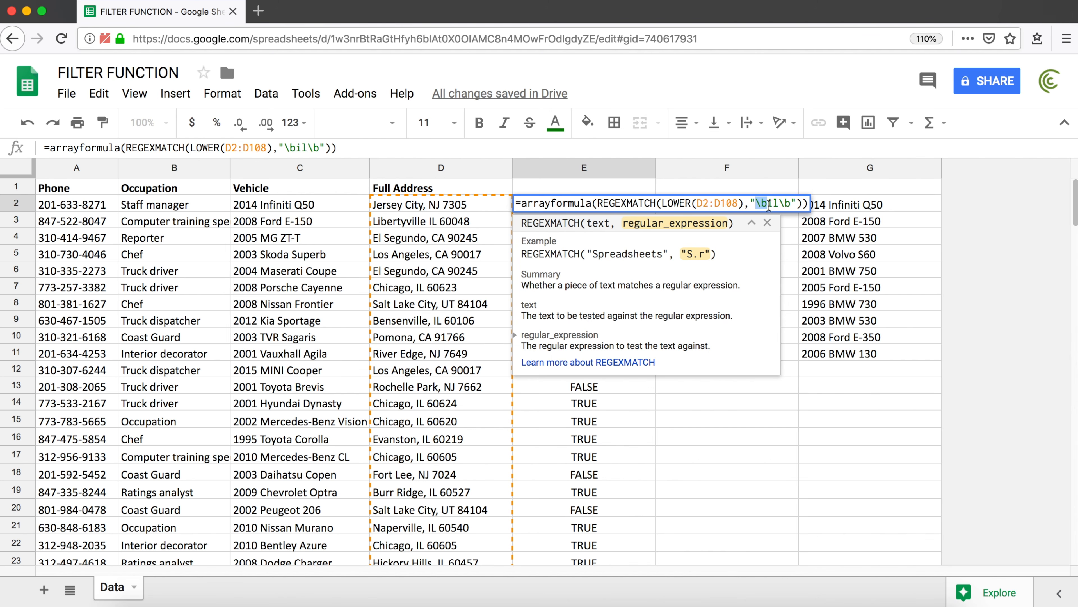
{"action": "left_click_drag", "start_coordinate": [781, 203], "coordinate": [793, 202]}
{"action": "key", "text": "Return"}
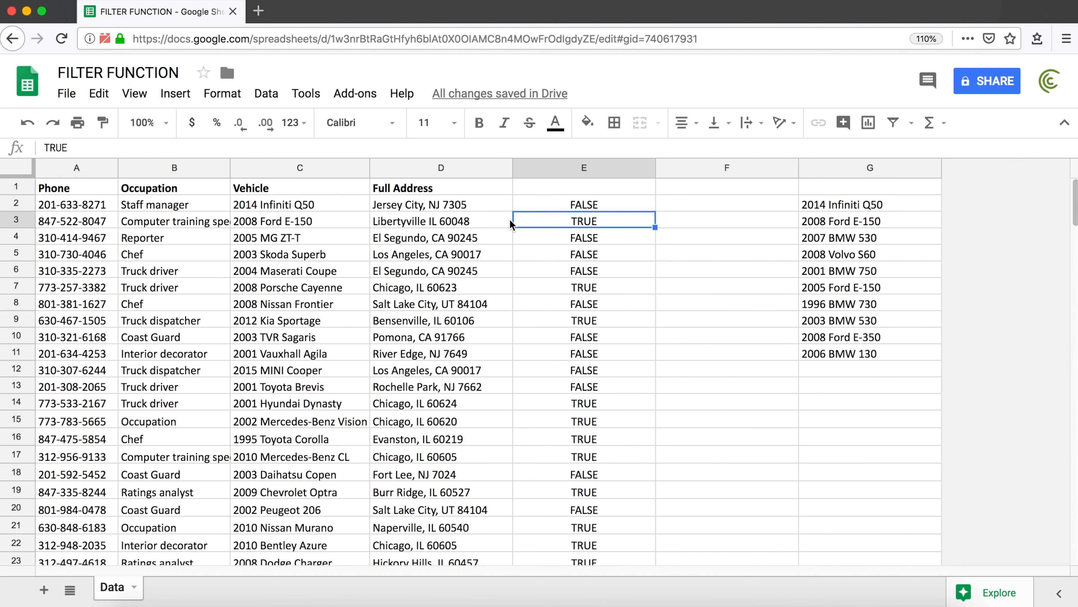
Highlight the il inside the city name in D3, and remove the separate word IL from that address
{"action": "left_click", "coordinate": [406, 254]}
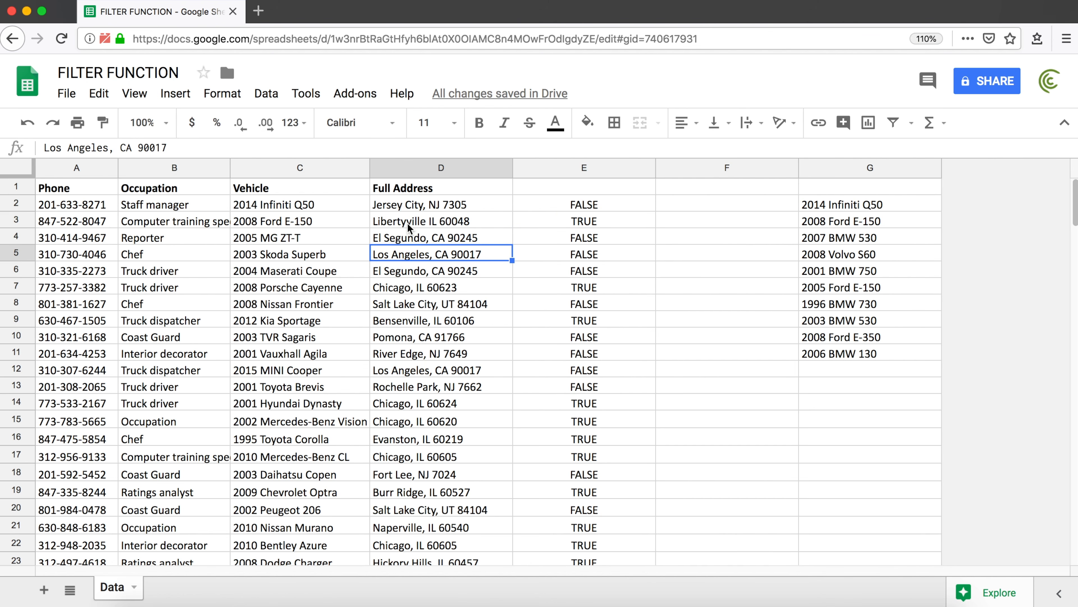
{"action": "double_click", "coordinate": [419, 221]}
{"action": "left_click_drag", "start_coordinate": [414, 222], "coordinate": [420, 220]}
{"action": "left_click", "coordinate": [443, 220]}
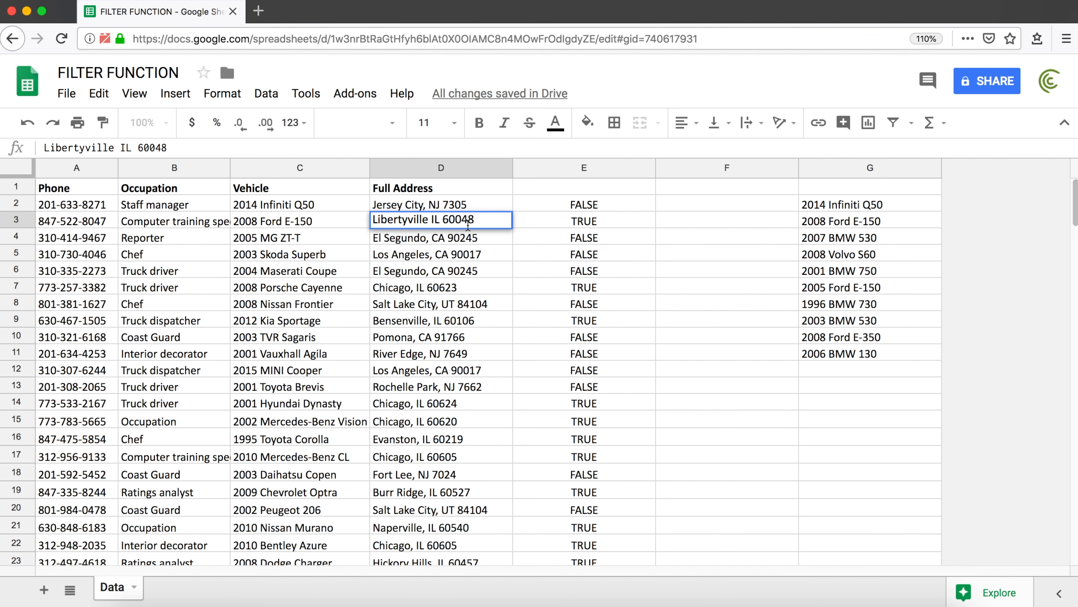
{"action": "key", "text": "BackSpace"}
{"action": "key", "text": "BackSpace"}
{"action": "key", "text": "BackSpace"}
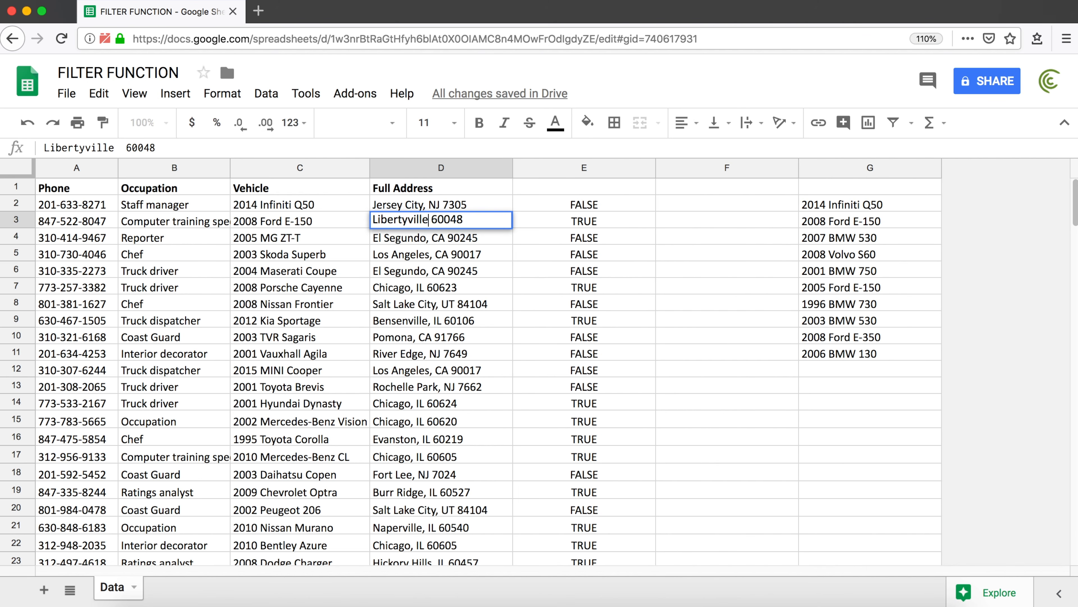
{"action": "key", "text": "Return"}
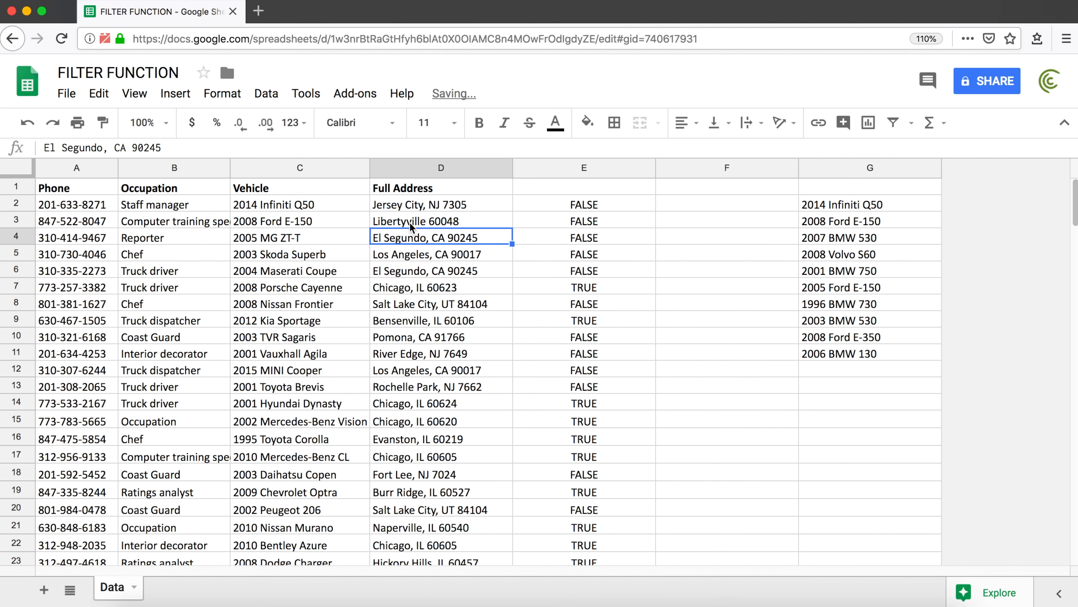
Try replacing the il inside D3's city name with a space, cancel it, and undo the removal of IL
{"action": "left_click", "coordinate": [416, 225]}
{"action": "double_click", "coordinate": [416, 221]}
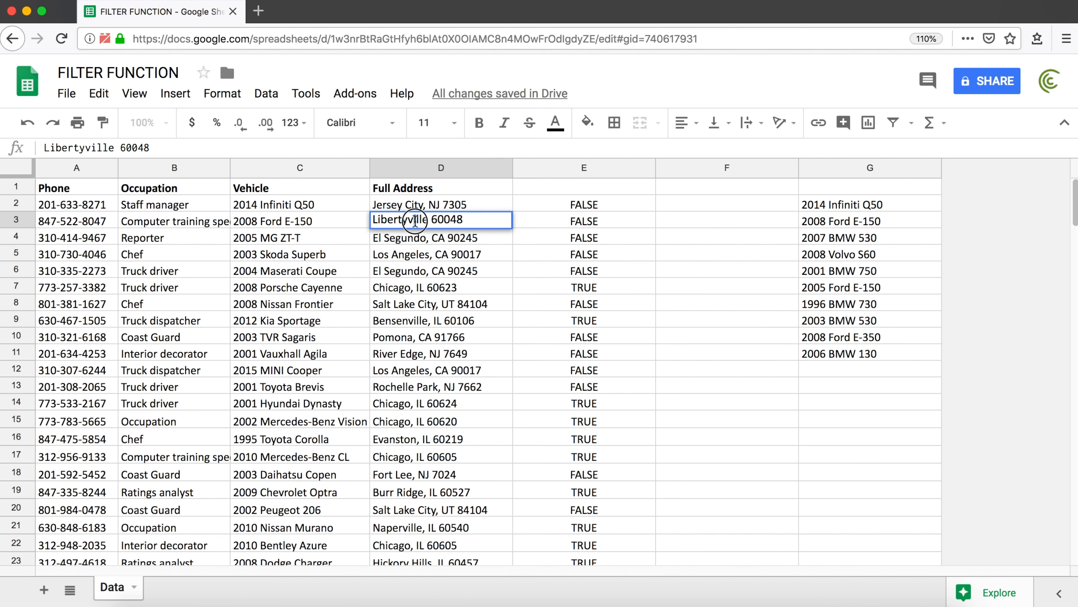
{"action": "left_click_drag", "start_coordinate": [417, 222], "coordinate": [419, 221]}
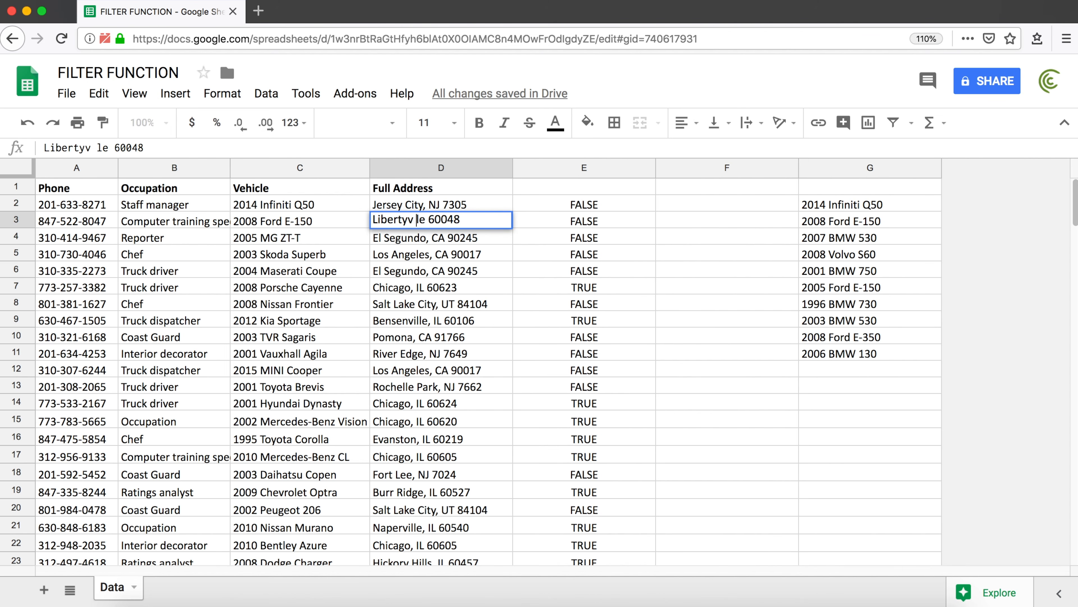
{"action": "key", "text": "super+z"}
{"action": "key", "text": "Escape"}
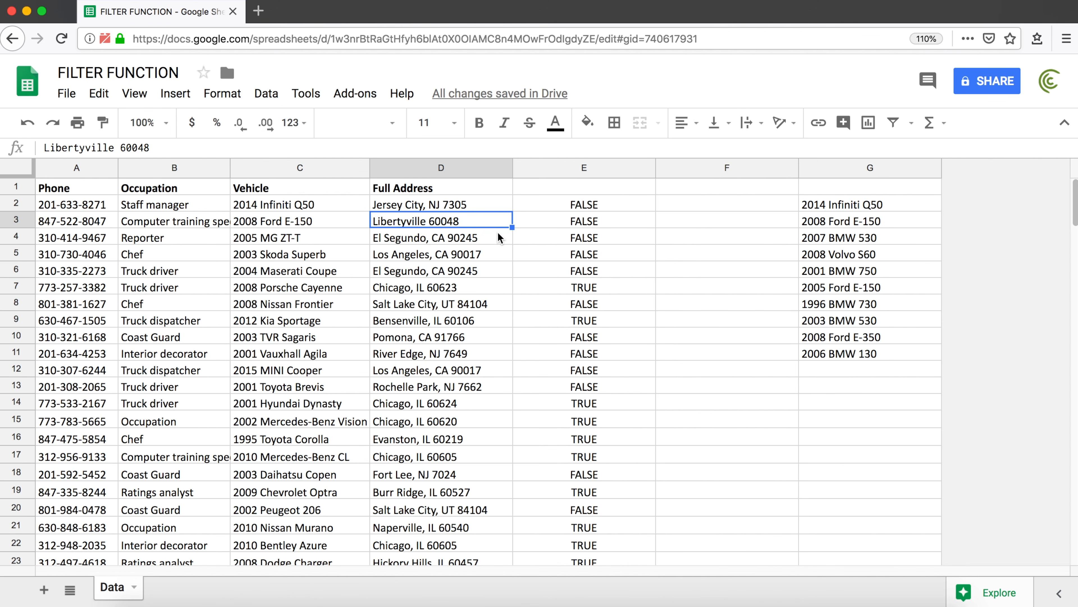
{"action": "key", "text": "super+z"}
Copy the "\bil\b" arrayformula expression from E2 without its equals sign
{"action": "double_click", "coordinate": [573, 203]}
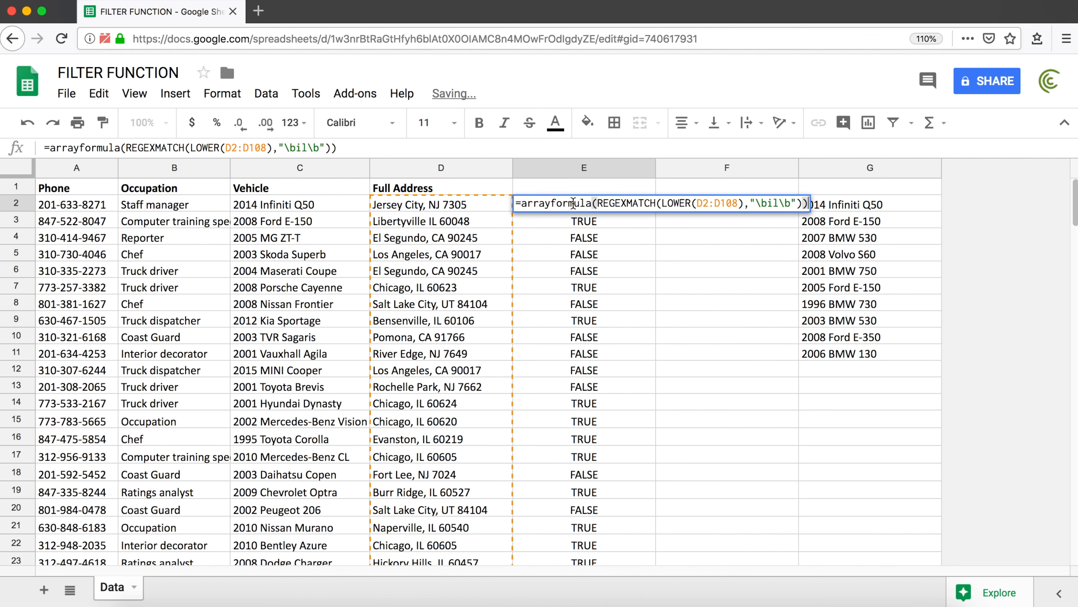
{"action": "left_click", "coordinate": [523, 203]}
{"action": "left_click_drag", "start_coordinate": [780, 192], "coordinate": [825, 208]}
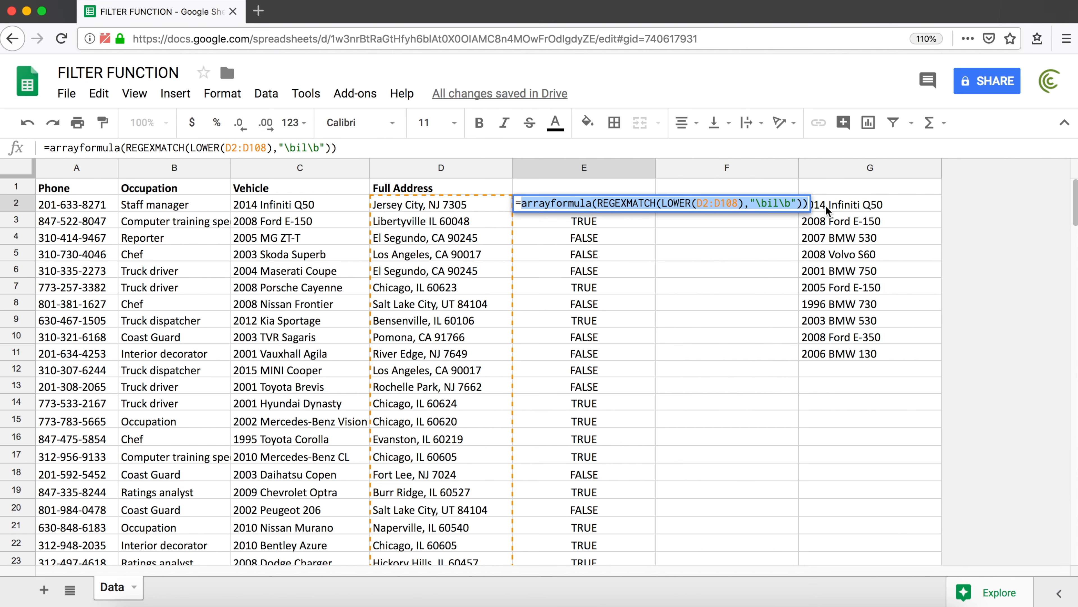
{"action": "key", "text": "Escape"}
Replace the "0$" condition in the G2 FILTER formula with the copied "\bil\b" expression
{"action": "double_click", "coordinate": [831, 206]}
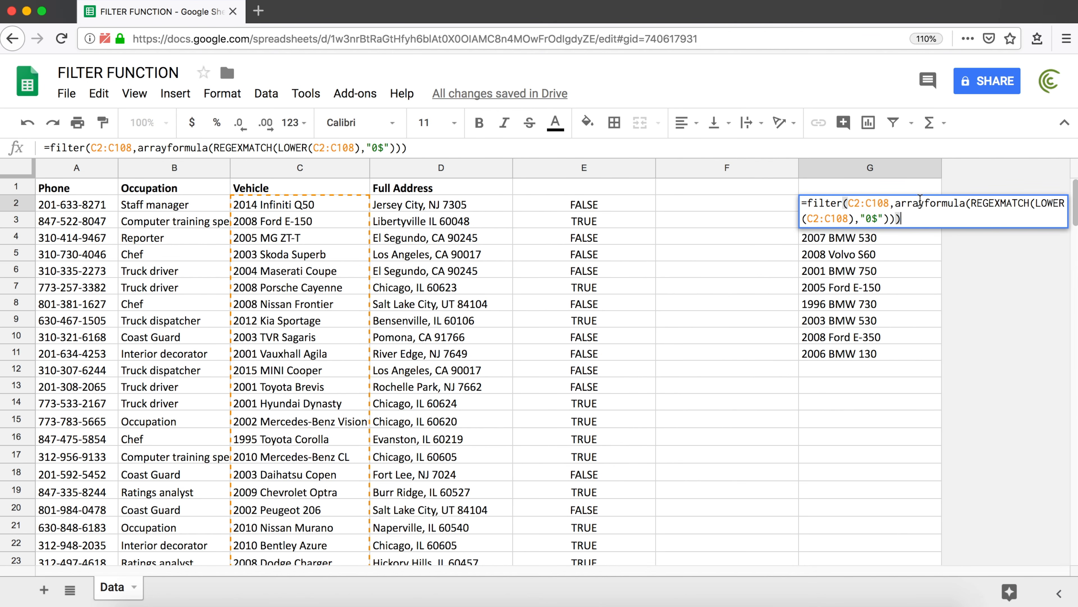
{"action": "left_click_drag", "start_coordinate": [895, 204], "coordinate": [894, 218]}
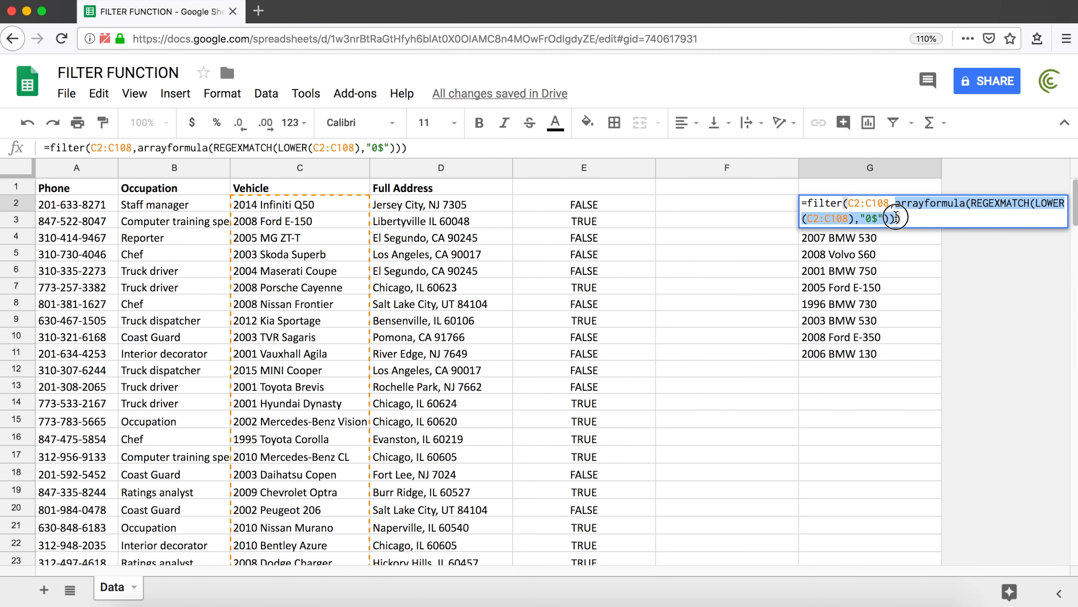
{"action": "key", "text": "BackSpace"}
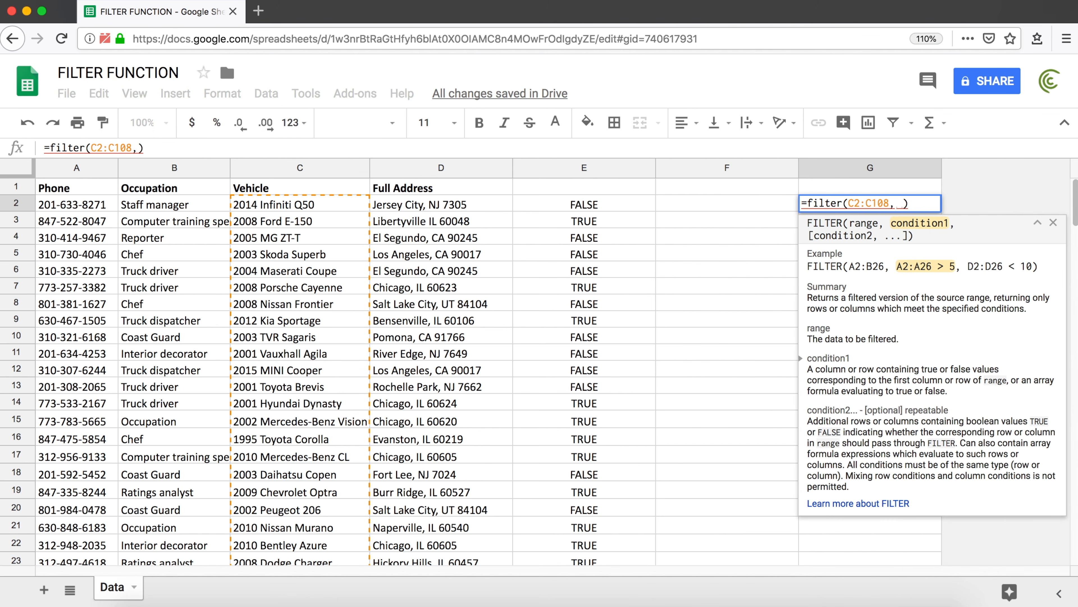
{"action": "key", "text": "ctrl+z"}
{"action": "key", "text": "Return"}
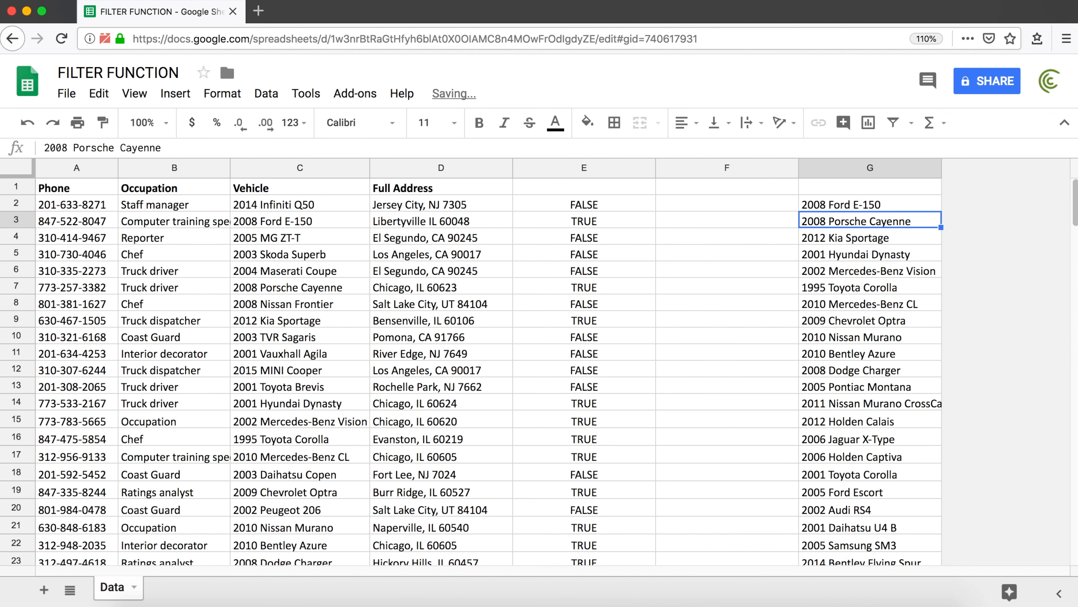
Delete column G containing the filtered vehicle list
{"action": "left_click", "coordinate": [878, 203]}
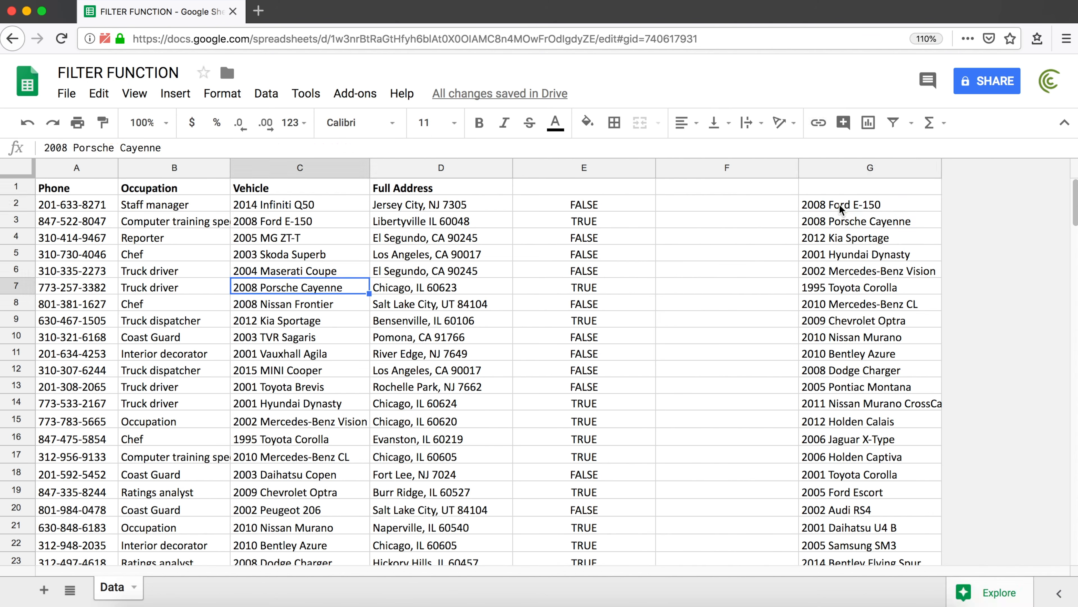
{"action": "right_click", "coordinate": [854, 168]}
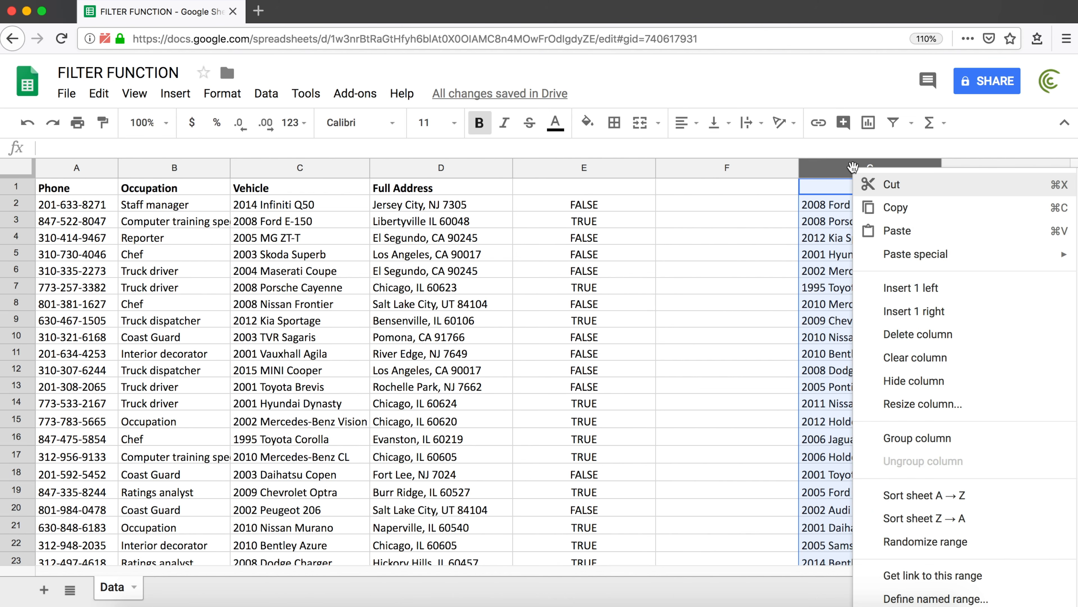
{"action": "left_click", "coordinate": [930, 339]}
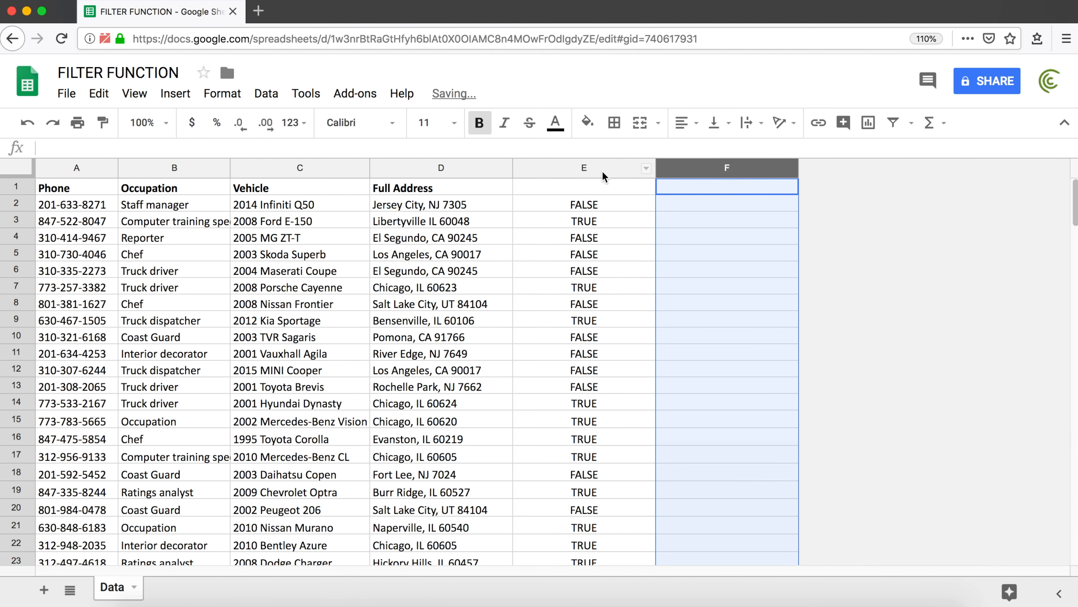
Clear the TRUE/FALSE values from column E and the Full Address data from column D
{"action": "left_click", "coordinate": [588, 170]}
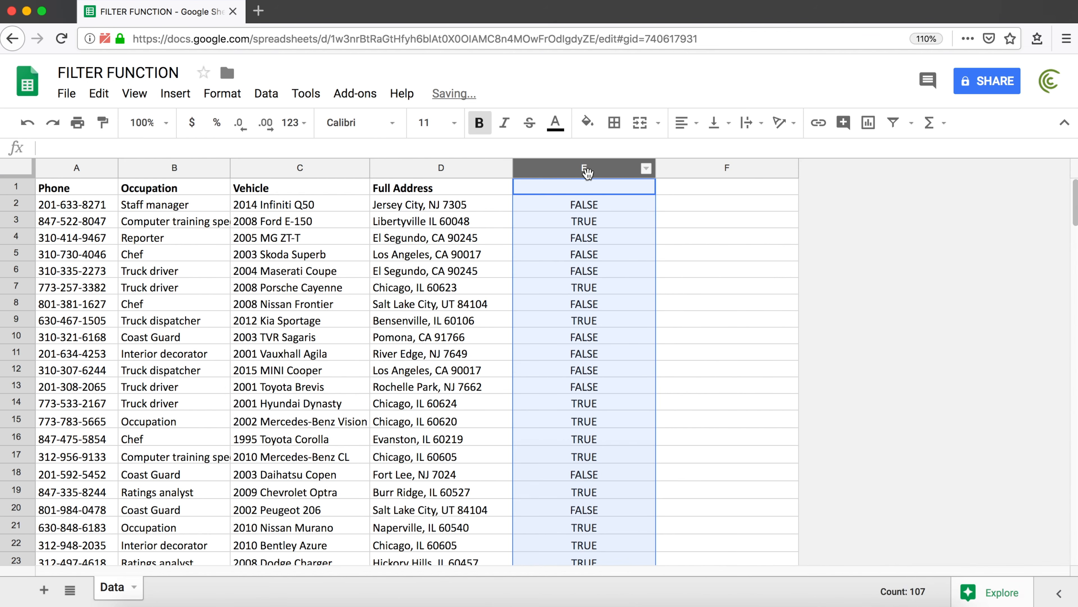
{"action": "key", "text": "Delete"}
{"action": "left_click", "coordinate": [492, 204]}
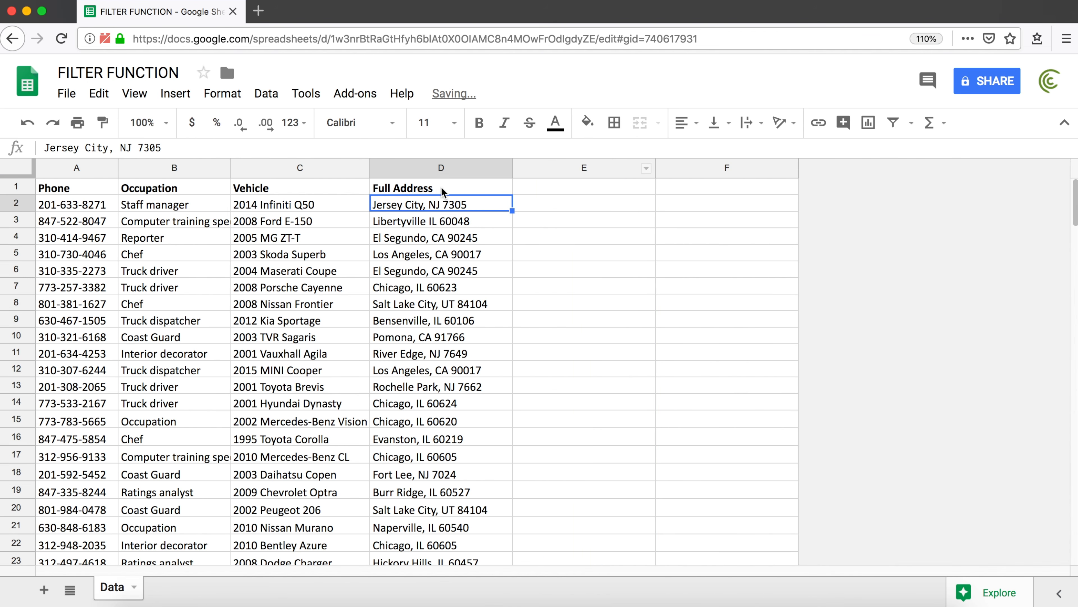
{"action": "left_click", "coordinate": [433, 170]}
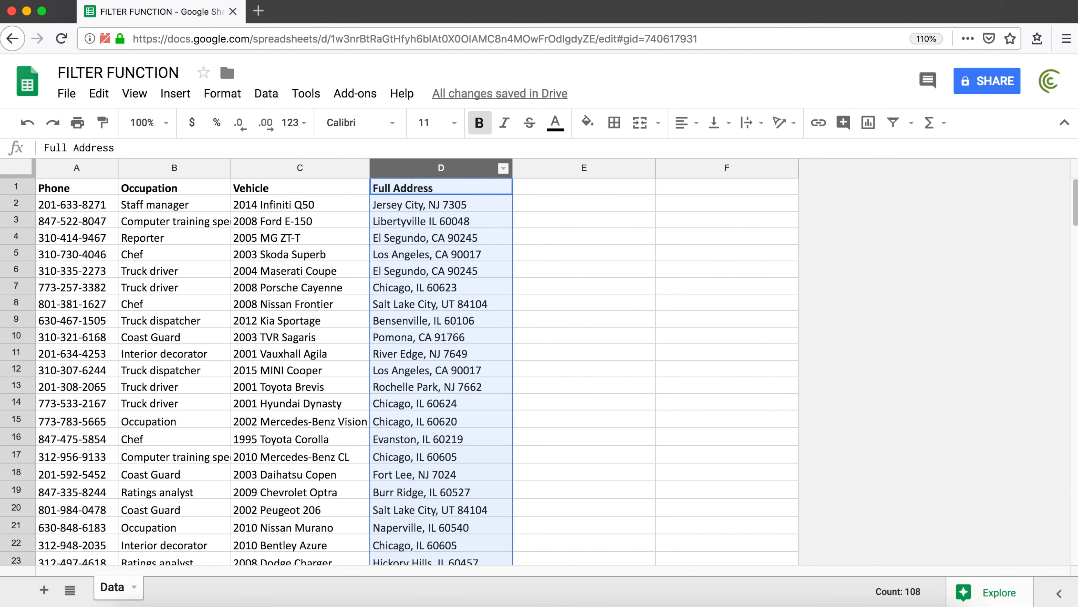
{"action": "key", "text": "Delete"}
Split the Vehicle text in column C into separate columns using Space as the separator
{"action": "left_click", "coordinate": [290, 170]}
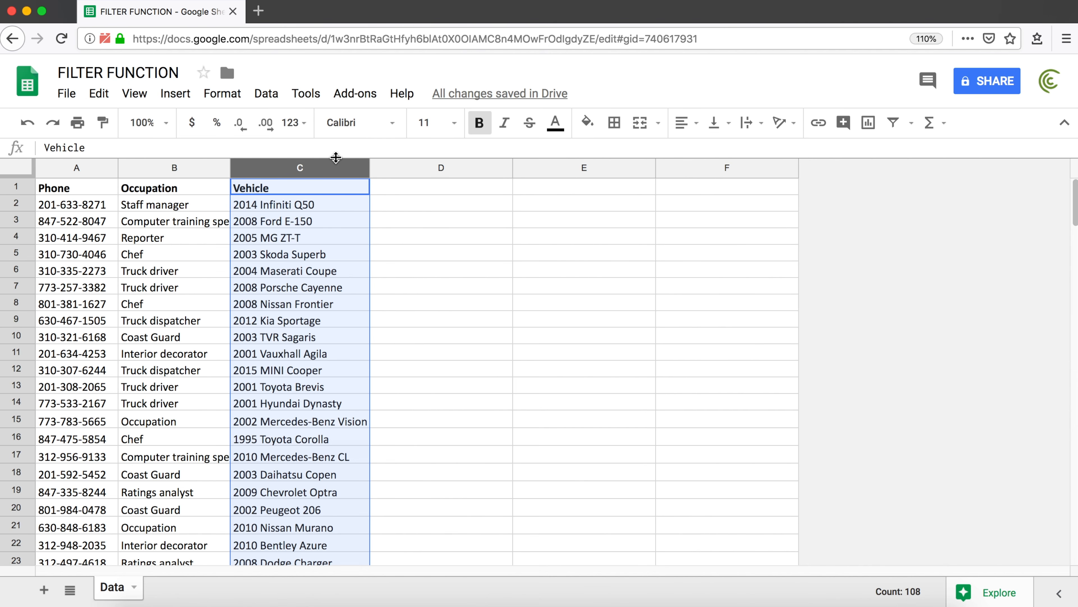
{"action": "left_click", "coordinate": [266, 93]}
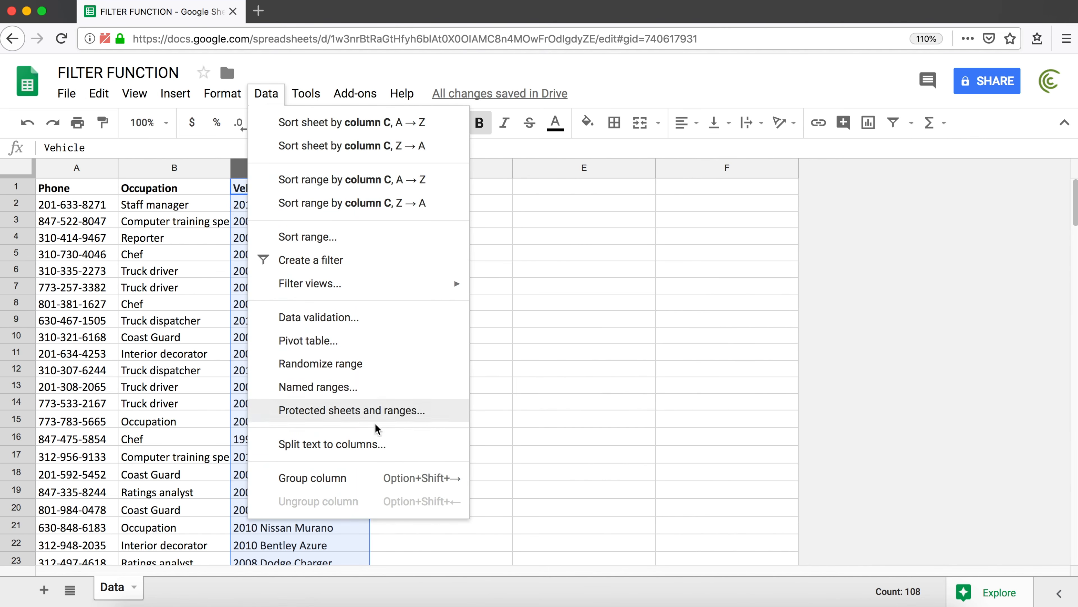
{"action": "left_click", "coordinate": [385, 443]}
{"action": "left_click", "coordinate": [471, 534]}
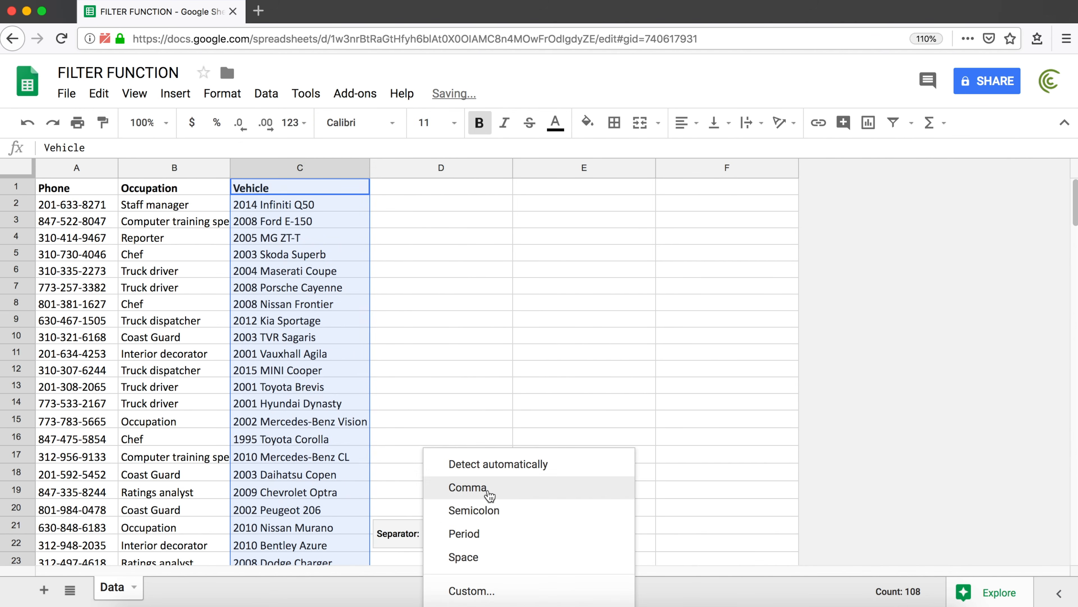
{"action": "left_click", "coordinate": [484, 564]}
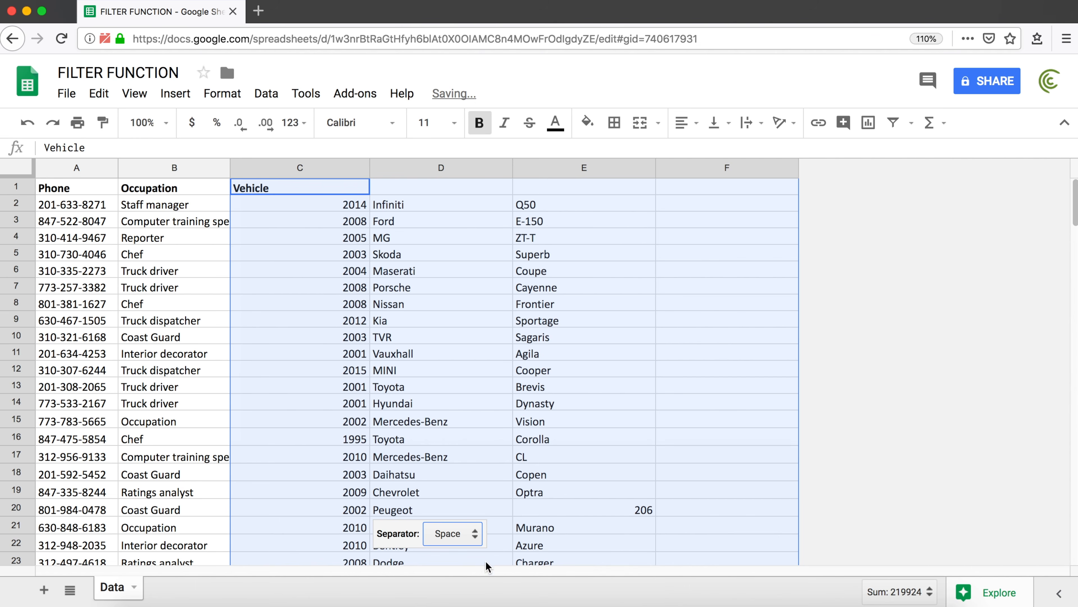
Clear the make and model data from columns D to F and make column C narrower
{"action": "left_click", "coordinate": [483, 293]}
{"action": "left_click_drag", "start_coordinate": [463, 172], "coordinate": [688, 157]}
{"action": "key", "text": "Delete"}
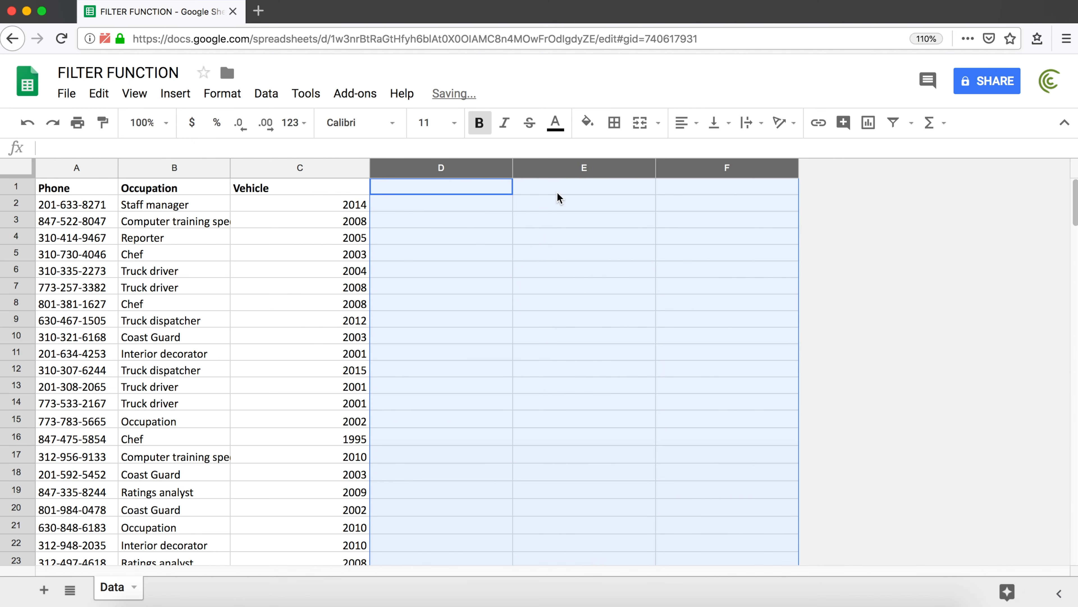
{"action": "left_click", "coordinate": [345, 201]}
{"action": "left_click_drag", "start_coordinate": [370, 168], "coordinate": [312, 168]}
{"action": "key", "text": "Right"}
{"action": "key", "text": "Right"}
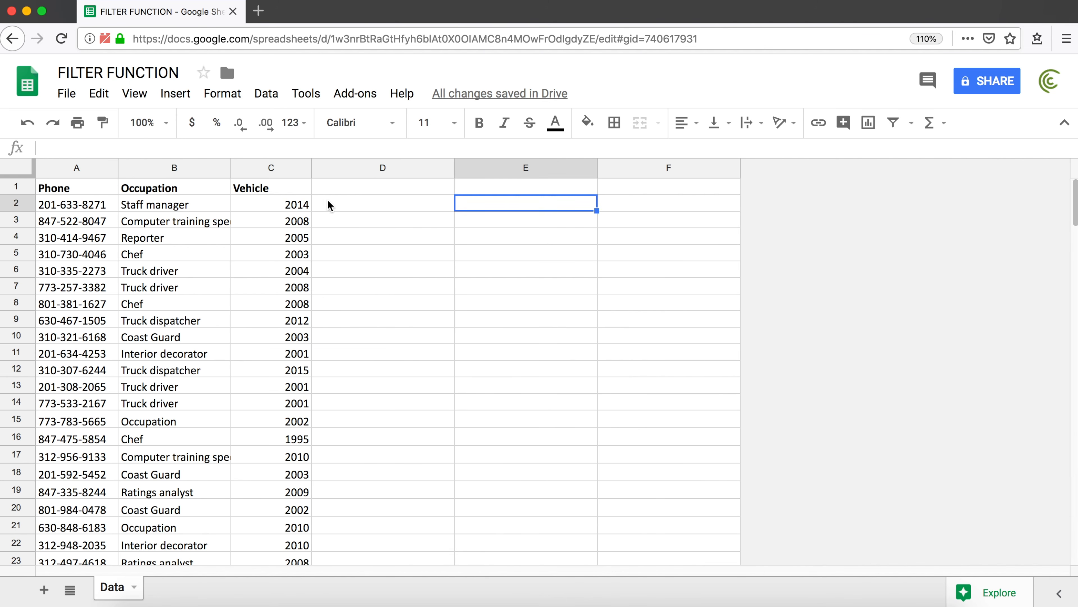
Rename the column C header as Year and select cell E2
{"action": "left_click", "coordinate": [285, 192]}
{"action": "type", "text": "Year"}
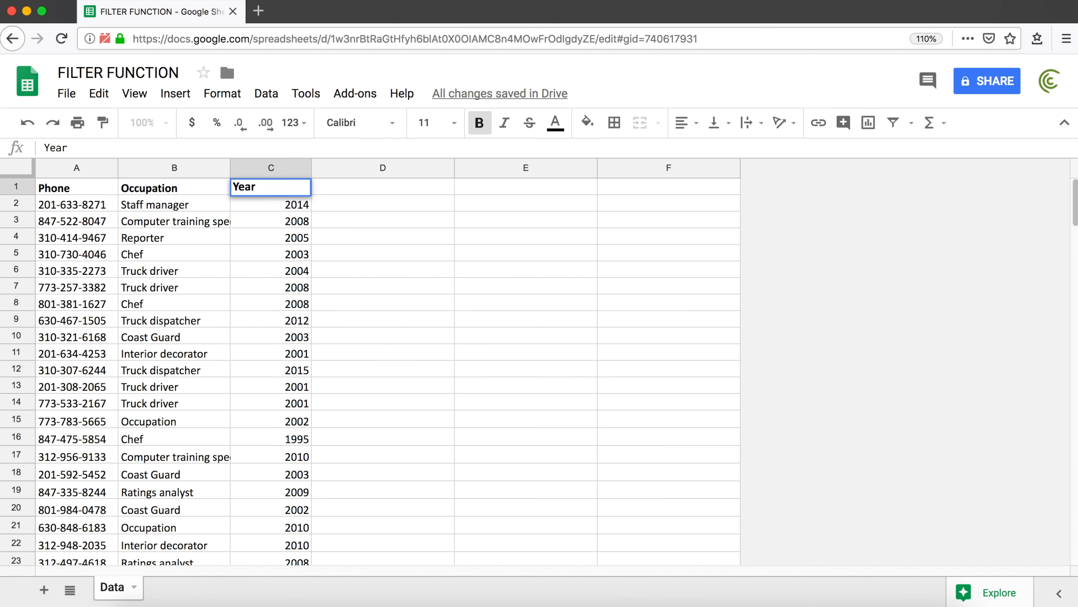
{"action": "key", "text": "Return"}
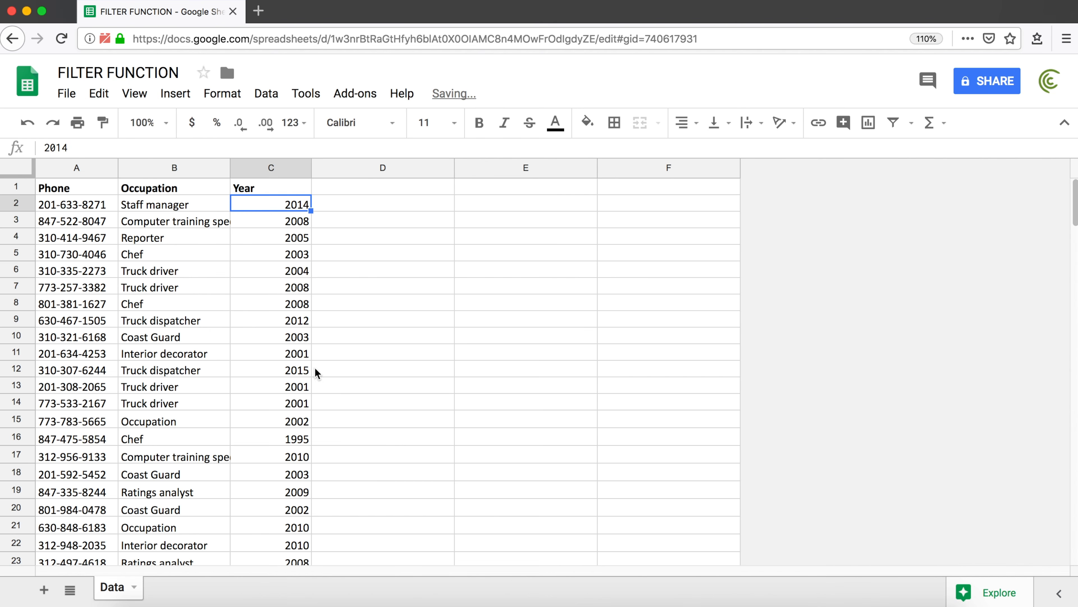
{"action": "left_click", "coordinate": [481, 206]}
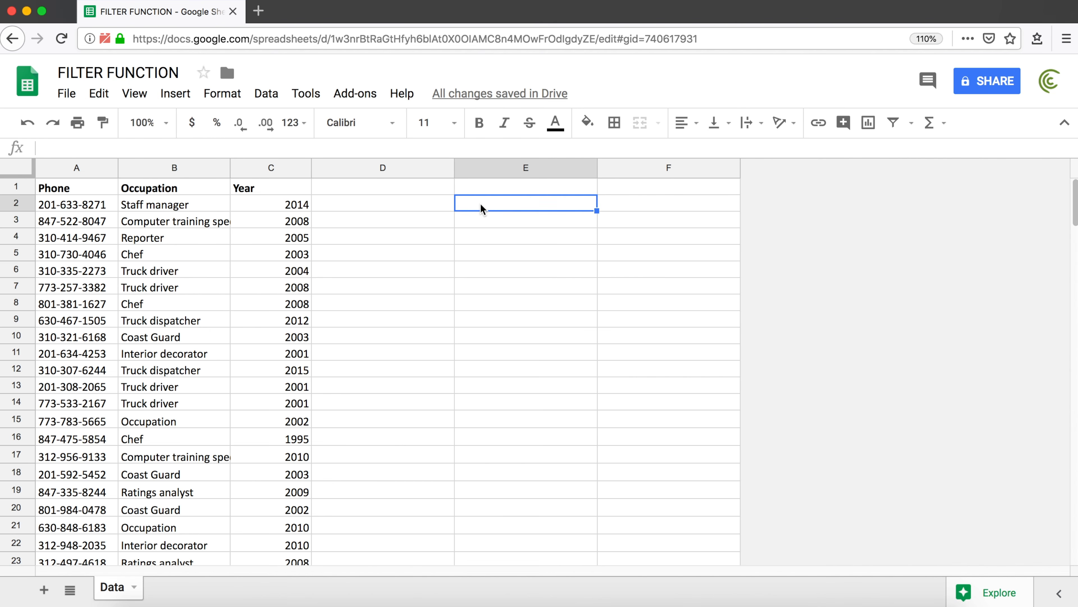
{"action": "type", "text": "FILTER"}
{"action": "key", "text": "BackSpace"}
{"action": "key", "text": "BackSpace"}
{"action": "key", "text": "BackSpace"}
{"action": "key", "text": "BackSpace"}
{"action": "key", "text": "BackSpace"}
{"action": "key", "text": "BackSpace"}
Start a FILTER formula in E2 with B2:C108 as its range, ready for the first condition
{"action": "type", "text": "=FIL"}
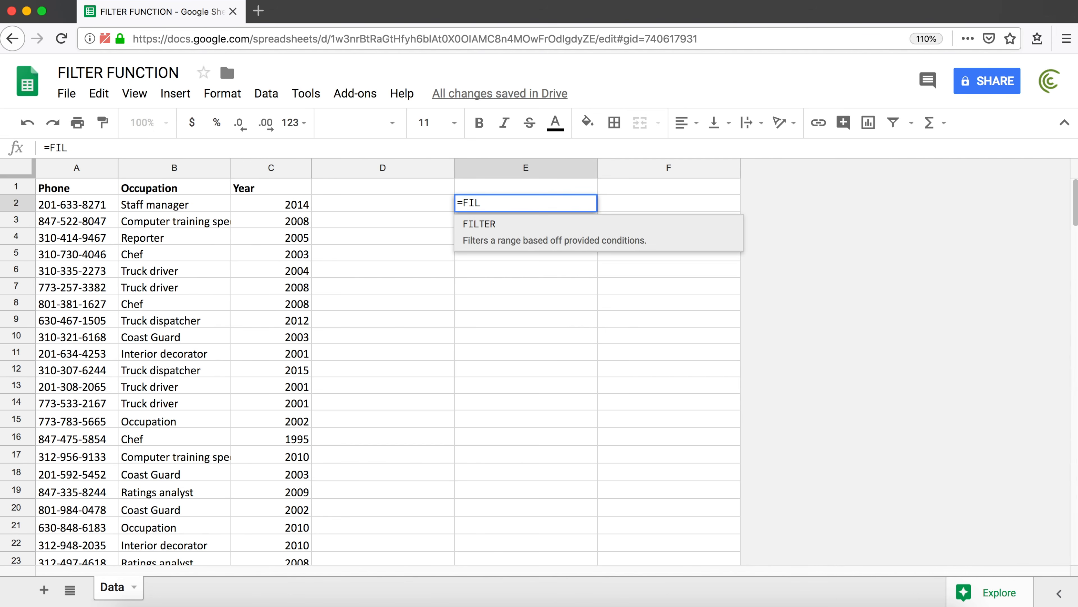
{"action": "key", "text": "Tab"}
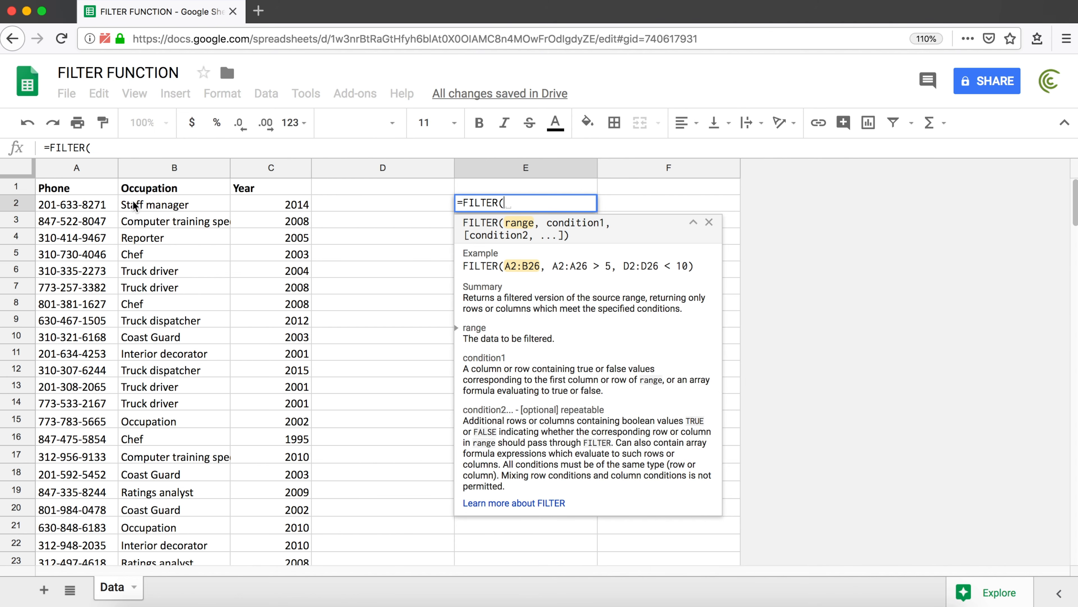
{"action": "left_click", "coordinate": [152, 205]}
{"action": "left_click_drag", "start_coordinate": [258, 212], "coordinate": [262, 214]}
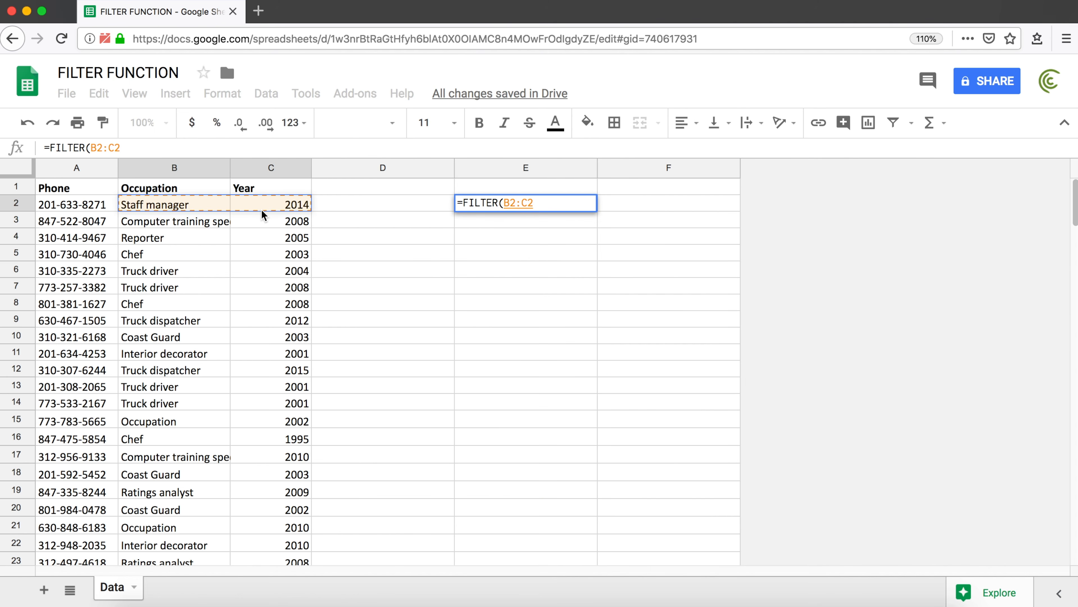
{"action": "key", "text": "super+shift+Down"}
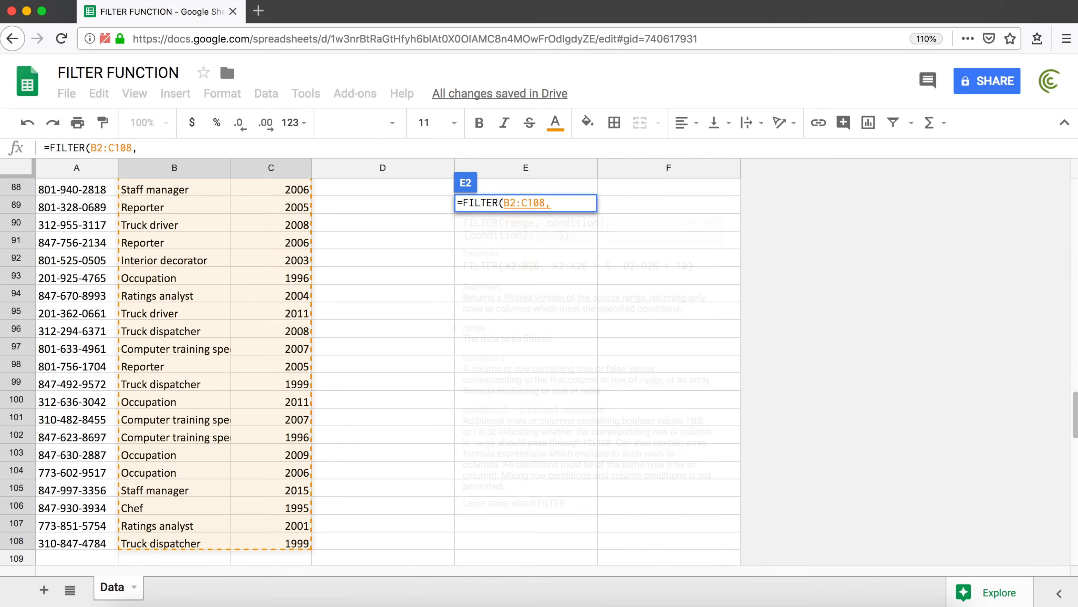
{"action": "type", "text": ","}
Complete the E2 FILTER formula with the condition C2:C108>2013
{"action": "left_click_drag", "start_coordinate": [1073, 425], "coordinate": [1073, 204]}
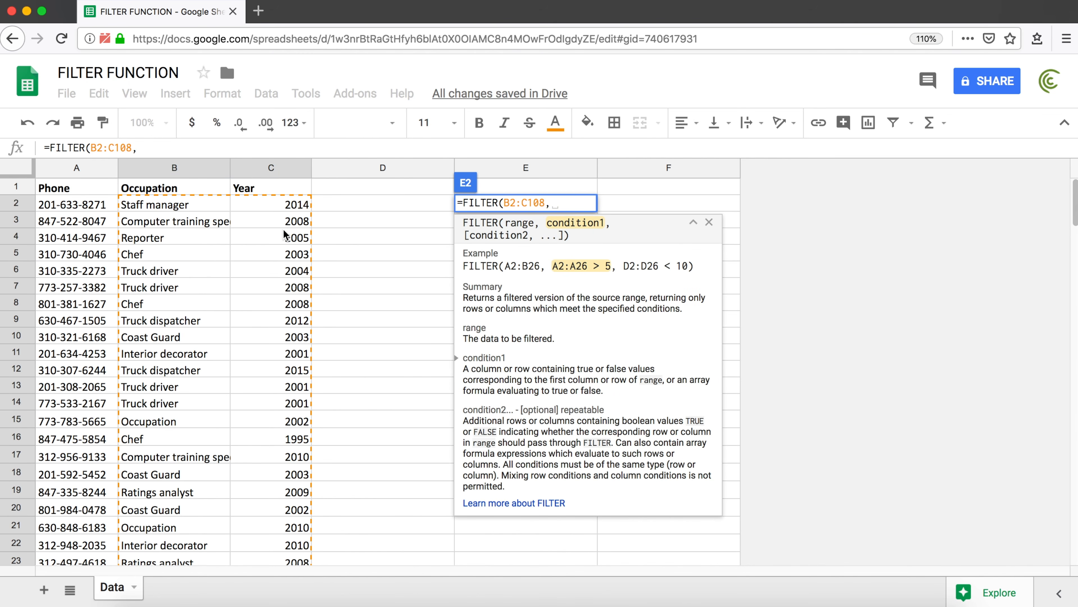
{"action": "left_click", "coordinate": [282, 208]}
{"action": "key", "text": "ctrl+shift+Down"}
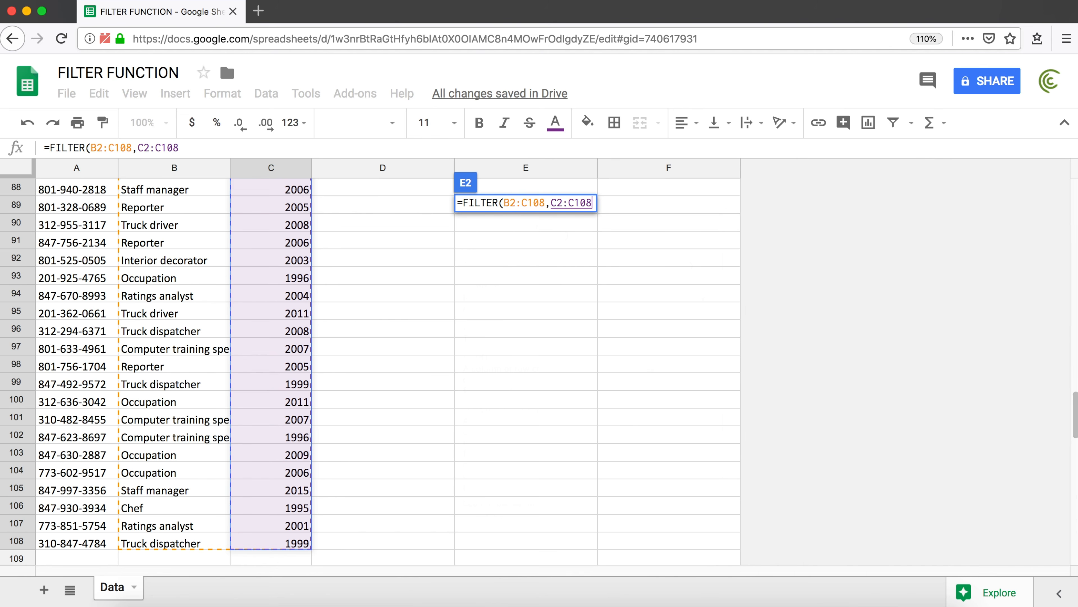
{"action": "type", "text": ">"}
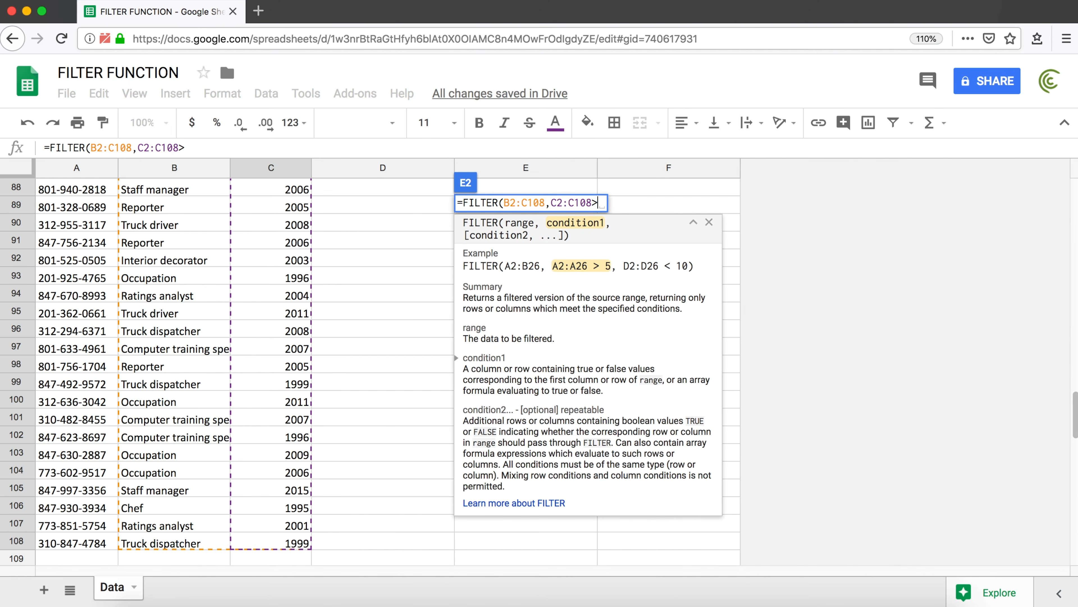
{"action": "type", "text": "201"}
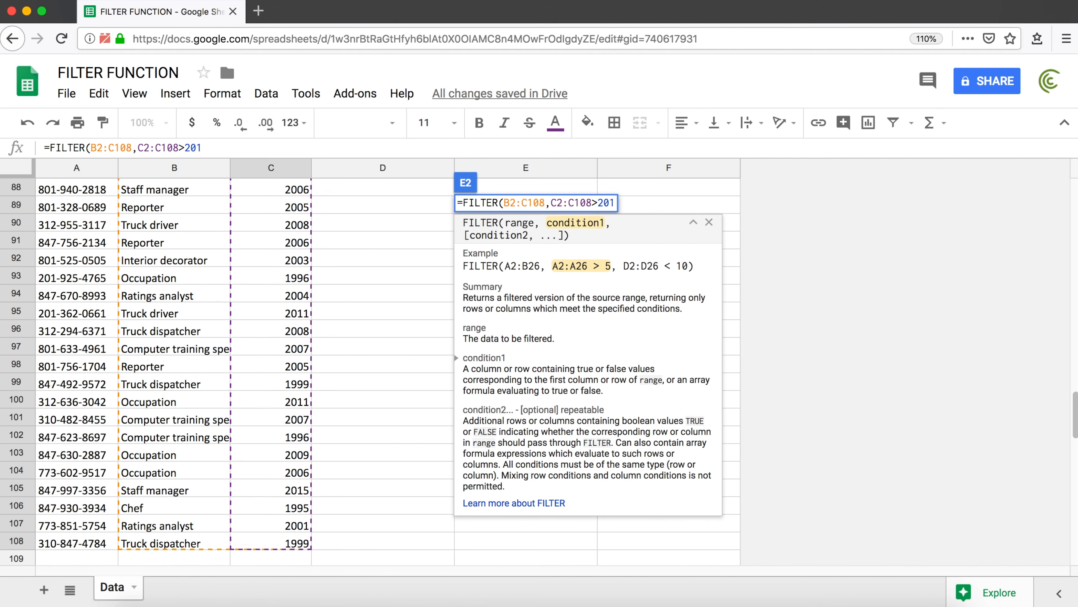
{"action": "type", "text": "0)"}
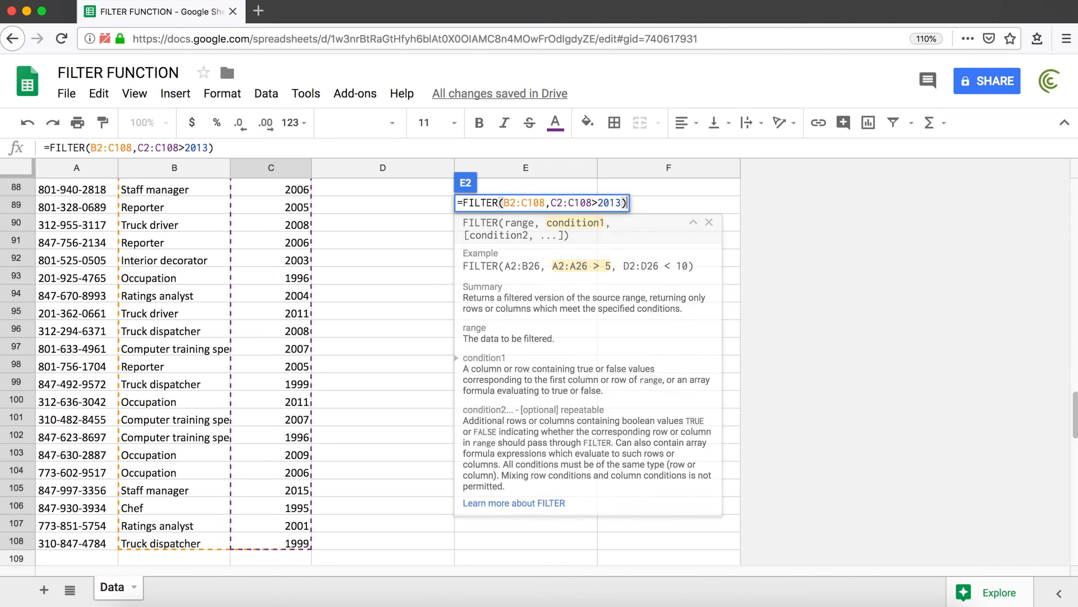
{"action": "key", "text": "Return"}
{"action": "scroll", "coordinate": [559, 272], "scroll_direction": "up", "scroll_amount": 1}
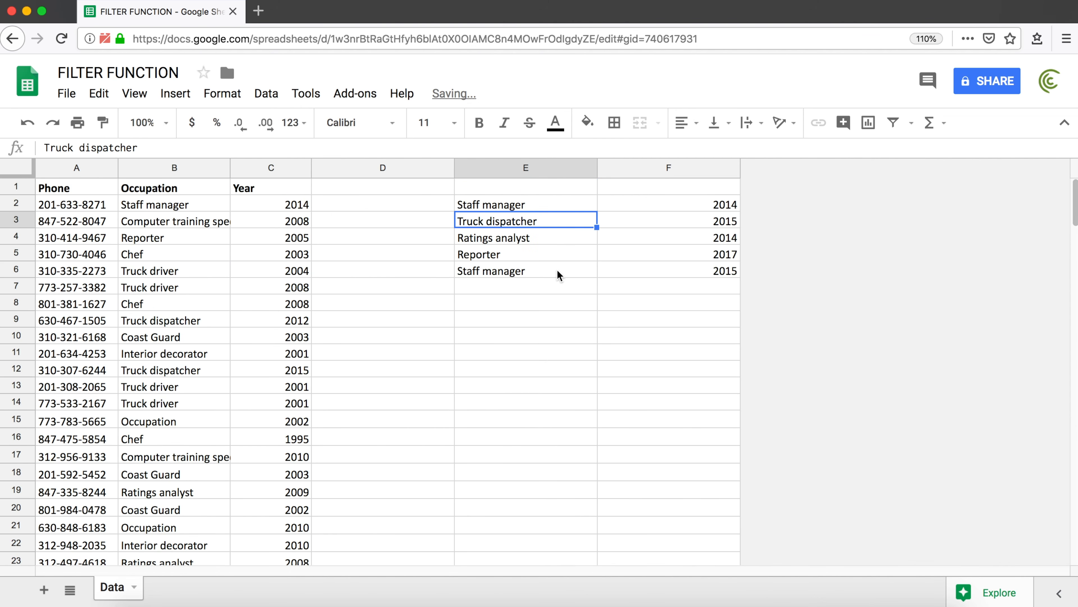
Change the comparison in the E2 FILTER condition to greater than or equal to (>=)
{"action": "left_click", "coordinate": [496, 202]}
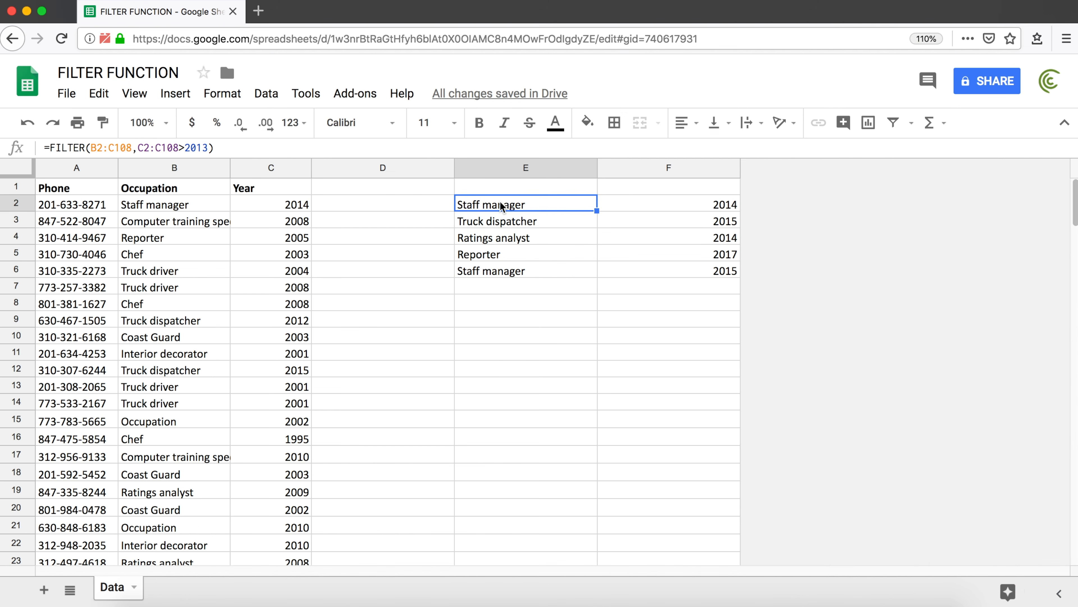
{"action": "double_click", "coordinate": [500, 202]}
{"action": "left_click", "coordinate": [599, 204]}
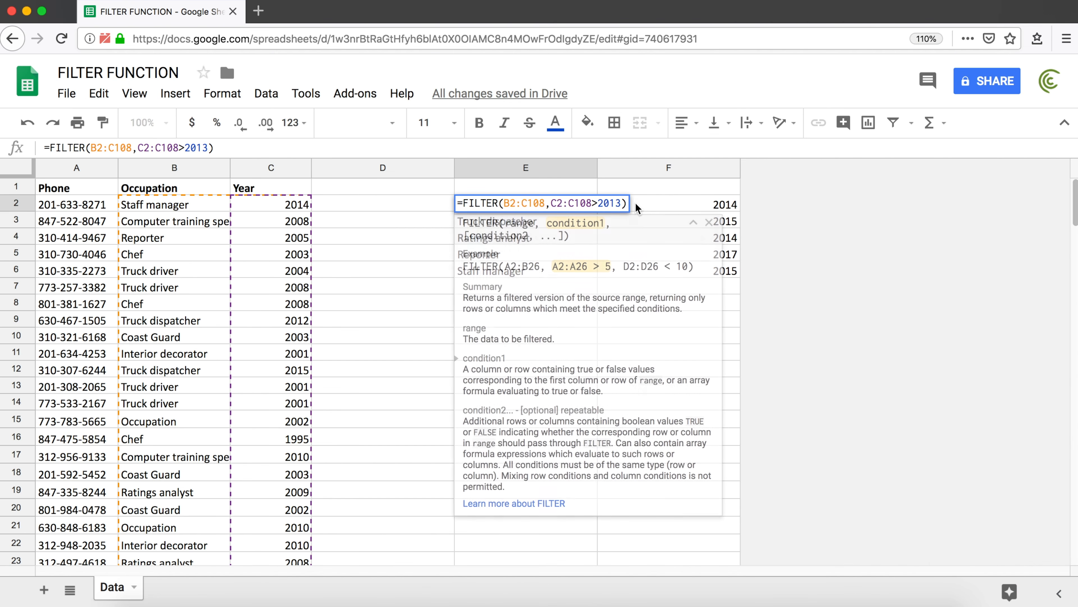
{"action": "type", "text": "="}
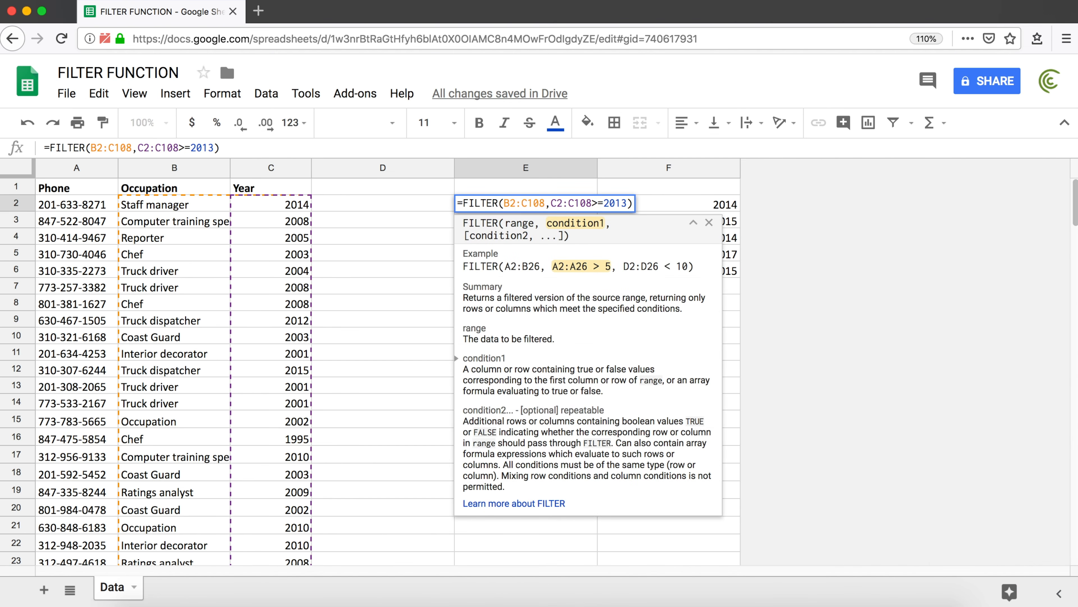
{"action": "key", "text": "Return"}
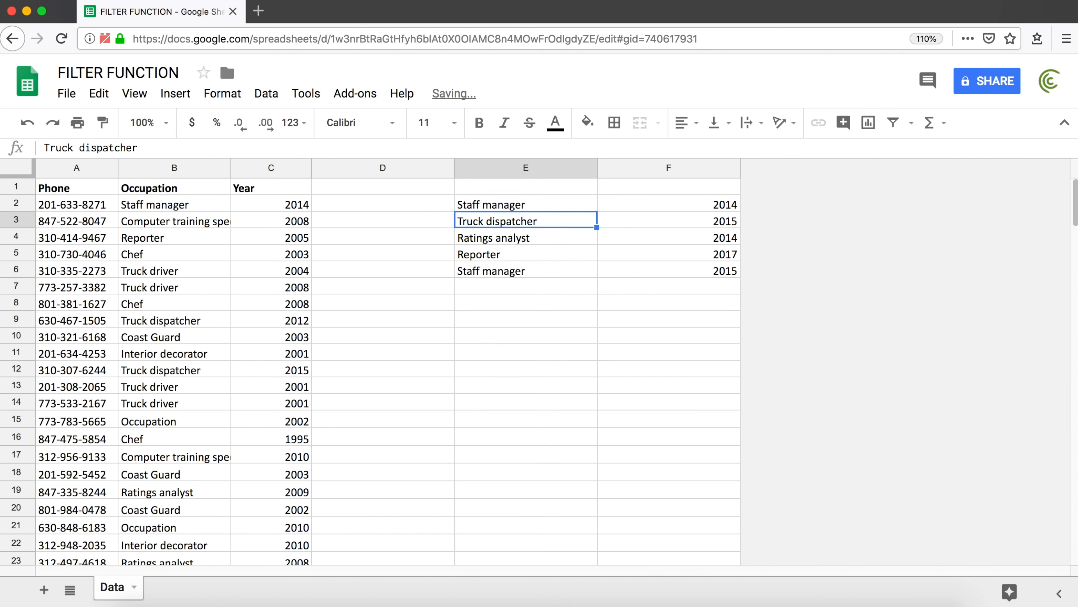
Set the year in the E2 FILTER condition to 2014
{"action": "left_click", "coordinate": [525, 209]}
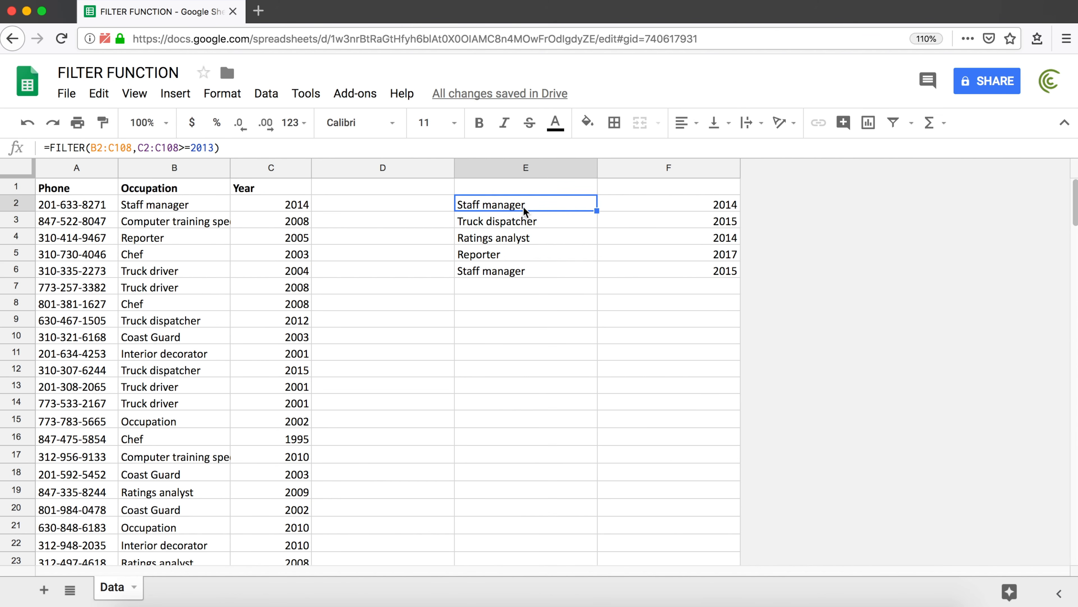
{"action": "double_click", "coordinate": [529, 203]}
{"action": "left_click", "coordinate": [625, 201]}
{"action": "key", "text": "Return"}
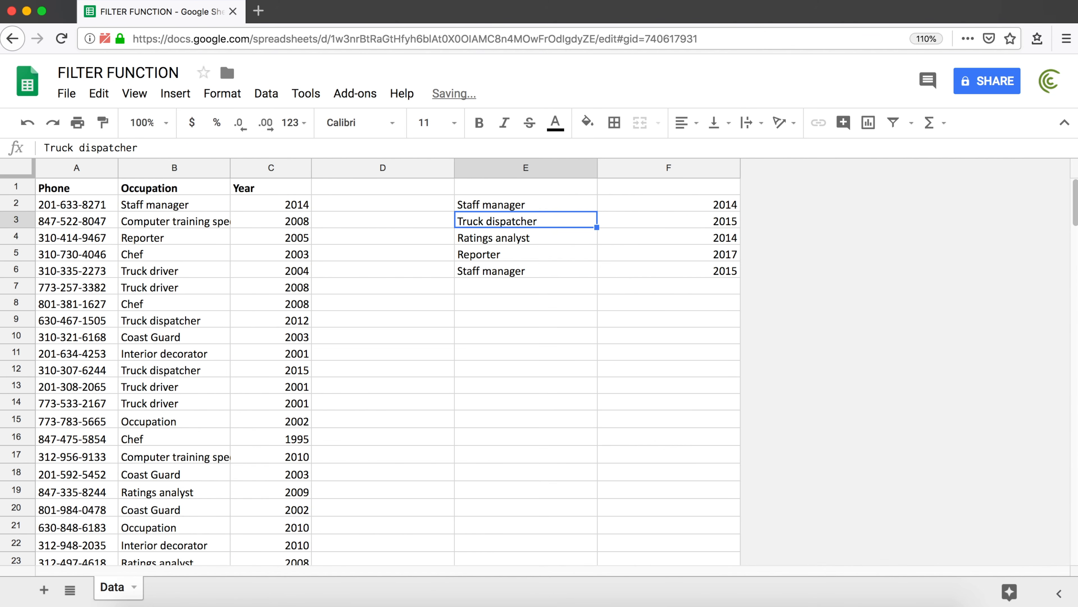
Change the E2 FILTER condition to C2:C108>2014 and highlight the years in F2:F5
{"action": "left_click", "coordinate": [562, 205]}
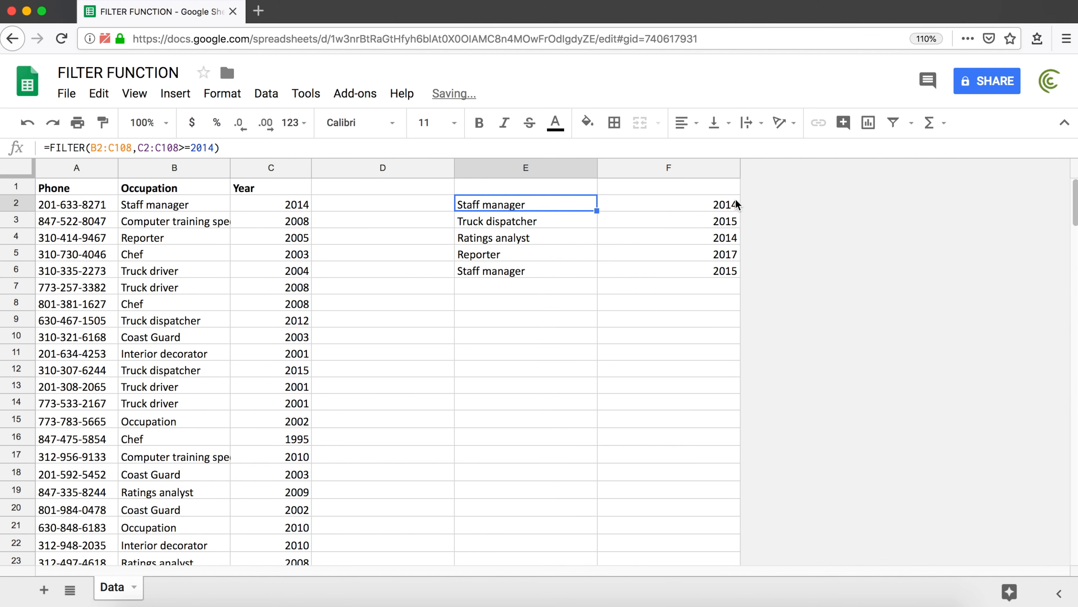
{"action": "double_click", "coordinate": [538, 205]}
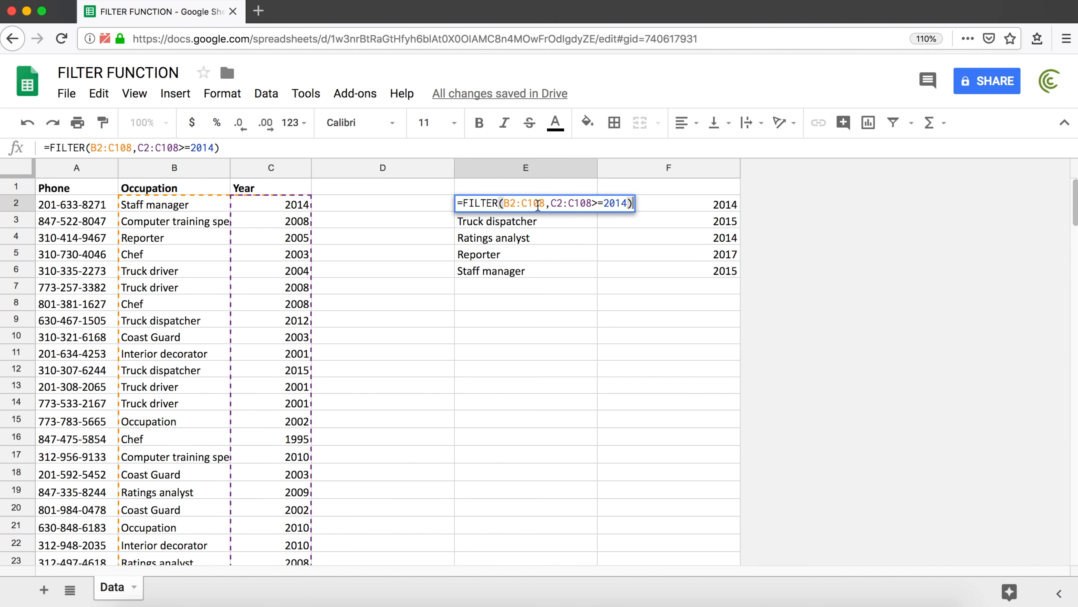
{"action": "left_click", "coordinate": [604, 203]}
{"action": "key", "text": "BackSpace"}
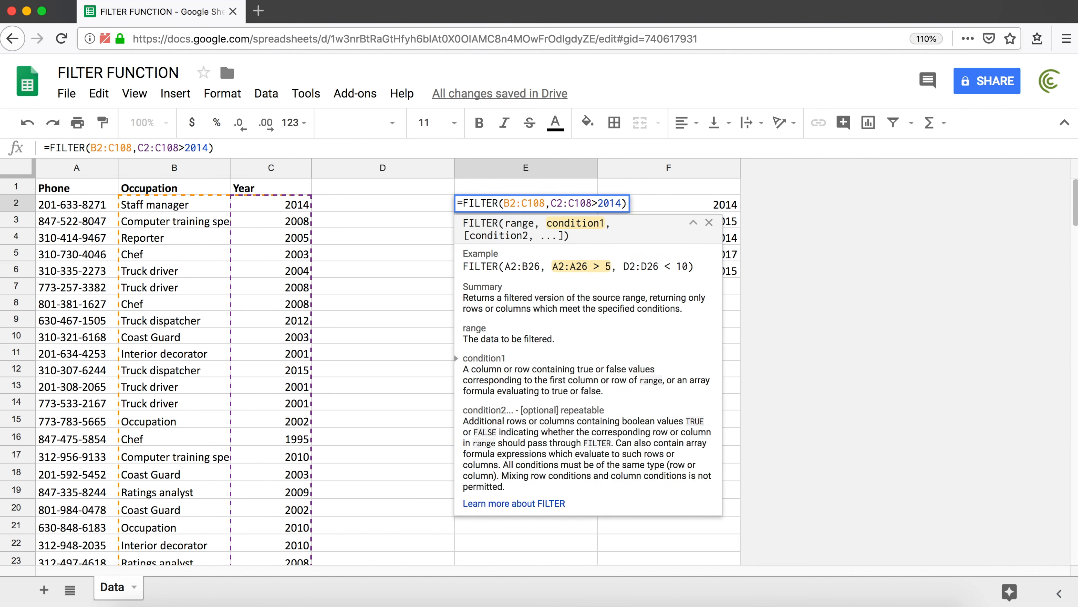
{"action": "key", "text": "Return"}
{"action": "left_click_drag", "start_coordinate": [701, 209], "coordinate": [700, 257]}
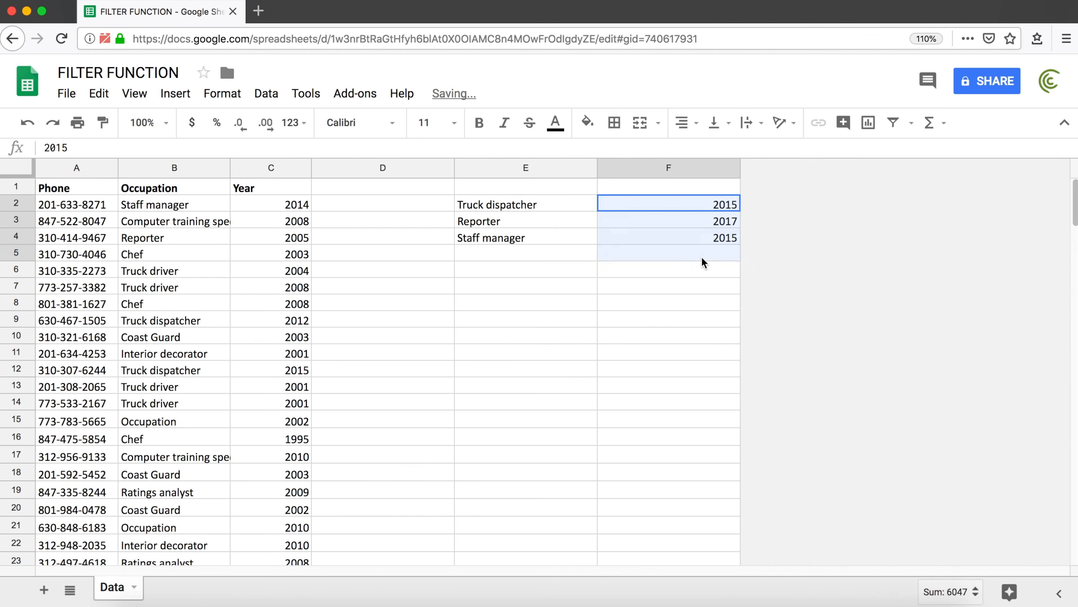
Change the comparison in the E2 FILTER condition to equals, making it C2:C108=2014
{"action": "left_click", "coordinate": [553, 203]}
{"action": "double_click", "coordinate": [532, 202]}
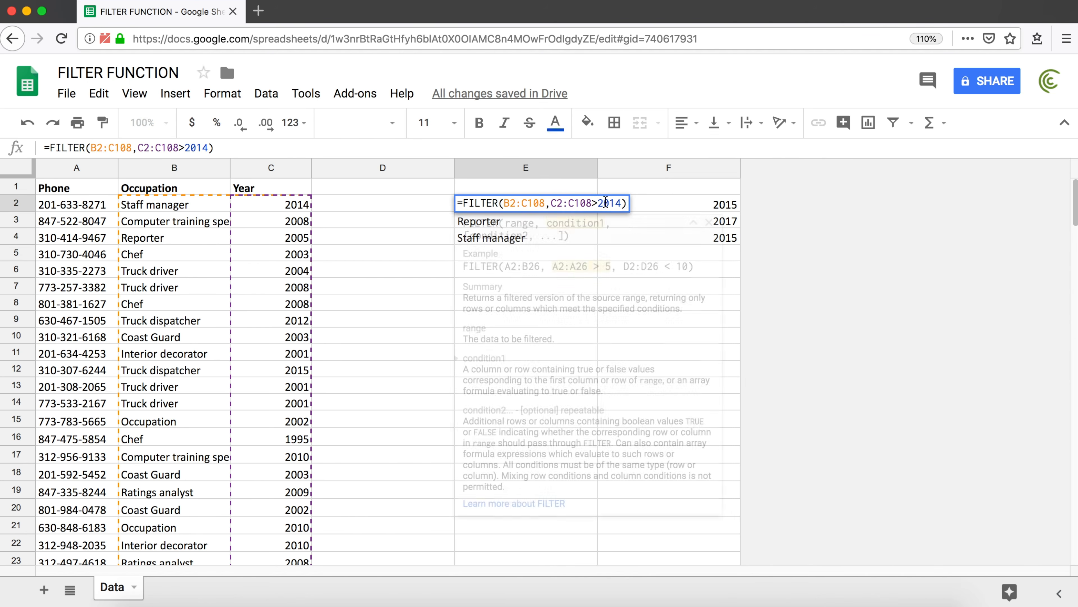
{"action": "key", "text": "Left"}
{"action": "key", "text": "BackSpace"}
{"action": "type", "text": "="}
{"action": "key", "text": "Return"}
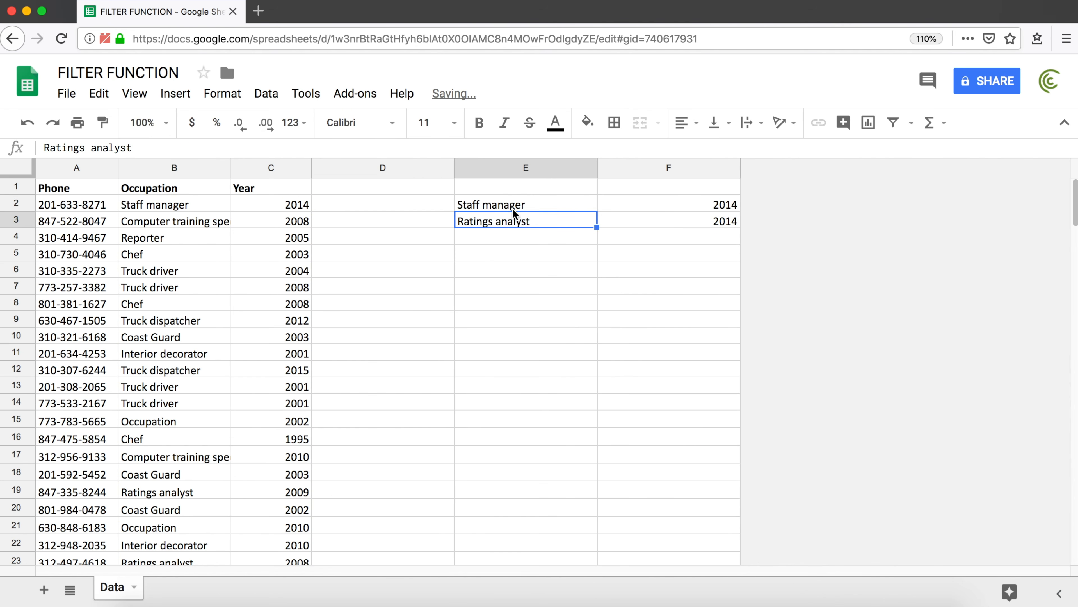
Try the not-equal comparison C2:C108<>2014 in the E2 FILTER formula, and undo the change
{"action": "double_click", "coordinate": [531, 209]}
{"action": "left_click", "coordinate": [604, 202]}
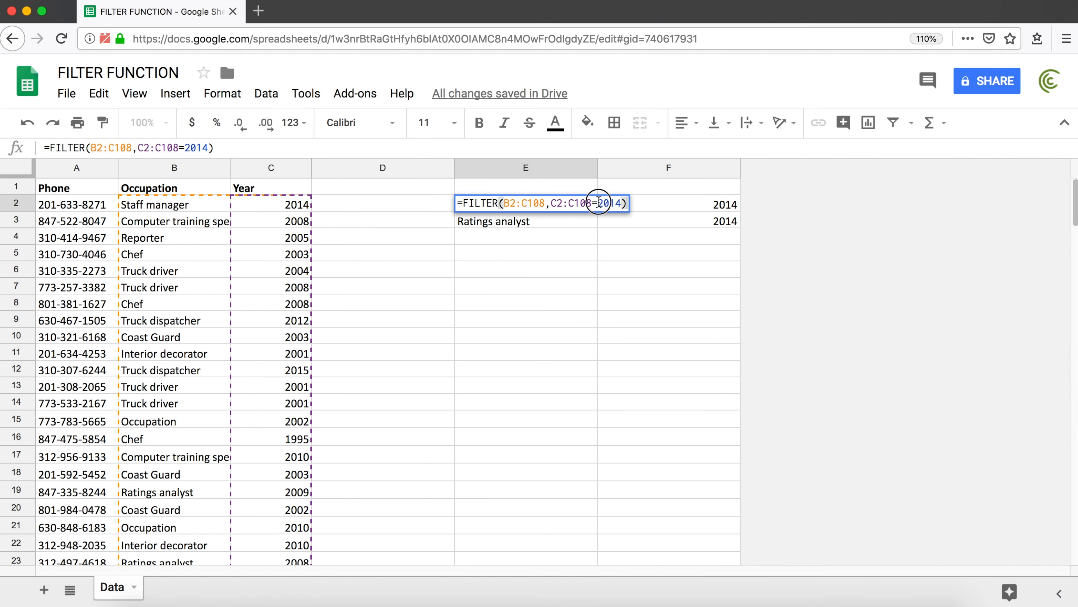
{"action": "key", "text": "BackSpace"}
{"action": "type", "text": "<>"}
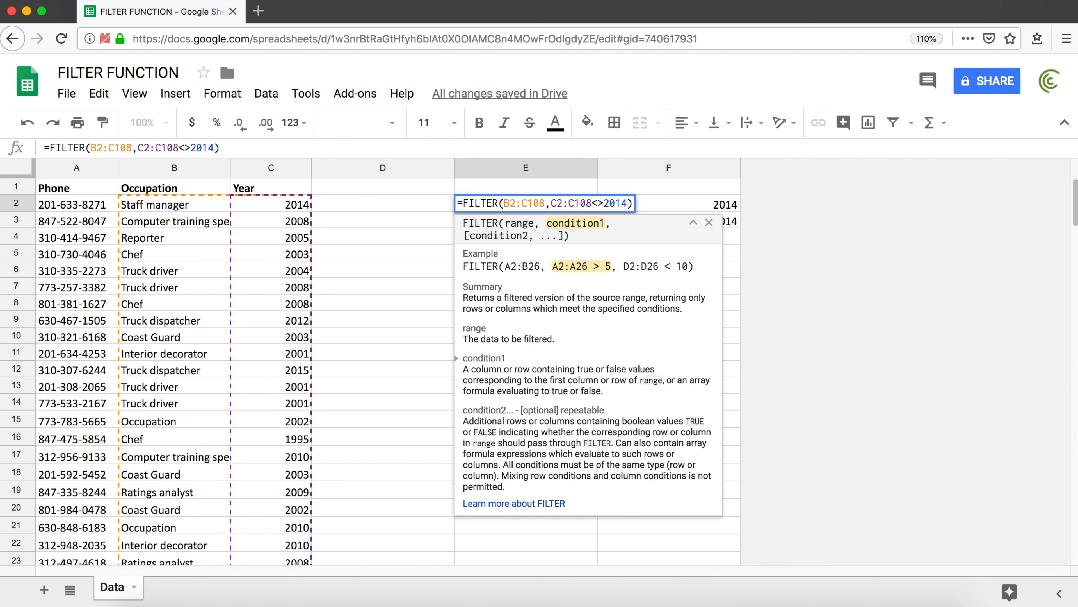
{"action": "key", "text": "Return"}
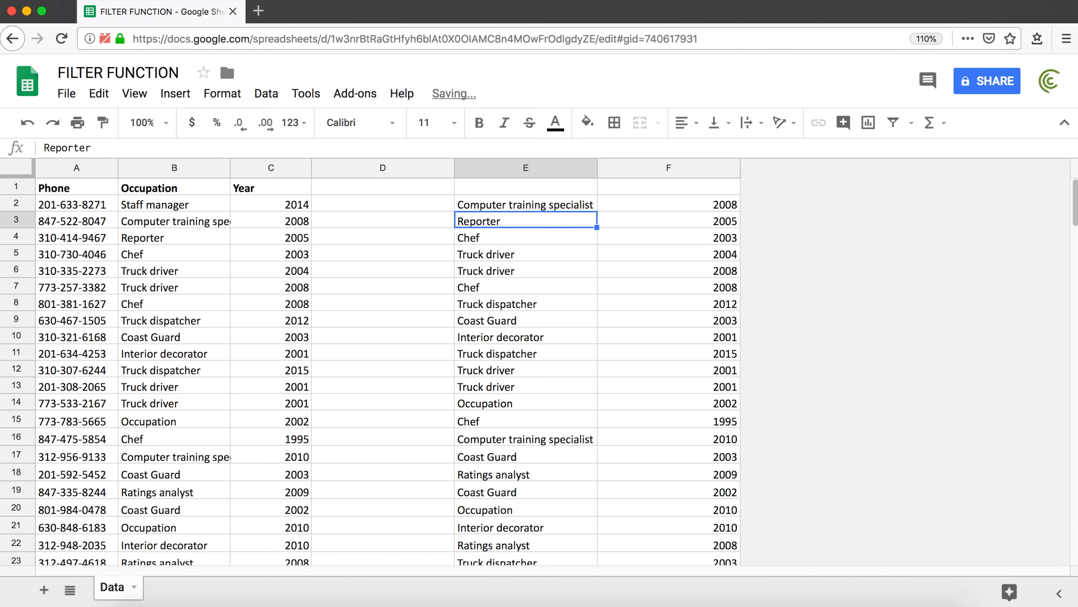
{"action": "left_click", "coordinate": [567, 205]}
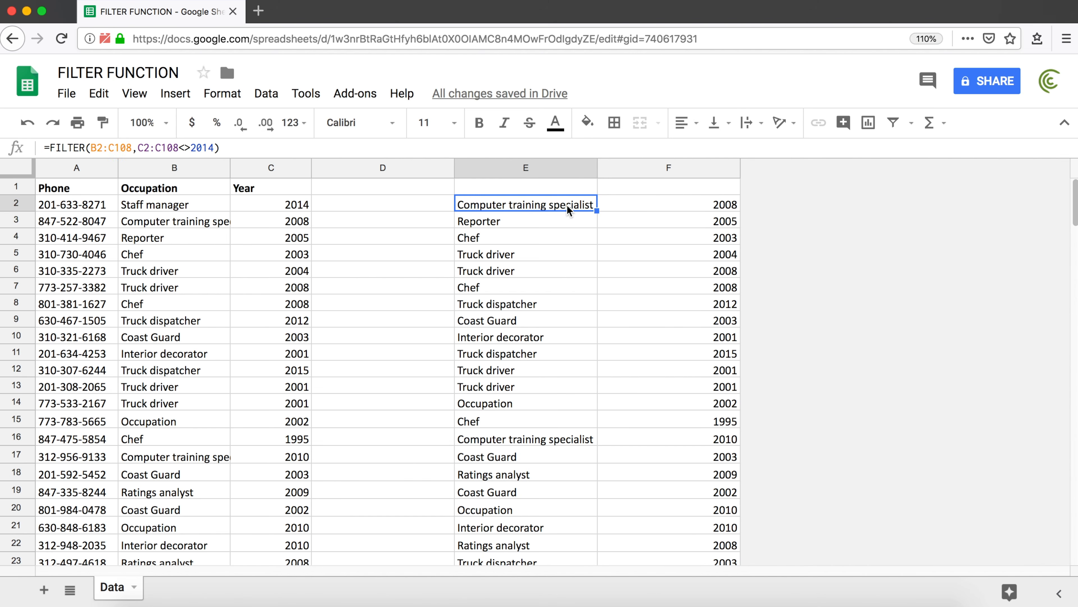
{"action": "key", "text": "ctrl+z"}
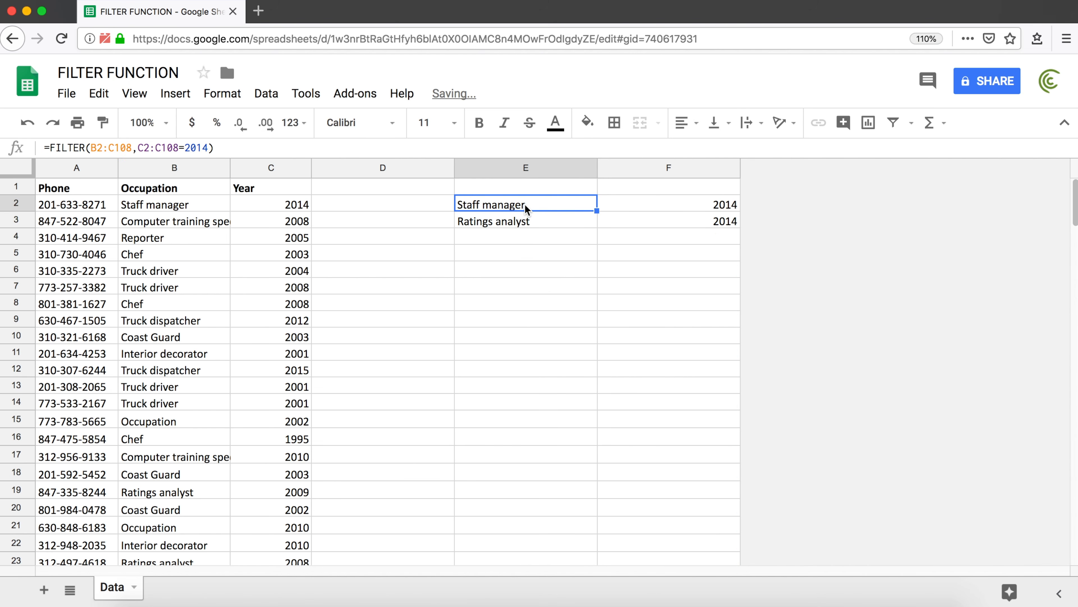
Replace the range to filter in the E2 formula with the Year data C2:C108
{"action": "double_click", "coordinate": [527, 206]}
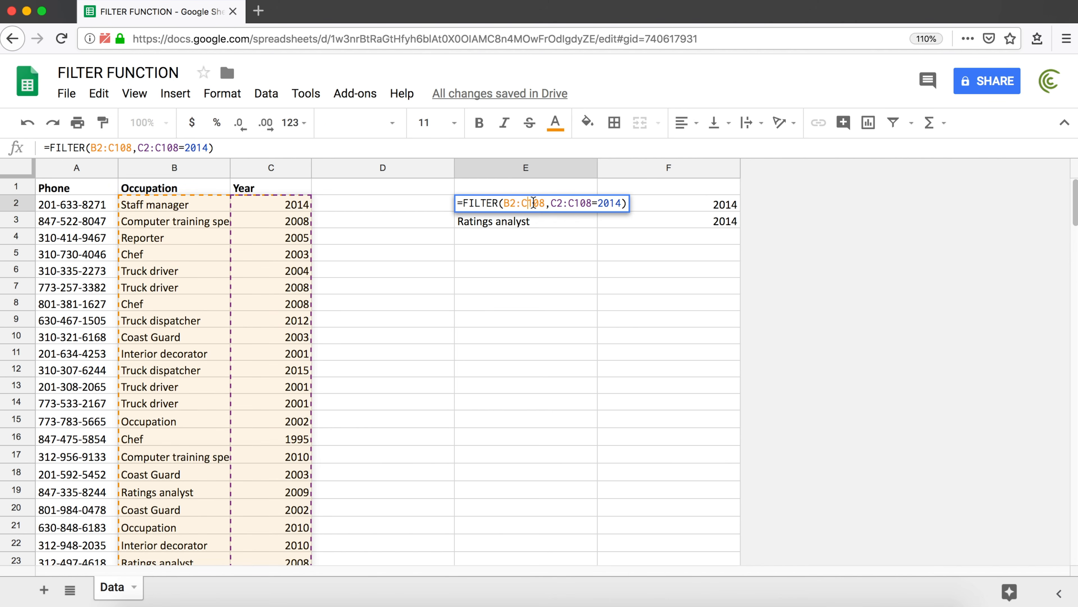
{"action": "left_click_drag", "start_coordinate": [545, 206], "coordinate": [505, 204]}
{"action": "type", "text": "\\"}
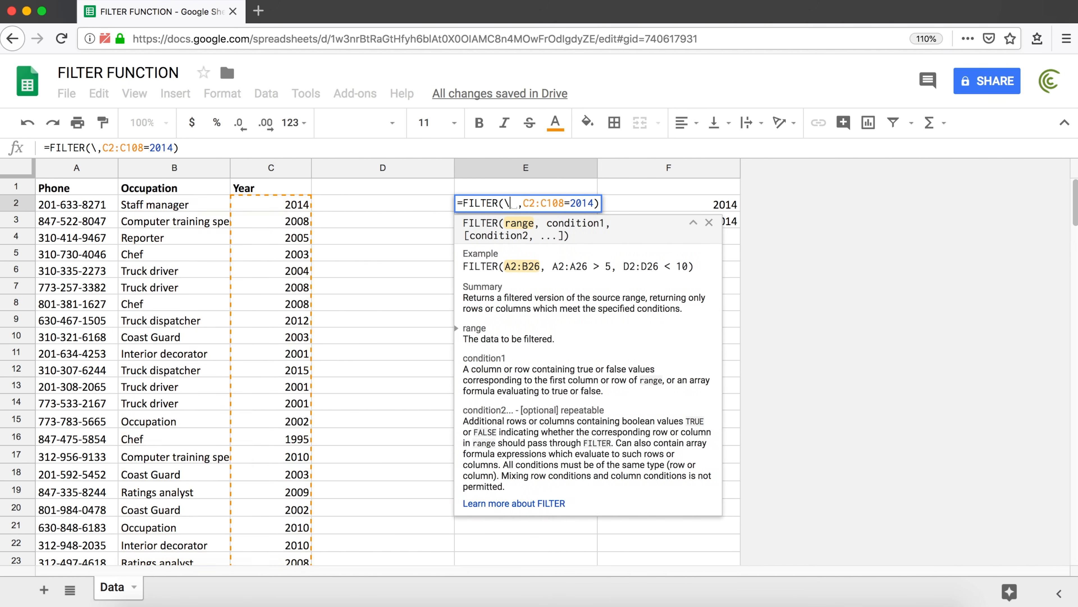
{"action": "key", "text": "BackSpace"}
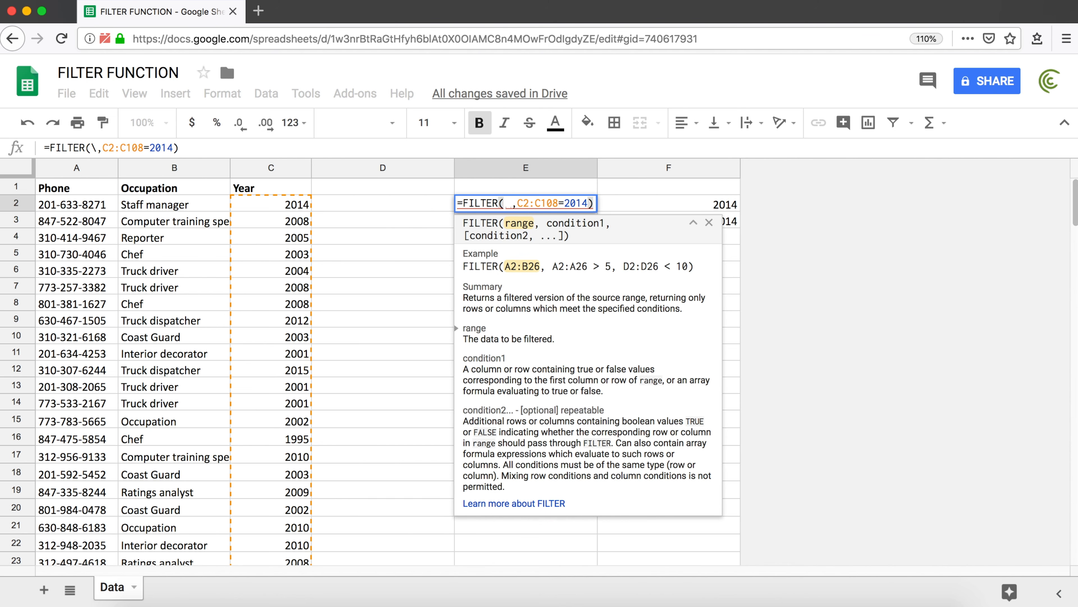
{"action": "left_click", "coordinate": [292, 205]}
{"action": "key", "text": "ctrl+shift+Down"}
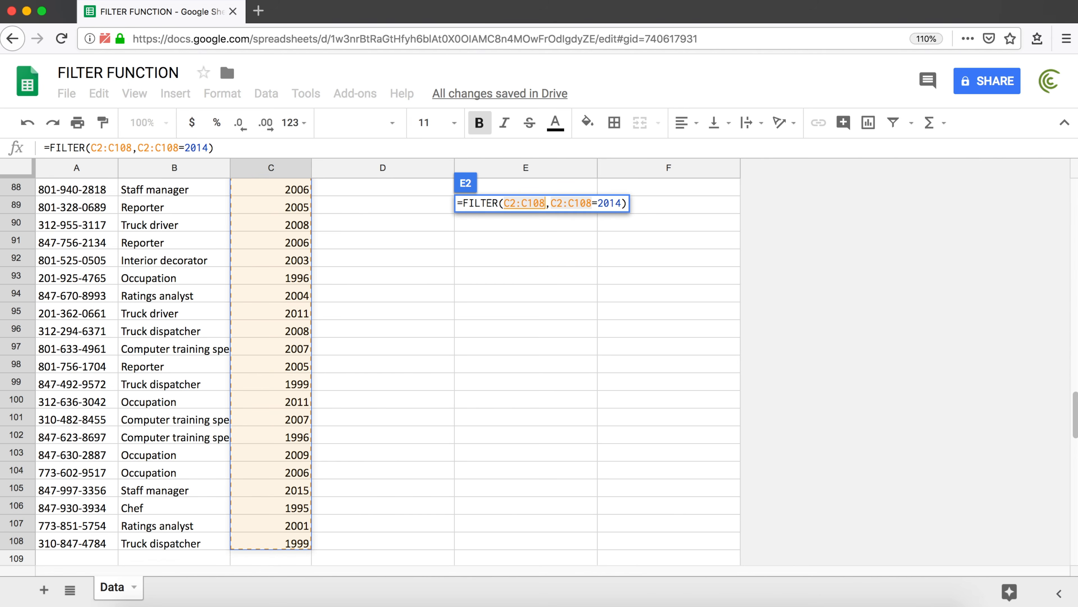
{"action": "key", "text": "Return"}
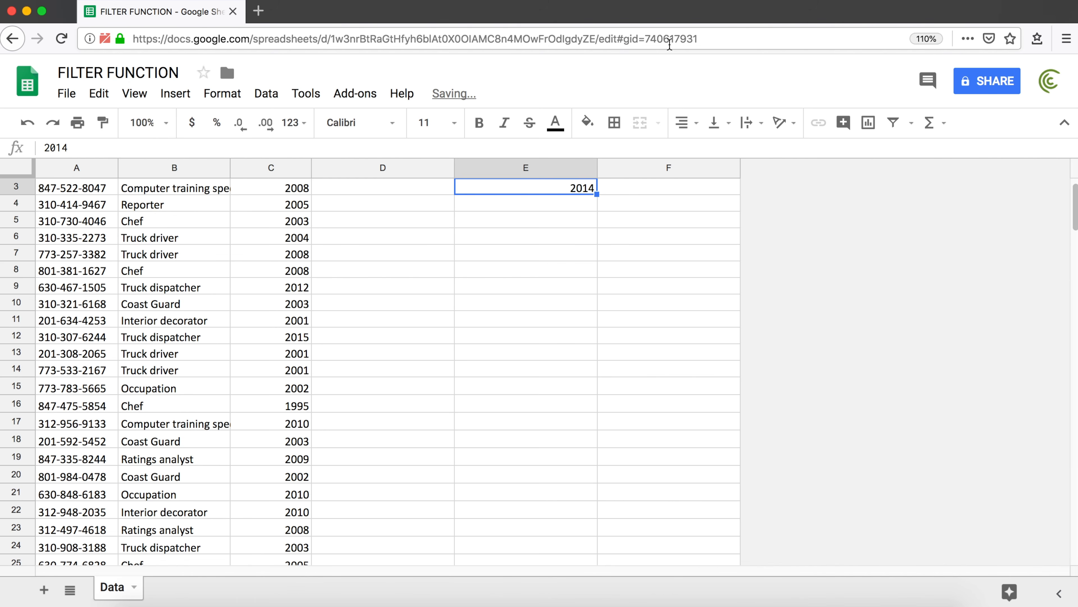
Change the E2 FILTER condition to C2:C108>=2014 and highlight the filtered years in column E
{"action": "double_click", "coordinate": [561, 206]}
{"action": "left_click", "coordinate": [601, 206]}
{"action": "key", "text": "BackSpace"}
{"action": "type", "text": ">2014"}
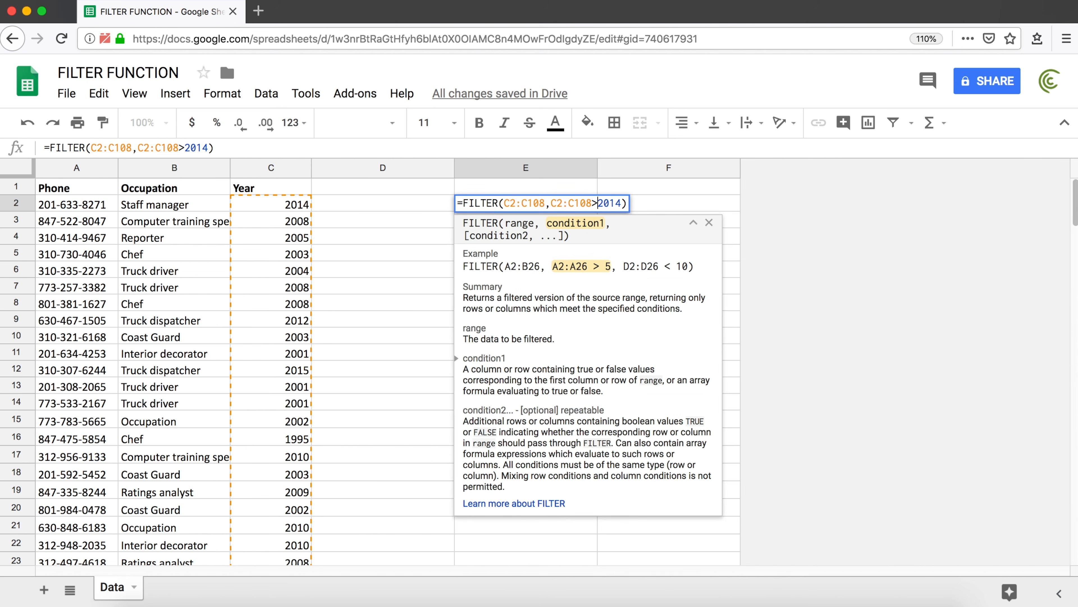
{"action": "type", "text": "="}
{"action": "key", "text": "Return"}
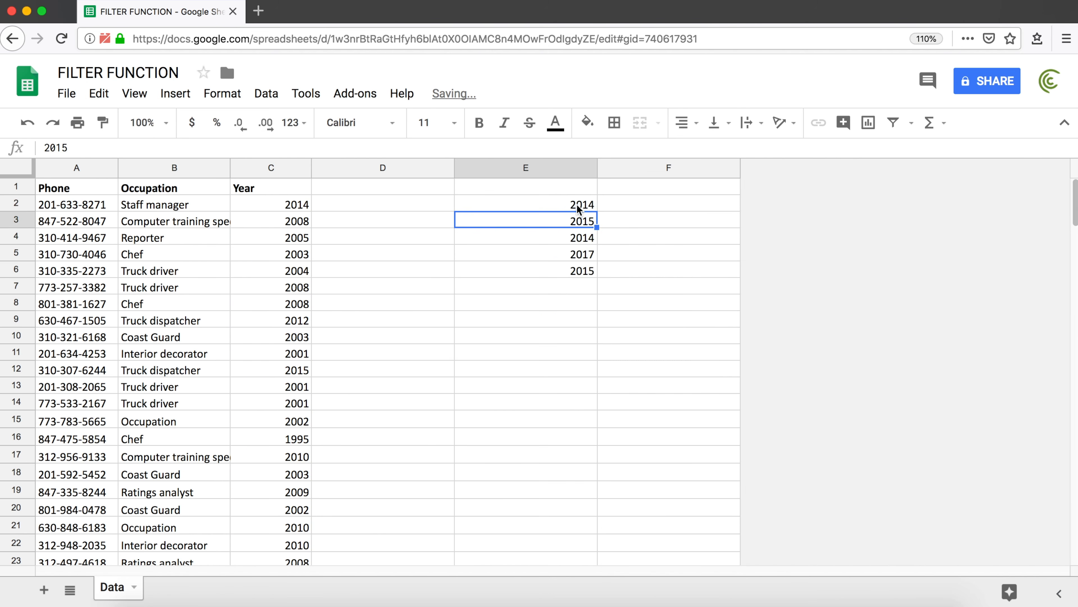
{"action": "left_click_drag", "start_coordinate": [580, 206], "coordinate": [560, 280]}
{"action": "left_click", "coordinate": [581, 220]}
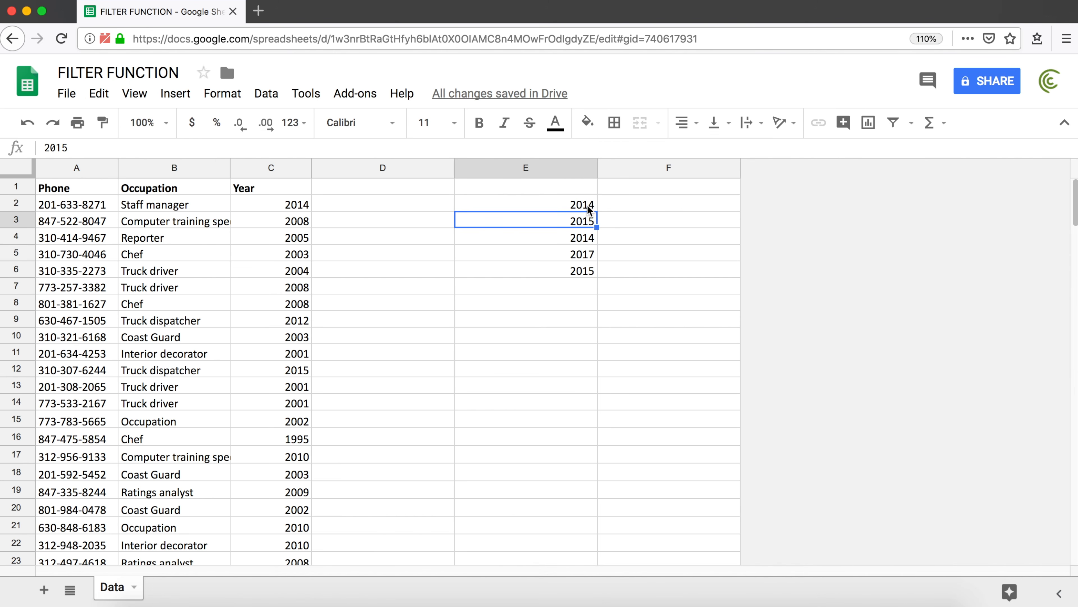
Add a second condition, C2:C108<=2016, to the FILTER formula in E2
{"action": "double_click", "coordinate": [587, 206]}
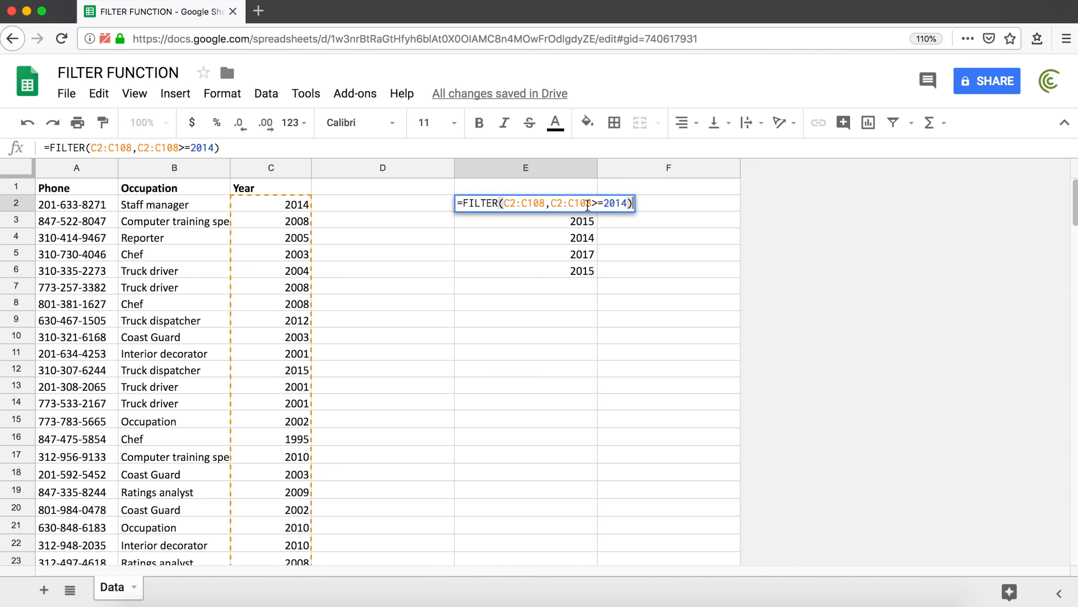
{"action": "left_click", "coordinate": [629, 203]}
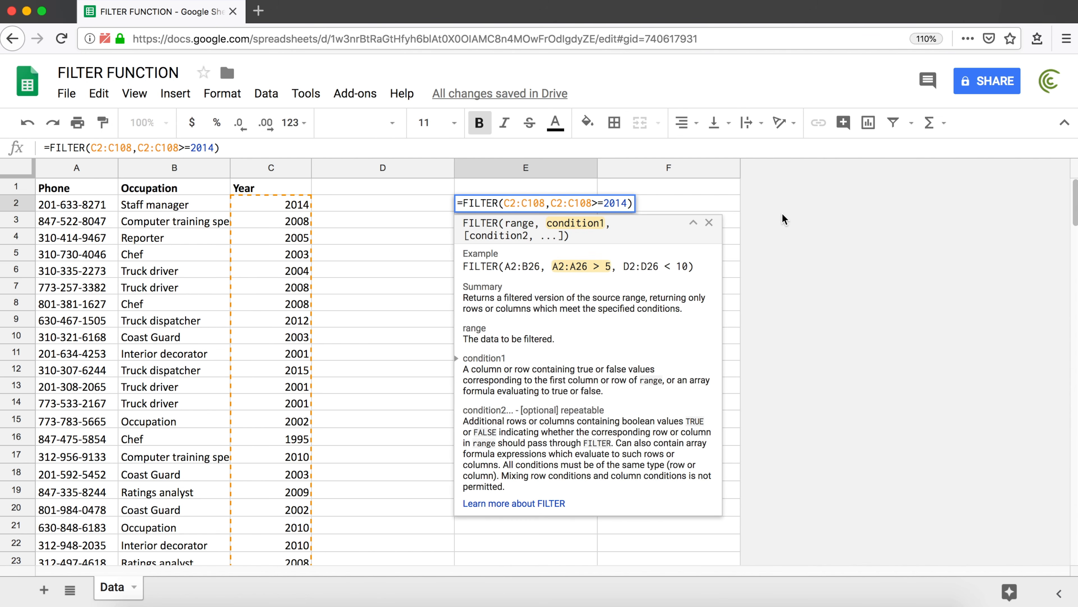
{"action": "type", "text": ","}
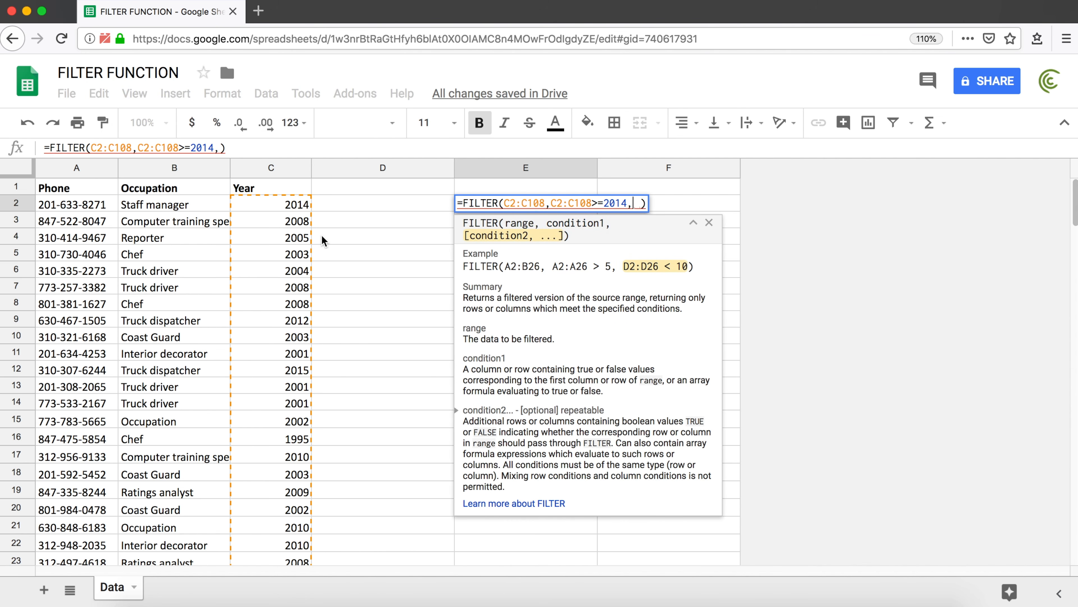
{"action": "left_click", "coordinate": [280, 207]}
{"action": "key", "text": "ctrl+shift+Down"}
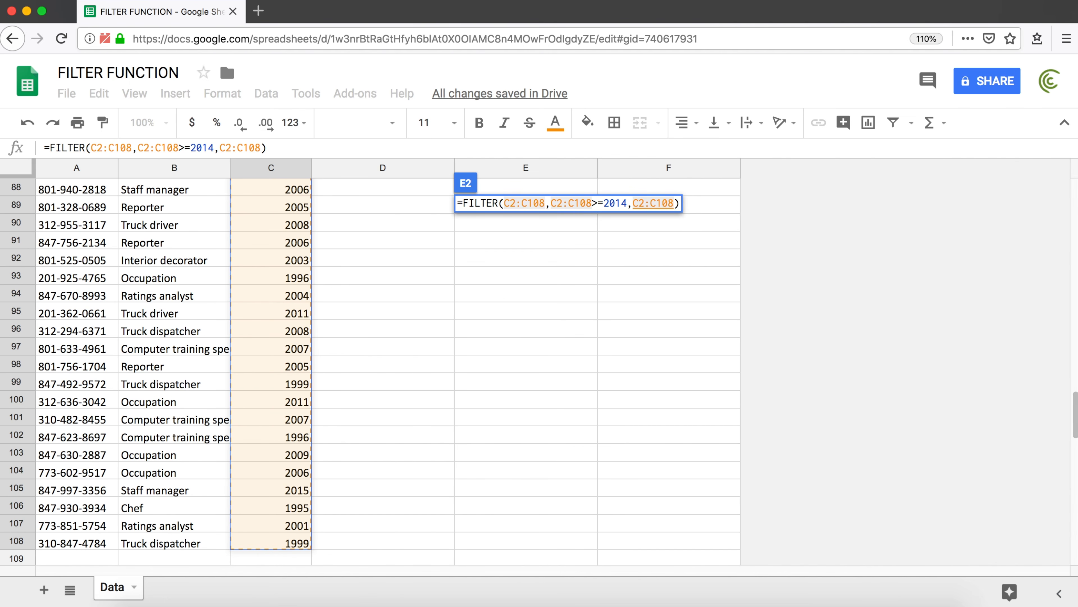
{"action": "left_click", "coordinate": [677, 203]}
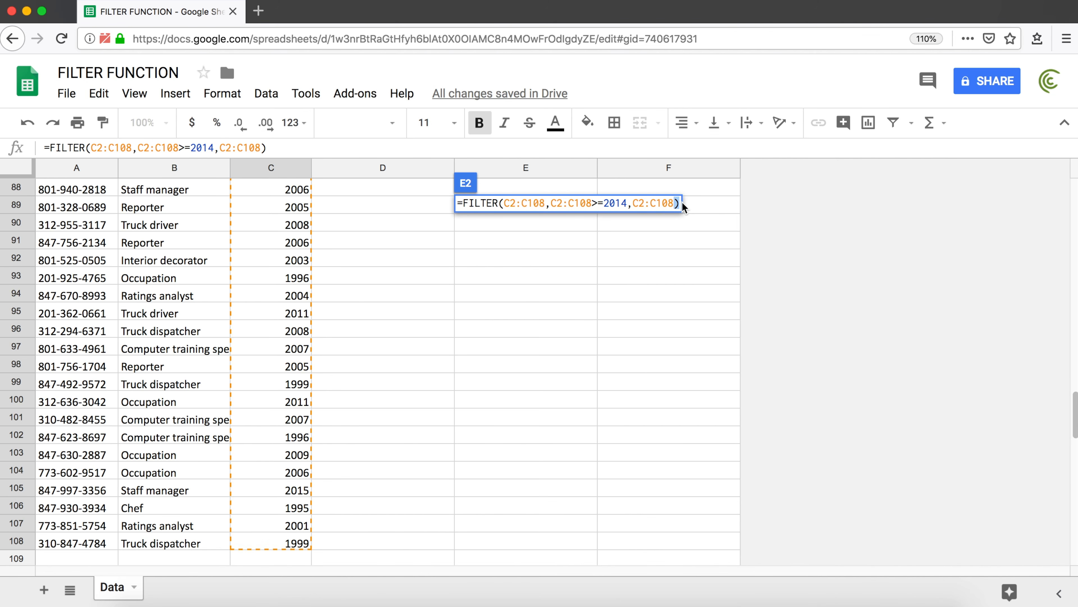
{"action": "type", "text": "<="}
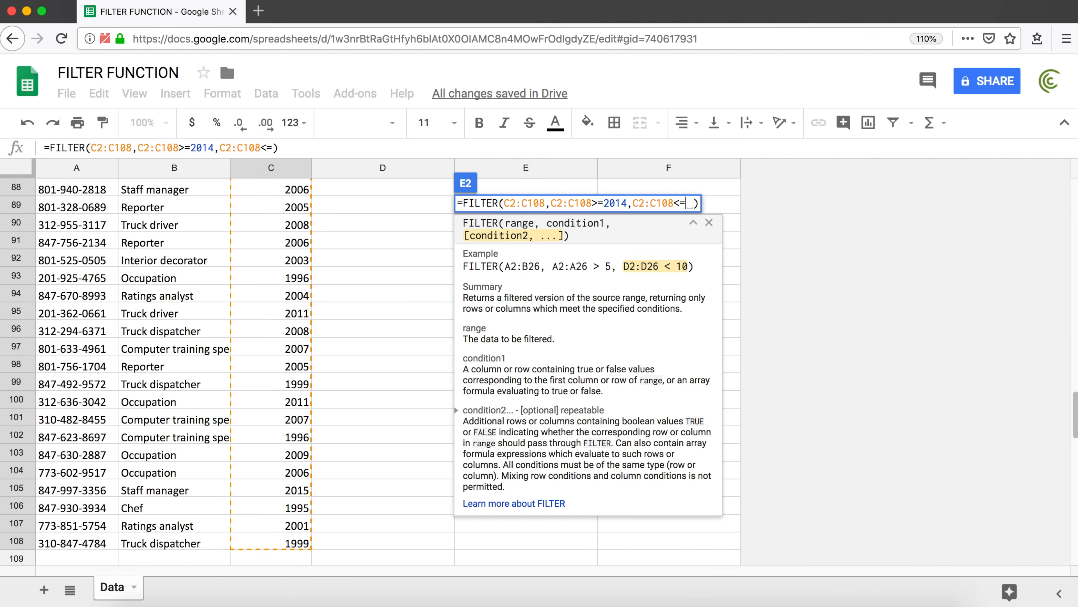
{"action": "type", "text": "2016"}
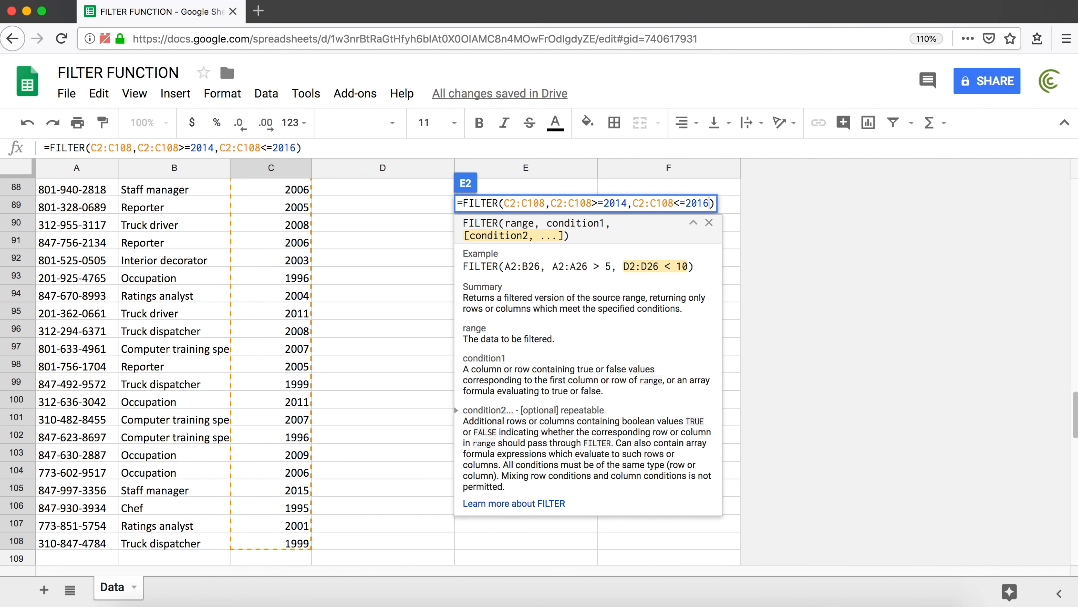
{"action": "key", "text": "Return"}
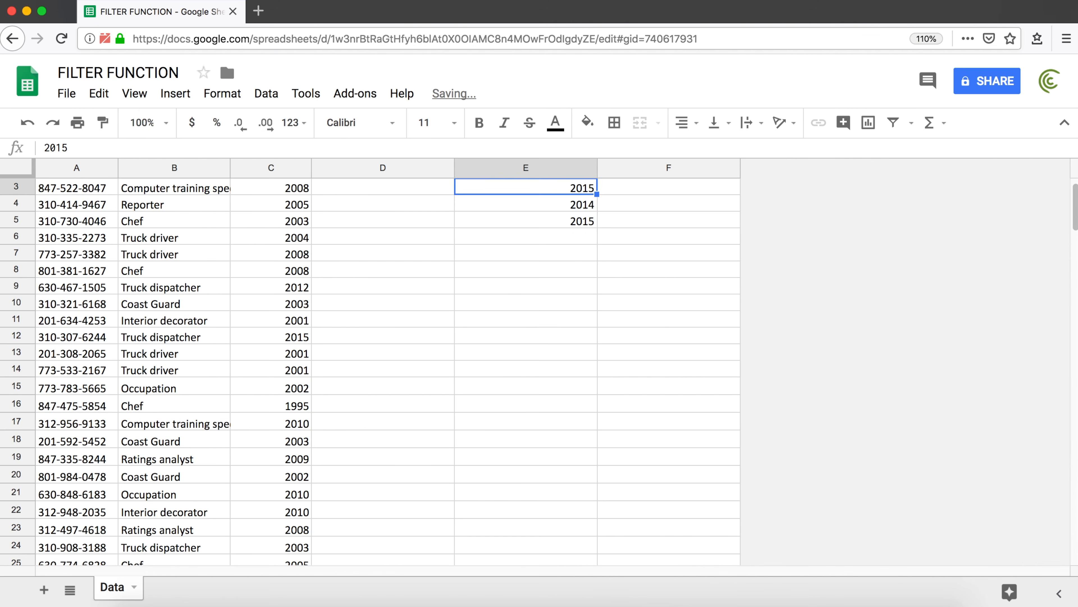
Wrap the E2 FILTER formula in a SUM function to total the filtered years
{"action": "scroll", "coordinate": [578, 284], "scroll_direction": "up", "scroll_amount": 1}
{"action": "double_click", "coordinate": [563, 204]}
{"action": "left_click_drag", "start_coordinate": [458, 205], "coordinate": [767, 208]}
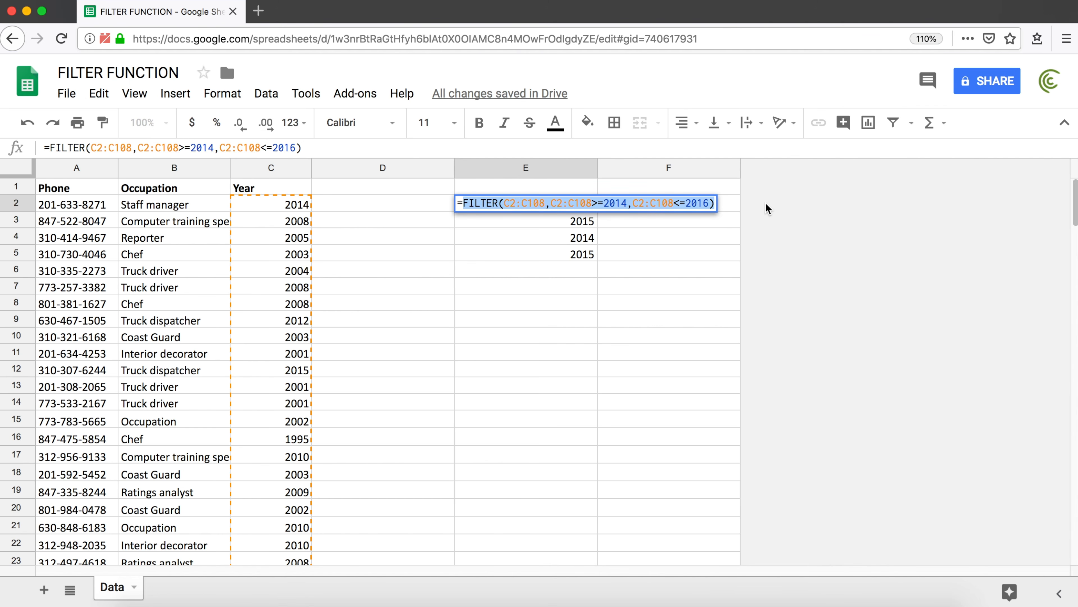
{"action": "key", "text": "Return"}
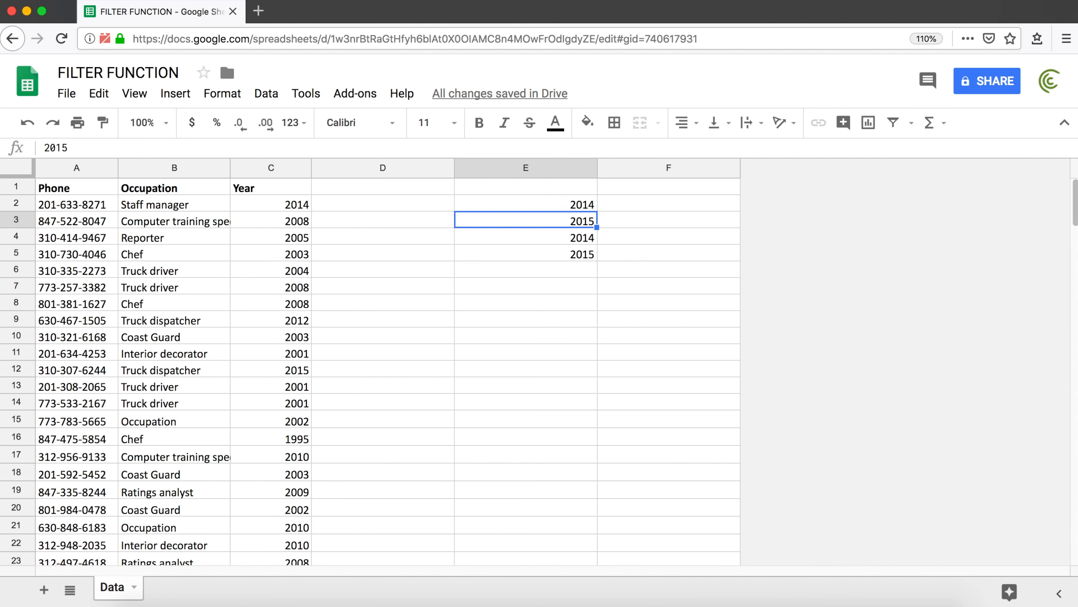
{"action": "double_click", "coordinate": [579, 205]}
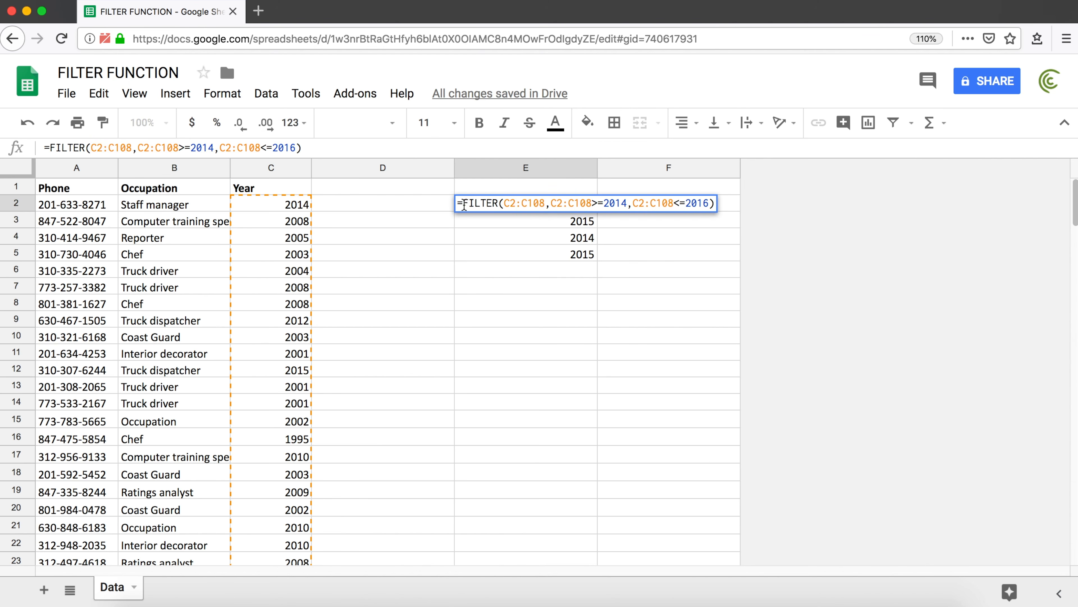
{"action": "type", "text": "SUM("}
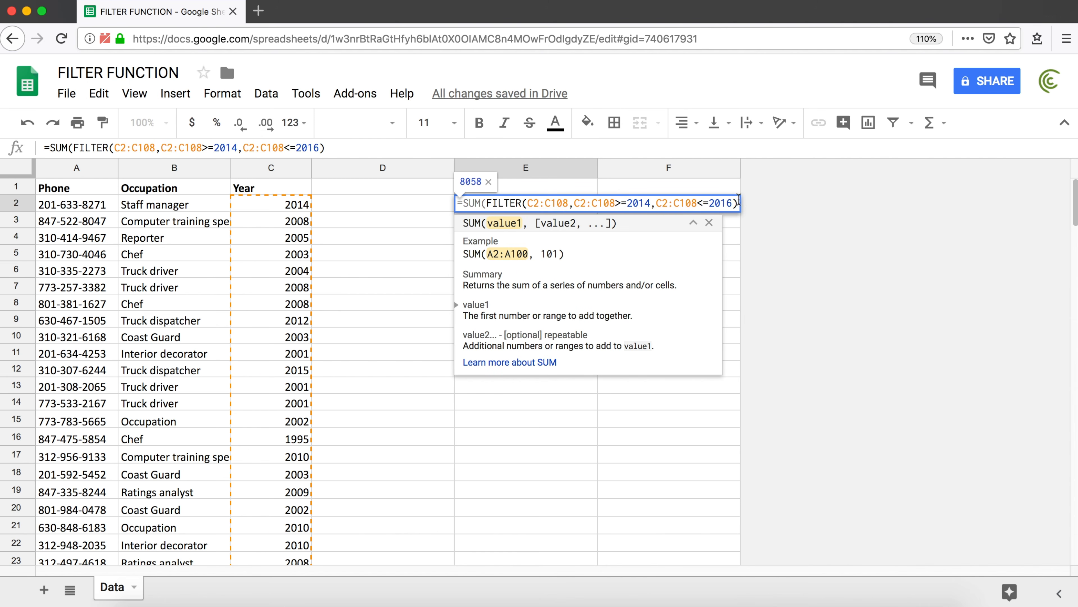
{"action": "key", "text": "Return"}
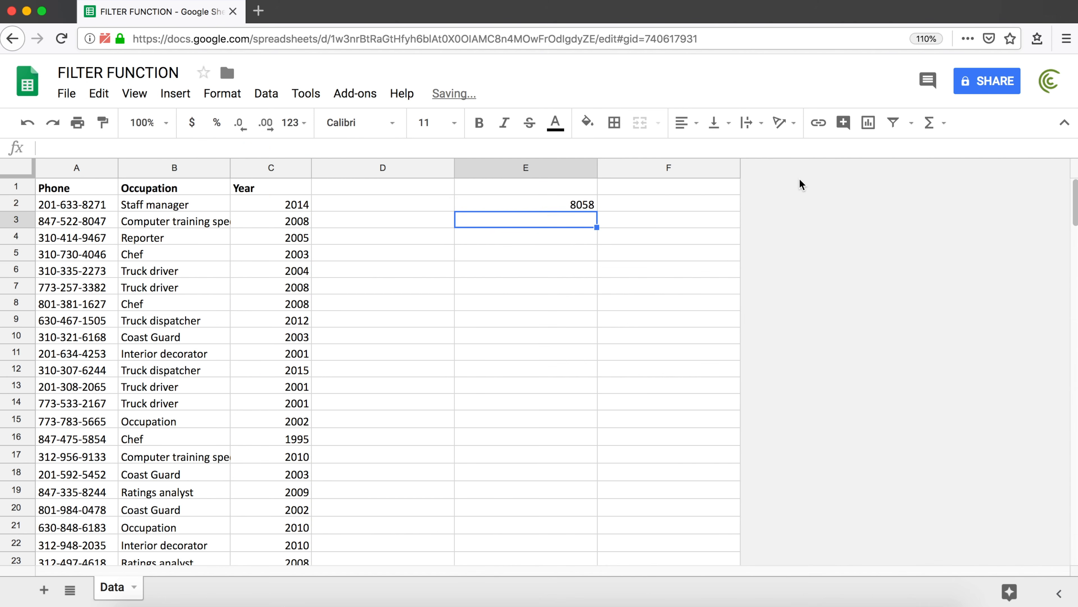
Replace SUM with COUNTA in the E2 formula to count the filtered values
{"action": "left_click", "coordinate": [573, 205]}
{"action": "left_click_drag", "start_coordinate": [284, 200], "coordinate": [289, 386]}
{"action": "double_click", "coordinate": [542, 206]}
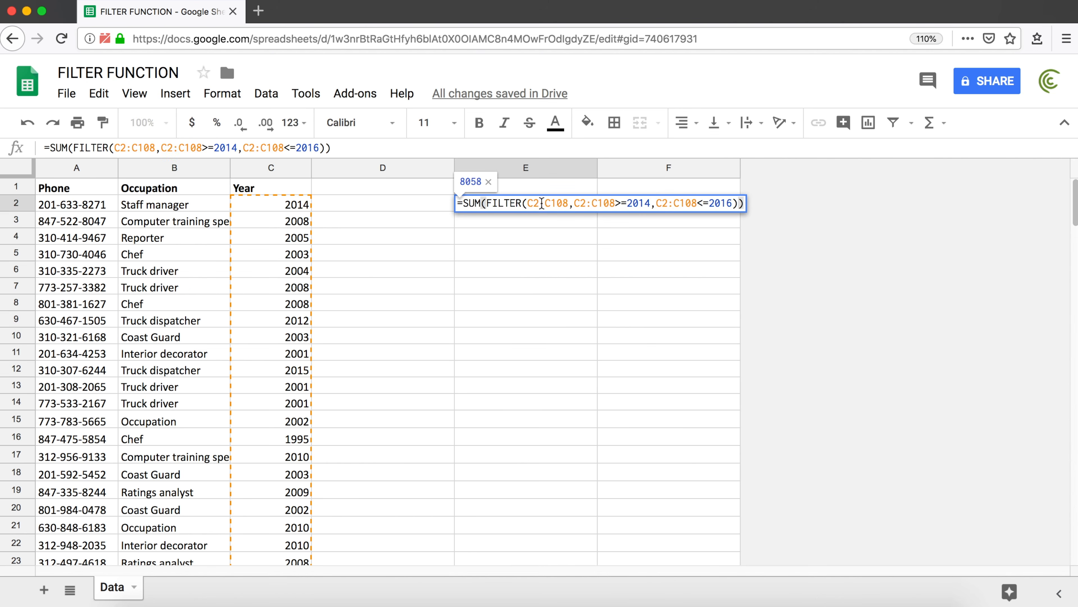
{"action": "double_click", "coordinate": [475, 204]}
{"action": "type", "text": "COUNTA"}
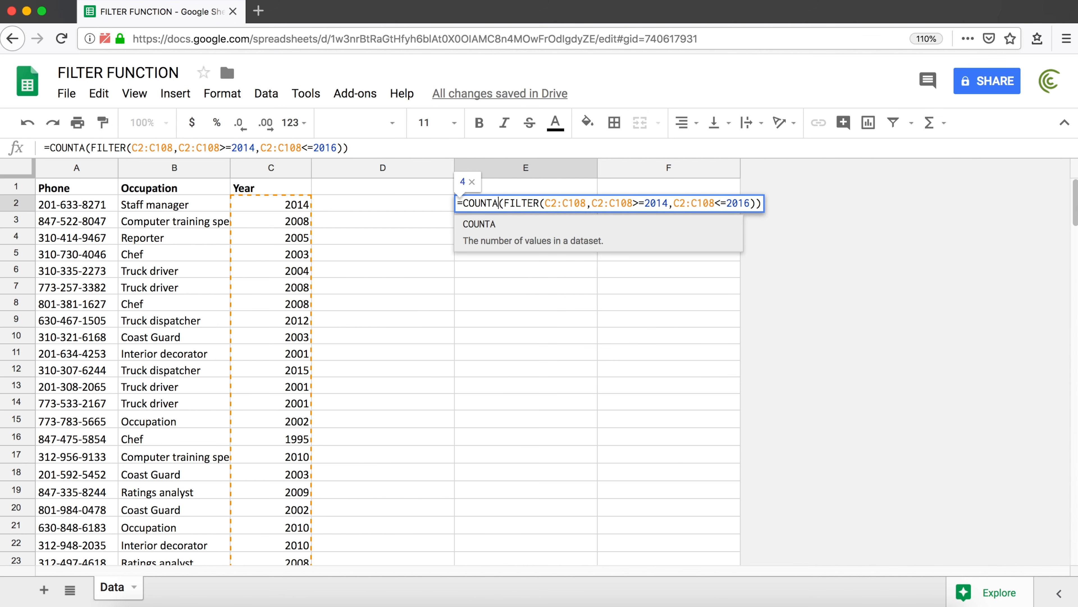
{"action": "key", "text": "Right"}
{"action": "key", "text": "Return"}
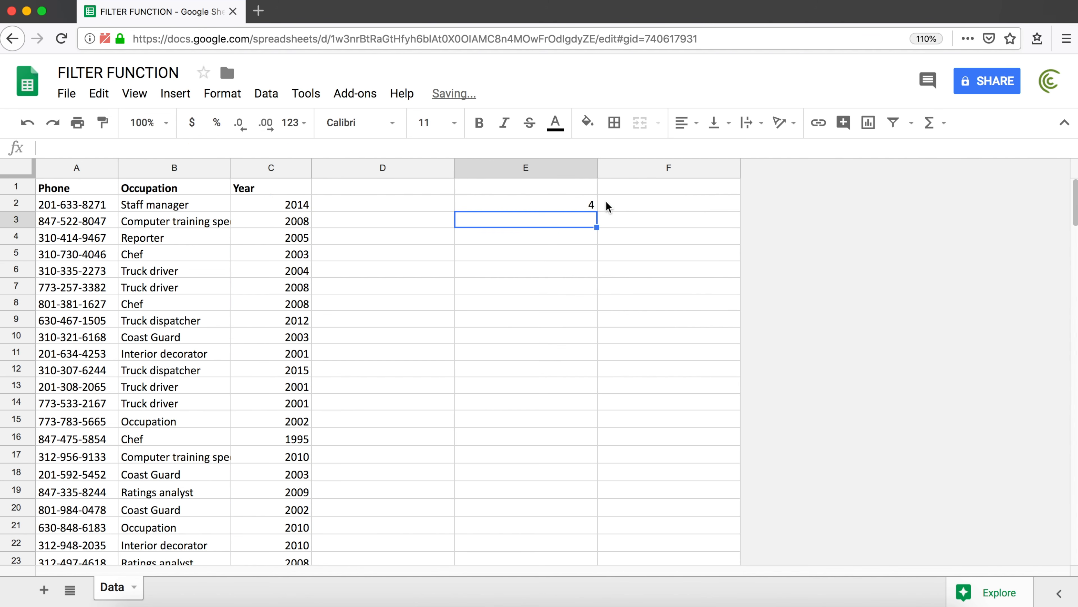
Remove the C2:C108 range and both year conditions from the COUNTA(FILTER()) formula in E2
{"action": "left_click", "coordinate": [580, 207]}
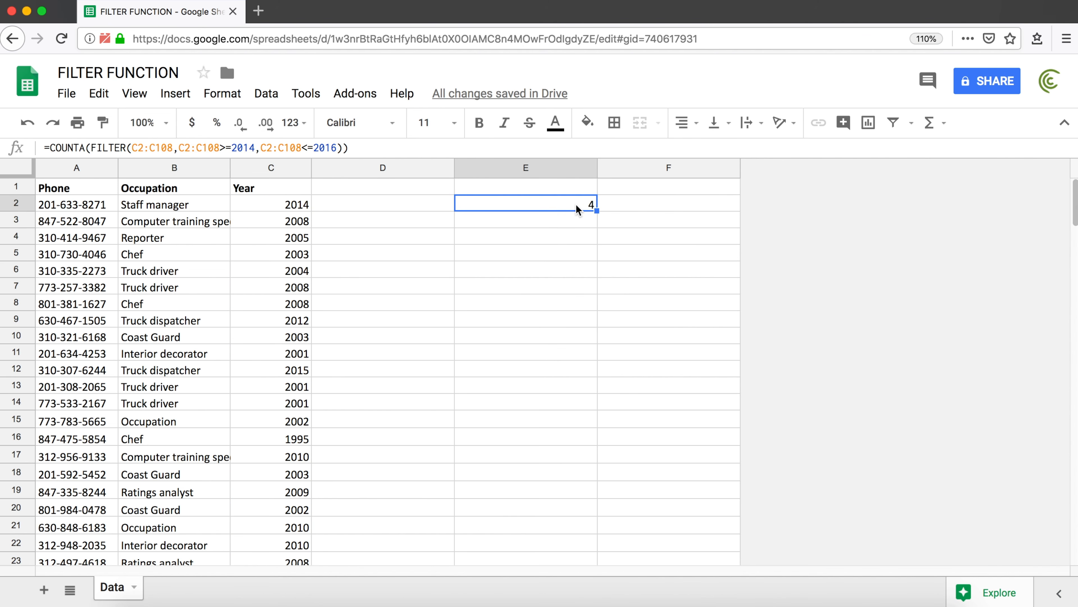
{"action": "double_click", "coordinate": [577, 208]}
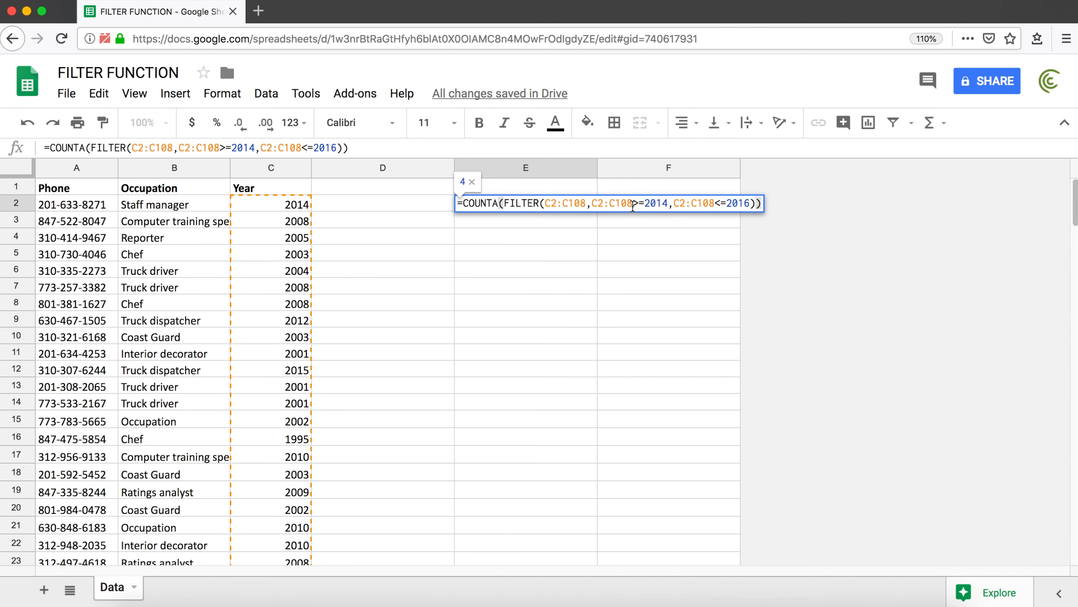
{"action": "left_click_drag", "start_coordinate": [645, 203], "coordinate": [753, 201]}
{"action": "left_click", "coordinate": [761, 203]}
{"action": "left_click_drag", "start_coordinate": [591, 203], "coordinate": [750, 202]}
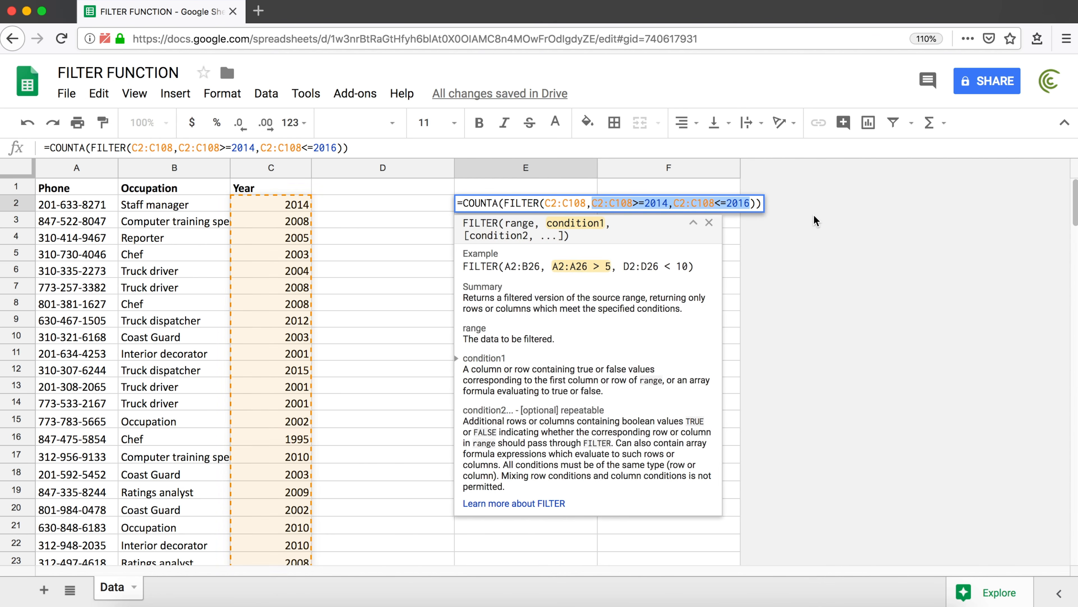
{"action": "key", "text": "BackSpace"}
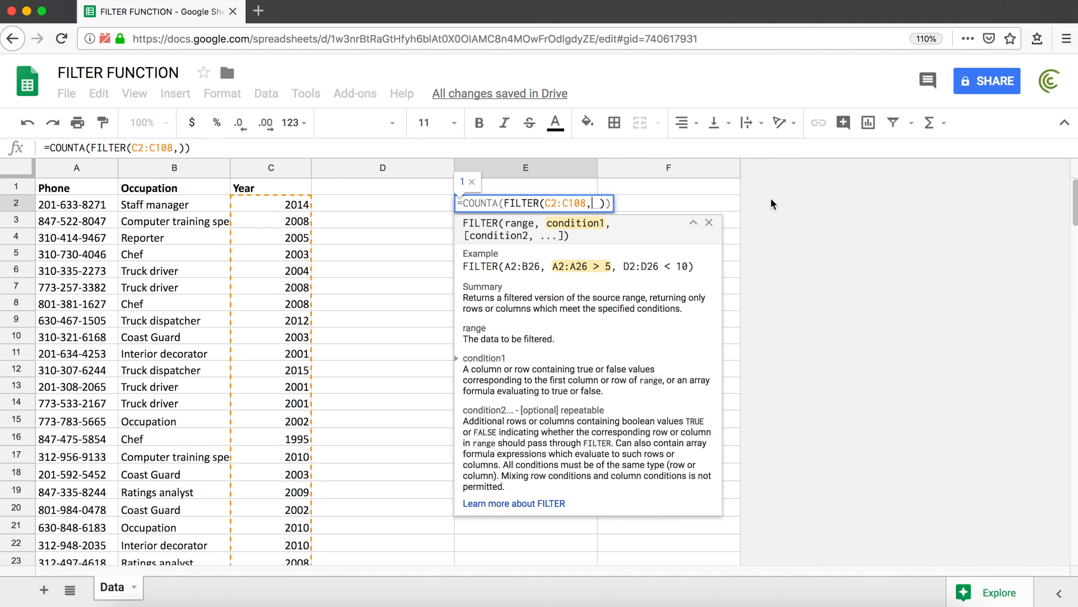
{"action": "left_click_drag", "start_coordinate": [545, 204], "coordinate": [596, 197]}
{"action": "key", "text": "BackSpace"}
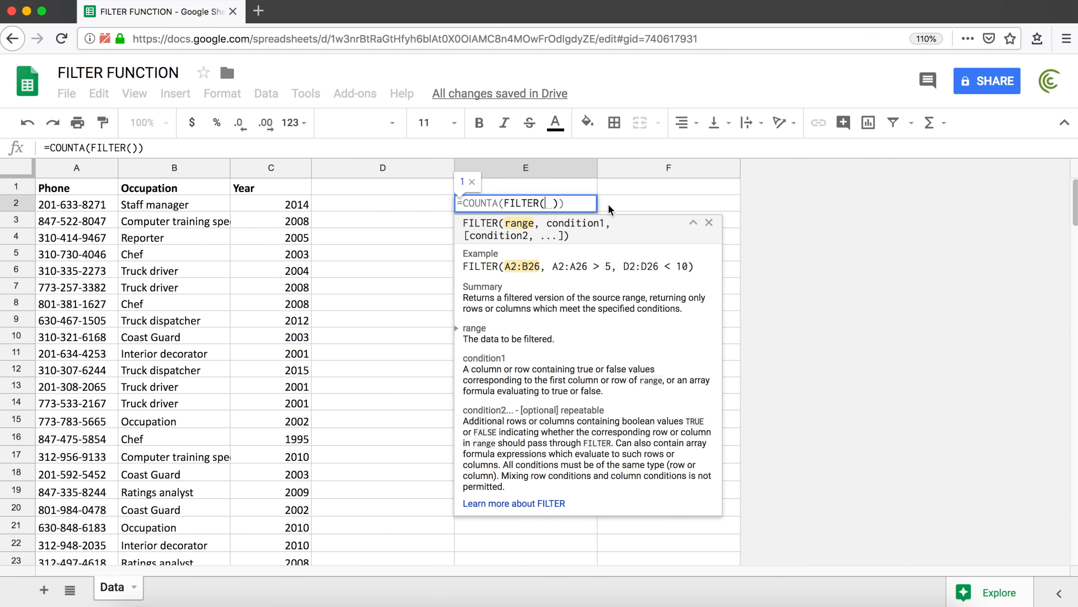
Replace the E2 formula with a new FILTER formula that uses B2:B108 as its range
{"action": "left_click_drag", "start_coordinate": [581, 203], "coordinate": [459, 203]}
{"action": "type", "text": "=f"}
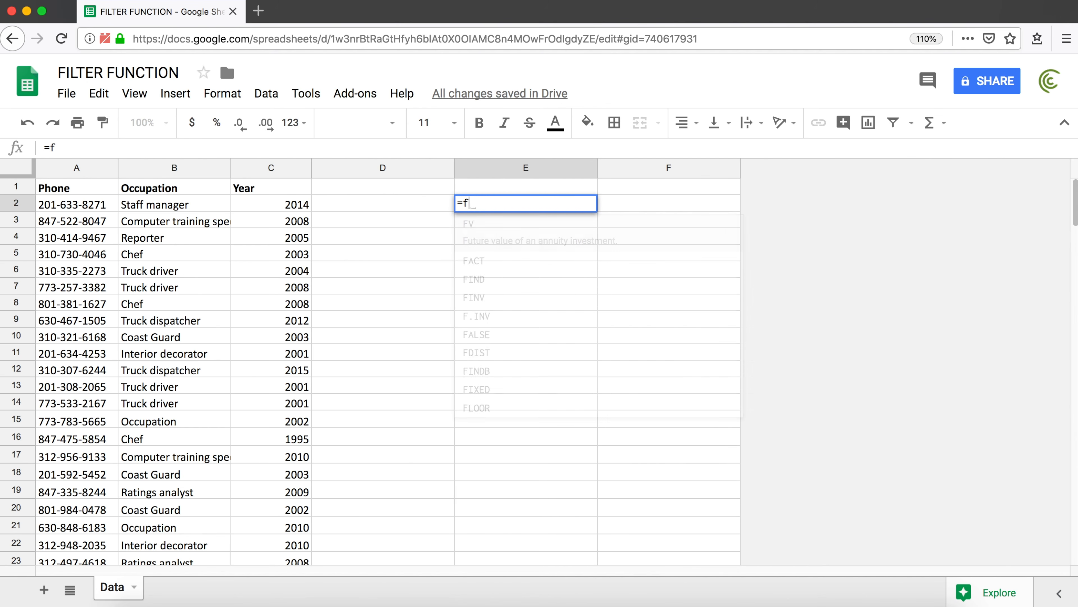
{"action": "type", "text": "ilter("}
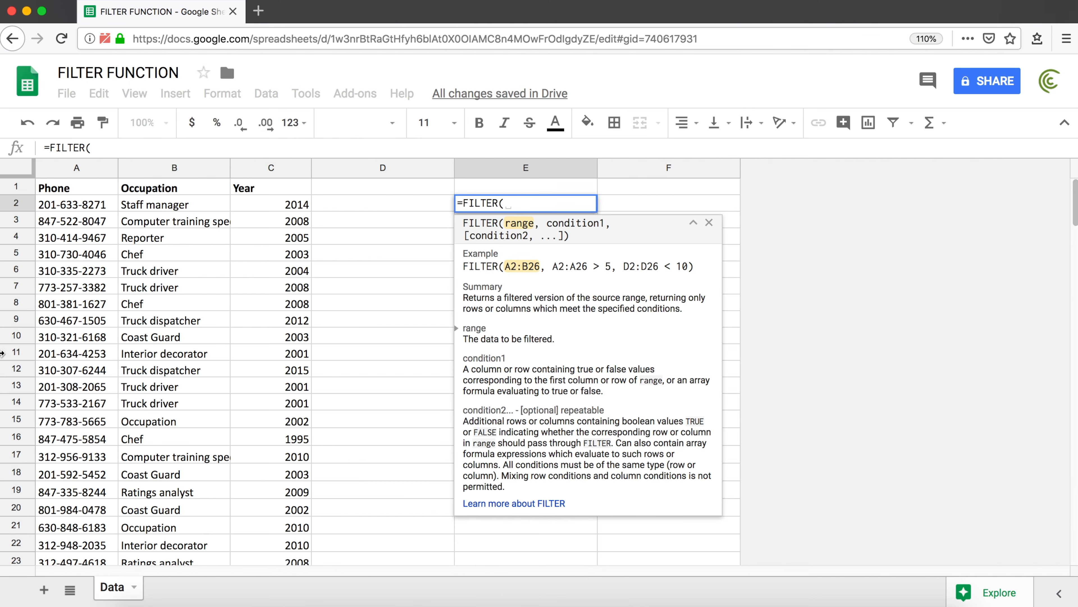
{"action": "left_click", "coordinate": [155, 208]}
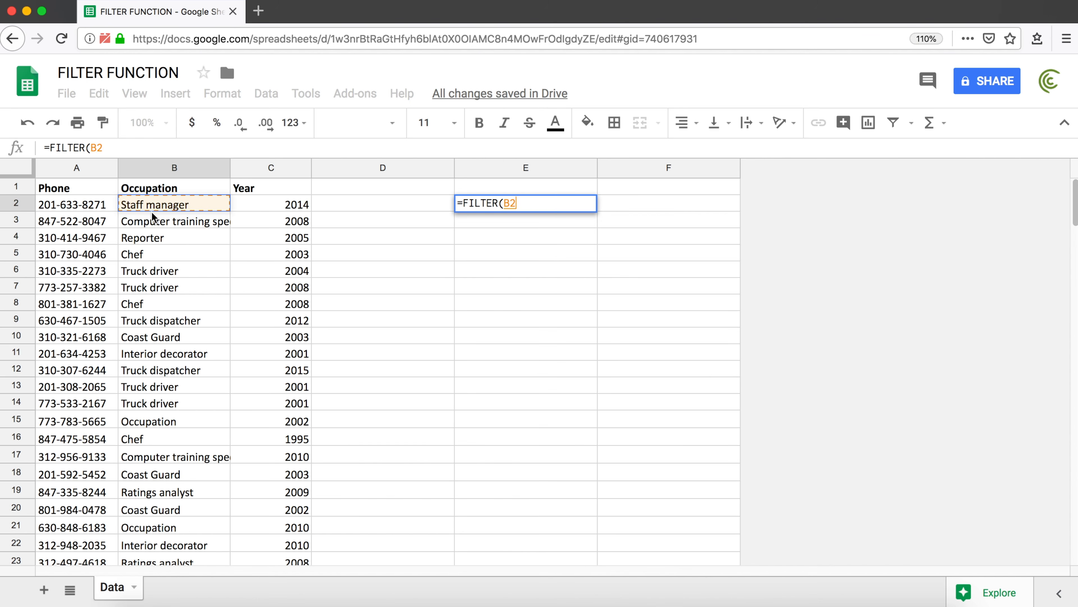
{"action": "key", "text": "super+shift+Down"}
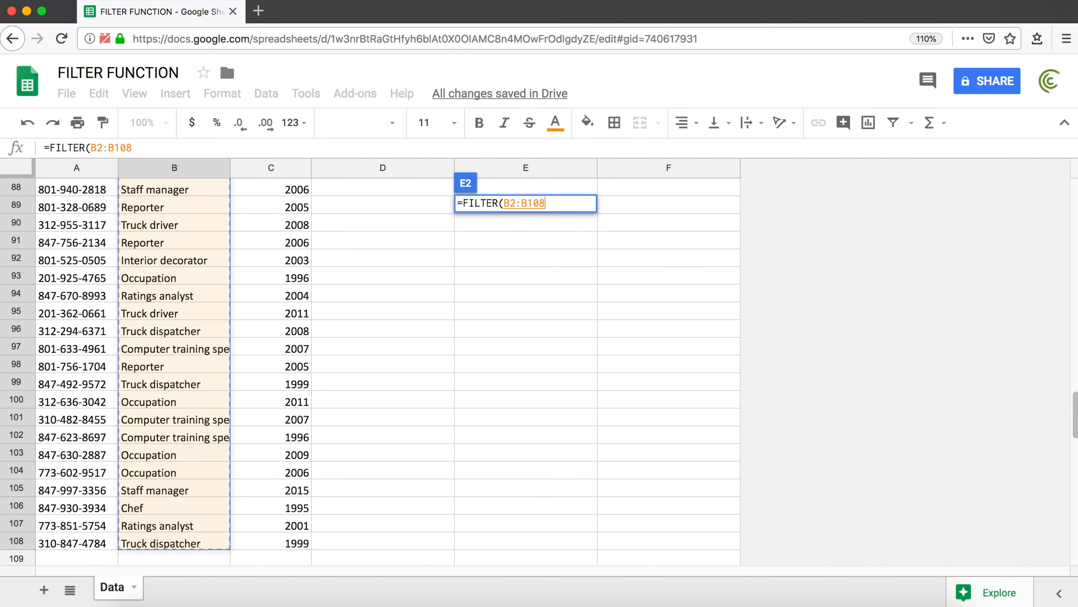
{"action": "type", "text": ","}
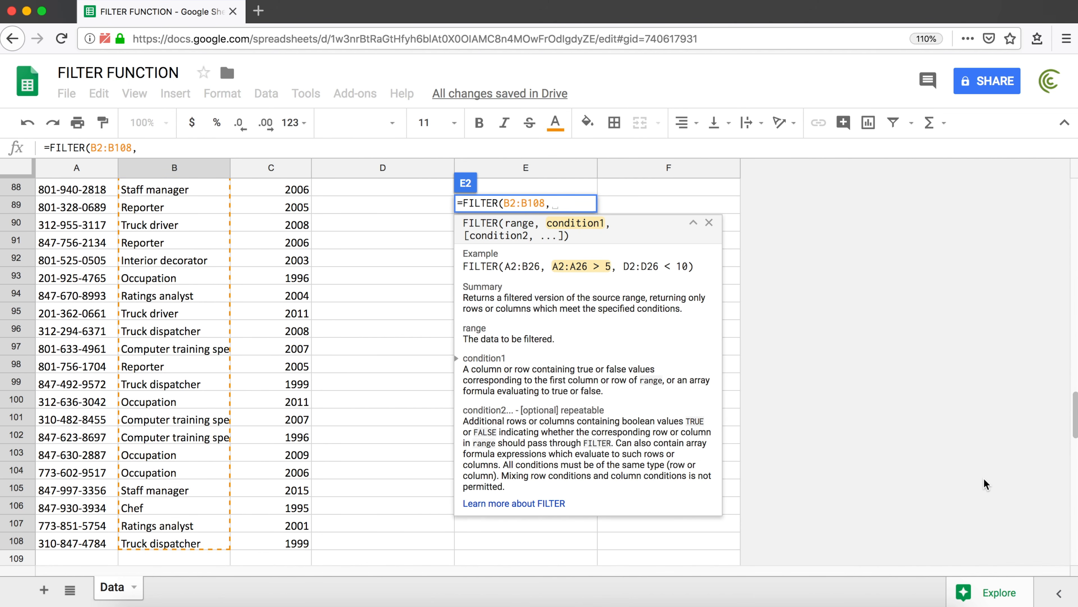
Complete the E2 FILTER formula with the condition B2:B108=E88
{"action": "left_click_drag", "start_coordinate": [1074, 414], "coordinate": [1071, 53]}
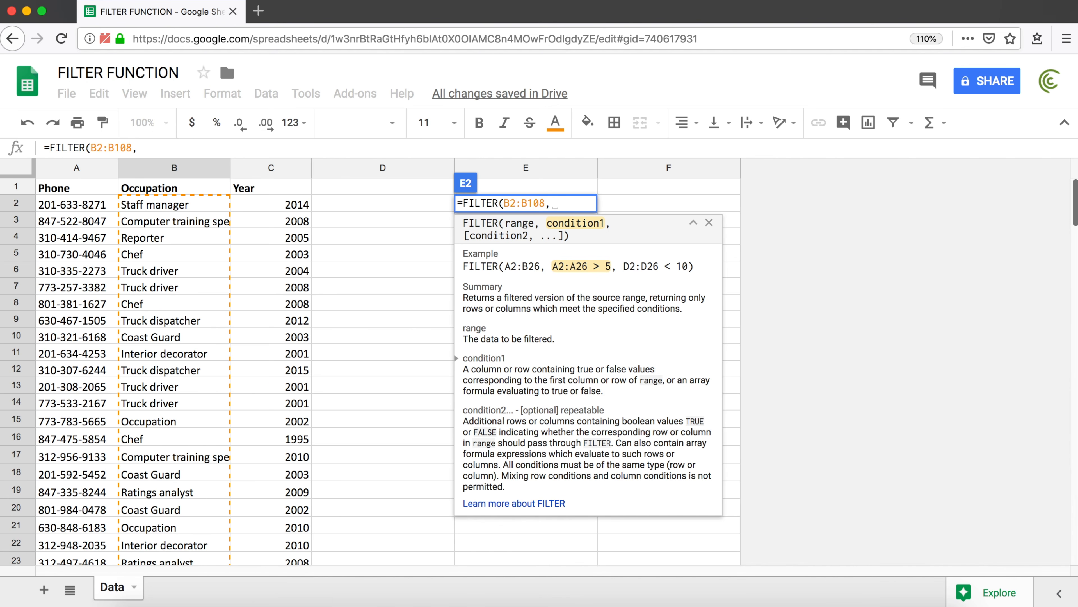
{"action": "left_click", "coordinate": [172, 205]}
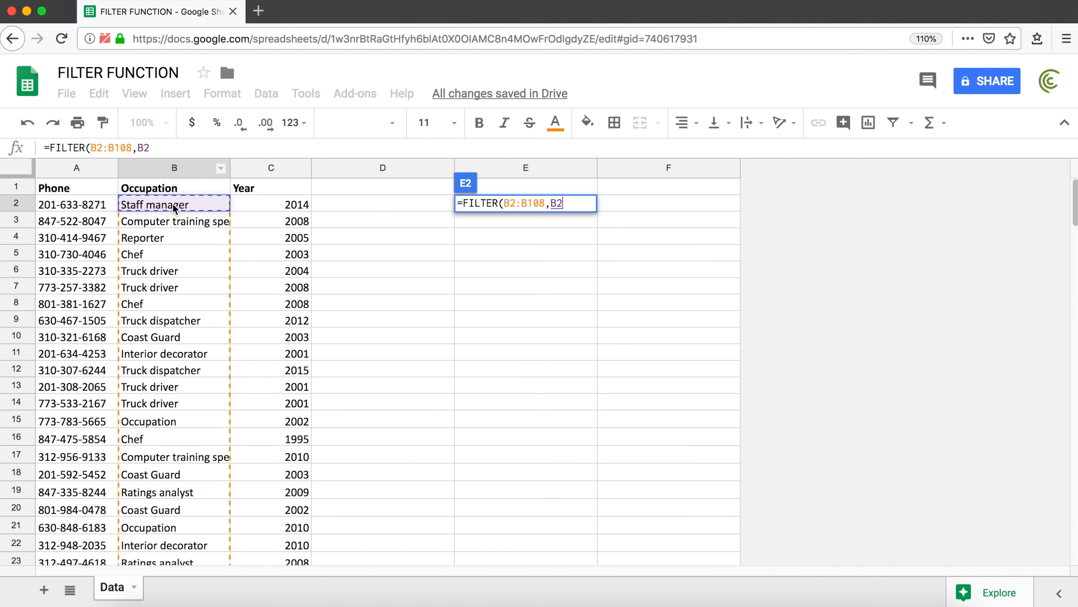
{"action": "key", "text": "super+shift+Down"}
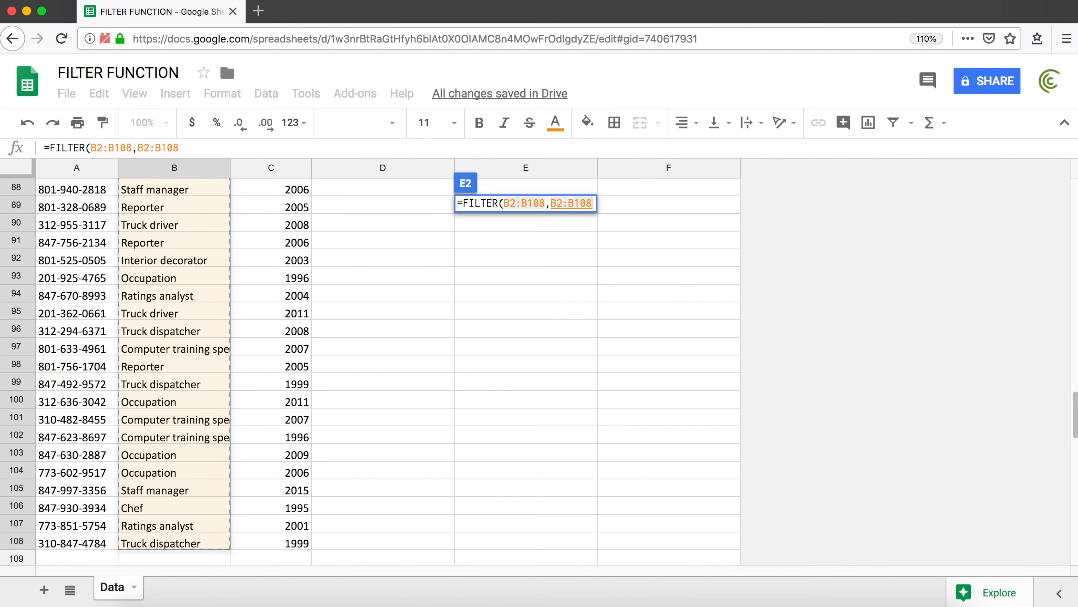
{"action": "type", "text": "="}
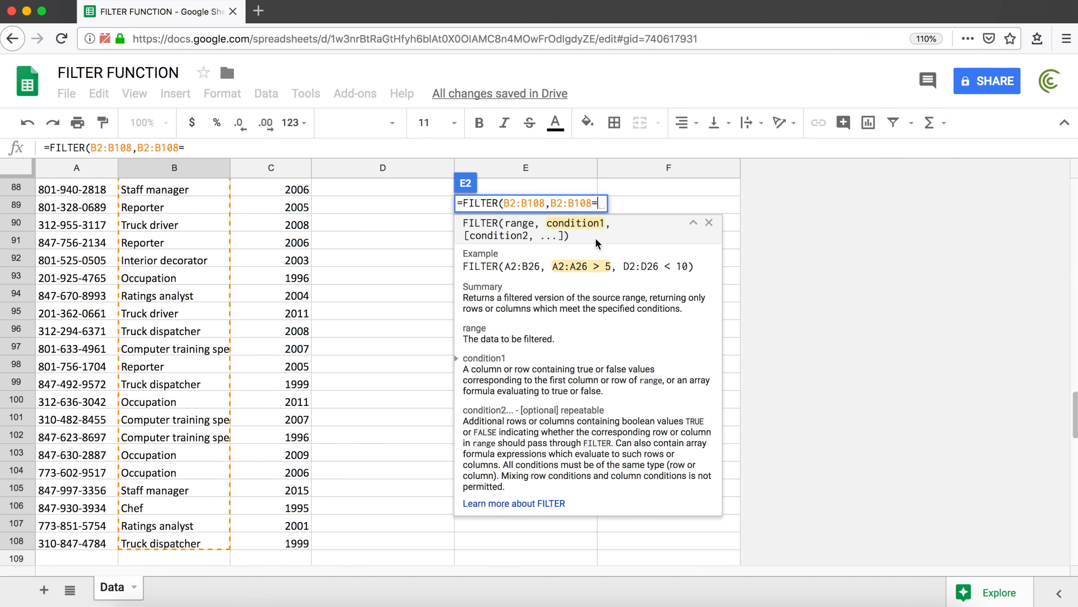
{"action": "left_click", "coordinate": [556, 188]}
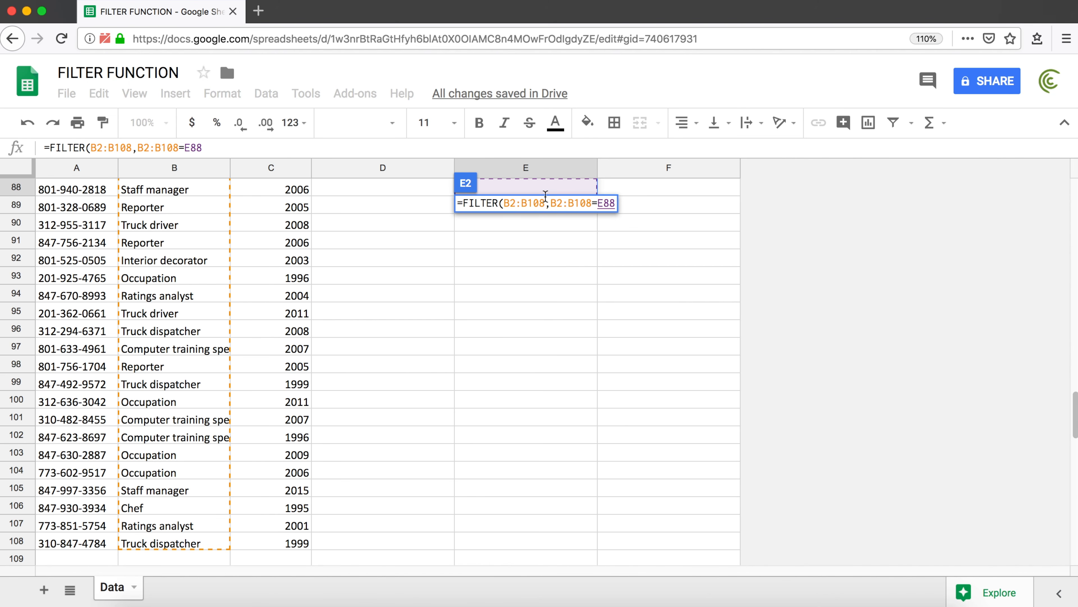
{"action": "type", "text": ")"}
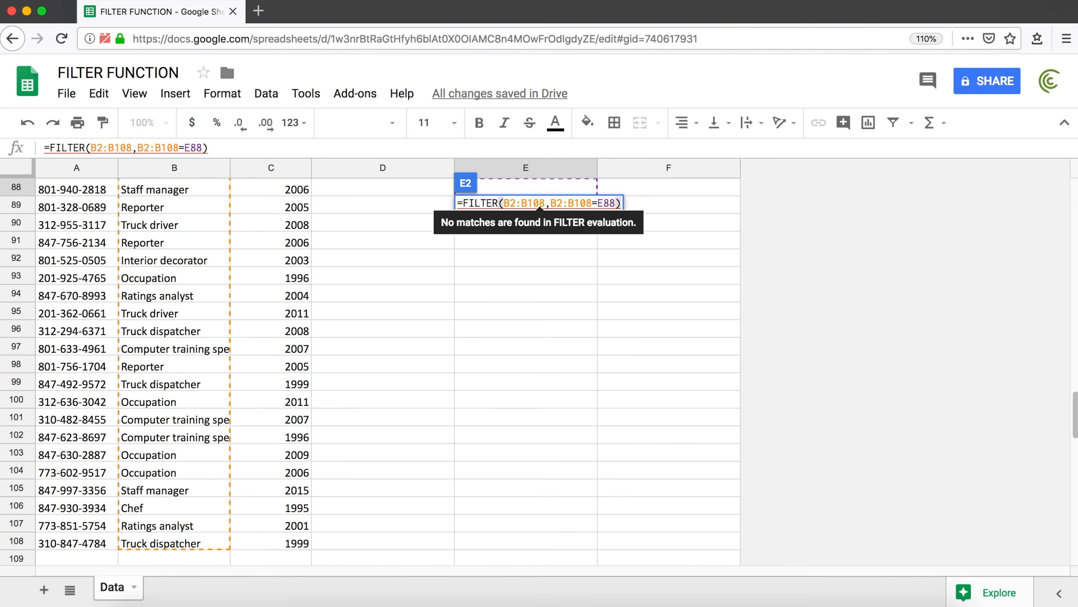
{"action": "key", "text": "Return"}
Enter Truck Driver in E1 as the filter criterion
{"action": "scroll", "coordinate": [525, 192], "scroll_direction": "up", "scroll_amount": 2}
{"action": "left_click", "coordinate": [526, 196]}
{"action": "left_click", "coordinate": [526, 221]}
{"action": "left_click", "coordinate": [530, 204]}
{"action": "left_click", "coordinate": [556, 188]}
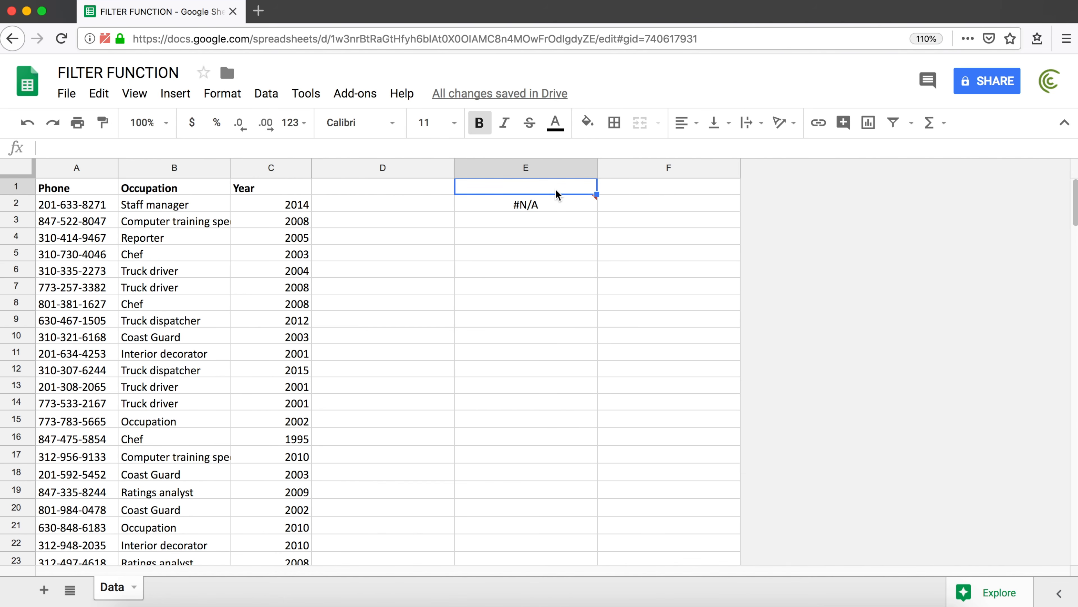
{"action": "type", "text": "Truck Driver"}
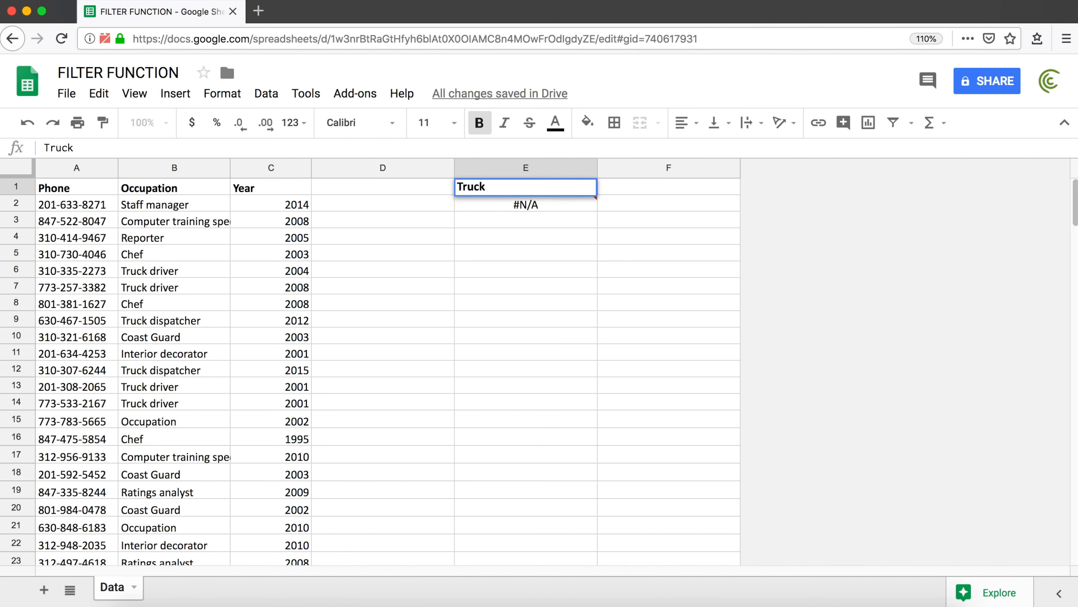
{"action": "key", "text": "Return"}
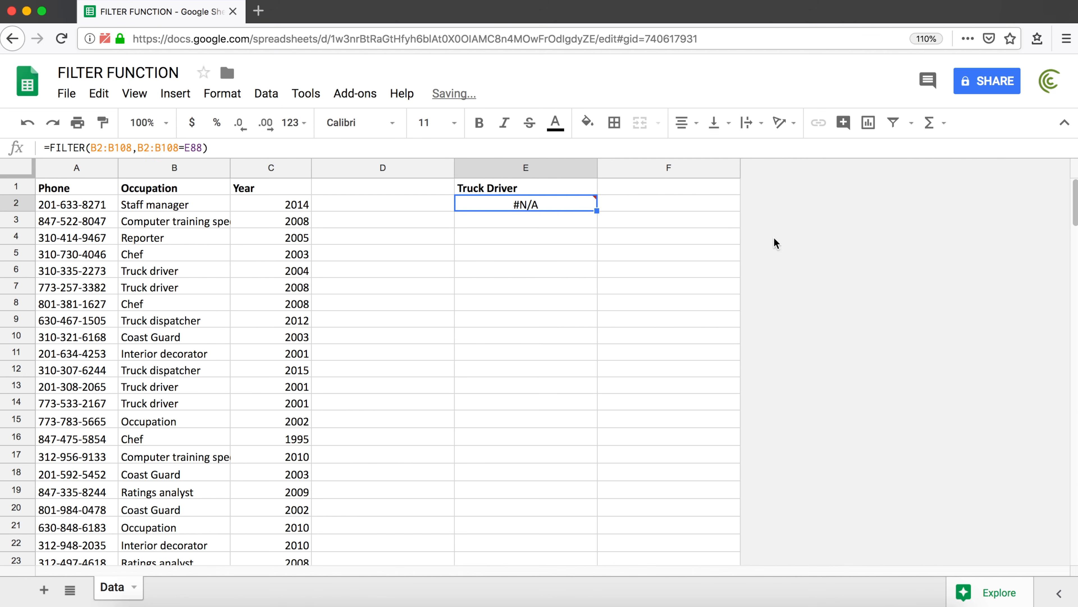
Change the criterion reference in the E2 FILTER formula to E1
{"action": "left_click", "coordinate": [538, 189]}
{"action": "left_click", "coordinate": [537, 210]}
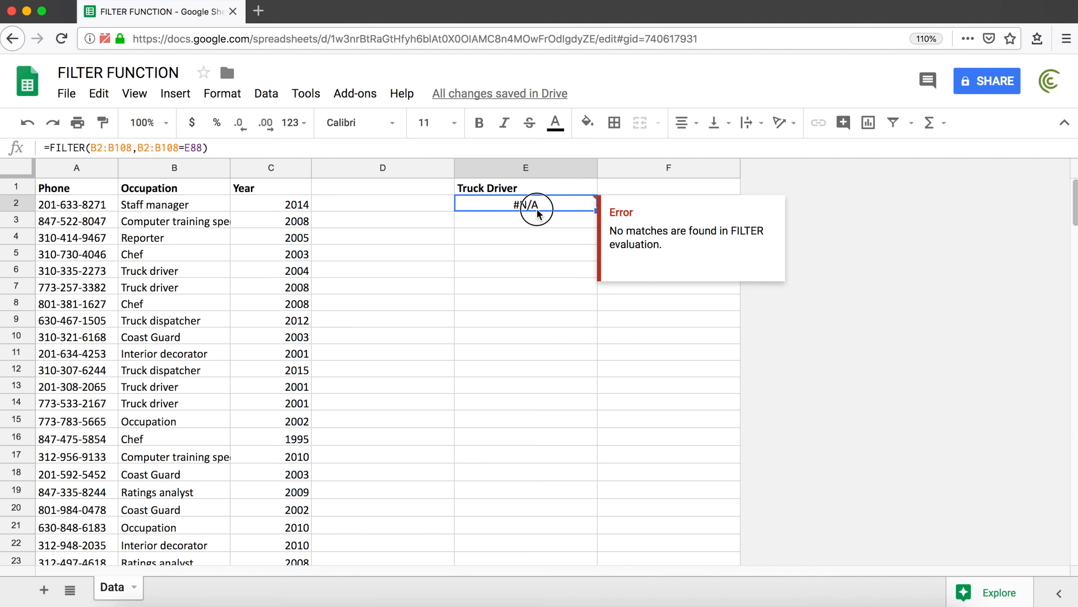
{"action": "double_click", "coordinate": [536, 208]}
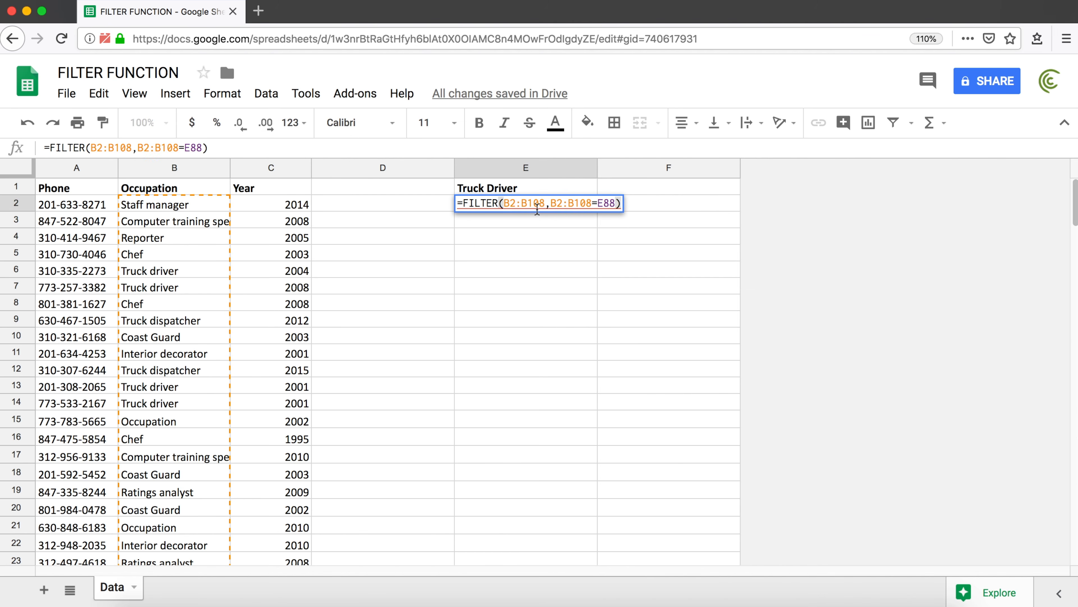
{"action": "left_click", "coordinate": [615, 203]}
{"action": "key", "text": "BackSpace"}
{"action": "key", "text": "BackSpace"}
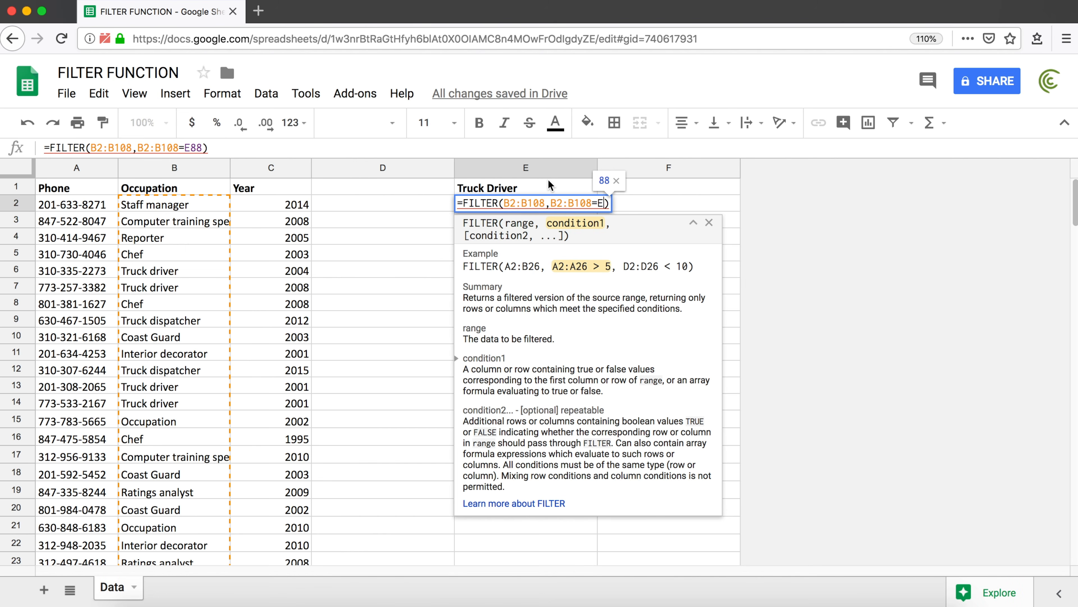
{"action": "type", "text": "q"}
{"action": "key", "text": "BackSpace"}
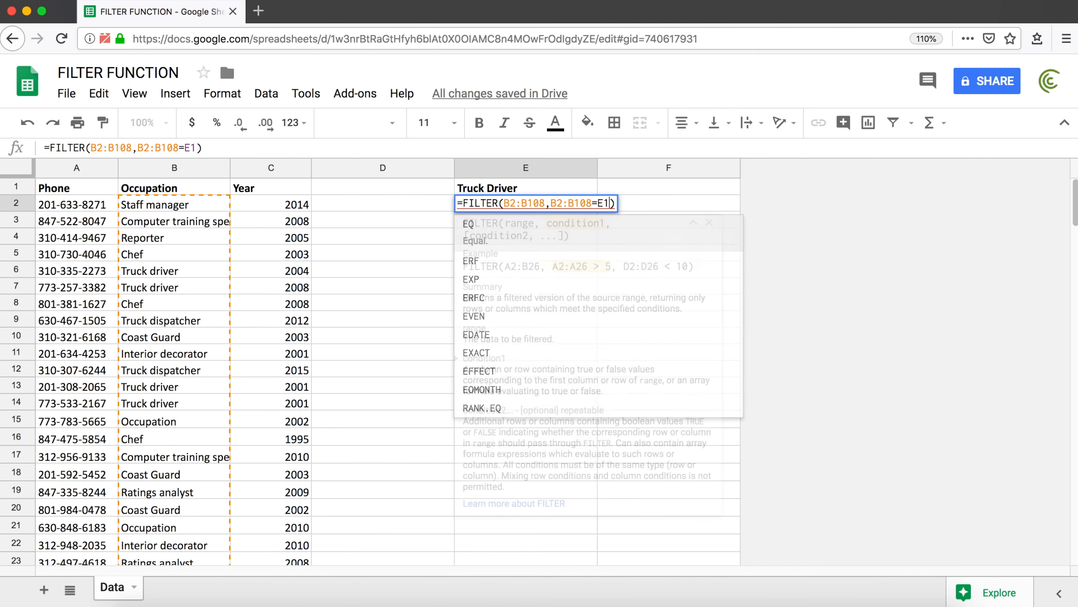
{"action": "type", "text": "1"}
{"action": "key", "text": "Return"}
Wrap the E2 FILTER formula in COUNTA to count the occupations matching E1
{"action": "left_click", "coordinate": [505, 208]}
{"action": "double_click", "coordinate": [505, 208]}
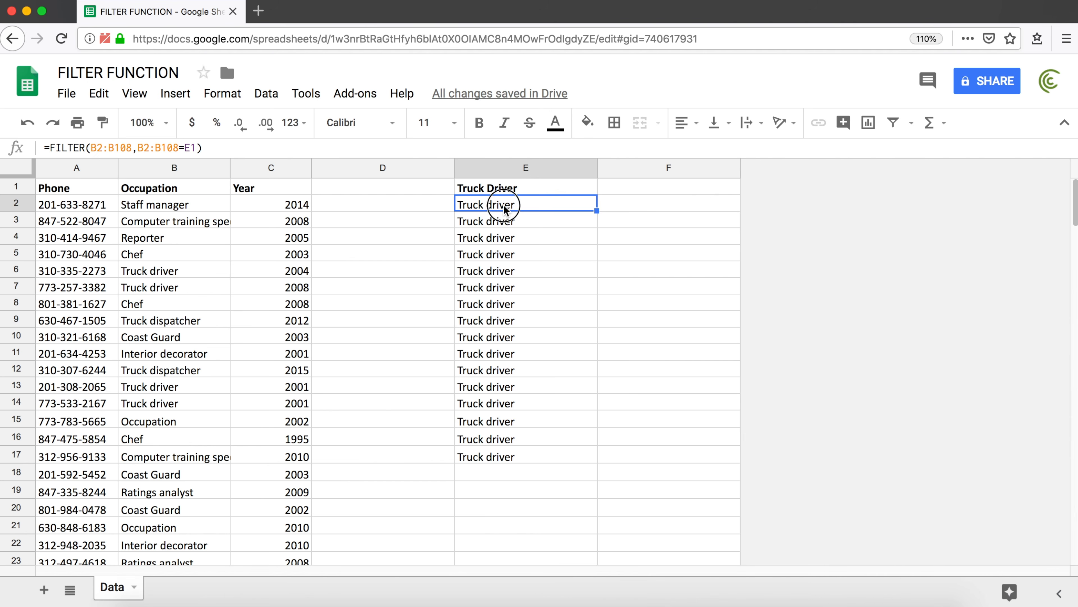
{"action": "left_click", "coordinate": [465, 203]}
{"action": "type", "text": "COUNTA("}
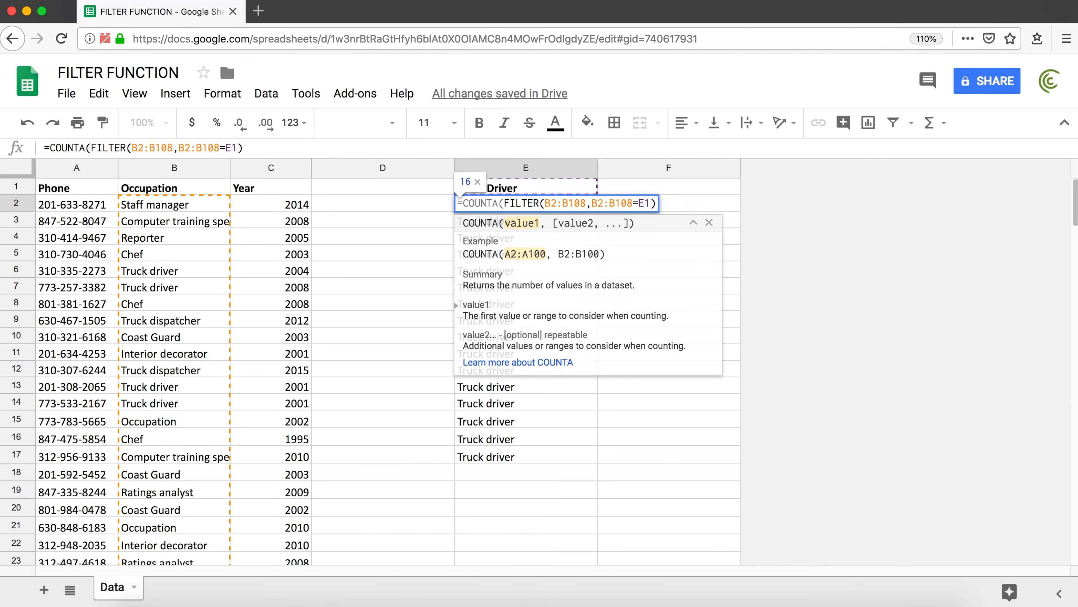
{"action": "left_click", "coordinate": [654, 201]}
{"action": "type", "text": ")"}
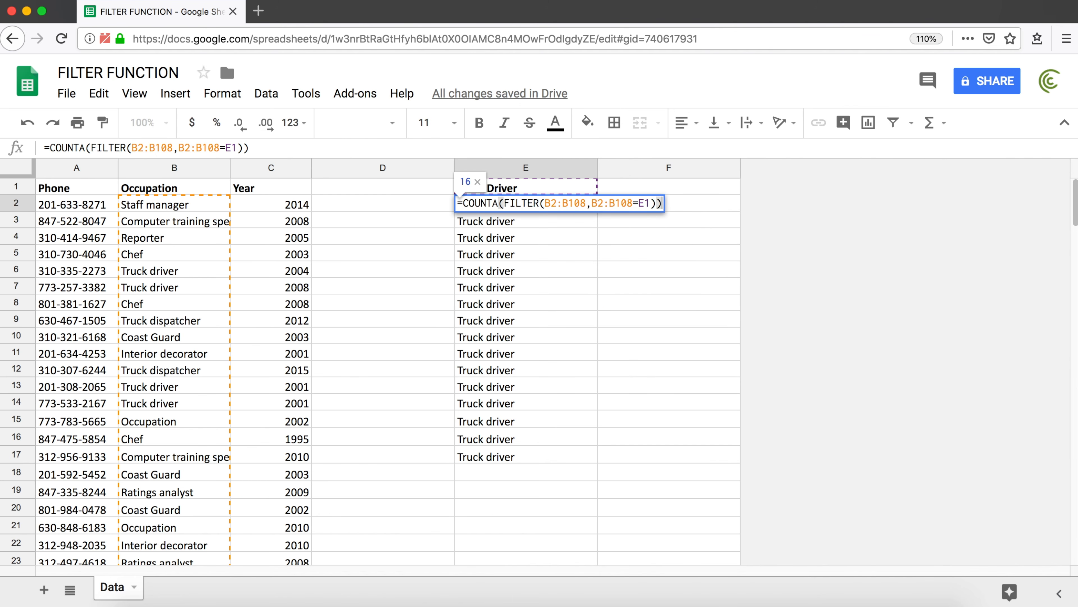
{"action": "key", "text": "Return"}
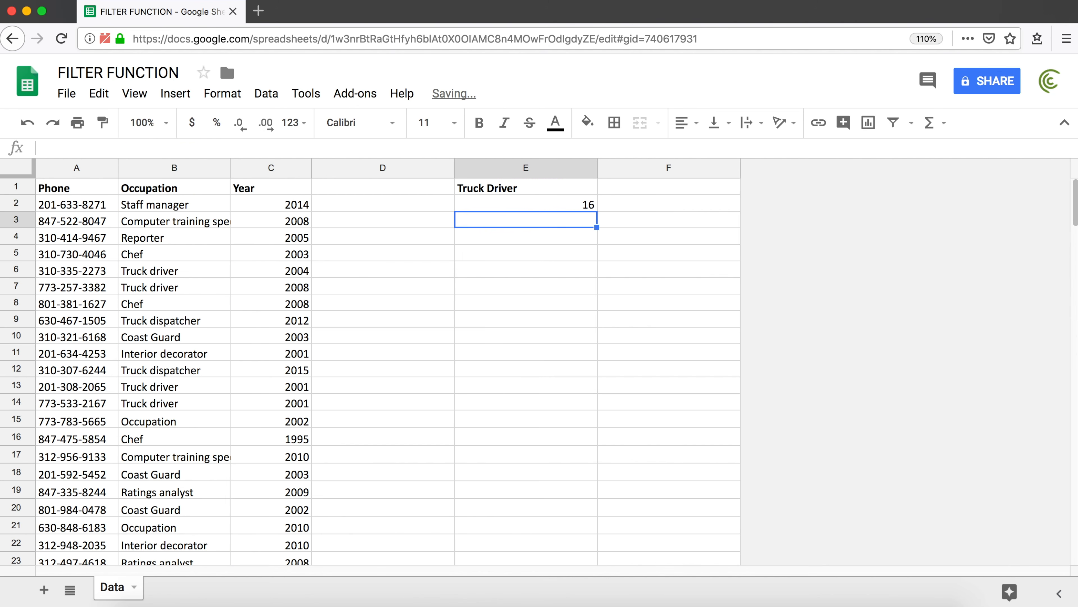
Review the COUNTA(FILTER()) formula in E2 and its references without changing it
{"action": "left_click", "coordinate": [547, 204]}
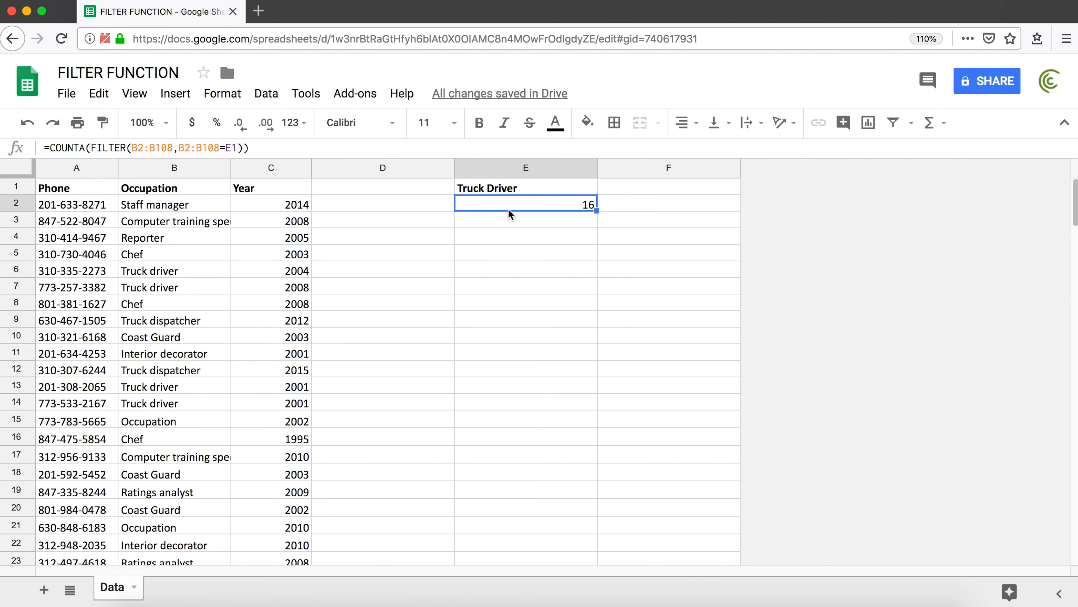
{"action": "double_click", "coordinate": [535, 205]}
{"action": "key", "text": "Return"}
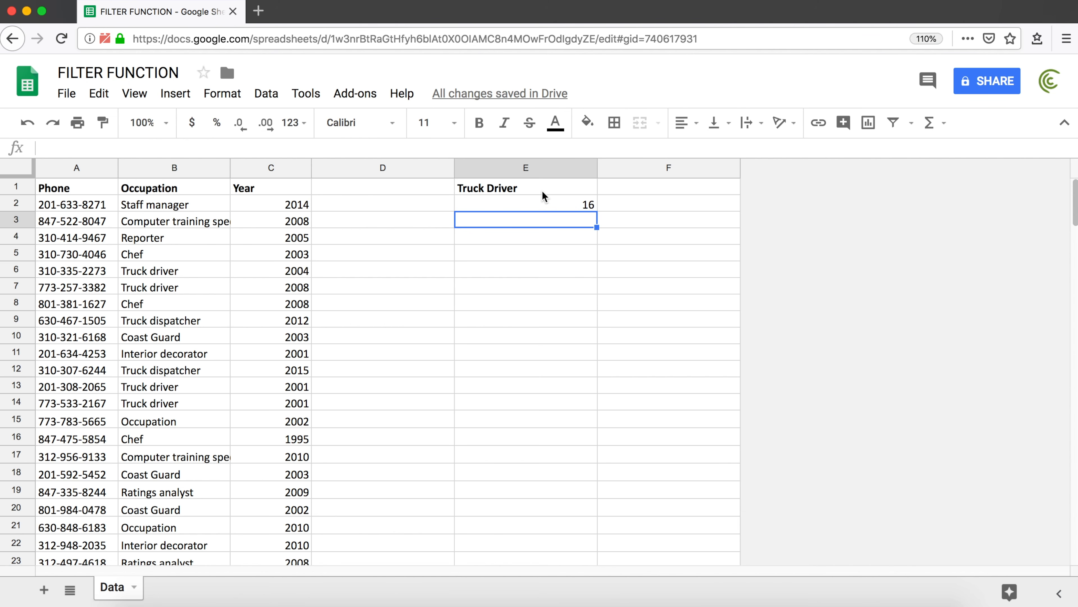
{"action": "double_click", "coordinate": [541, 200]}
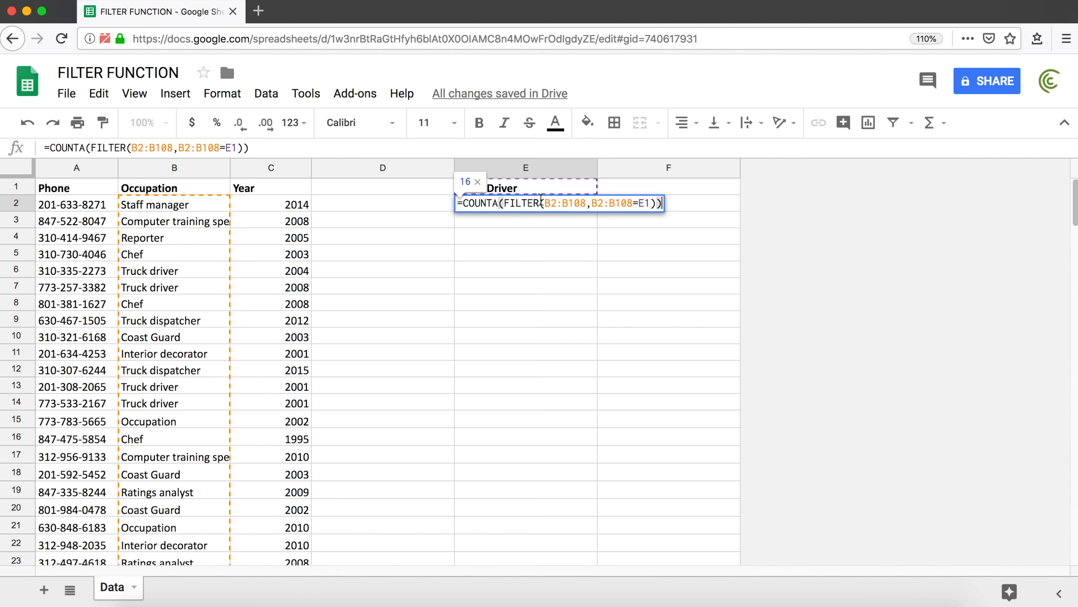
{"action": "key", "text": "Return"}
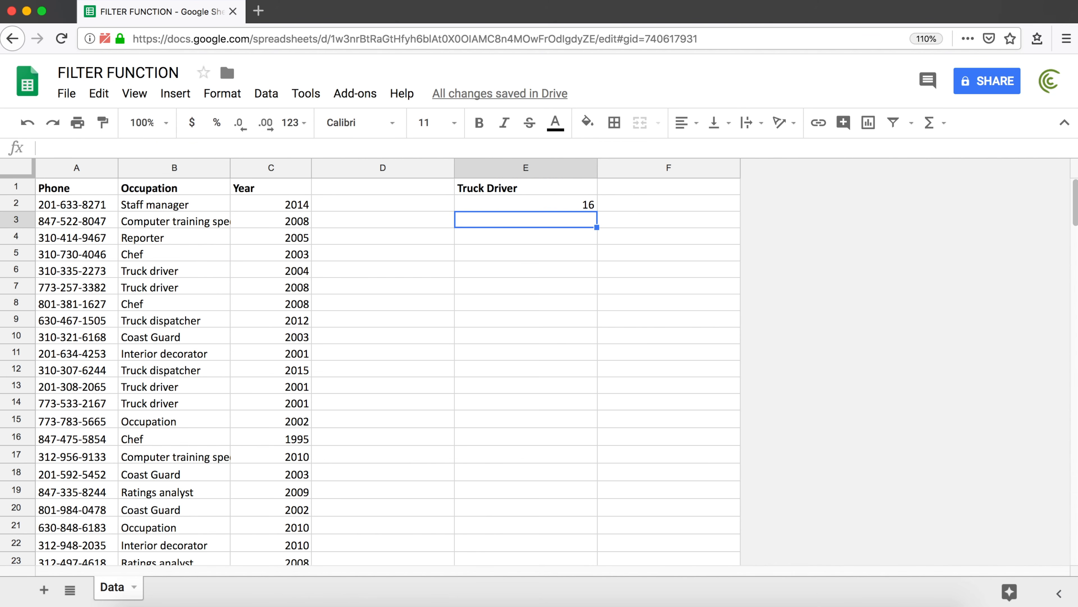
{"action": "key", "text": "Left"}
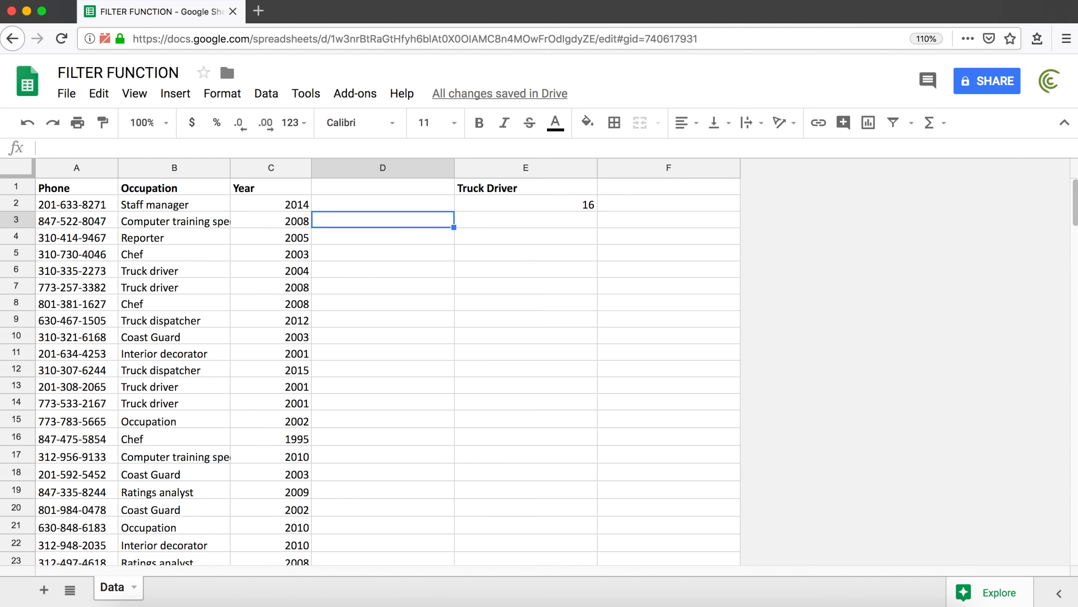